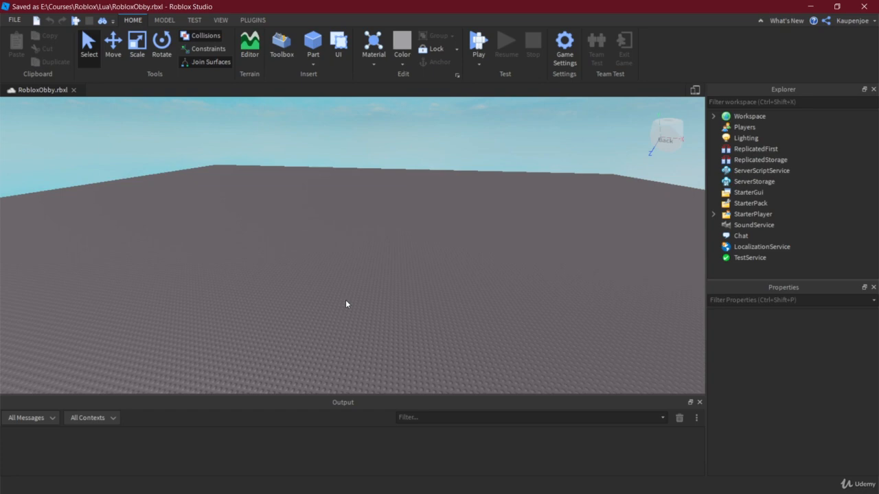
# Delete the Baseplate from the Workspace.
pyautogui.click(713, 116)
pyautogui.click(758, 148)
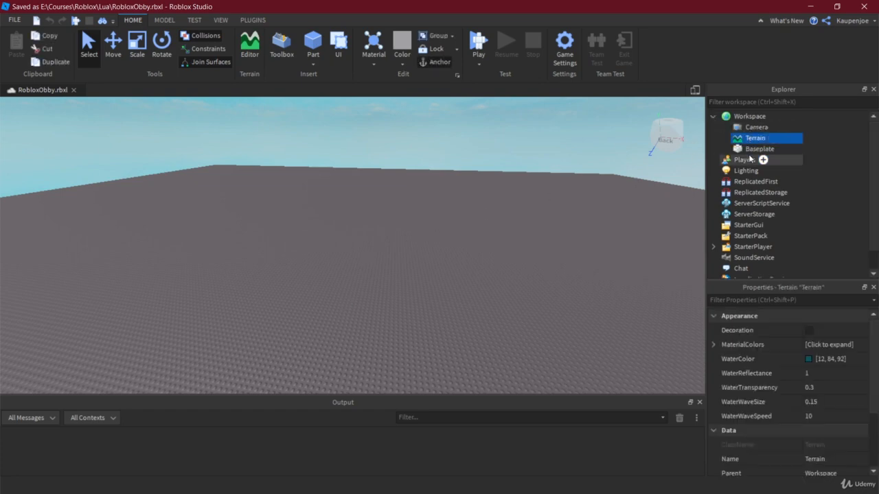
pyautogui.press('Delete')
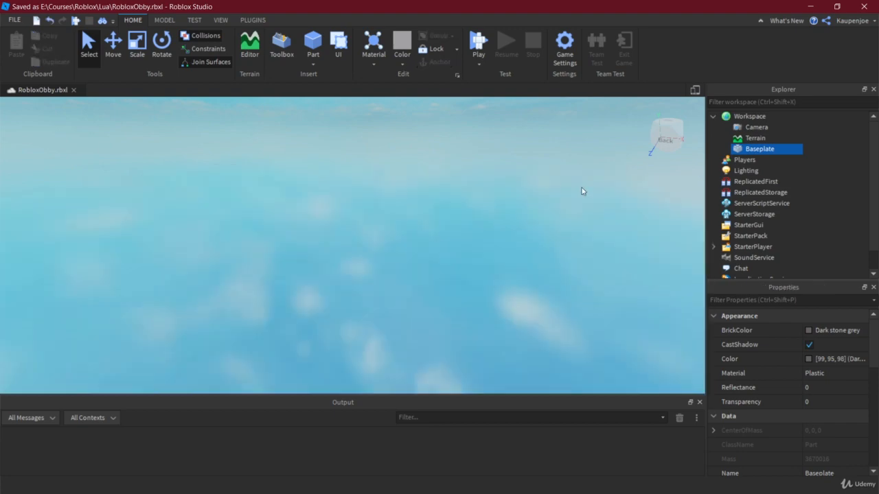
# Insert a new block Part into the Workspace.
pyautogui.click(769, 116)
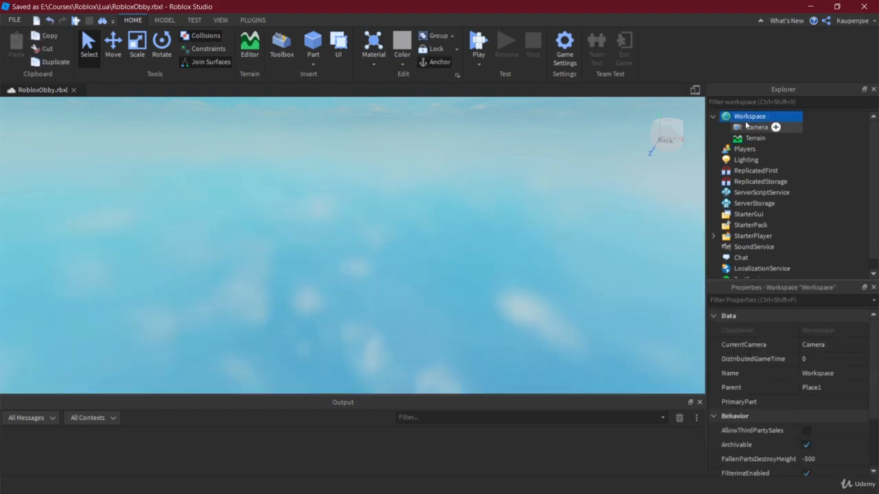
pyautogui.click(773, 116)
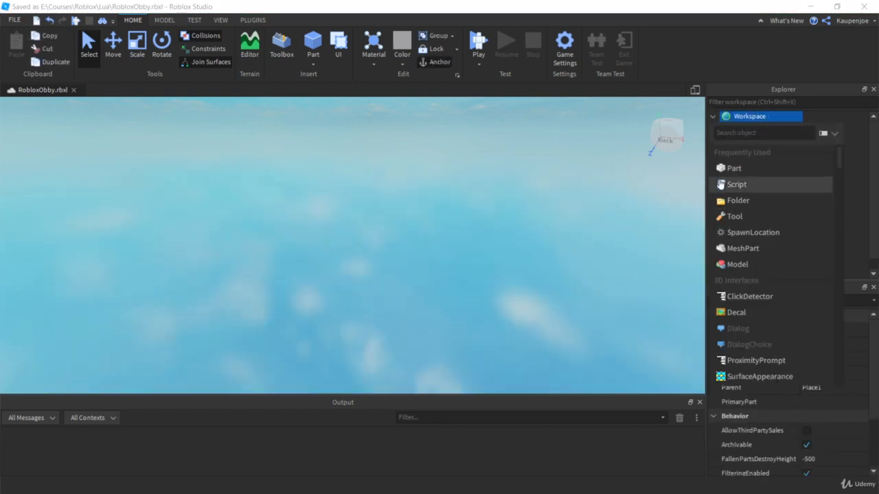
pyautogui.click(748, 168)
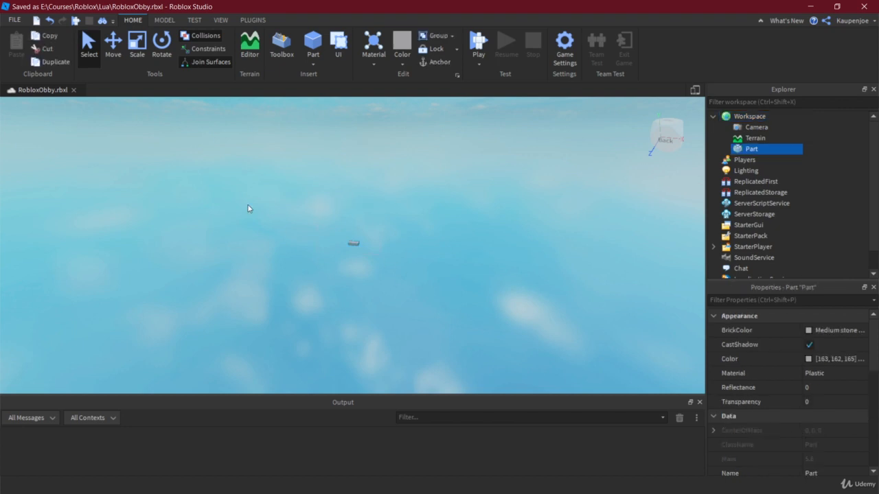
# Scale the new part in length and width into a flat platform of about 23 by 26 studs.
pyautogui.scroll(1, 250, 209)
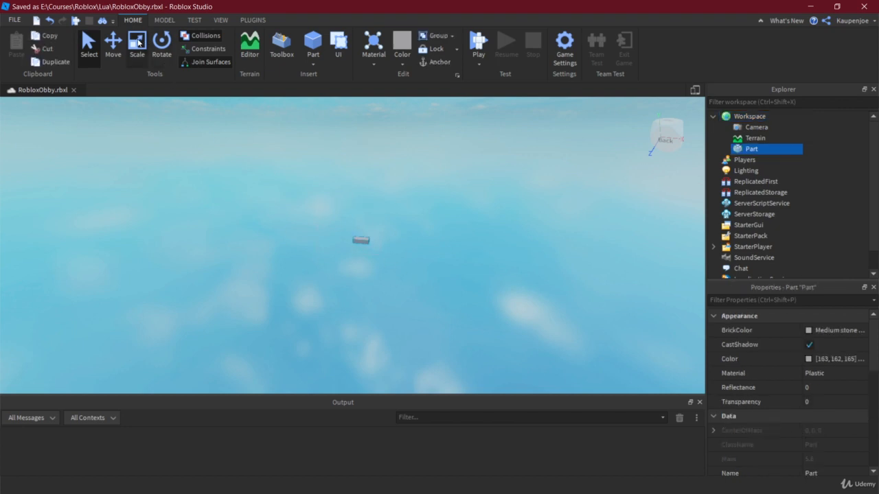
pyautogui.click(138, 42)
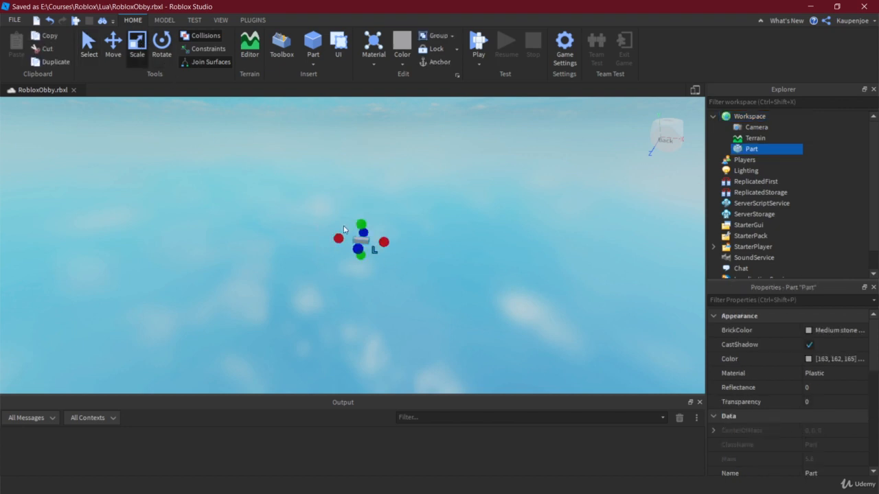
pyautogui.moveTo(357, 246); pyautogui.dragTo(318, 320)
pyautogui.moveTo(381, 271); pyautogui.dragTo(482, 278)
# Set the platform part's Size to exactly 25, 1, 25.
pyautogui.scroll(-5, 782, 392)
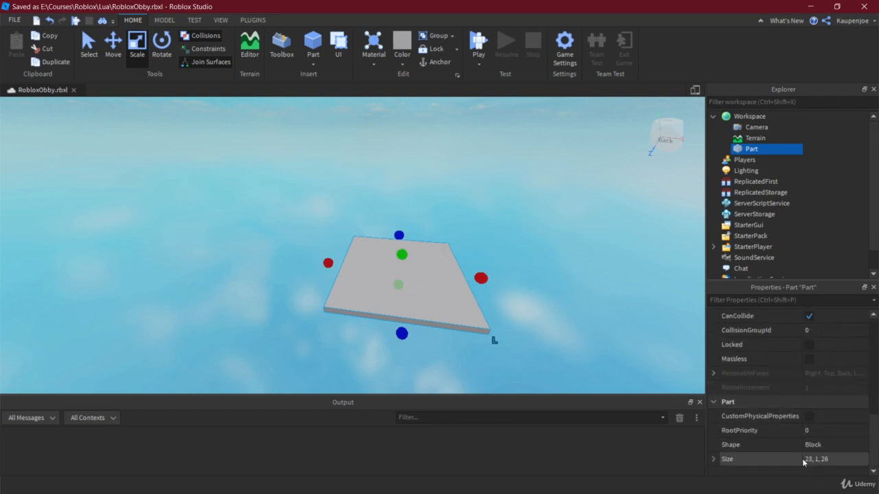
pyautogui.doubleClick(808, 460)
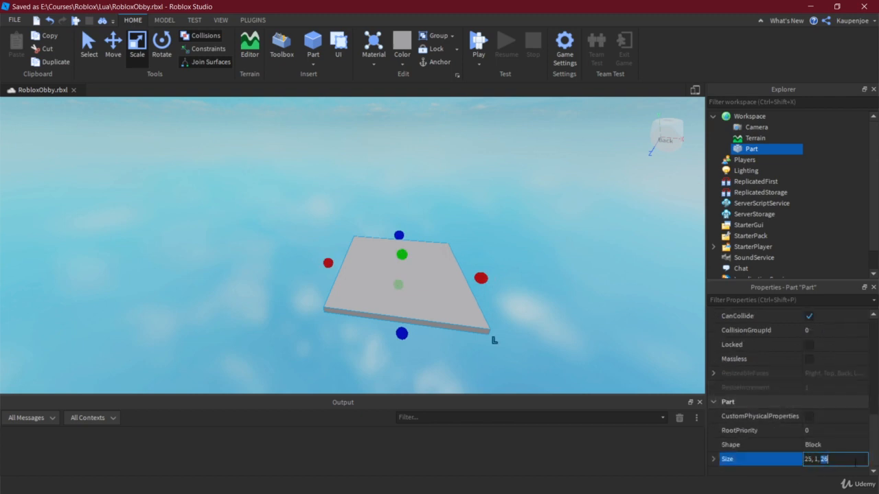
pyautogui.press('Return')
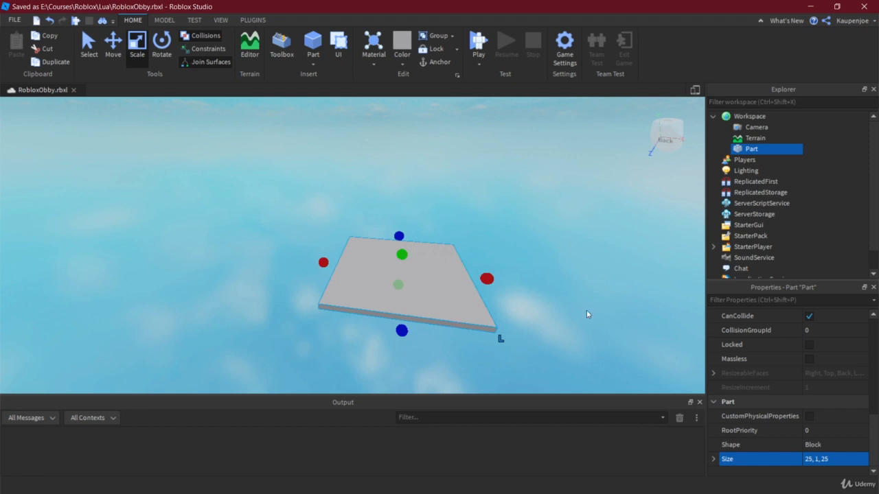
# Set the platform part's Position to 0, 0, 0.
pyautogui.scroll(3, 781, 368)
pyautogui.doubleClick(817, 359)
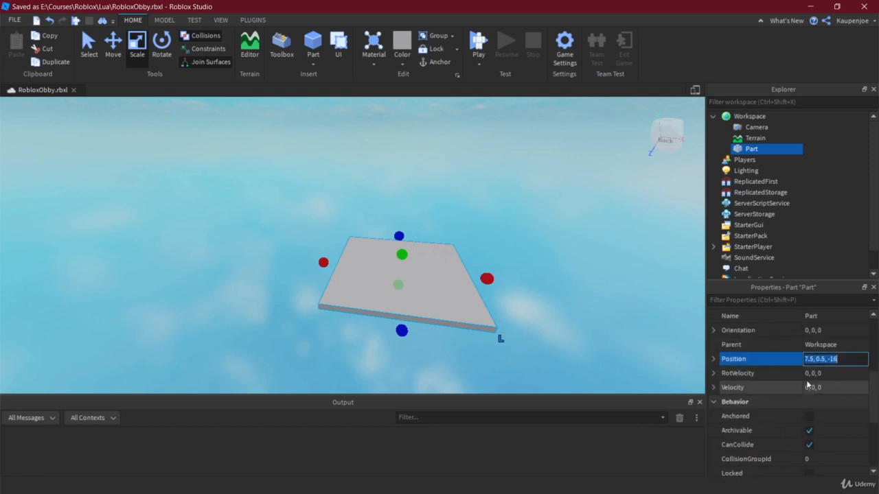
pyautogui.write('0,0,0')
pyautogui.press('Return')
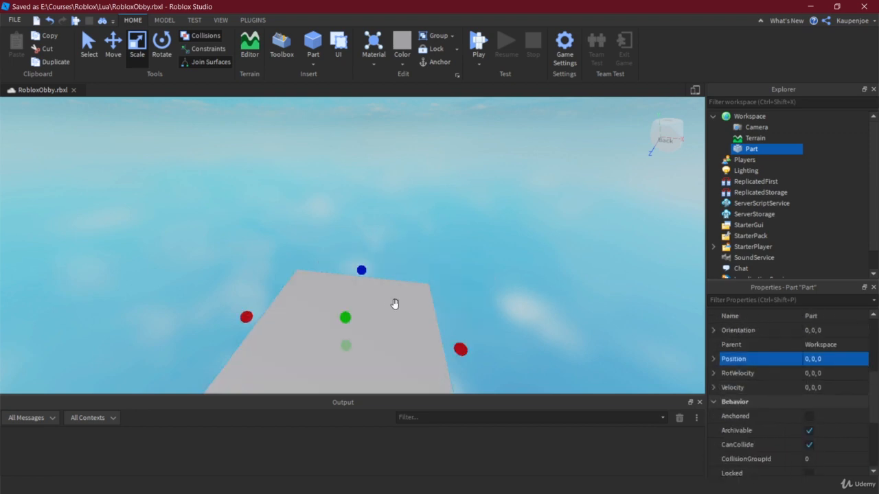
# Find the SpawnLocation object and insert it into the Workspace on top of the platform.
pyautogui.moveTo(400, 273); pyautogui.dragTo(510, 267, button='right')
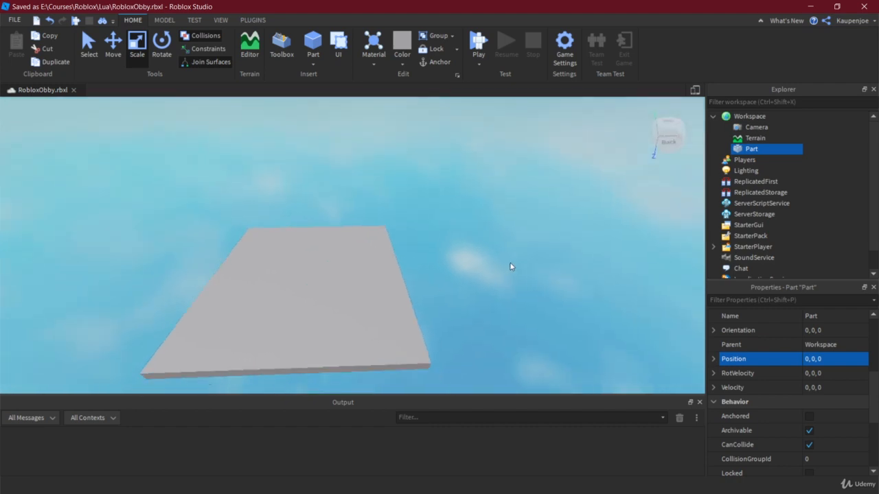
pyautogui.click(510, 267)
pyautogui.click(288, 298)
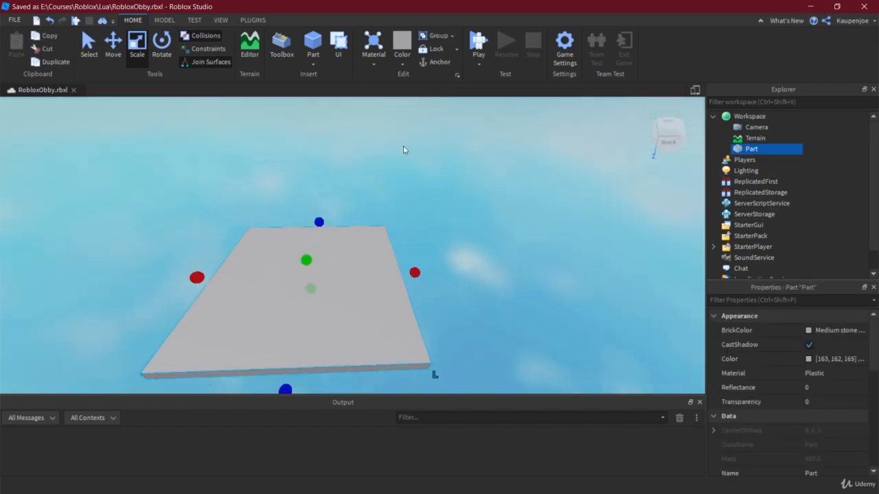
pyautogui.press('a')
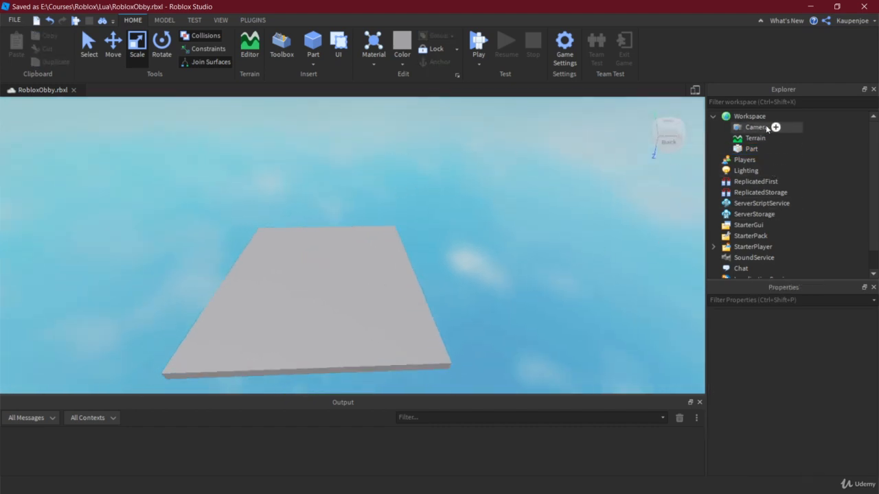
pyautogui.click(774, 117)
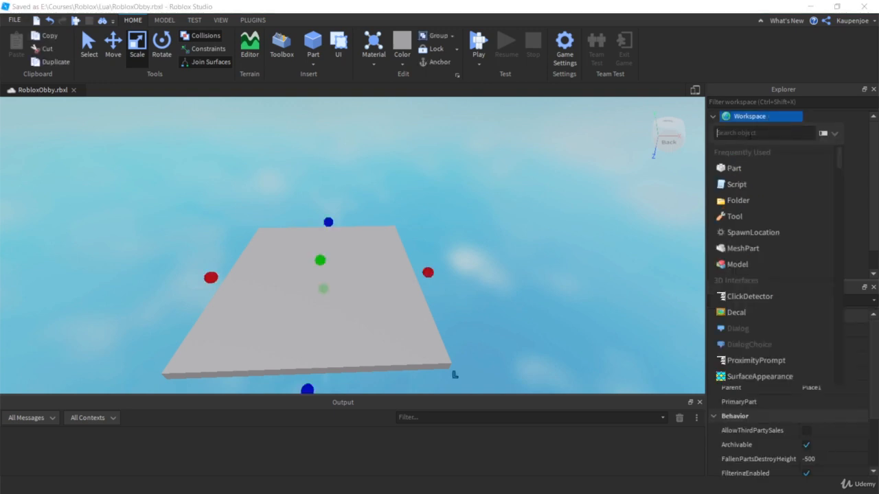
pyautogui.write('spaw')
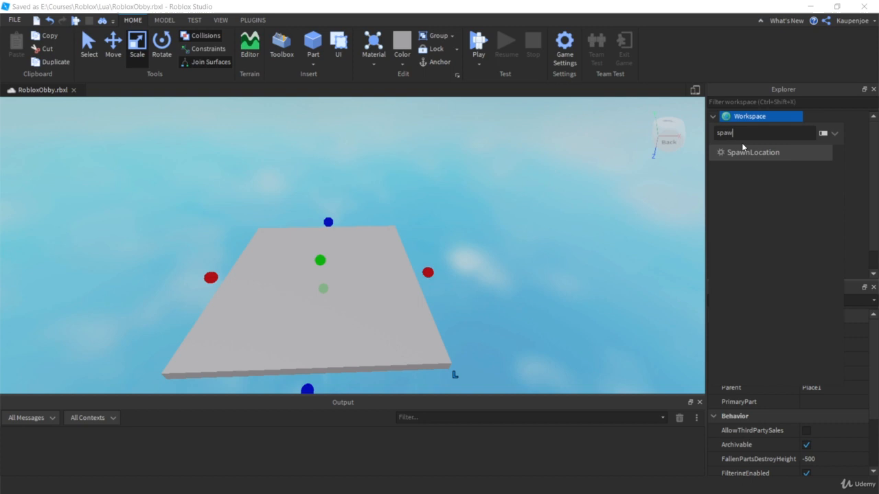
pyautogui.click(753, 152)
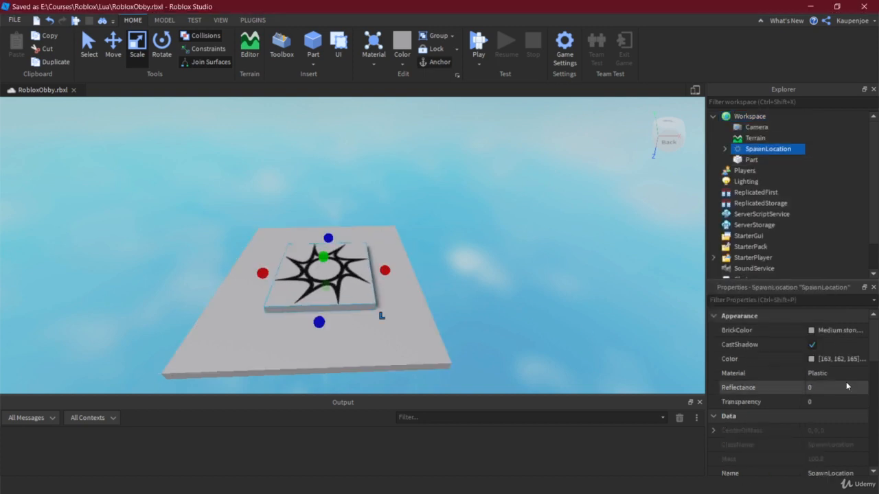
# Set the SpawnLocation's Position to 0, 0, 0.
pyautogui.scroll(-5, 824, 388)
pyautogui.click(815, 345)
pyautogui.write('0,0,0')
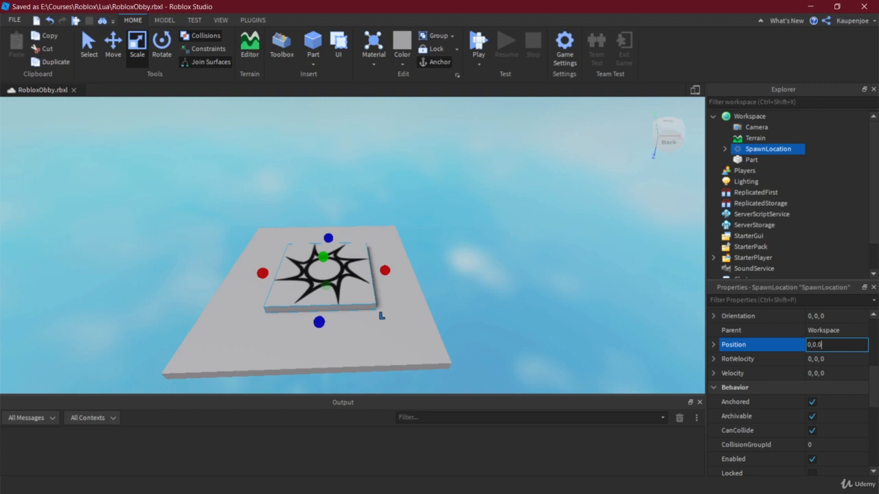
pyautogui.press('Return')
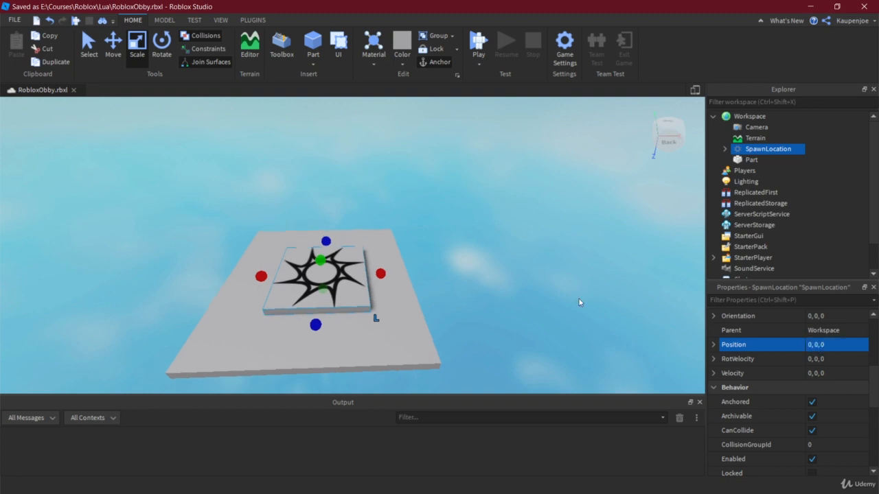
# Playtest the level, look around the spawn area from the character's view, and stop the test.
pyautogui.click(541, 299)
pyautogui.moveTo(541, 299); pyautogui.dragTo(544, 298, button='right')
pyautogui.click(386, 276)
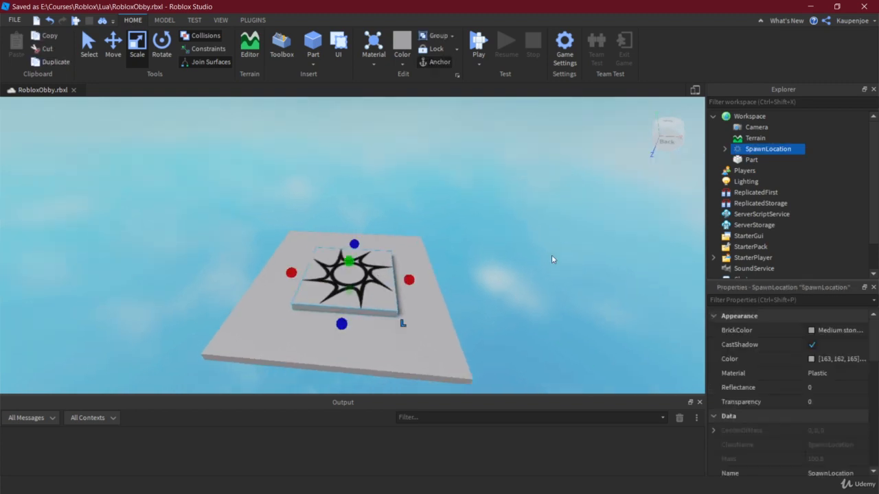
pyautogui.click(552, 259)
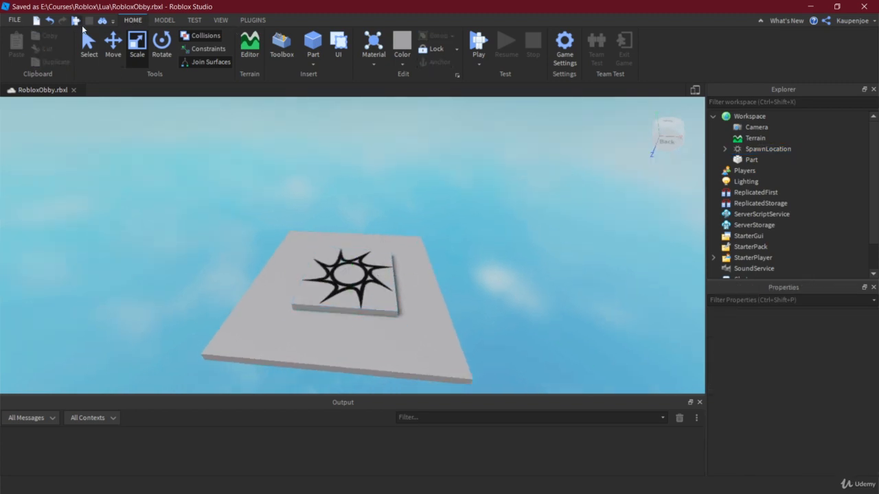
pyautogui.click(478, 42)
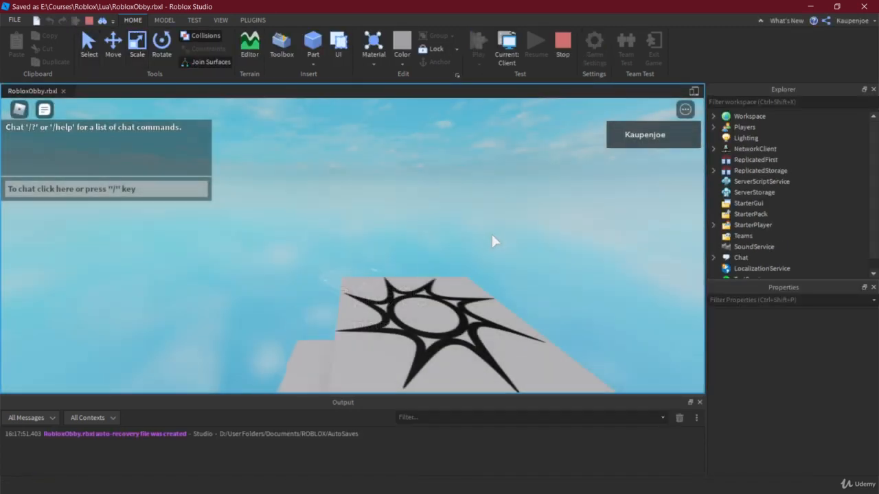
pyautogui.moveTo(491, 232); pyautogui.dragTo(502, 220, button='right')
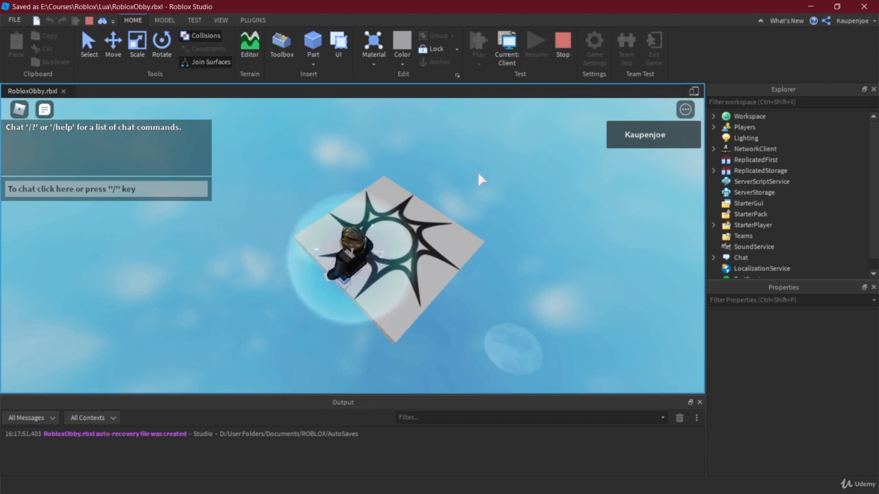
pyautogui.click(562, 43)
# Enable Anchored for the platform part beneath the spawn.
pyautogui.click(751, 160)
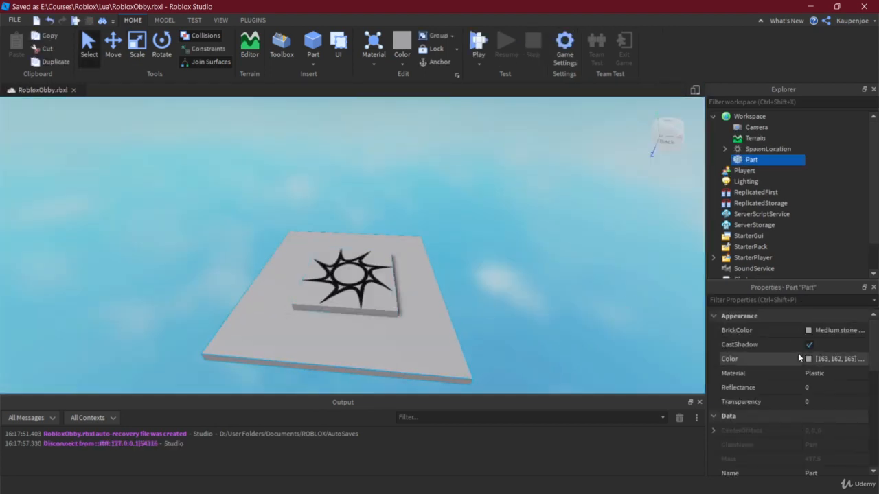
pyautogui.scroll(-3, 789, 364)
pyautogui.click(809, 401)
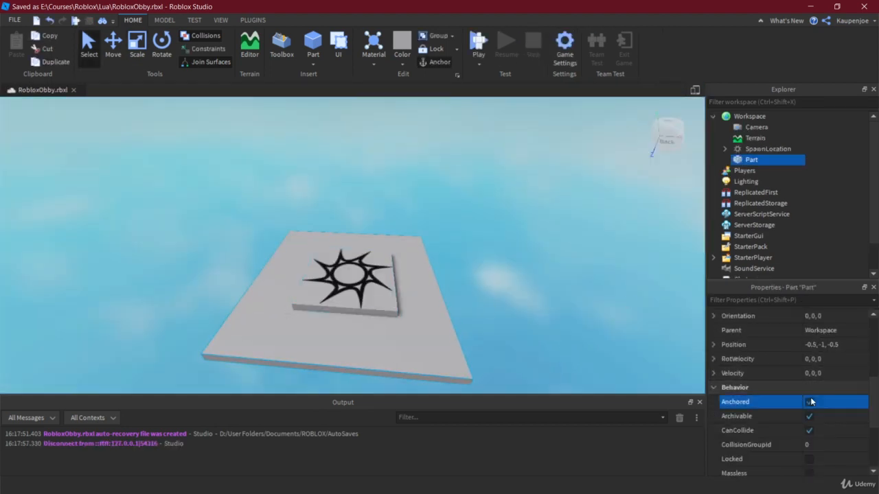
pyautogui.click(485, 303)
pyautogui.click(459, 351)
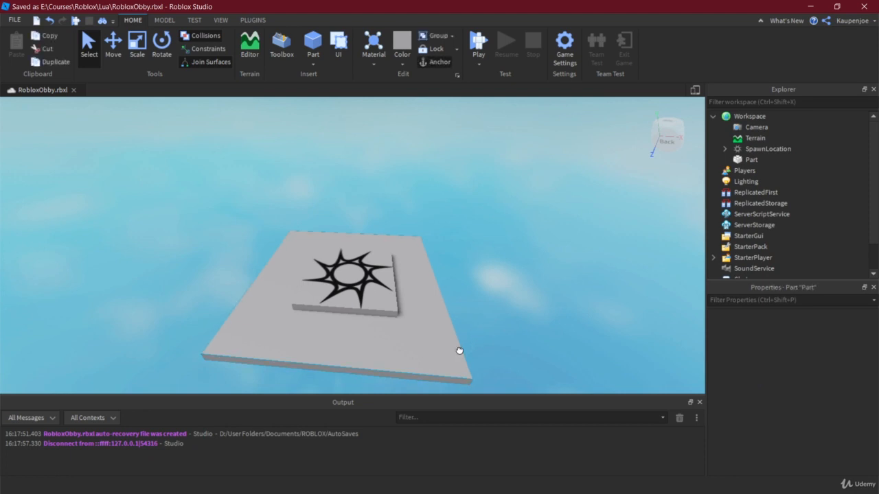
pyautogui.click(106, 184)
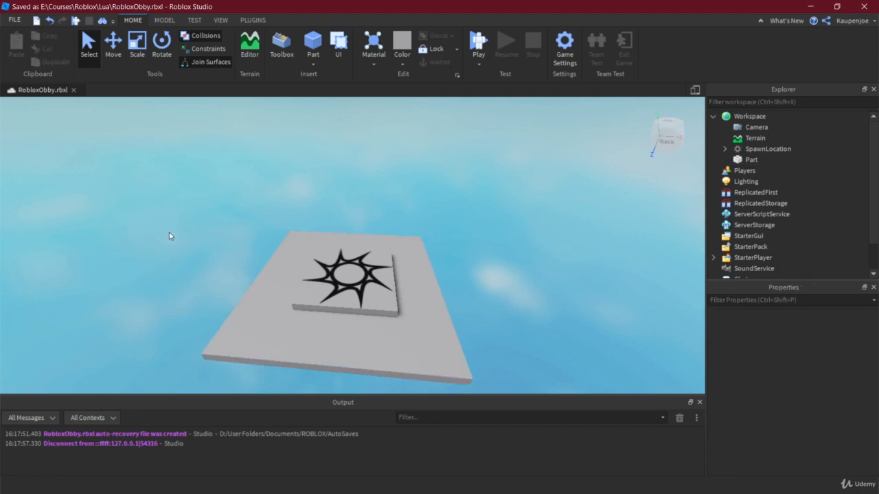
pyautogui.click(234, 313)
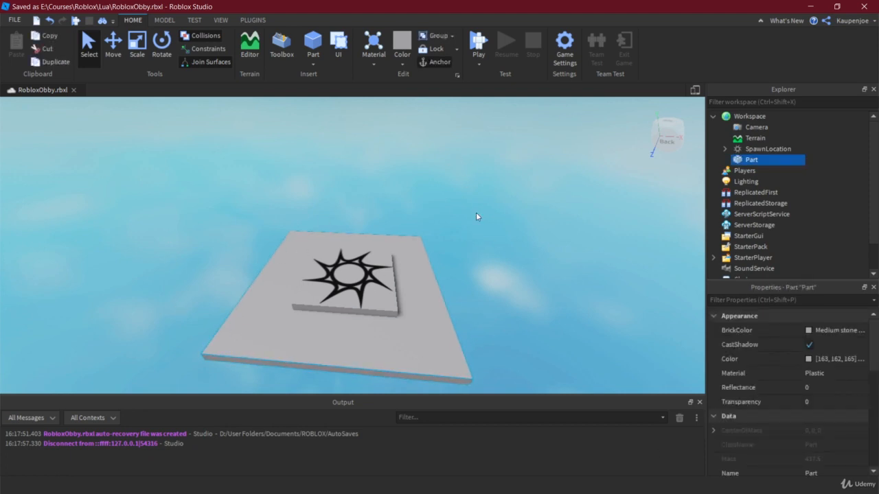
pyautogui.scroll(-4, 476, 212)
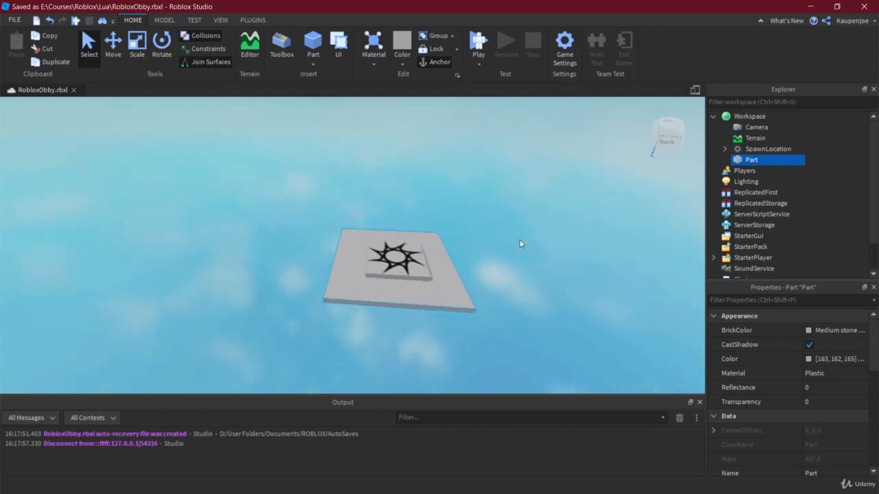
pyautogui.moveTo(541, 240); pyautogui.dragTo(531, 237, button='right')
pyautogui.moveTo(532, 237); pyautogui.dragTo(530, 279, button='middle')
pyautogui.click(527, 281)
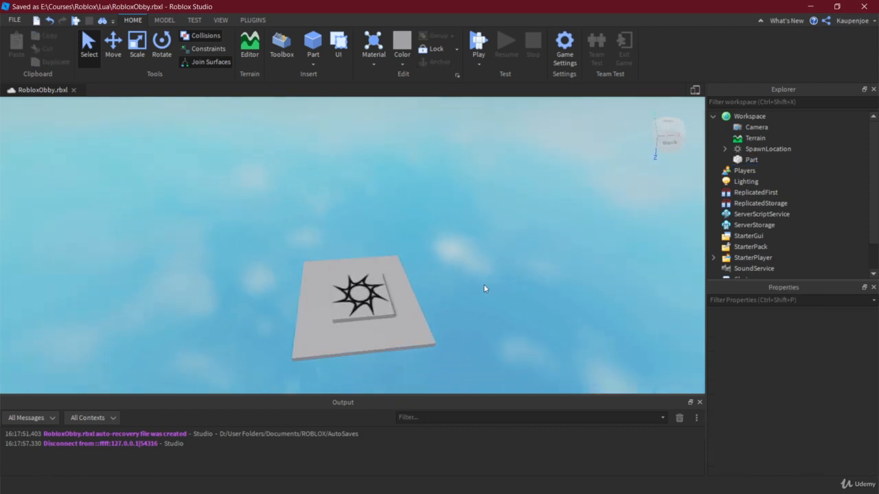
pyautogui.moveTo(483, 285); pyautogui.dragTo(446, 309, button='right')
# Select the platform part, check its Size property, and widen the platform along its X axis with the Scale tool.
pyautogui.click(410, 326)
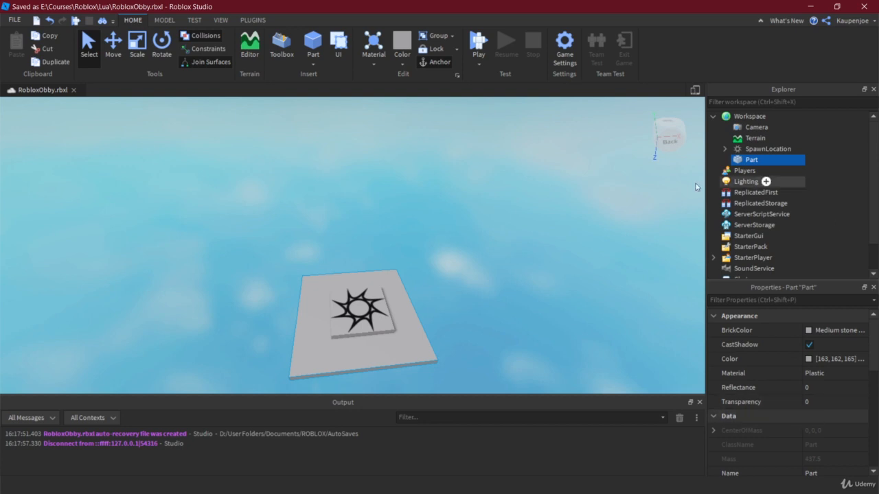
pyautogui.scroll(-8, 797, 435)
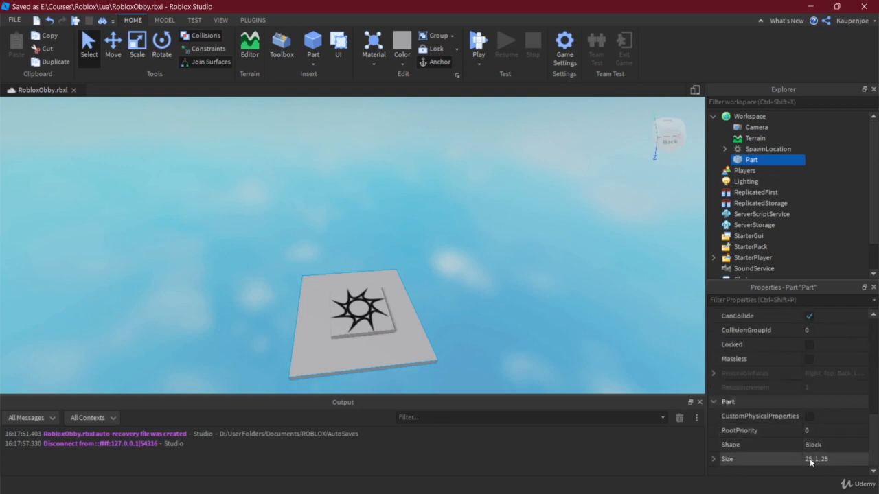
pyautogui.click(810, 460)
pyautogui.click(319, 204)
pyautogui.click(143, 60)
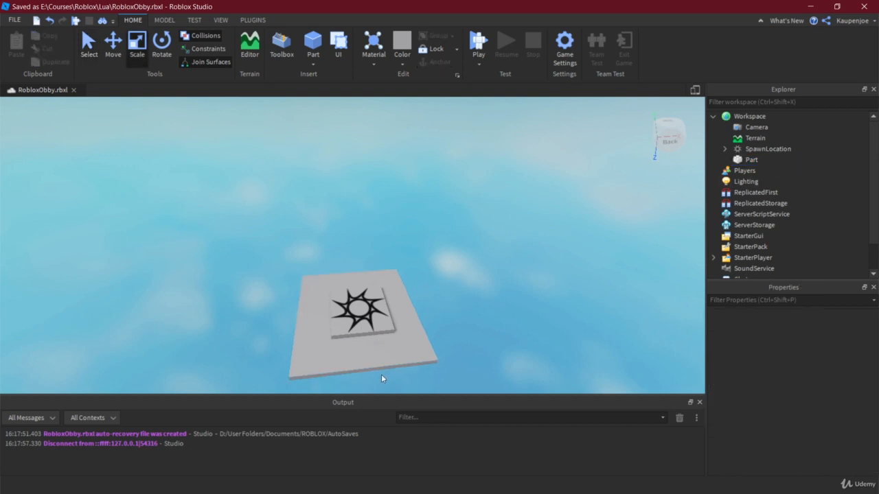
pyautogui.click(400, 350)
pyautogui.moveTo(427, 304); pyautogui.dragTo(589, 291)
# Briefly playtest the level from the spawn point and stop the test.
pyautogui.click(478, 43)
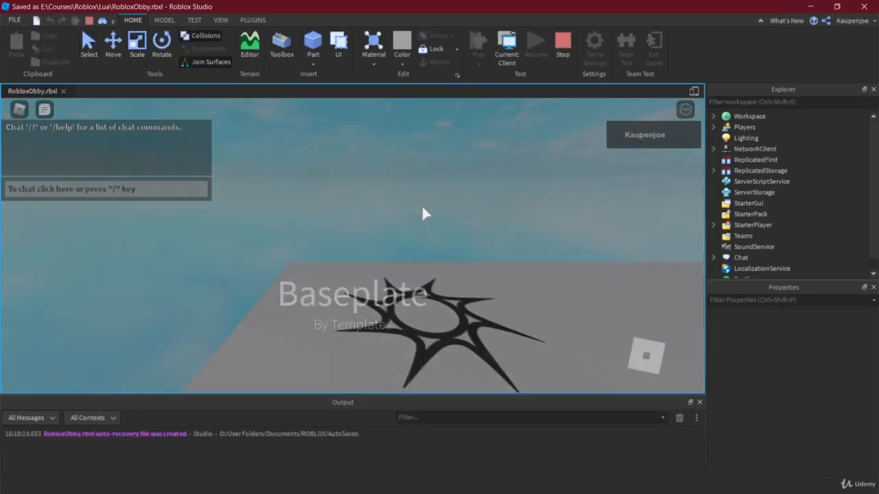
pyautogui.hotkey('shift', 'F5')
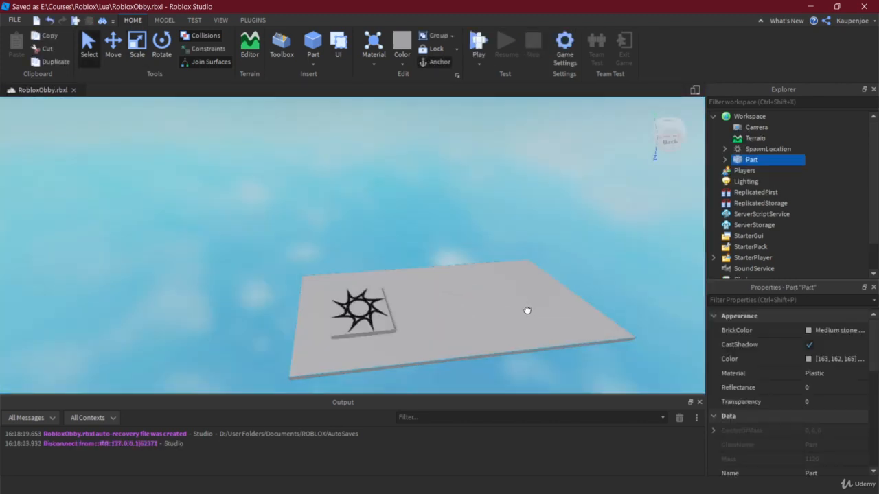
# Try to lengthen the platform part along its Z axis with the Scale tool, and undo the last changes.
pyautogui.hotkey('ctrl', '3')
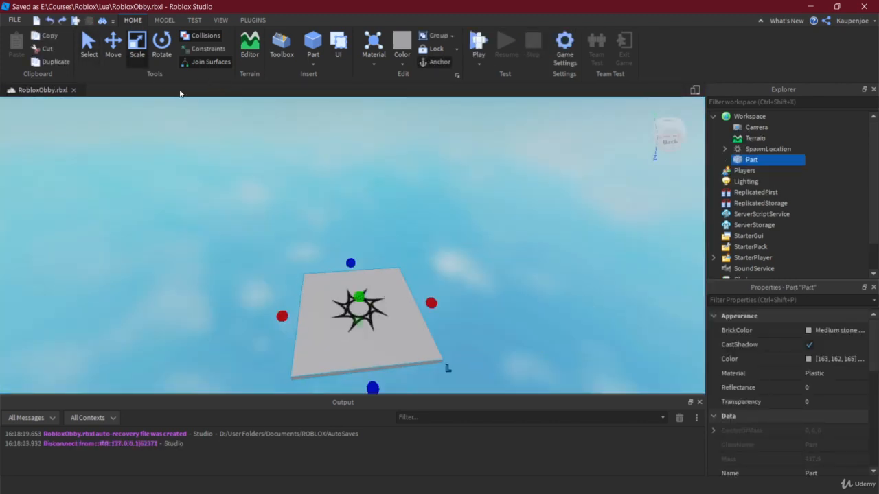
pyautogui.moveTo(354, 259); pyautogui.dragTo(327, 171)
pyautogui.moveTo(352, 262); pyautogui.dragTo(334, 177)
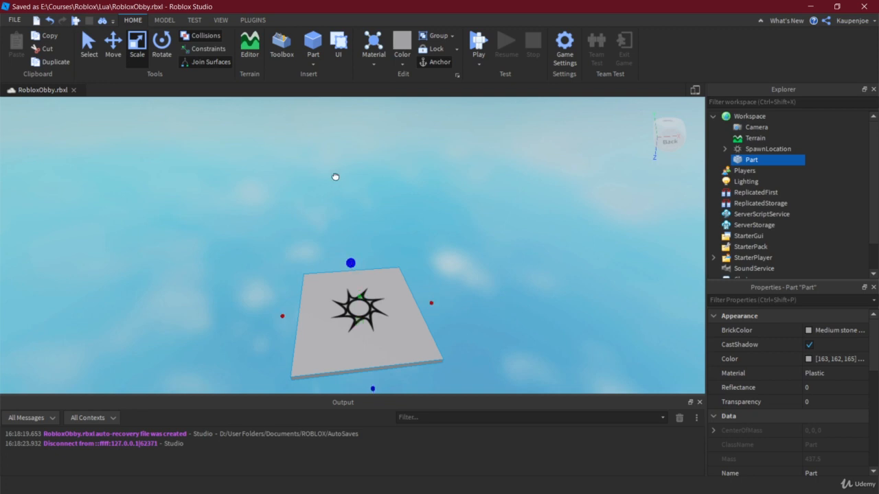
pyautogui.moveTo(264, 244); pyautogui.dragTo(348, 229, button='right')
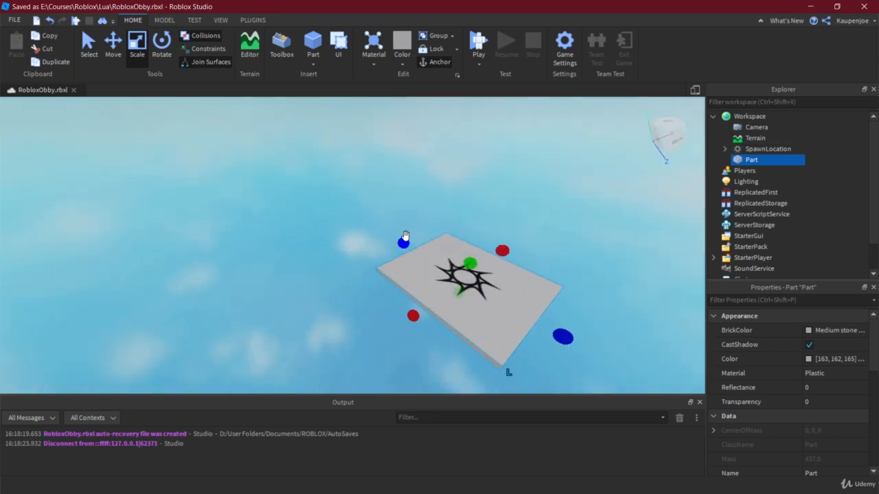
pyautogui.moveTo(406, 237); pyautogui.dragTo(190, 130)
pyautogui.moveTo(686, 277); pyautogui.dragTo(601, 283, button='middle')
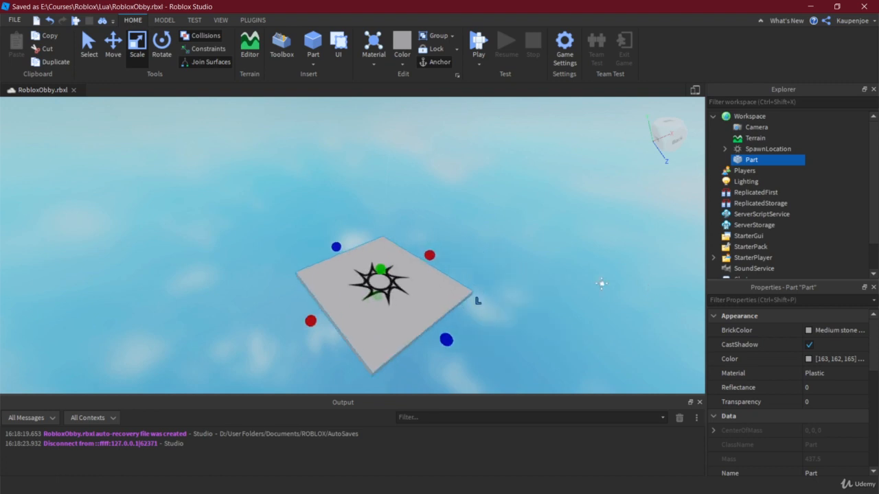
pyautogui.hotkey('ctrl', 'z')
pyautogui.hotkey('ctrl', 'z')
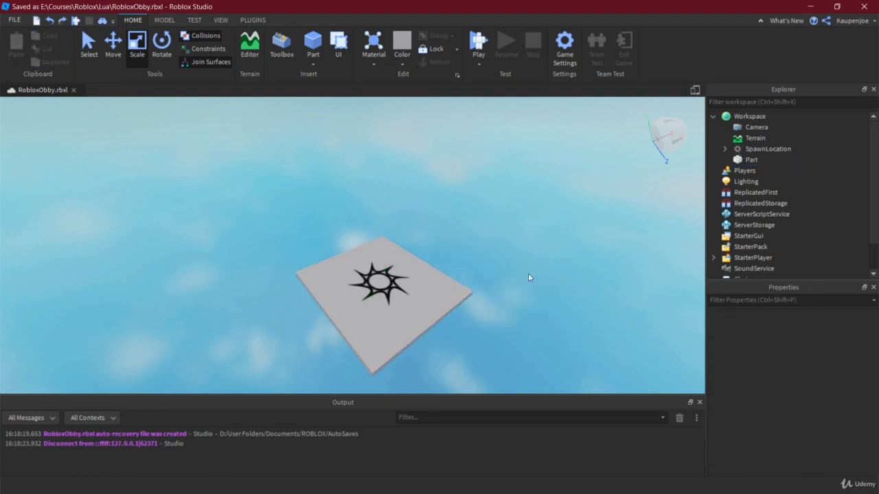
# Reselect the platform part and lengthen it along its Z axis, extending it well beyond one side of the spawn.
pyautogui.click(284, 239)
pyautogui.click(320, 281)
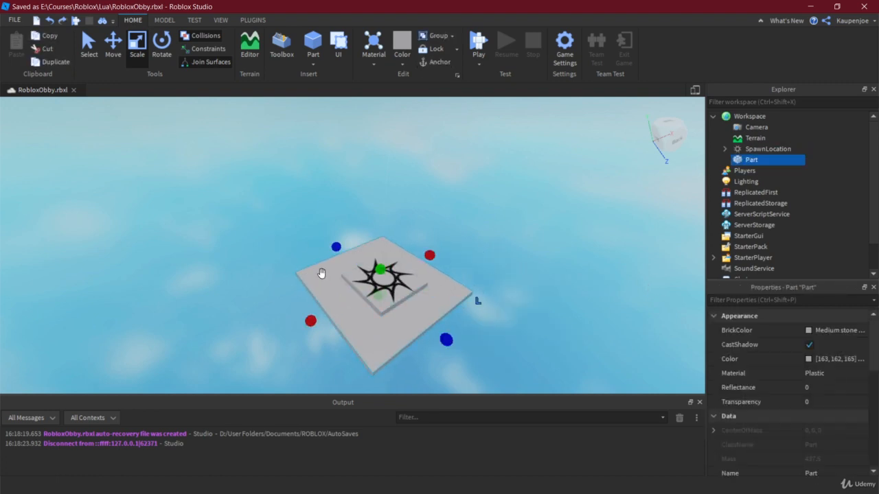
pyautogui.moveTo(337, 247); pyautogui.dragTo(257, 197)
pyautogui.click(322, 309)
pyautogui.moveTo(354, 298); pyautogui.dragTo(409, 204, button='right')
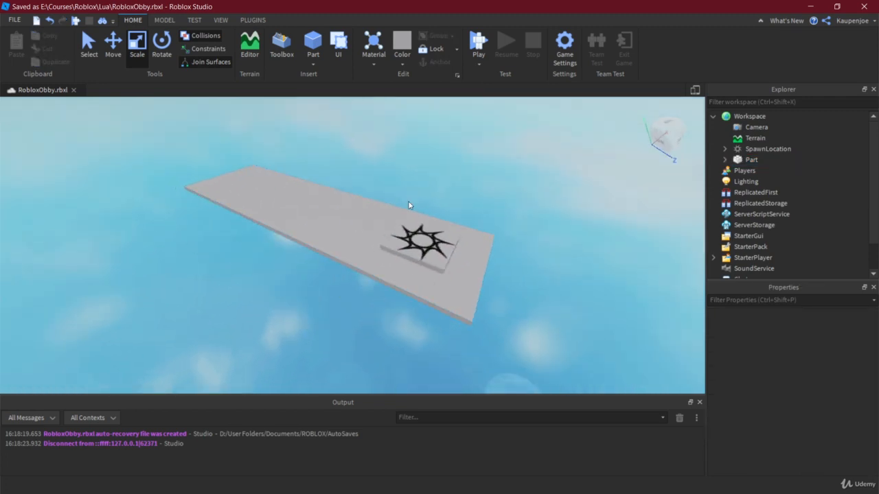
pyautogui.moveTo(311, 179); pyautogui.dragTo(322, 179, button='right')
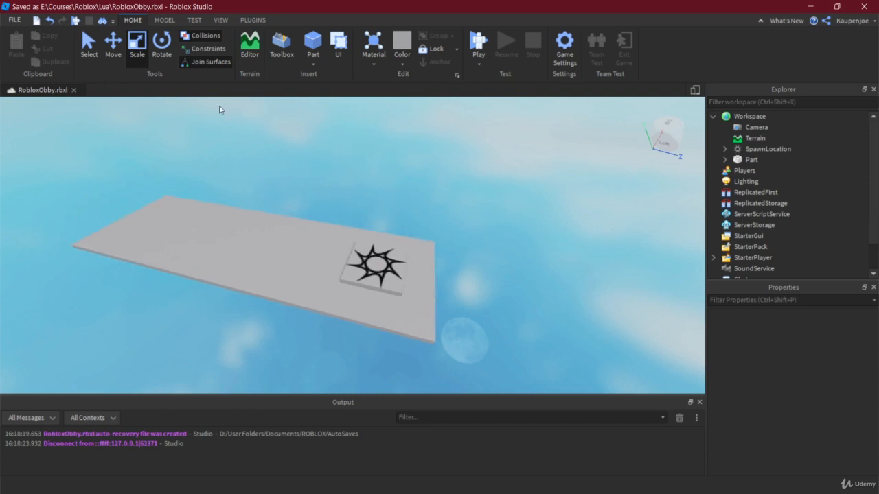
# Check the SpawnLocation's Anchored property, playtest by running the character along the platform, and stop the test.
pyautogui.click(377, 249)
pyautogui.scroll(-5, 807, 398)
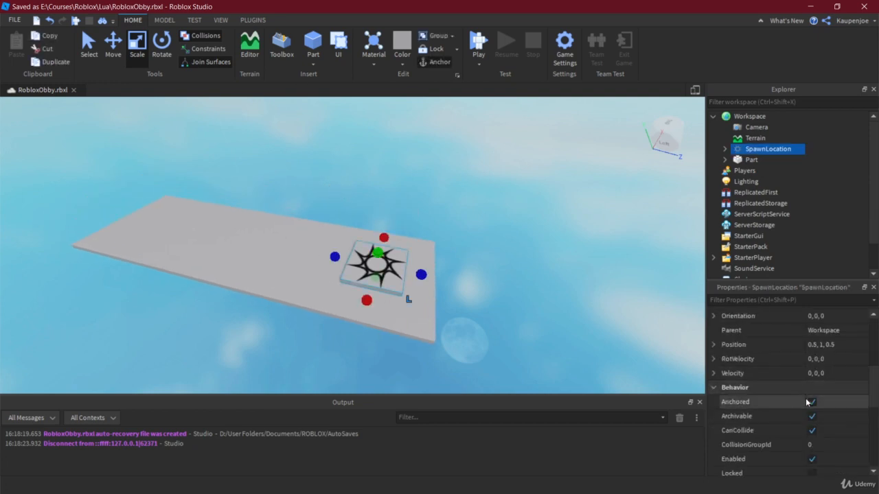
pyautogui.click(478, 48)
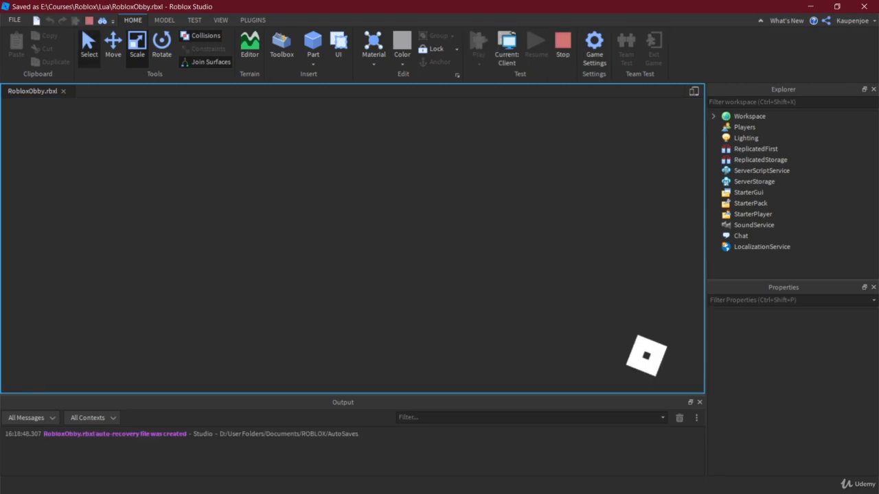
pyautogui.press('w')
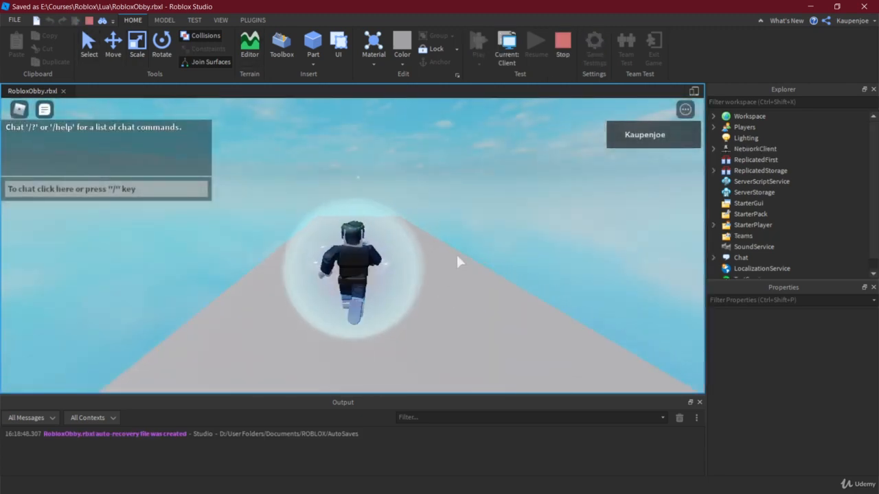
pyautogui.click(570, 46)
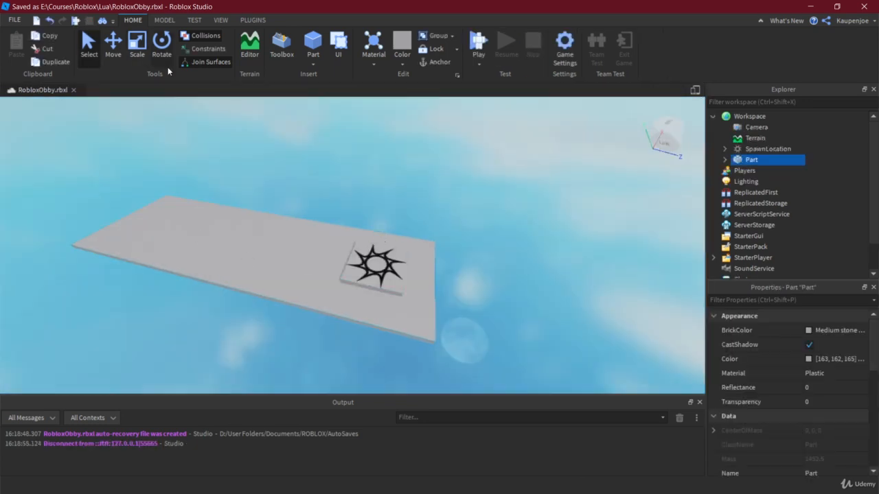
# Shorten the platform along its Z axis with the Scale tool, pulling its far end closer to the spawn.
pyautogui.click(137, 45)
pyautogui.moveTo(114, 210); pyautogui.dragTo(207, 253)
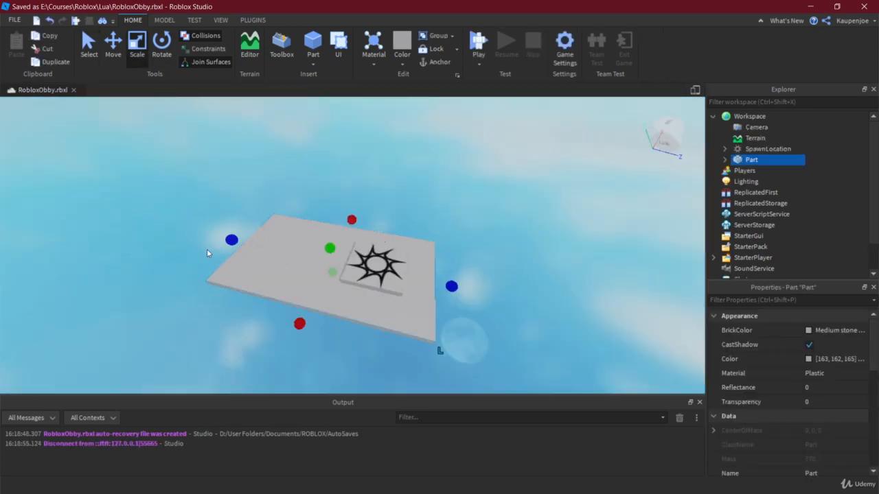
pyautogui.click(90, 251)
pyautogui.moveTo(90, 251); pyautogui.dragTo(288, 281, button='middle')
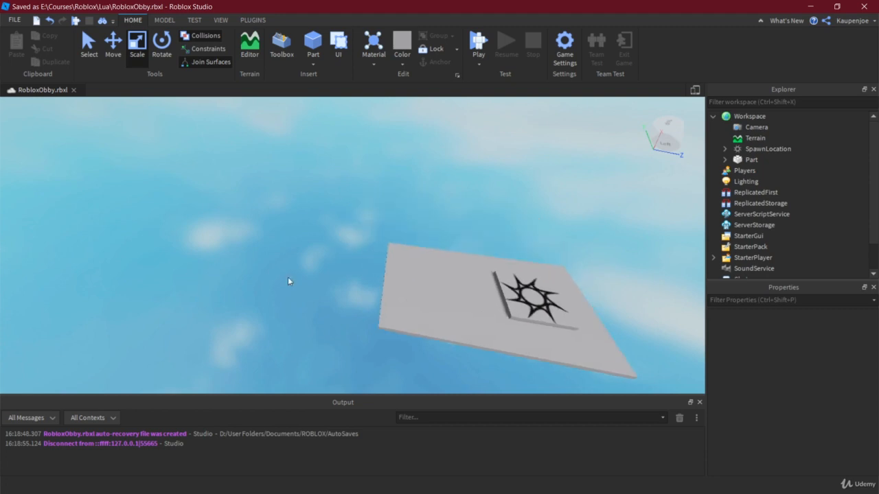
# Try duplicating the platform part by copying and pasting it, and delete the copy.
pyautogui.scroll(-2, 288, 282)
pyautogui.click(400, 271)
pyautogui.hotkey('ctrl', 'c')
pyautogui.hotkey('ctrl', 'v')
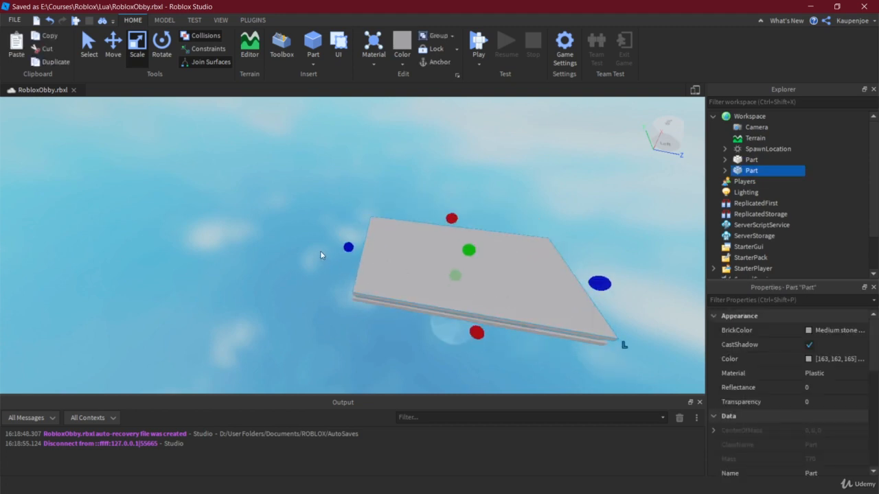
pyautogui.press('Delete')
# Insert a new Part into the Workspace and select it beside the platform's far edge.
pyautogui.click(772, 116)
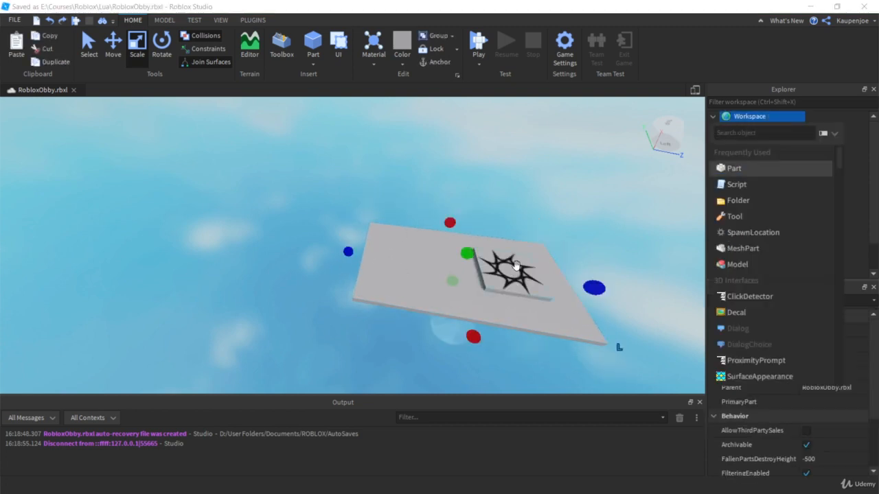
pyautogui.click(728, 169)
pyautogui.click(350, 241)
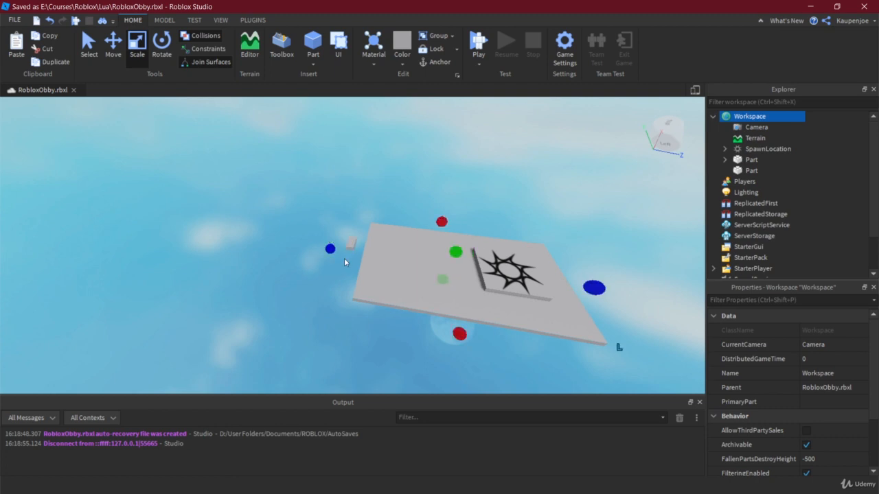
pyautogui.click(751, 160)
pyautogui.click(746, 171)
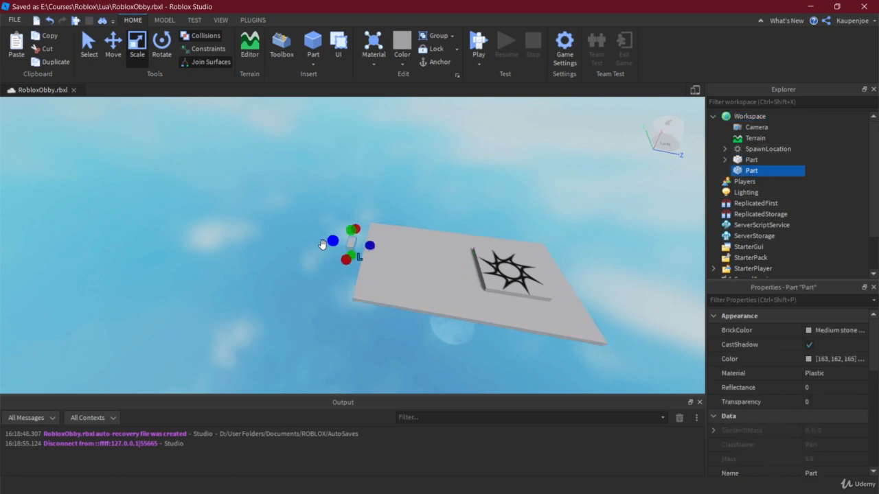
# Stretch the new part along its X axis into a long narrow bar beside the platform.
pyautogui.moveTo(345, 256); pyautogui.dragTo(323, 258)
pyautogui.moveTo(334, 293); pyautogui.dragTo(327, 301)
pyautogui.moveTo(342, 246); pyautogui.dragTo(343, 244)
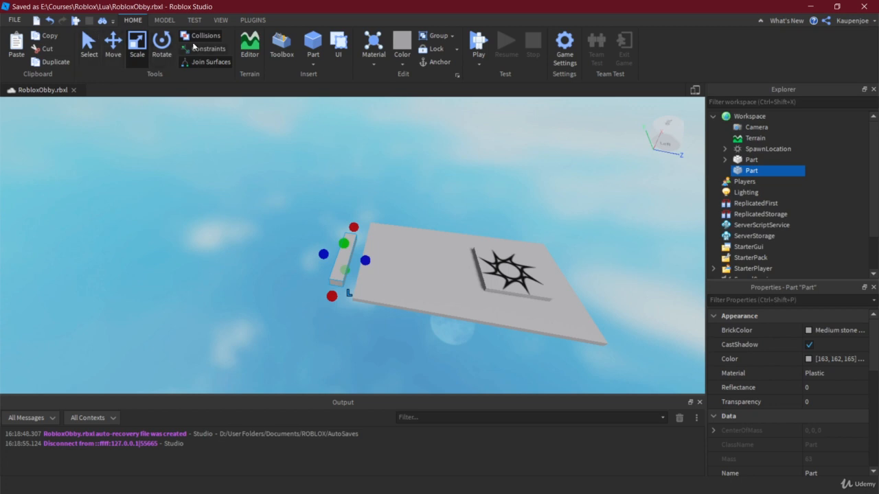
# Rotate the bar freehand about its vertical axis and try to move it away from the platform.
pyautogui.click(161, 45)
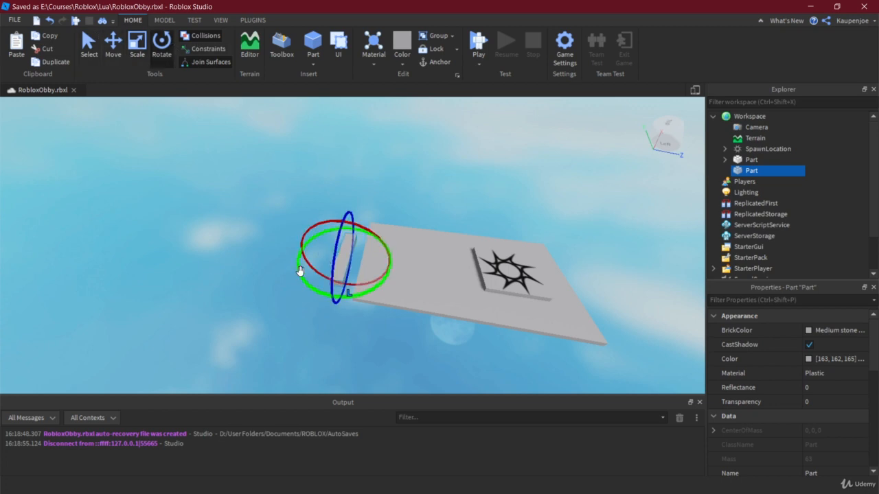
pyautogui.moveTo(299, 271); pyautogui.dragTo(282, 154)
pyautogui.hotkey('ctrl', '2')
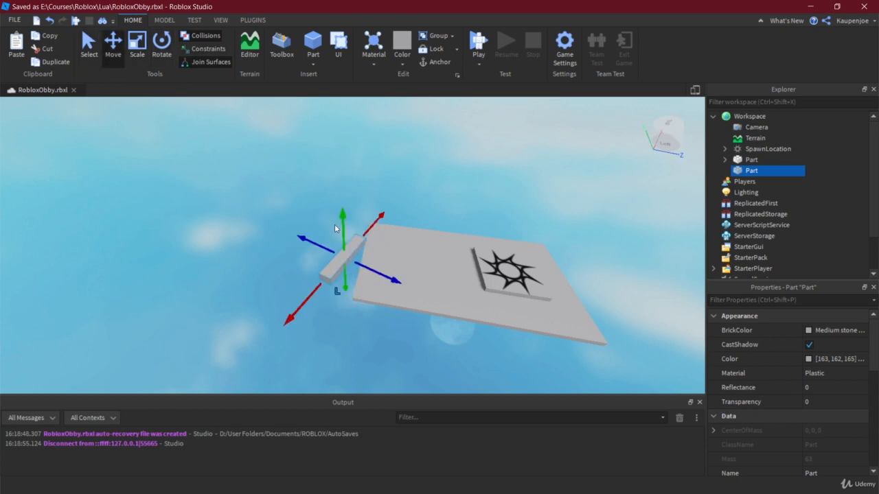
pyautogui.moveTo(335, 228); pyautogui.dragTo(300, 242)
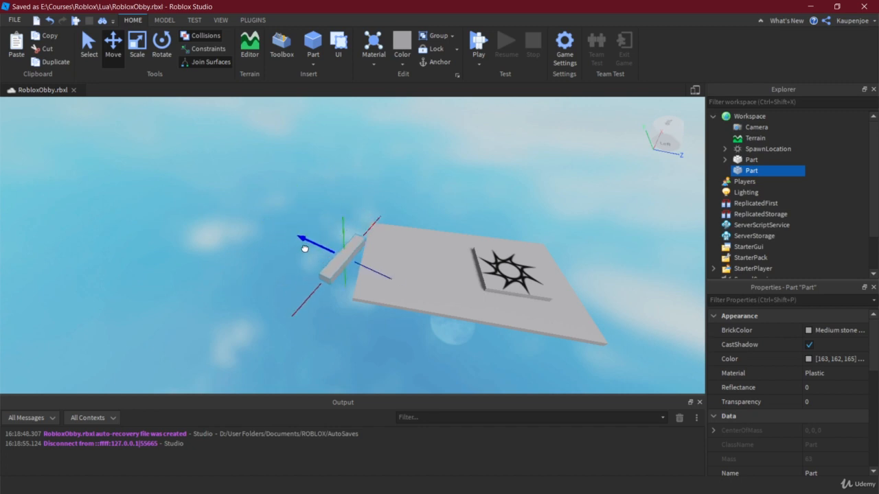
pyautogui.scroll(3, 306, 252)
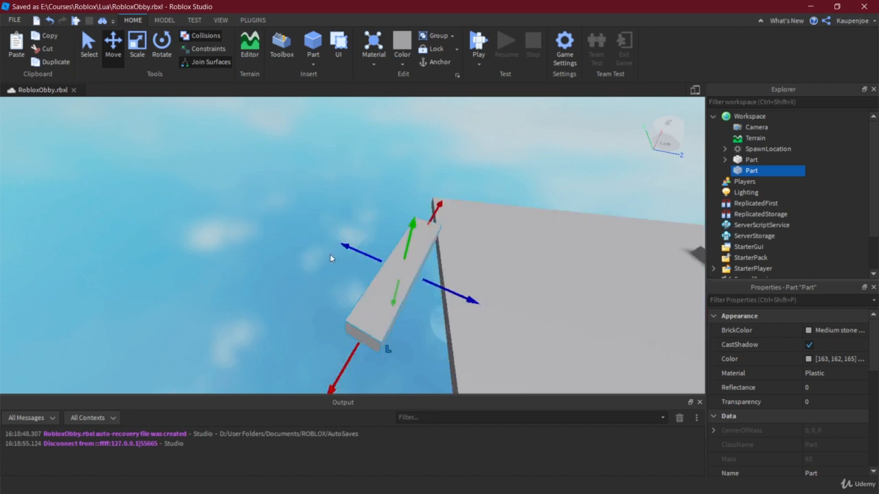
pyautogui.scroll(2, 279, 211)
pyautogui.moveTo(278, 213); pyautogui.dragTo(261, 196, button='middle')
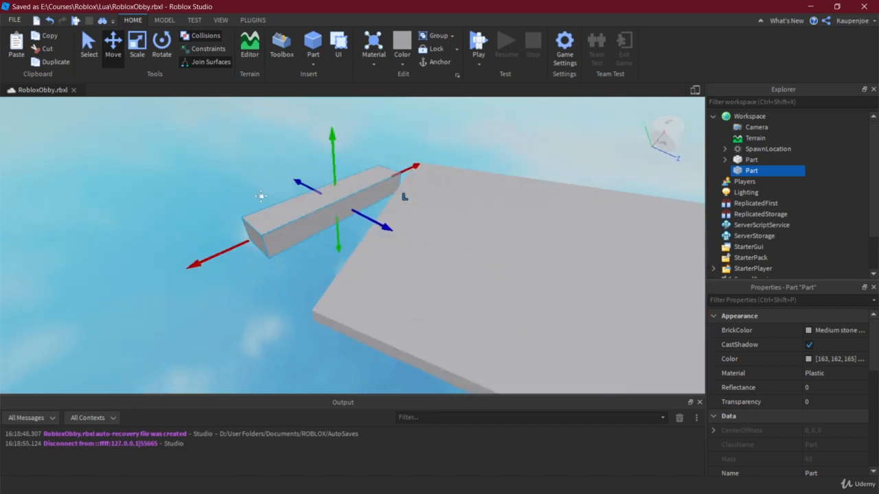
pyautogui.moveTo(224, 172); pyautogui.dragTo(248, 177, button='middle')
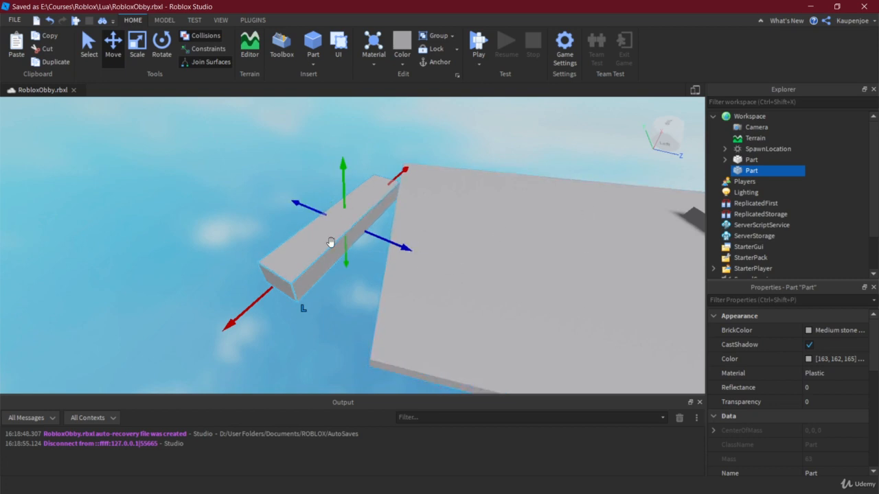
# Enable Anchored for the bar part and move it along its Z axis, leaving a gap to the platform.
pyautogui.scroll(-2, 815, 389)
pyautogui.scroll(-5, 815, 389)
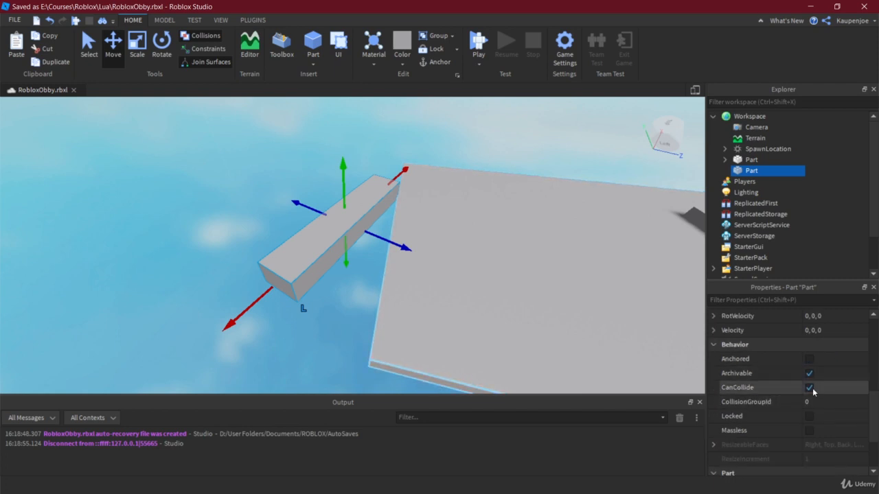
pyautogui.click(810, 360)
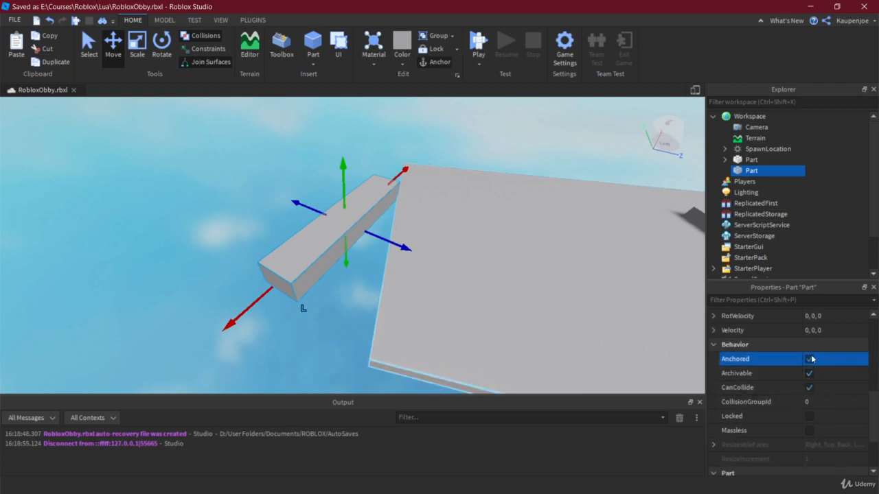
pyautogui.moveTo(285, 208); pyautogui.dragTo(242, 179)
pyautogui.moveTo(296, 247); pyautogui.dragTo(237, 237, button='right')
# Rotate the bar freehand about its vertical axis so that one end points towards the platform.
pyautogui.click(162, 44)
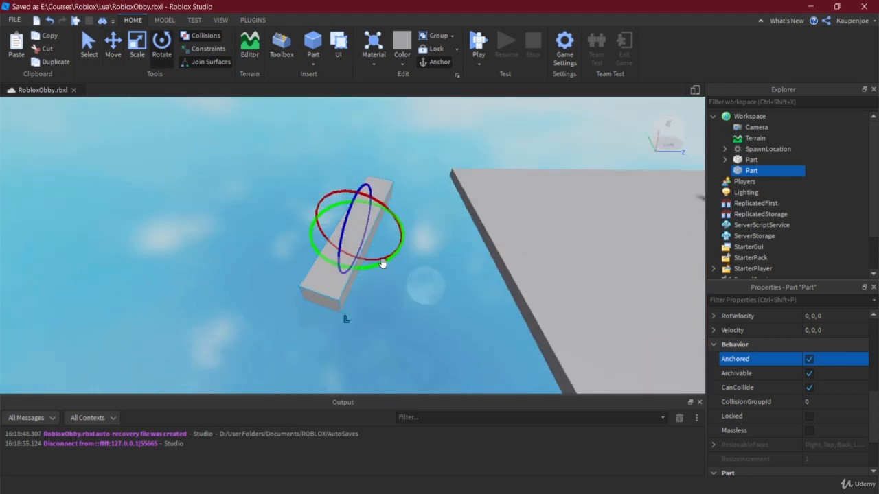
pyautogui.moveTo(384, 261); pyautogui.dragTo(350, 269)
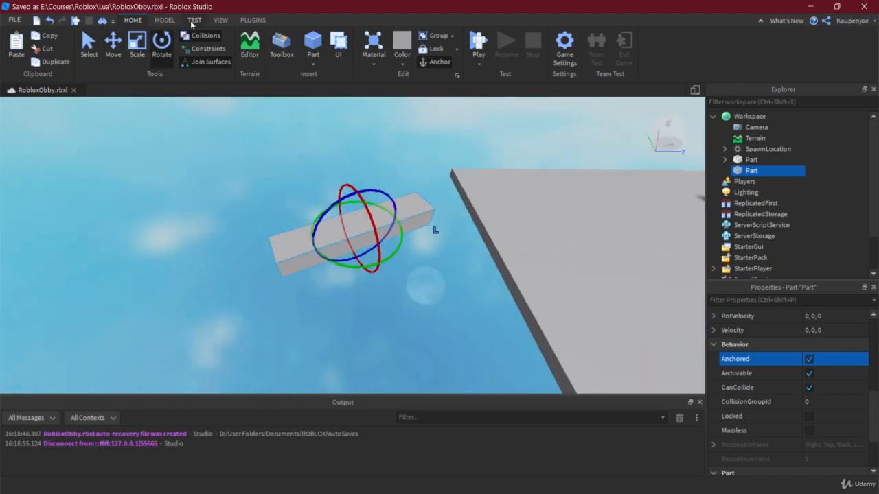
pyautogui.click(162, 21)
pyautogui.click(249, 213)
pyautogui.click(309, 230)
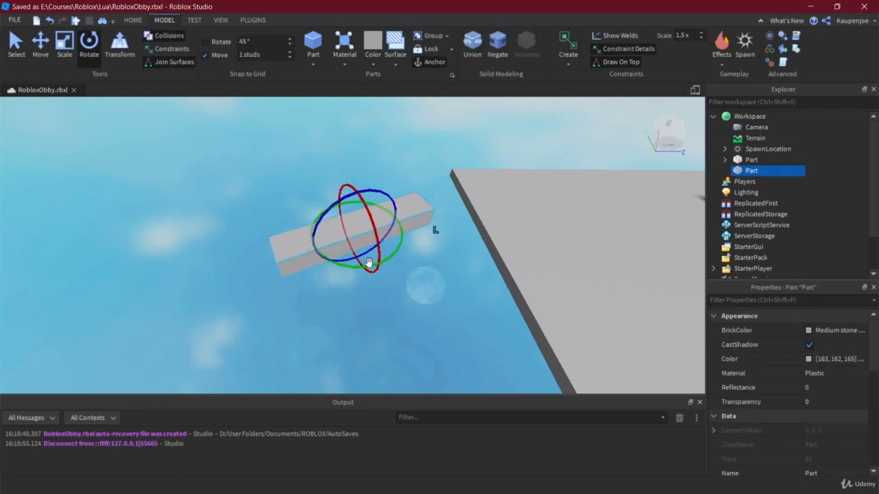
# Set the bar part's Orientation to 0, 90, 0.
pyautogui.scroll(-5, 821, 377)
pyautogui.click(819, 358)
pyautogui.click(812, 358)
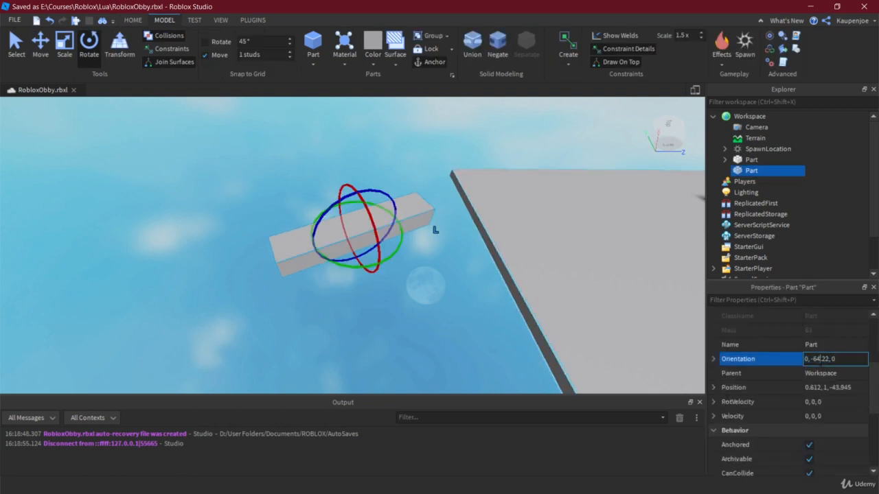
pyautogui.press('BackSpace')
pyautogui.press('Delete')
pyautogui.press('Delete')
pyautogui.press('Delete')
pyautogui.press('Delete')
pyautogui.press('Delete')
pyautogui.write('90')
pyautogui.press('Return')
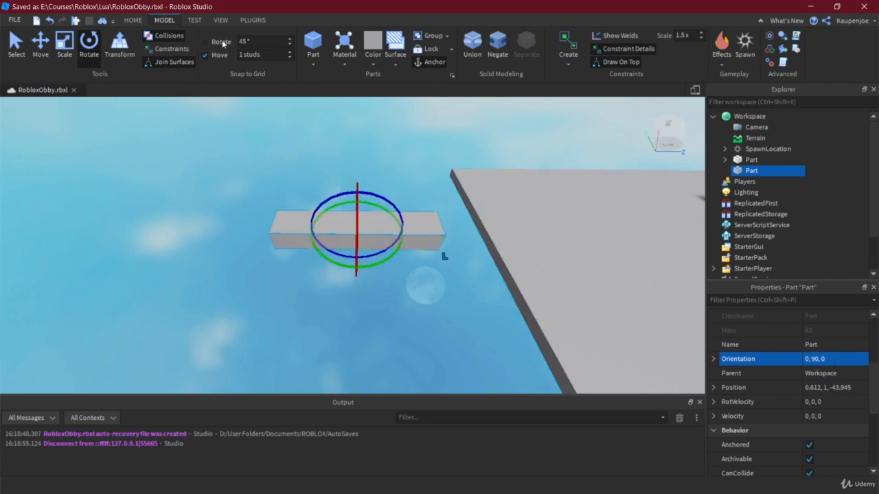
# Turn on rotation snapping at 45° and reselect the bar part.
pyautogui.click(189, 194)
pyautogui.click(333, 236)
pyautogui.press('f')
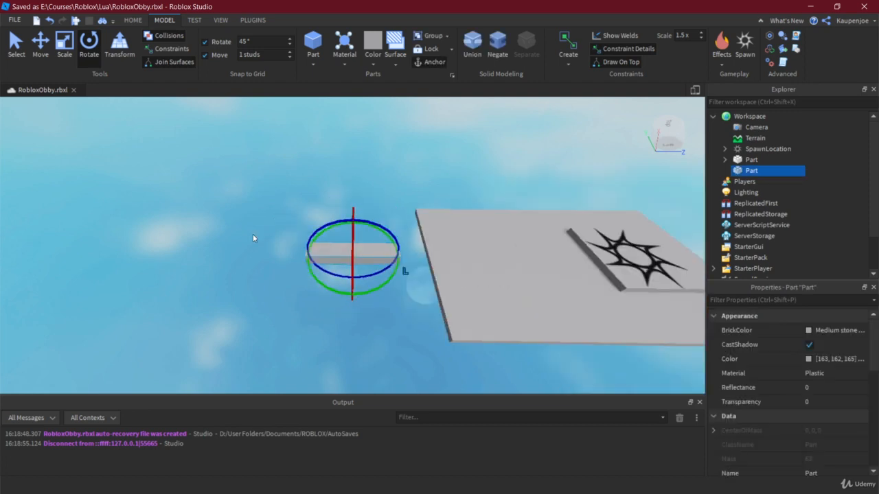
# Raise the bar slightly and shift it sideways, keeping its end facing the platform.
pyautogui.click(41, 43)
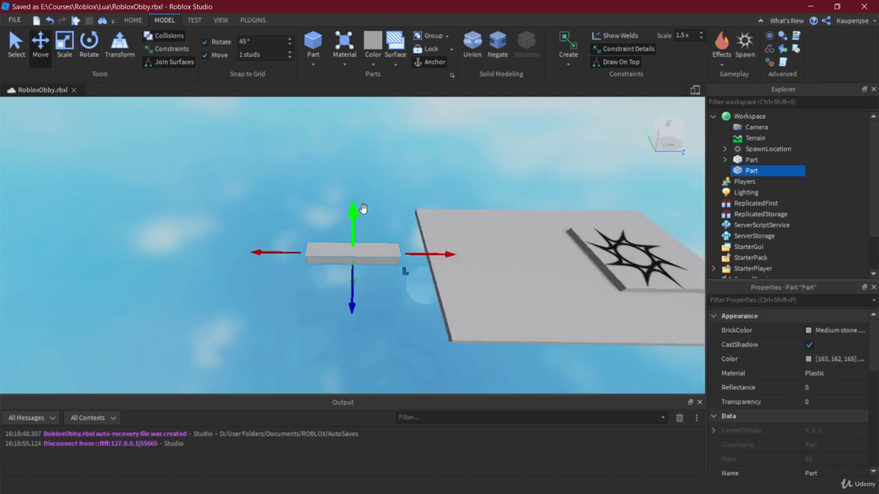
pyautogui.click(350, 199)
pyautogui.click(358, 251)
pyautogui.moveTo(354, 214); pyautogui.dragTo(353, 199)
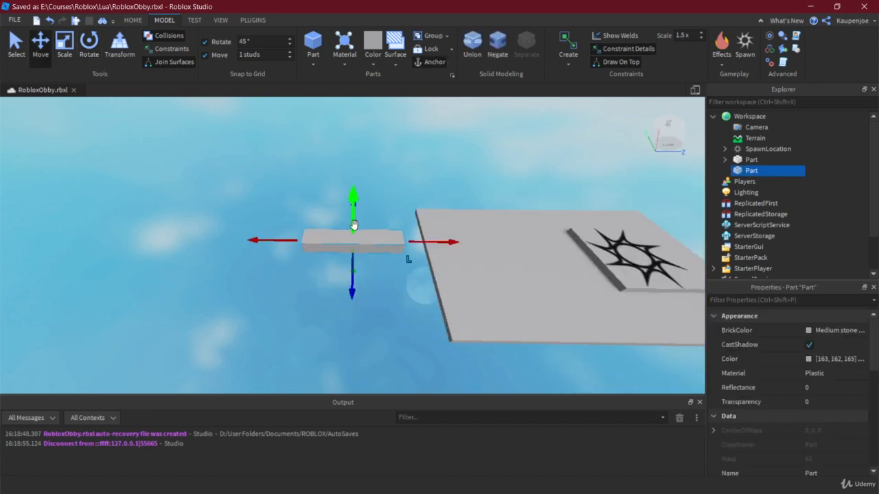
pyautogui.moveTo(352, 296); pyautogui.dragTo(352, 278)
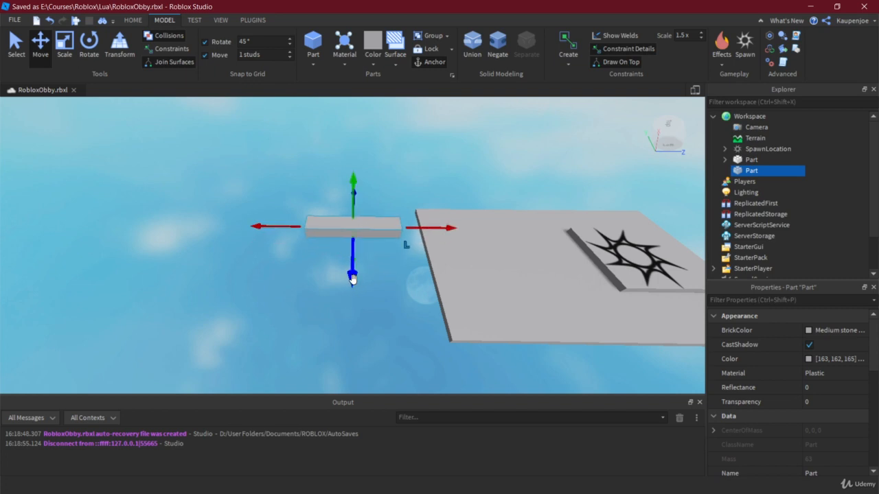
# Duplicate the bar and move the copy sideways and farther from the platform to make a second obstacle.
pyautogui.hotkey('ctrl', 'd')
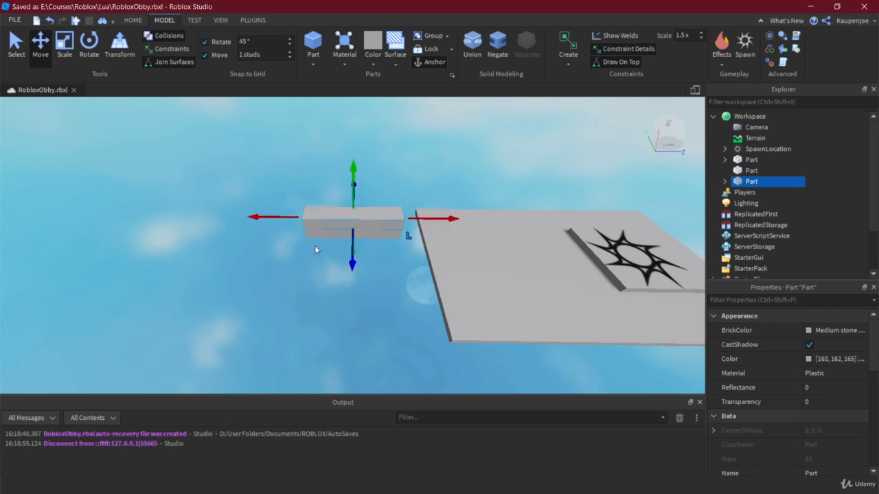
pyautogui.moveTo(352, 255); pyautogui.dragTo(352, 285)
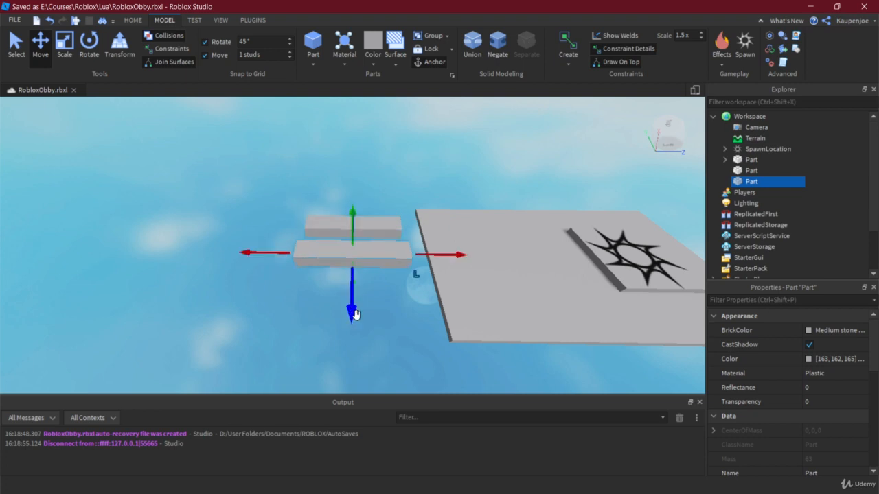
pyautogui.click(274, 257)
pyautogui.click(308, 255)
pyautogui.click(264, 258)
pyautogui.click(303, 248)
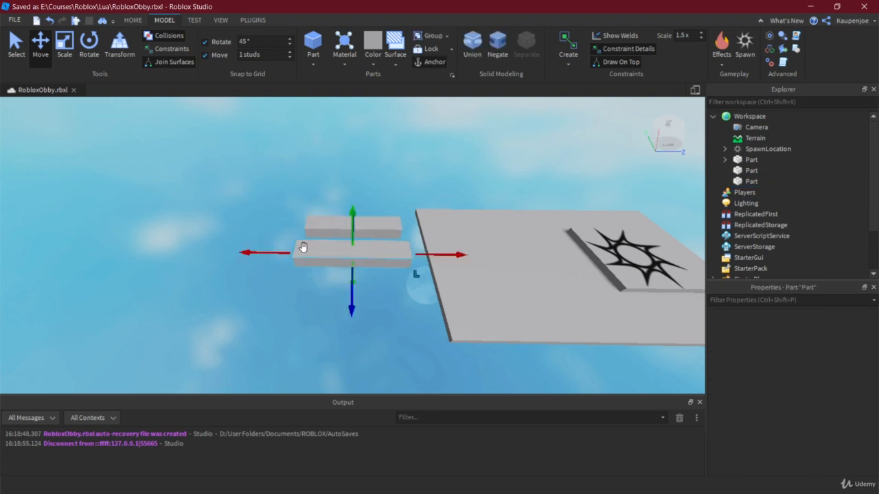
pyautogui.moveTo(264, 254); pyautogui.dragTo(173, 255)
# Duplicate the second bar and place the copy farther out, shifted sideways, as a third obstacle.
pyautogui.hotkey('ctrl', 'd')
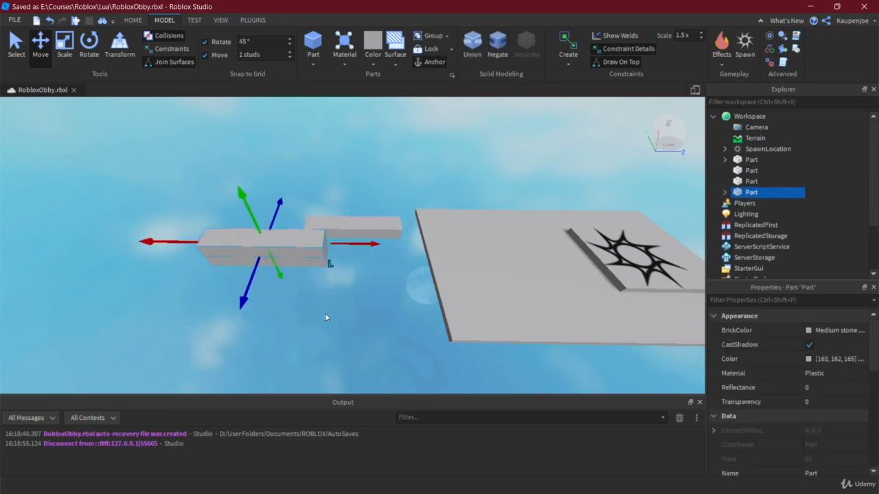
pyautogui.moveTo(324, 313); pyautogui.dragTo(322, 291, button='right')
pyautogui.press('d')
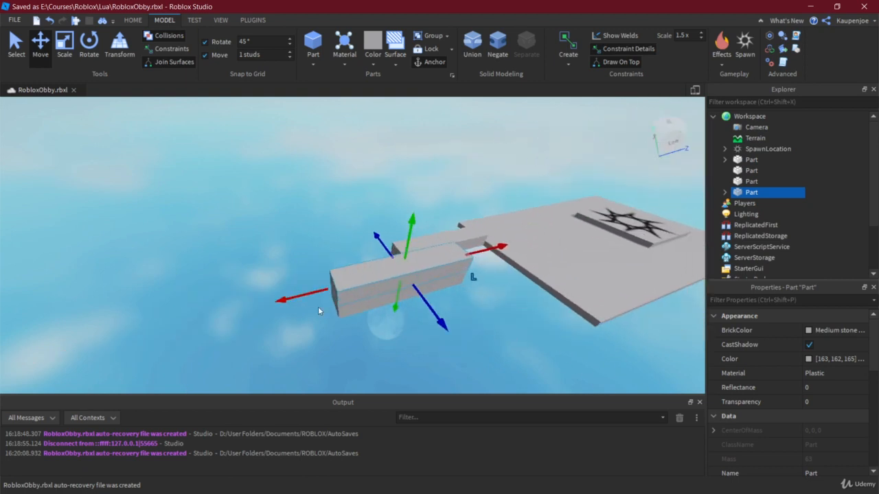
pyautogui.click(312, 297)
pyautogui.click(347, 284)
pyautogui.moveTo(149, 327); pyautogui.dragTo(78, 344)
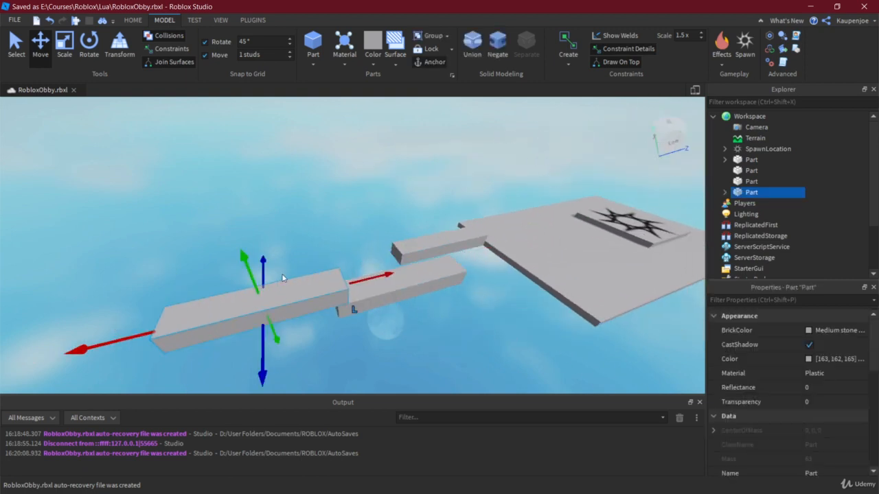
pyautogui.moveTo(263, 265); pyautogui.dragTo(235, 176)
pyautogui.click(272, 260)
pyautogui.click(251, 219)
pyautogui.moveTo(251, 257); pyautogui.dragTo(270, 276)
# Duplicate the third bar and move the copy farther along the course, offset sideways and raised, as a fourth obstacle.
pyautogui.press('d')
pyautogui.moveTo(473, 277); pyautogui.dragTo(383, 155, button='right')
pyautogui.press('w')
pyautogui.hotkey('ctrl', 'd')
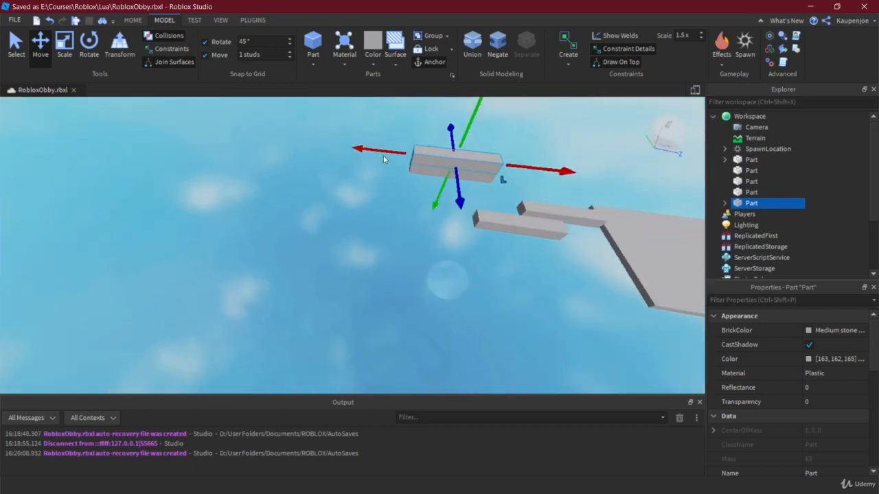
pyautogui.moveTo(383, 155); pyautogui.dragTo(331, 155)
pyautogui.moveTo(396, 188); pyautogui.dragTo(392, 215)
pyautogui.moveTo(400, 147); pyautogui.dragTo(405, 114)
pyautogui.press('d')
pyautogui.click(430, 160)
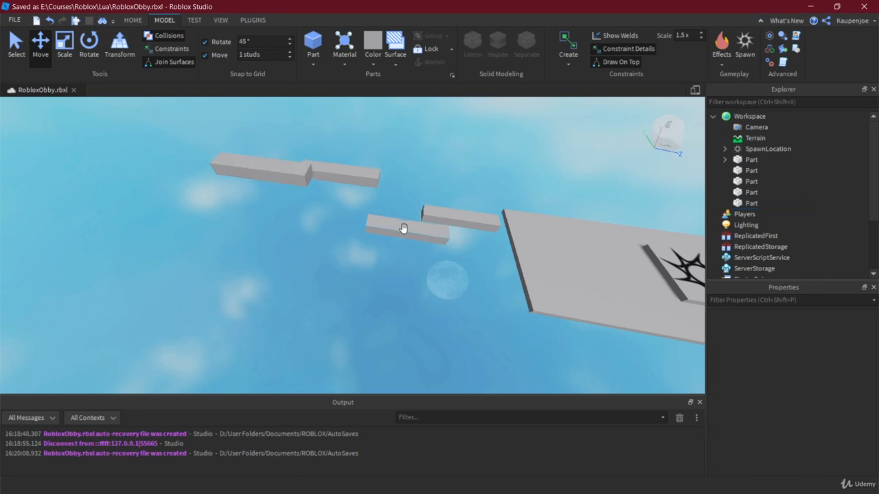
# Duplicate the fourth bar and move the copy beyond it, leaving a jumping gap, as a fifth obstacle.
pyautogui.moveTo(403, 229); pyautogui.dragTo(366, 236, button='middle')
pyautogui.click(292, 191)
pyautogui.hotkey('ctrl', 'd')
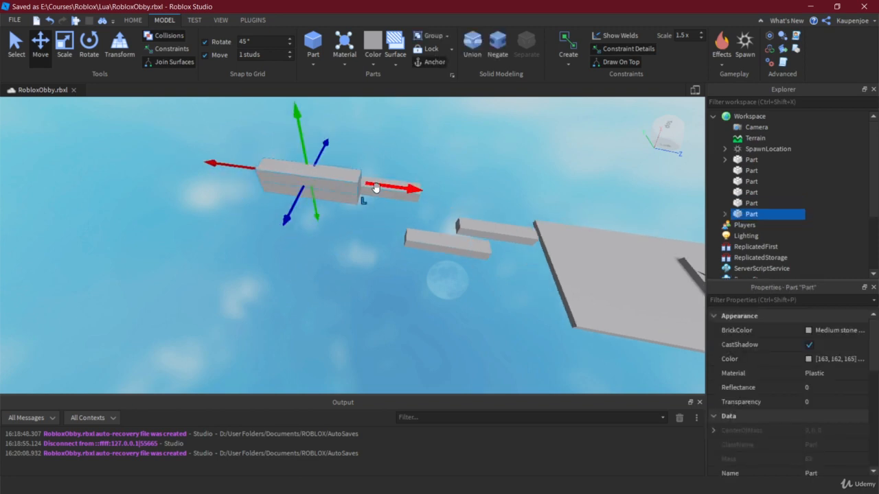
pyautogui.moveTo(275, 222); pyautogui.dragTo(188, 180)
pyautogui.click(179, 196)
pyautogui.click(194, 153)
pyautogui.moveTo(206, 192); pyautogui.dragTo(230, 201, button='right')
pyautogui.press('a')
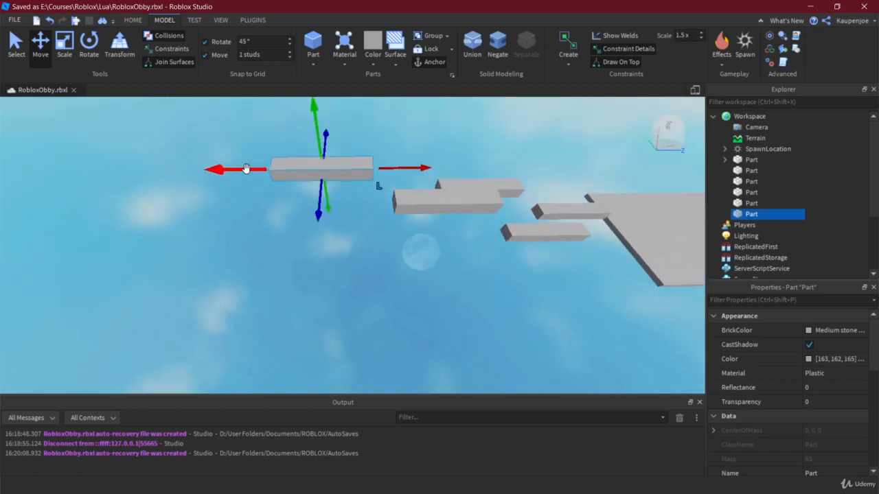
# Rotate the fifth bar 45° about its vertical axis and move it clear of the fourth bar.
pyautogui.hotkey('ctrl', '4')
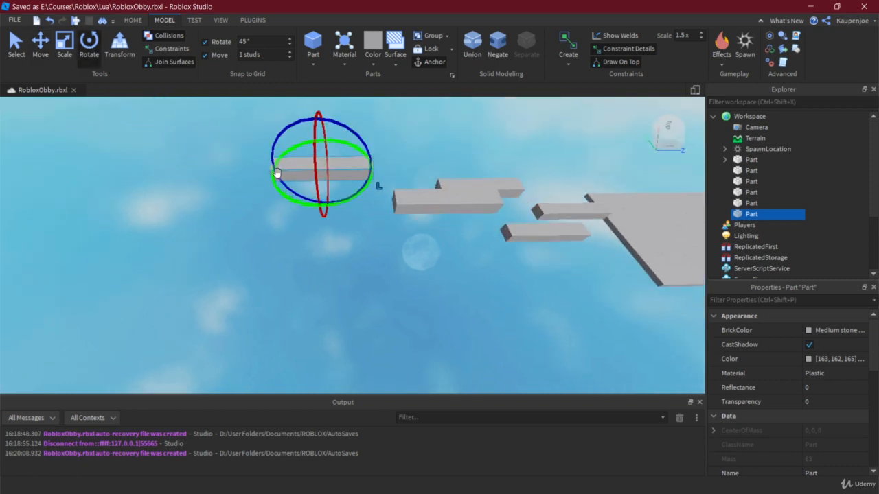
pyautogui.moveTo(276, 173); pyautogui.dragTo(322, 200)
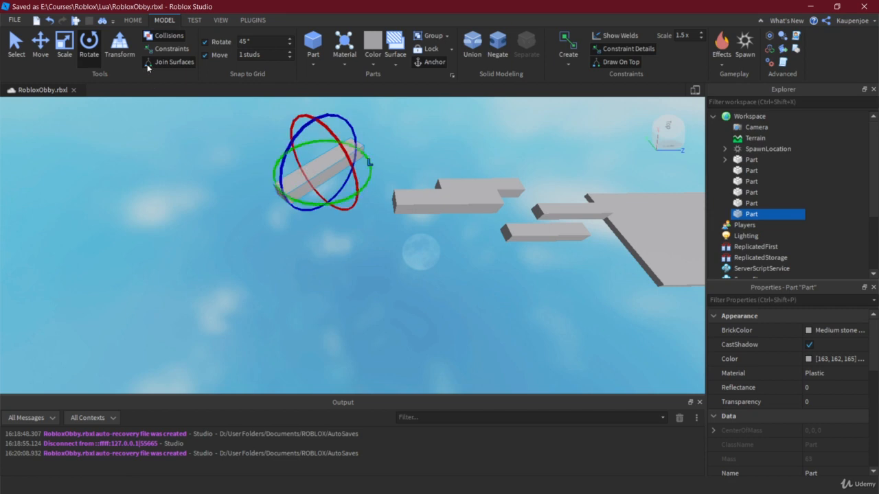
pyautogui.click(45, 48)
pyautogui.moveTo(373, 138); pyautogui.dragTo(358, 146)
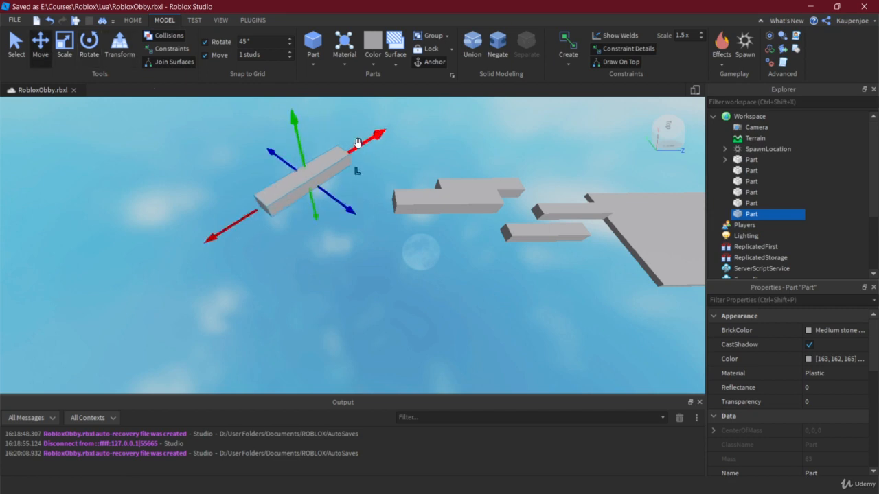
pyautogui.click(451, 291)
pyautogui.moveTo(450, 292); pyautogui.dragTo(423, 279, button='middle')
pyautogui.click(264, 158)
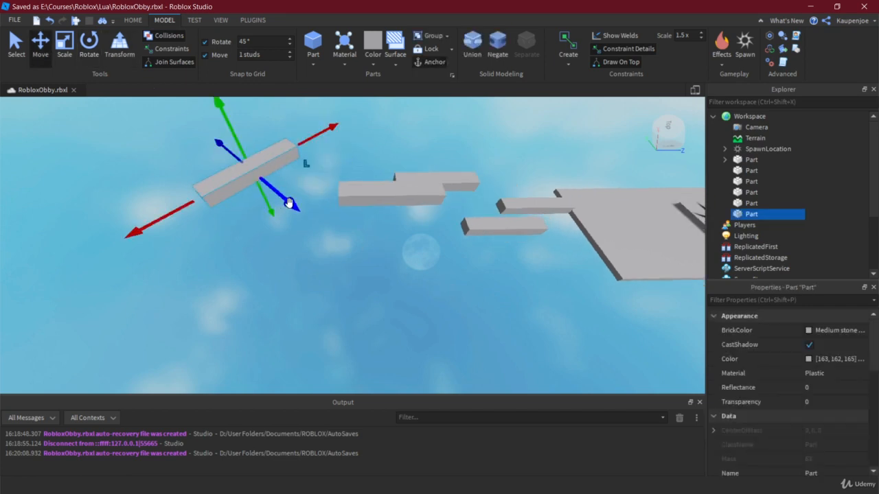
pyautogui.click(347, 253)
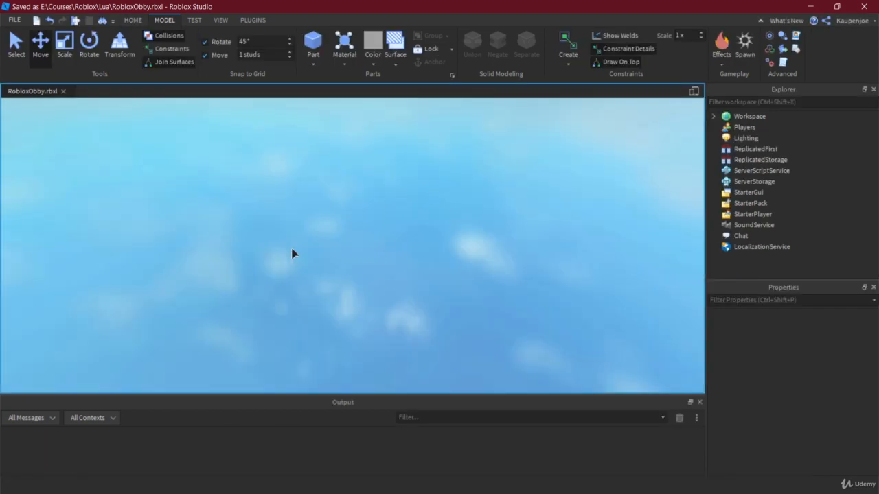
# Start a playtest, run the avatar off the spawn platform and jump along the first bars.
pyautogui.press('F5')
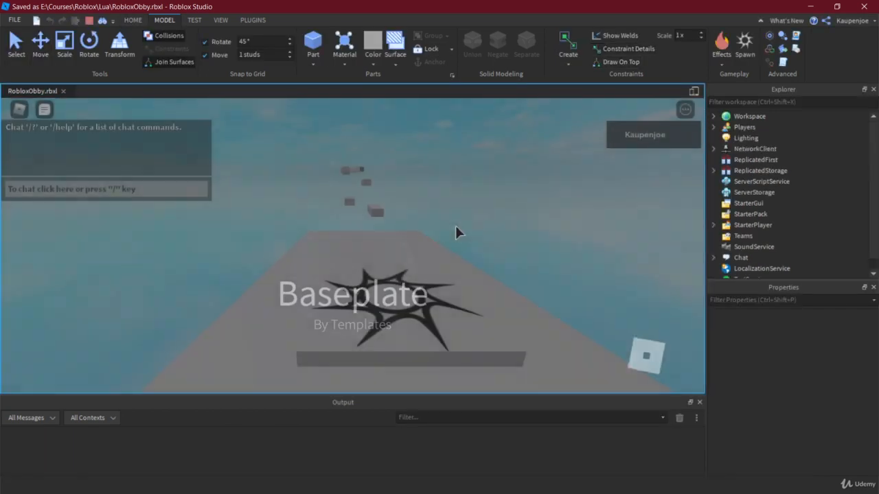
pyautogui.press('w')
pyautogui.moveTo(446, 270); pyautogui.dragTo(446, 214, button='right')
pyautogui.press('w')
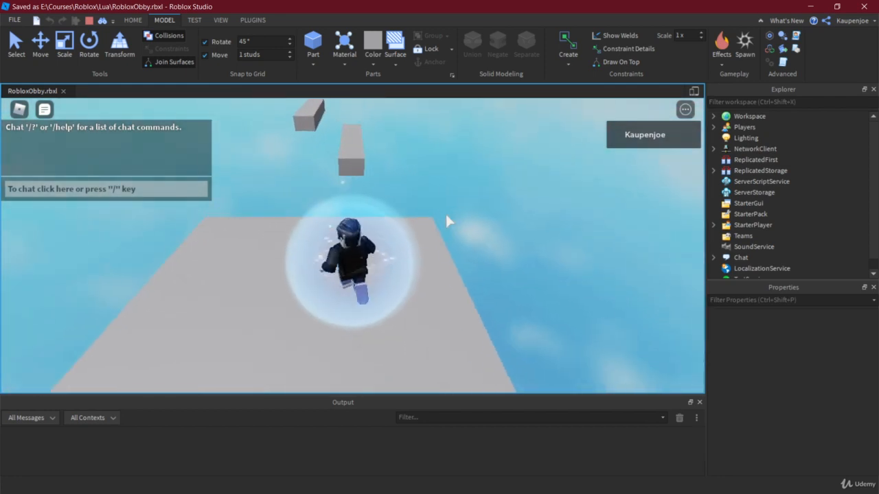
pyautogui.press('space')
pyautogui.press('w')
pyautogui.press('space')
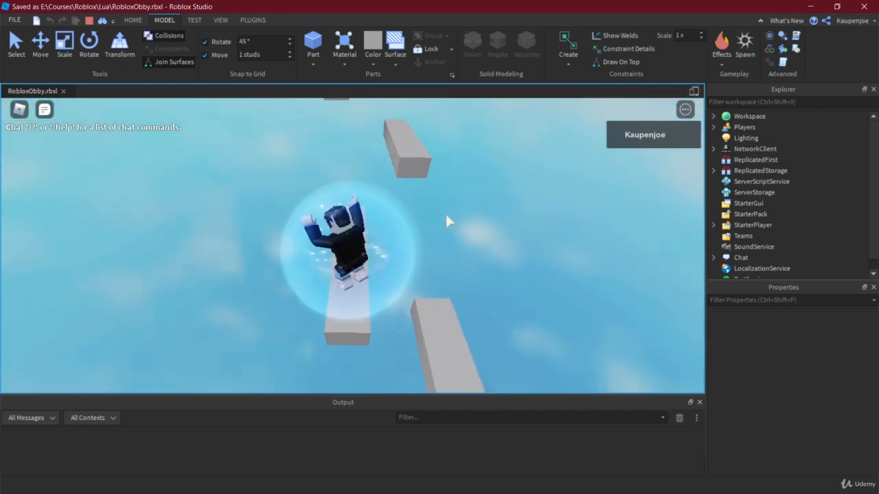
# Jump the avatar along the remaining bars towards the angled one, and stop the playtest.
pyautogui.press('space')
pyautogui.press('w')
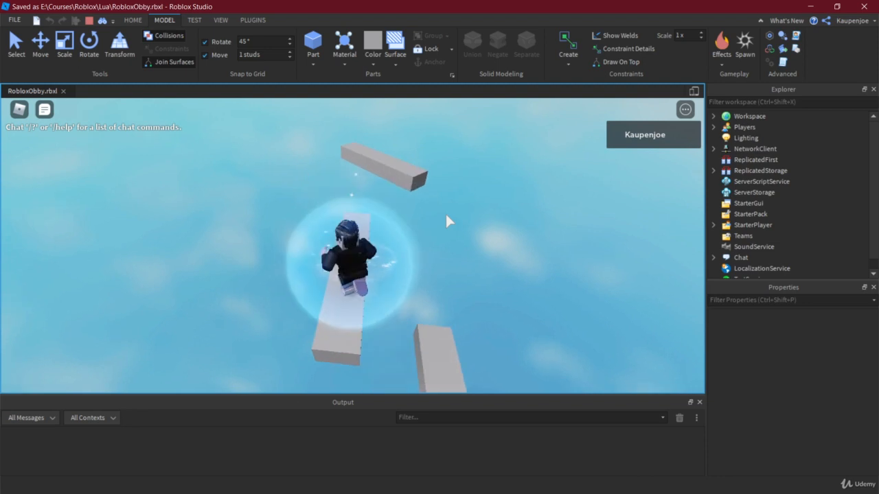
pyautogui.press('space')
pyautogui.moveTo(446, 215); pyautogui.dragTo(444, 215, button='right')
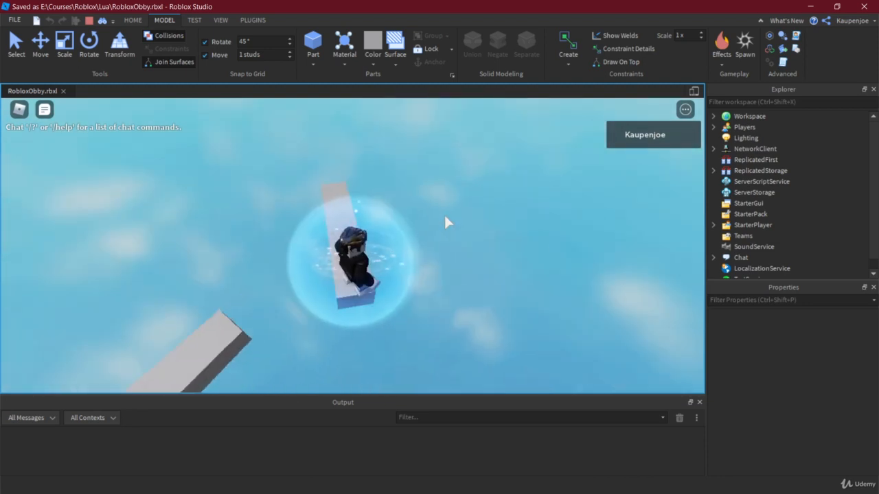
pyautogui.press('w')
pyautogui.moveTo(405, 262); pyautogui.dragTo(406, 263, button='right')
pyautogui.press('w')
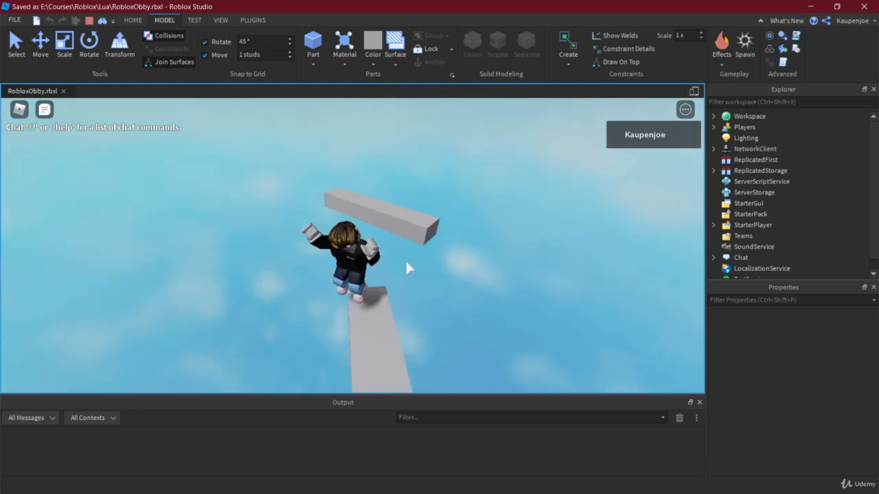
pyautogui.click(89, 20)
pyautogui.click(279, 165)
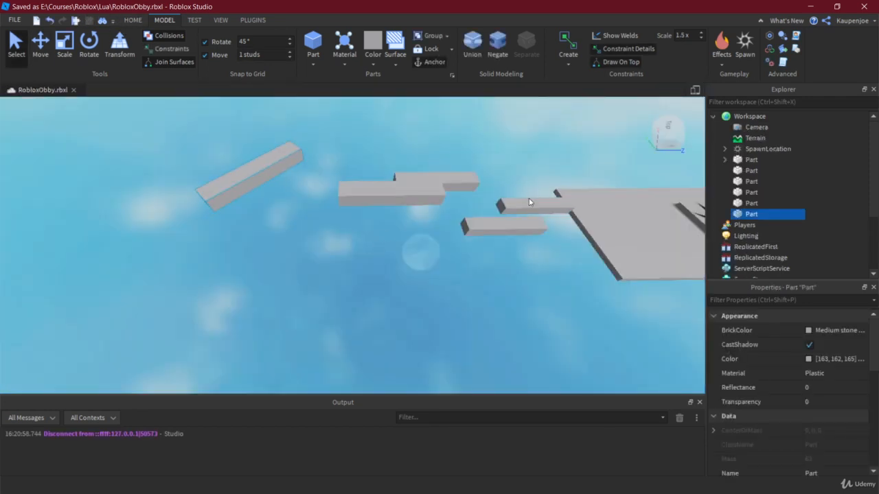
# Color the bar nearest the platform orange and the second bar red.
pyautogui.click(529, 203)
pyautogui.click(371, 63)
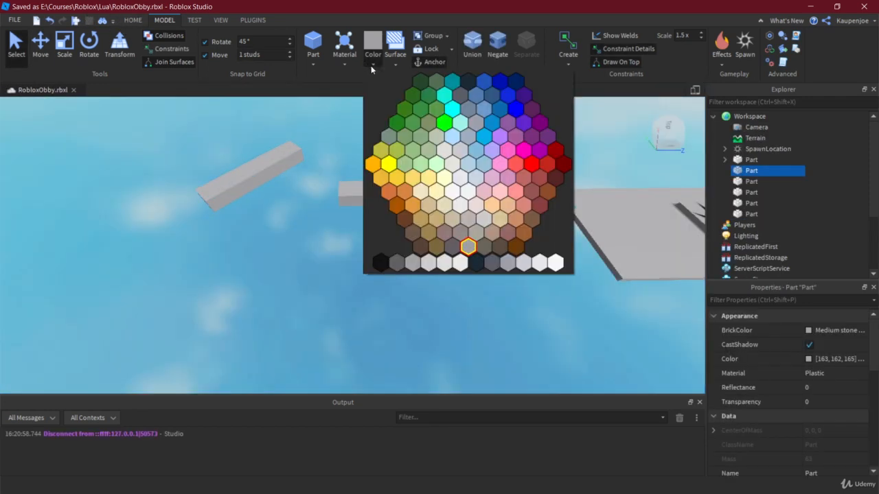
pyautogui.click(404, 193)
pyautogui.click(488, 233)
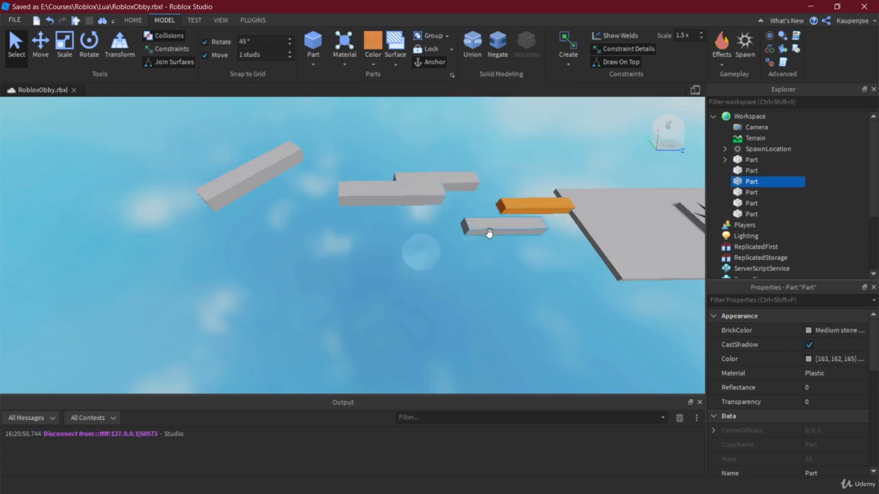
pyautogui.click(374, 60)
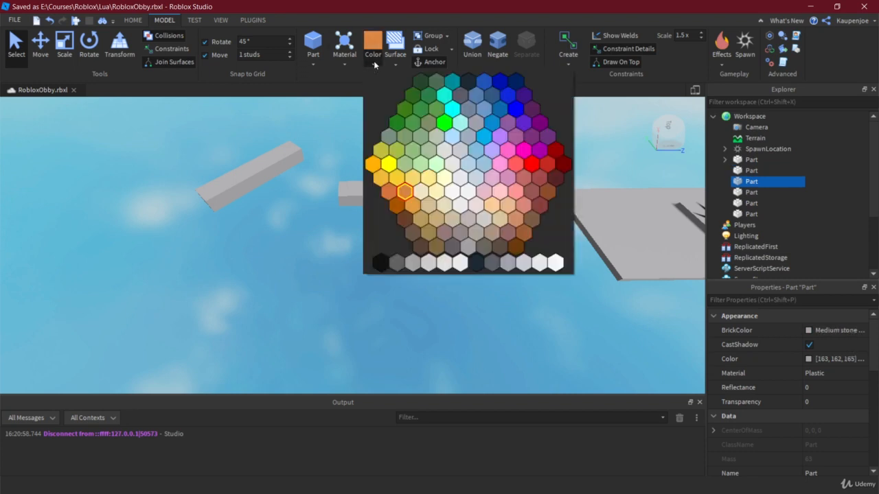
pyautogui.click(521, 164)
# Color the third bar Sea green.
pyautogui.click(451, 185)
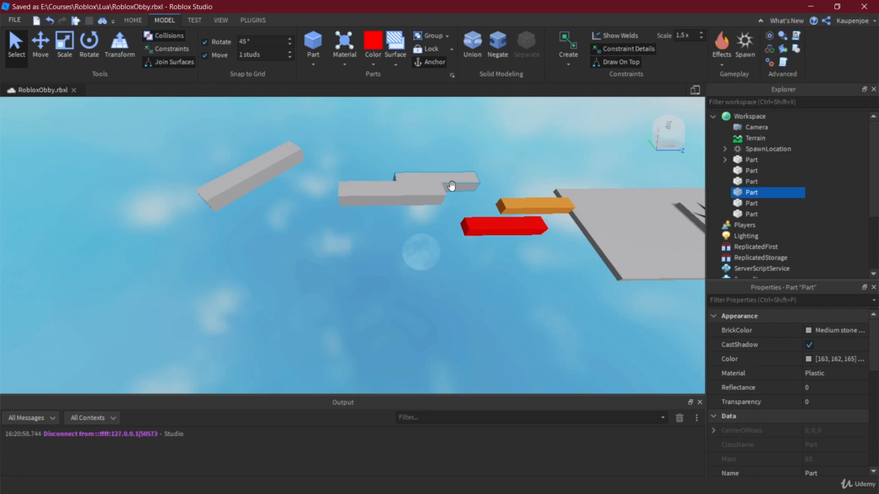
pyautogui.click(372, 65)
pyautogui.click(421, 110)
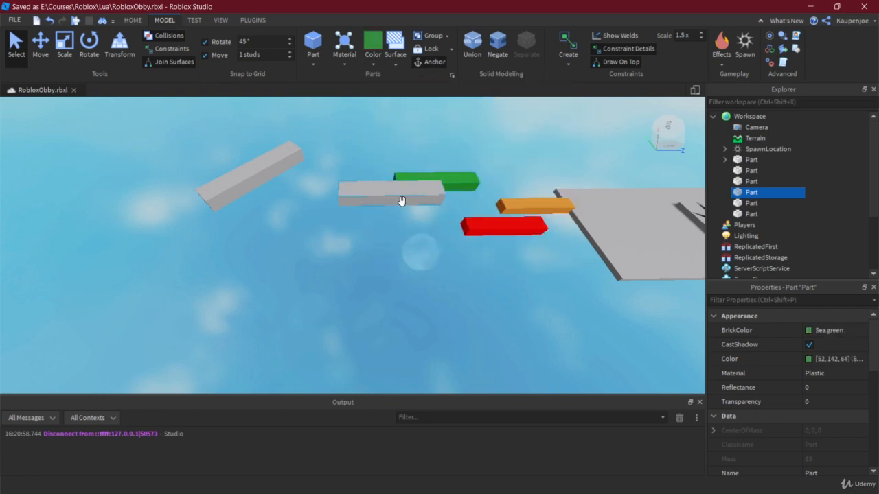
# Color the fourth bar Lapis blue.
pyautogui.click(401, 200)
pyautogui.click(358, 64)
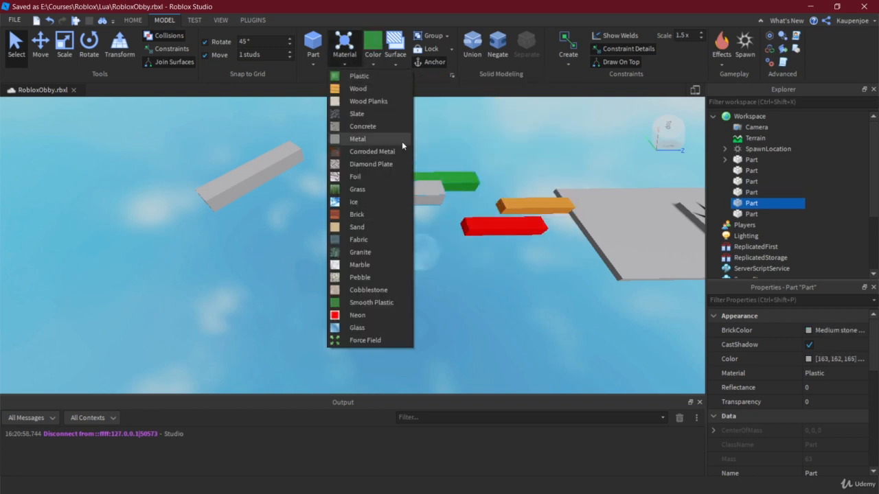
pyautogui.click(443, 228)
pyautogui.click(375, 200)
pyautogui.click(370, 60)
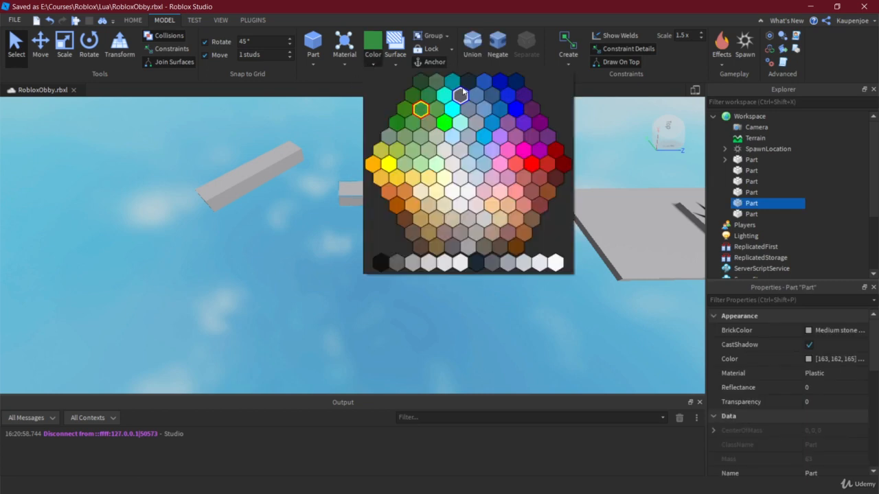
pyautogui.click(501, 108)
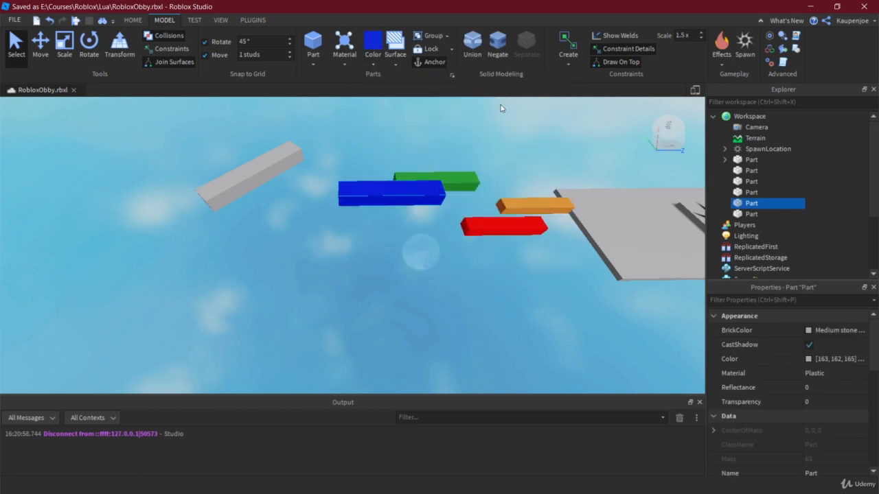
# Recolor the fourth bar a lighter blue and select the angled fifth bar.
pyautogui.click(262, 177)
pyautogui.click(373, 190)
pyautogui.click(377, 64)
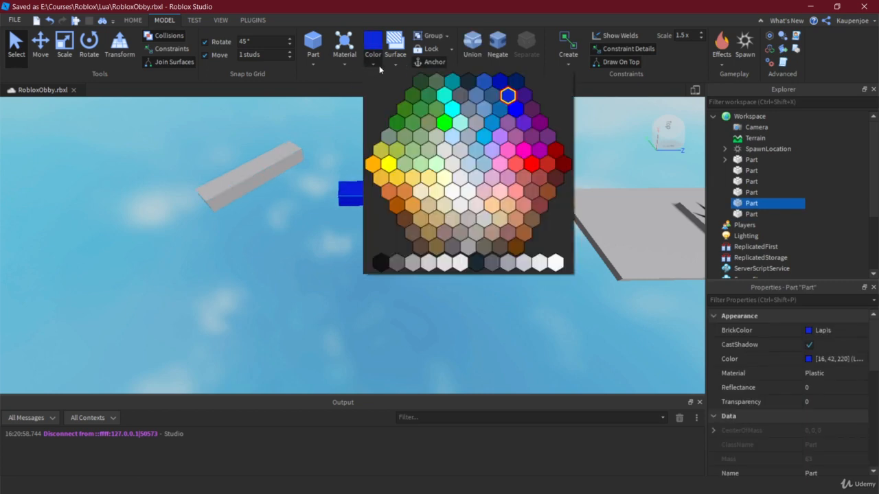
pyautogui.click(499, 110)
pyautogui.click(301, 157)
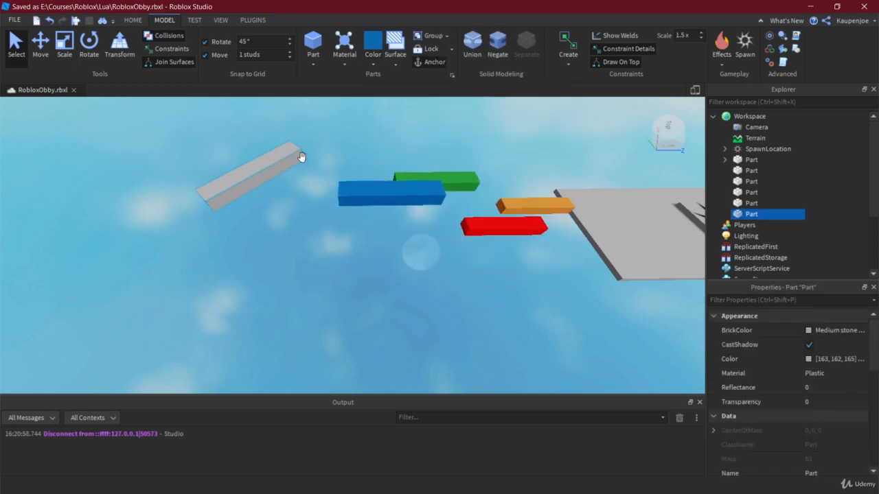
# Color the angled fifth bar Deep orange.
pyautogui.click(374, 64)
pyautogui.click(377, 167)
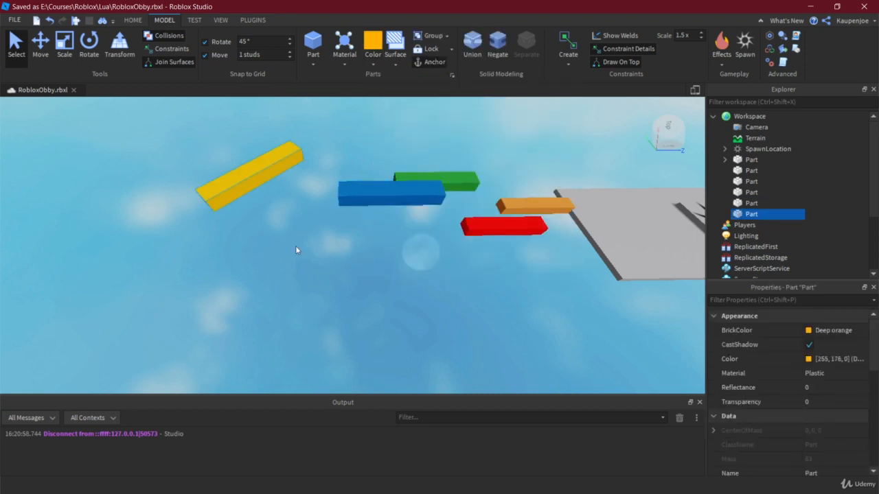
pyautogui.click(306, 251)
# Duplicate the green, blue and yellow bars together and move the copies past the original yellow bar to extend the course.
pyautogui.scroll(-4, 316, 253)
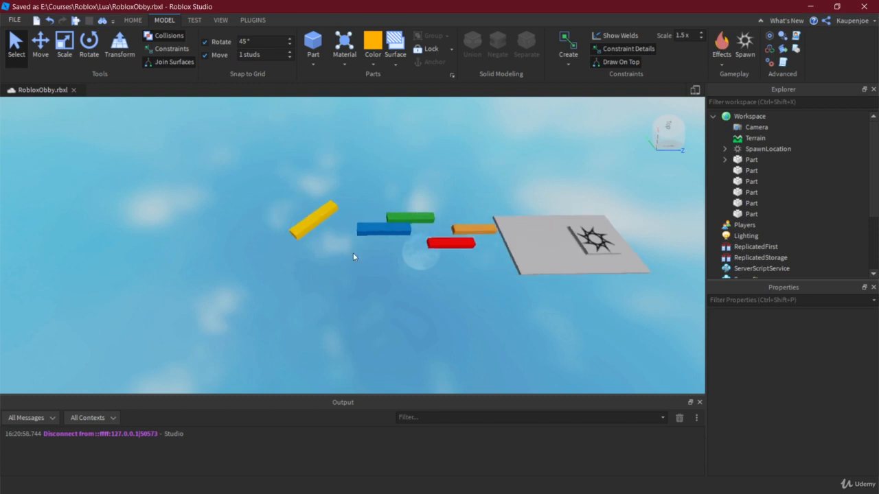
pyautogui.moveTo(291, 173); pyautogui.dragTo(425, 268)
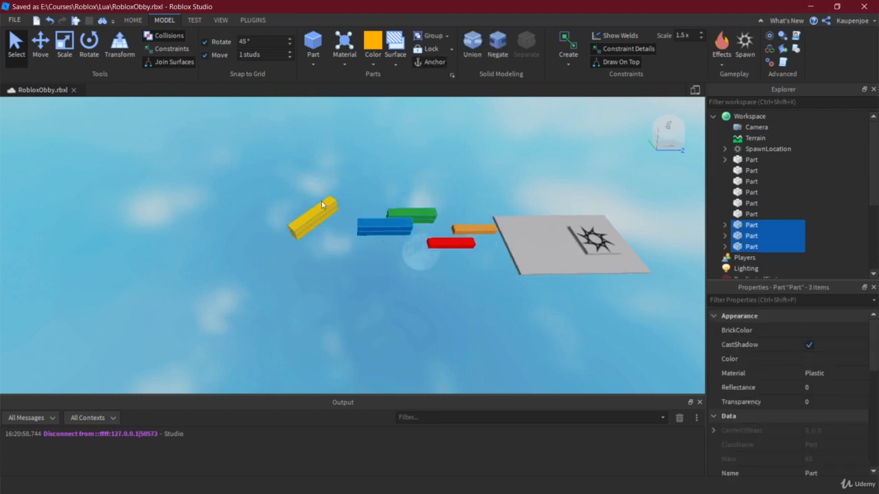
pyautogui.click(40, 43)
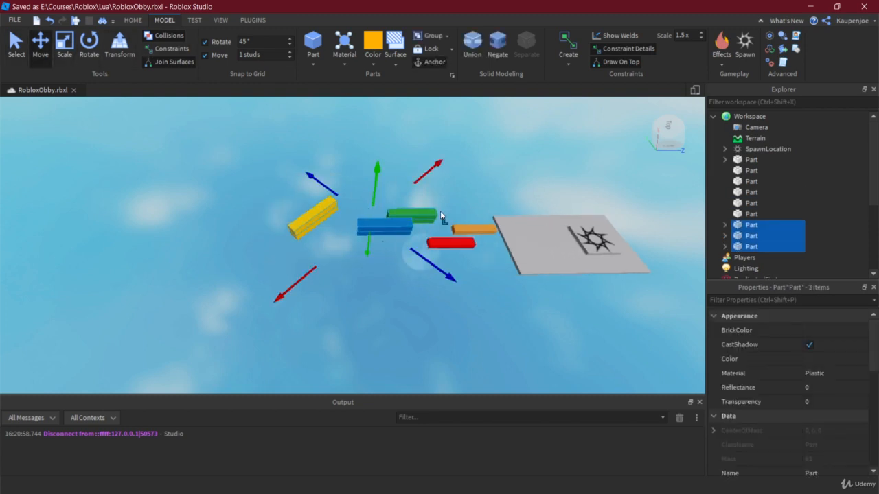
pyautogui.moveTo(299, 277); pyautogui.dragTo(269, 289)
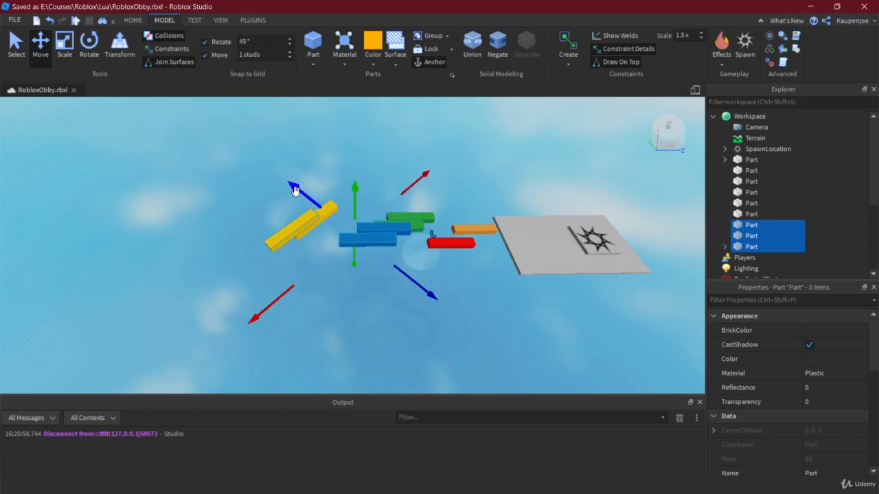
pyautogui.moveTo(296, 191); pyautogui.dragTo(265, 173)
pyautogui.moveTo(240, 291); pyautogui.dragTo(175, 316)
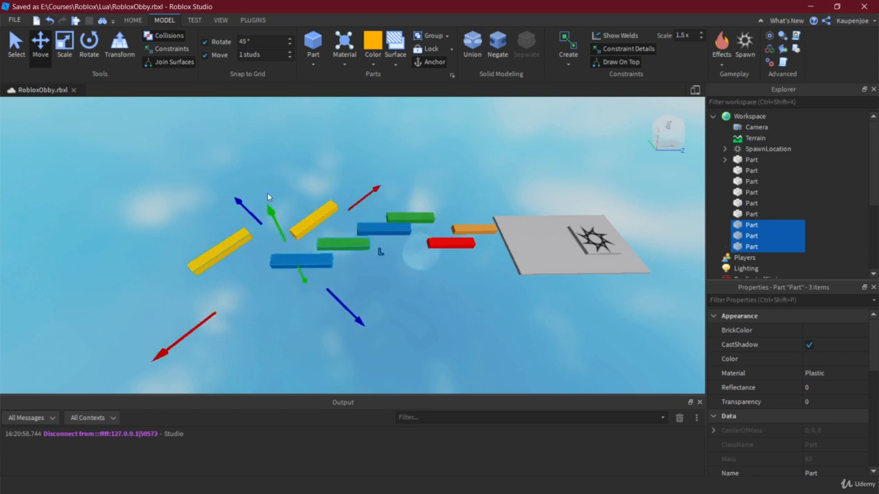
pyautogui.moveTo(250, 208); pyautogui.dragTo(232, 180)
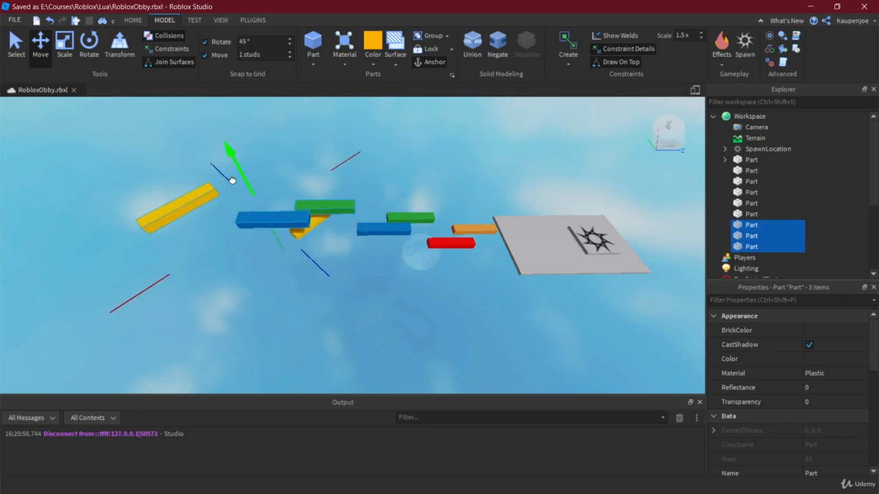
pyautogui.moveTo(150, 288); pyautogui.dragTo(100, 296)
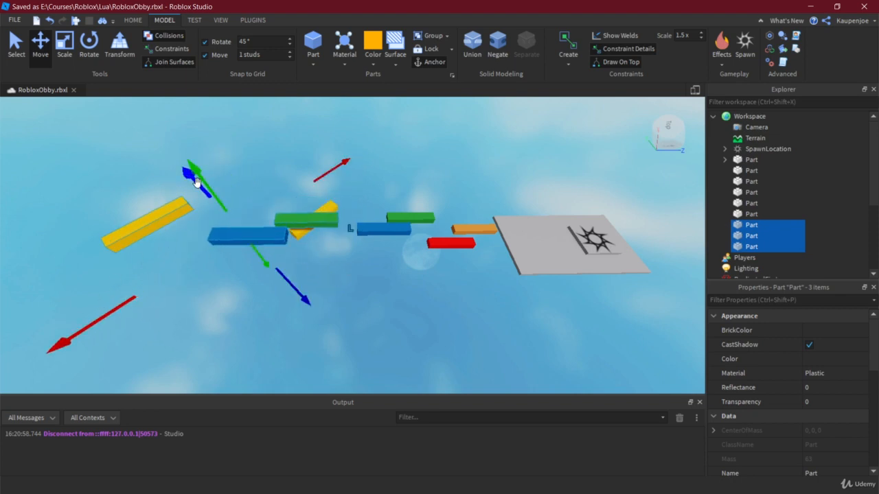
pyautogui.moveTo(196, 180); pyautogui.dragTo(171, 235)
pyautogui.moveTo(95, 269); pyautogui.dragTo(171, 251)
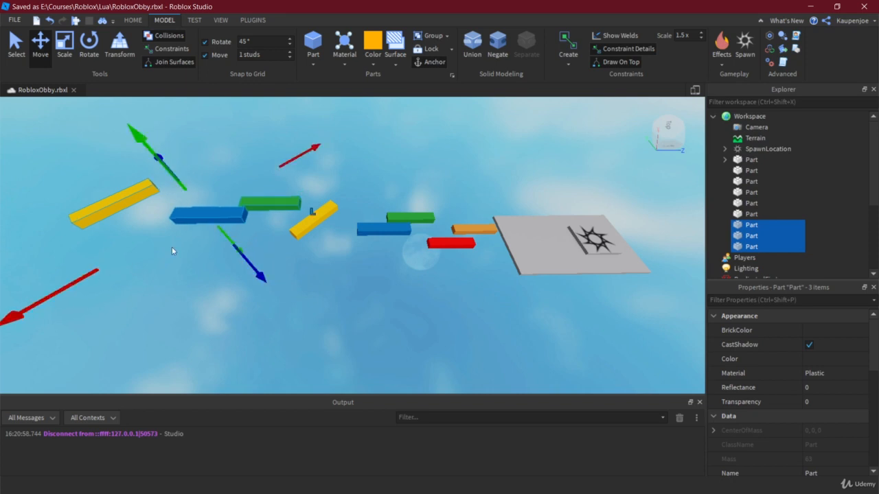
# Shift the copied blue bar and the copied green bar lengthwise, away from the original yellow bar.
pyautogui.press('f')
pyautogui.click(255, 222)
pyautogui.click(361, 216)
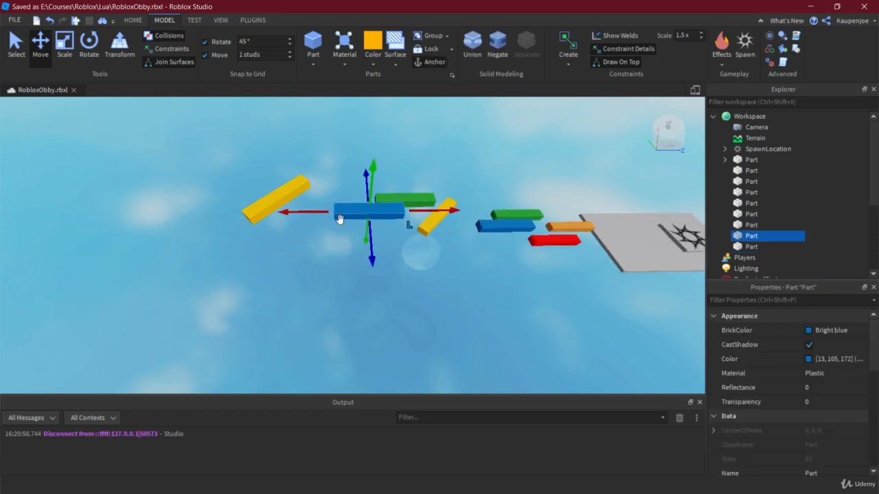
pyautogui.moveTo(311, 213); pyautogui.dragTo(287, 214)
pyautogui.click(379, 206)
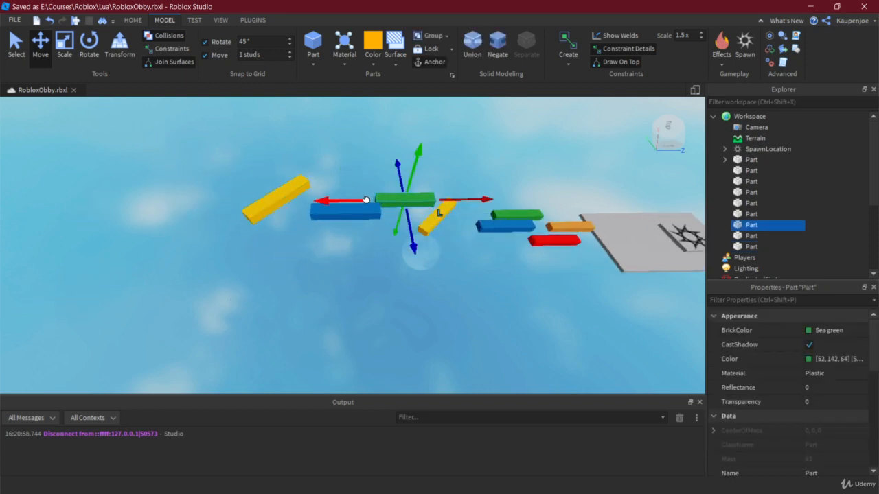
pyautogui.moveTo(366, 200); pyautogui.dragTo(331, 203)
pyautogui.moveTo(419, 201); pyautogui.dragTo(427, 201)
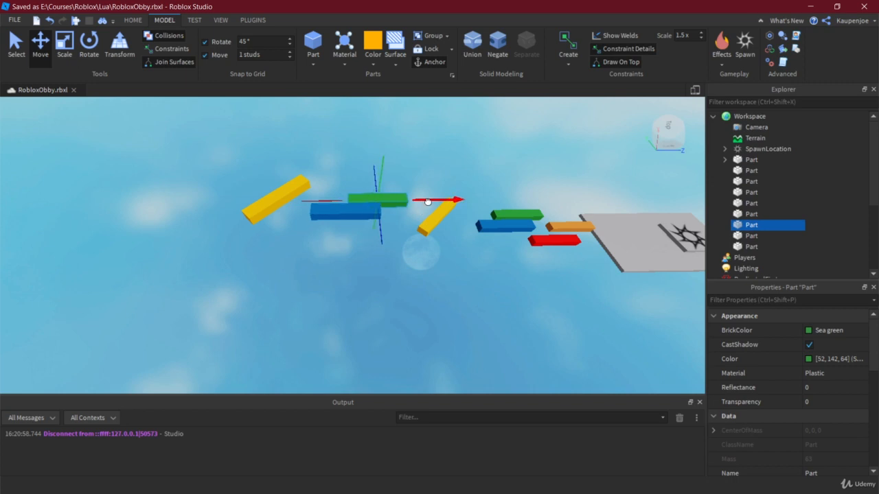
# Rotate the copied green bar 45° so it lies at an angle to the course.
pyautogui.scroll(3, 452, 194)
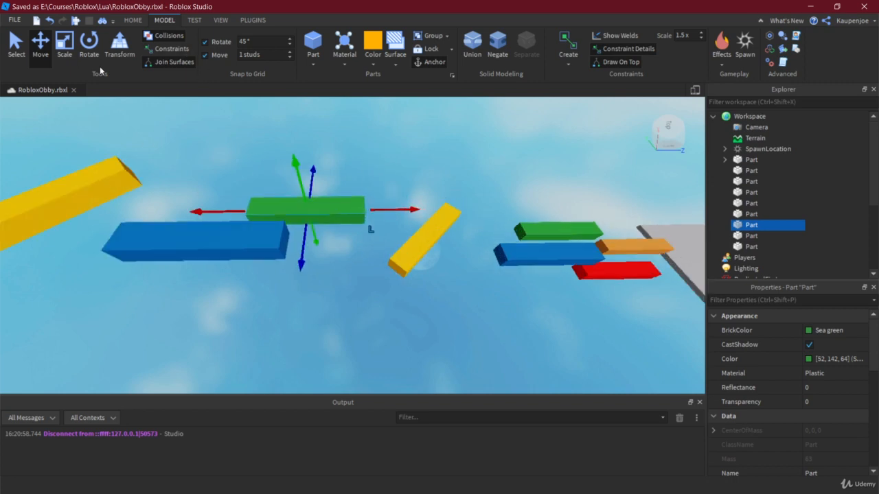
pyautogui.click(89, 45)
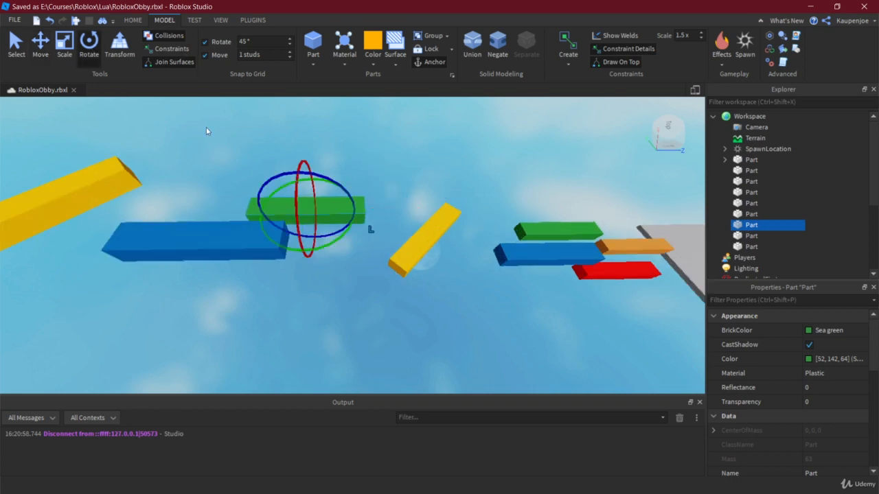
pyautogui.moveTo(276, 188); pyautogui.dragTo(311, 179)
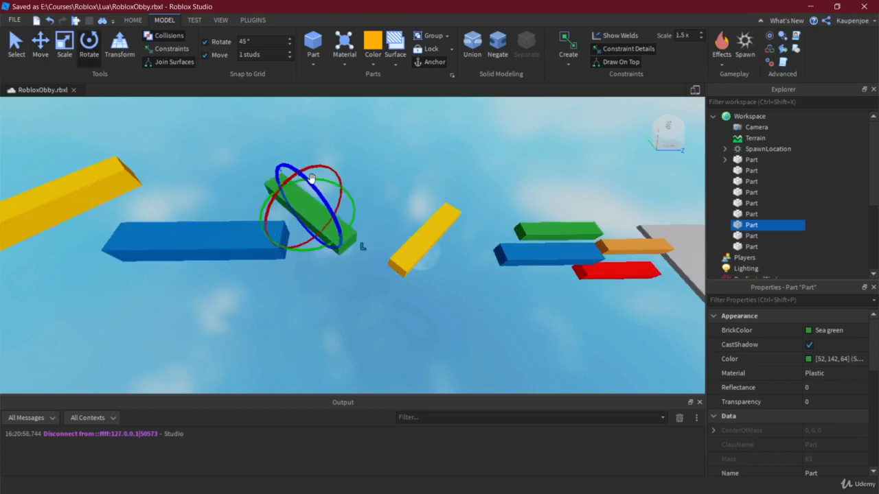
# Move the copied yellow bar lengthwise, farther away from the copied blue bar.
pyautogui.click(24, 46)
pyautogui.click(36, 47)
pyautogui.moveTo(303, 200); pyautogui.dragTo(420, 228, button='middle')
pyautogui.click(325, 159)
pyautogui.moveTo(283, 225); pyautogui.dragTo(319, 263, button='middle')
pyautogui.moveTo(244, 204); pyautogui.dragTo(298, 252, button='middle')
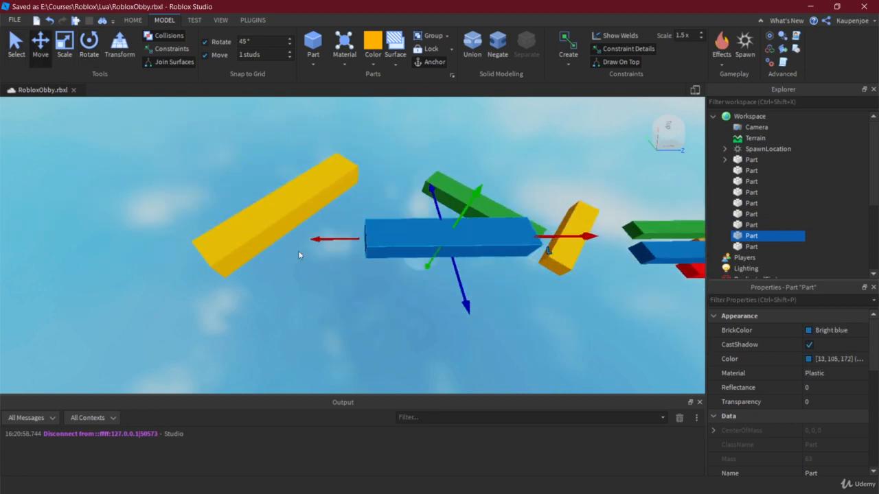
pyautogui.click(225, 259)
pyautogui.moveTo(184, 277); pyautogui.dragTo(121, 316)
# Move the copied blue bar lengthwise away from the angled green bar to leave a jump gap between them.
pyautogui.click(390, 243)
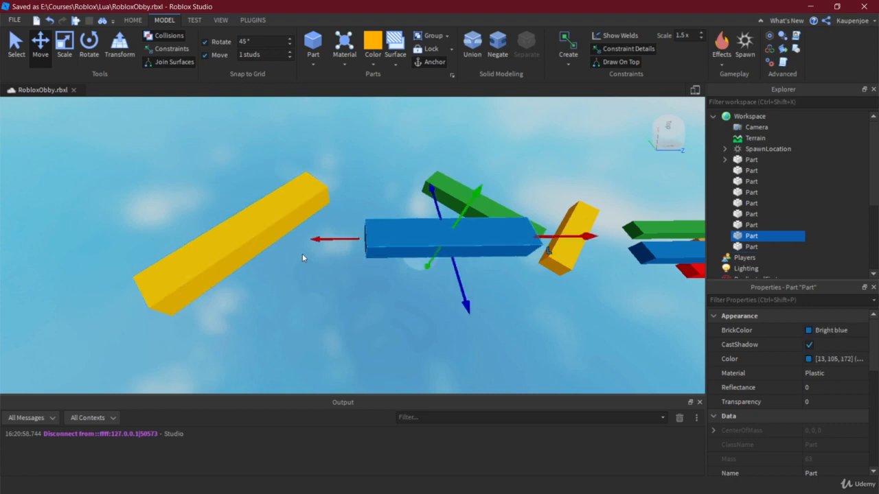
pyautogui.moveTo(330, 239); pyautogui.dragTo(229, 240)
pyautogui.moveTo(420, 208); pyautogui.dragTo(423, 215, button='right')
pyautogui.moveTo(354, 176); pyautogui.dragTo(430, 132)
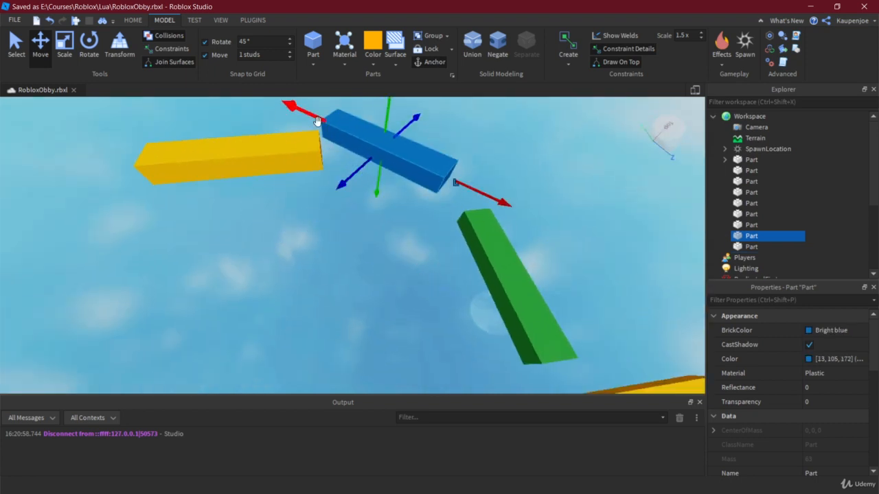
pyautogui.moveTo(318, 123); pyautogui.dragTo(276, 101)
# Rotate the copied yellow bar 45° so it runs roughly parallel to the copied blue bar.
pyautogui.moveTo(337, 239); pyautogui.dragTo(325, 270, button='middle')
pyautogui.click(361, 300)
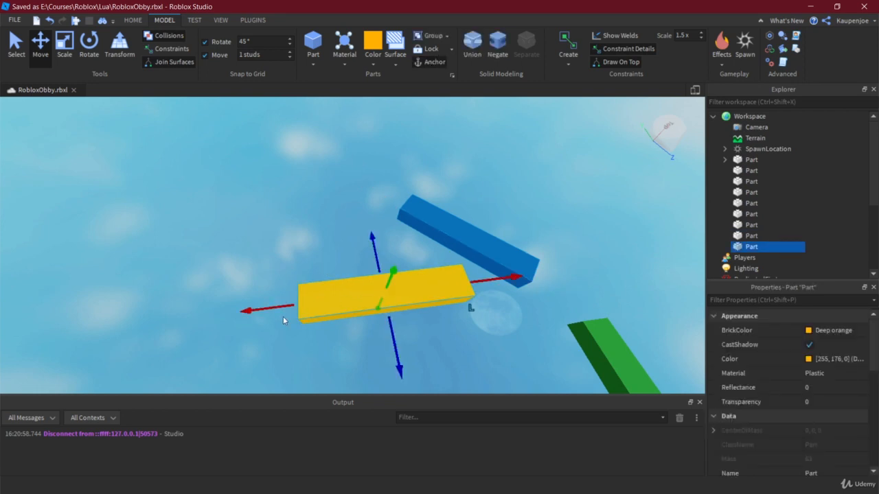
pyautogui.click(88, 46)
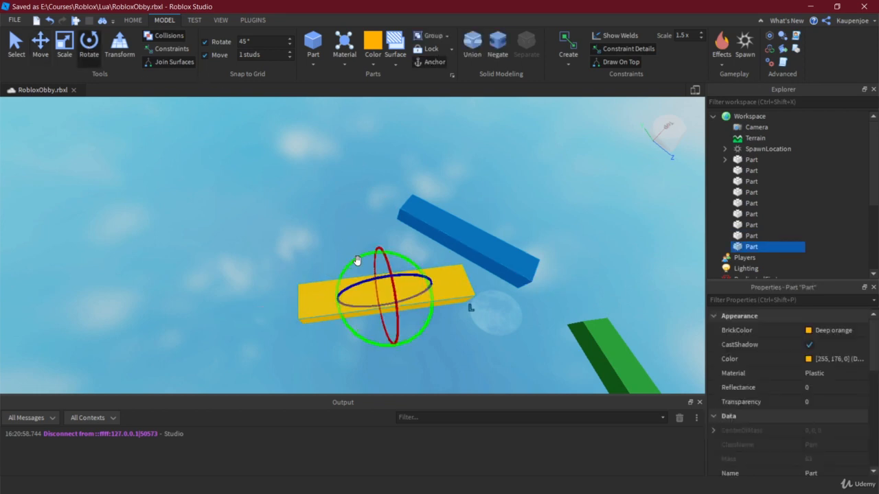
pyautogui.moveTo(357, 260); pyautogui.dragTo(386, 255)
# Move the rotated yellow bar beyond the far end of the copied blue bar, leaving a jump gap.
pyautogui.hotkey('ctrl', '2')
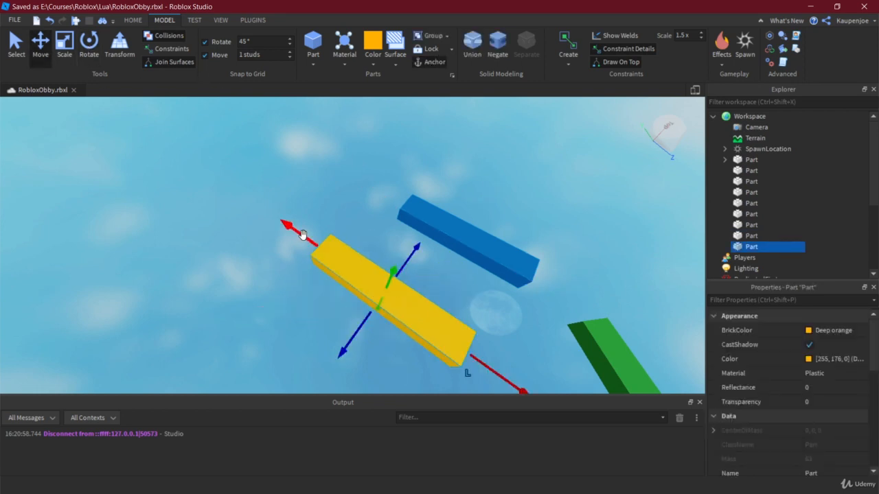
pyautogui.moveTo(302, 234); pyautogui.dragTo(243, 168)
pyautogui.click(312, 176)
pyautogui.click(281, 220)
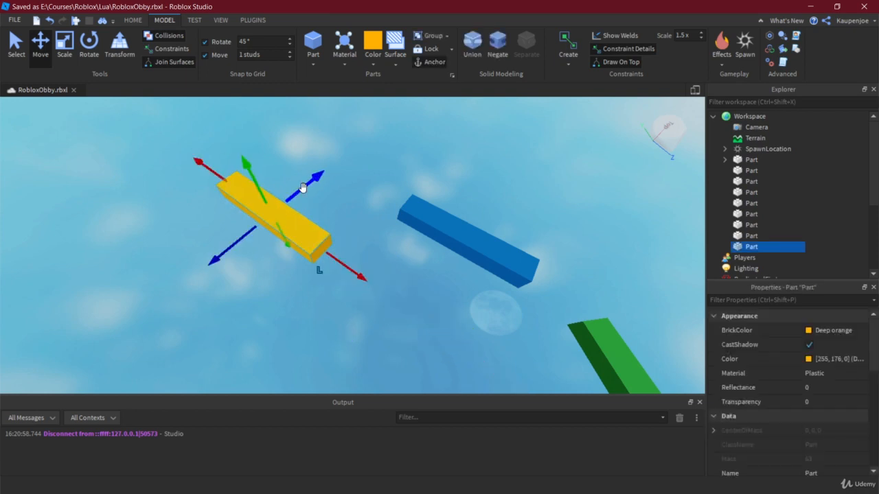
pyautogui.moveTo(304, 186); pyautogui.dragTo(279, 128)
pyautogui.moveTo(395, 257); pyautogui.dragTo(399, 302, button='right')
pyautogui.moveTo(234, 182); pyautogui.dragTo(252, 175)
pyautogui.moveTo(231, 236); pyautogui.dragTo(237, 249)
pyautogui.click(310, 297)
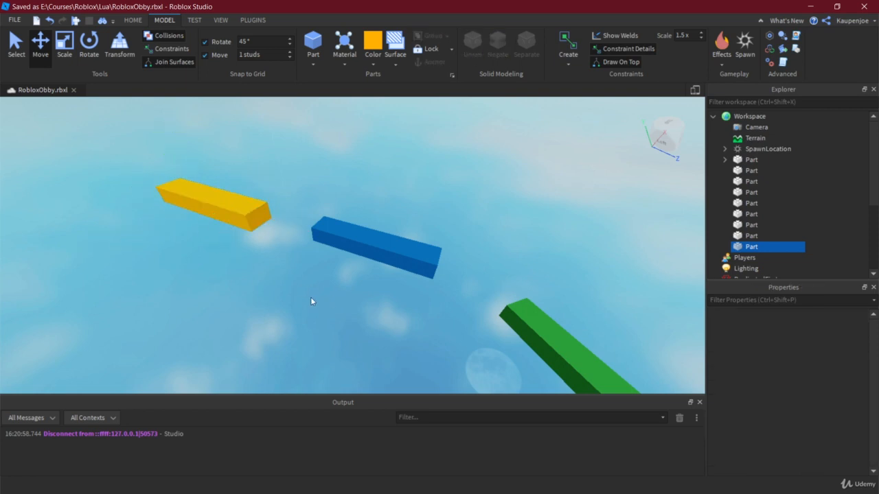
# Playtest the extended obby by jumping from the spawn platform across the colored bars, and end the run.
pyautogui.click(74, 26)
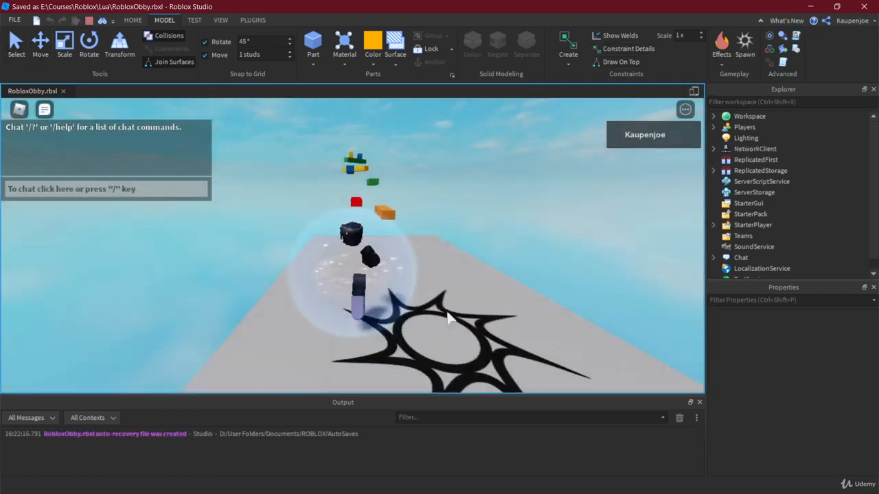
pyautogui.press('w')
pyautogui.moveTo(445, 221); pyautogui.dragTo(446, 221, button='right')
pyautogui.press('space')
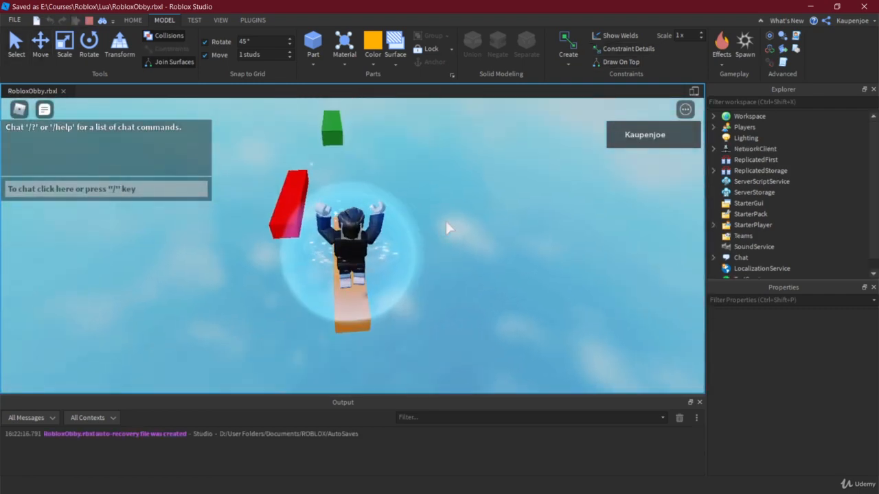
pyautogui.press('a')
pyautogui.press('space')
pyautogui.press('d')
pyautogui.press('space')
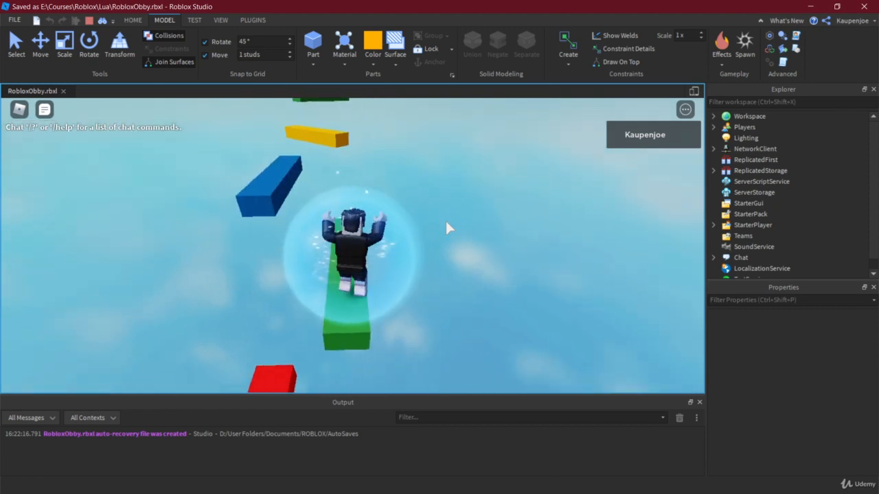
pyautogui.press('a')
pyautogui.press('space')
pyautogui.press('space')
pyautogui.moveTo(446, 221); pyautogui.dragTo(446, 221, button='right')
pyautogui.press('space')
pyautogui.press('space')
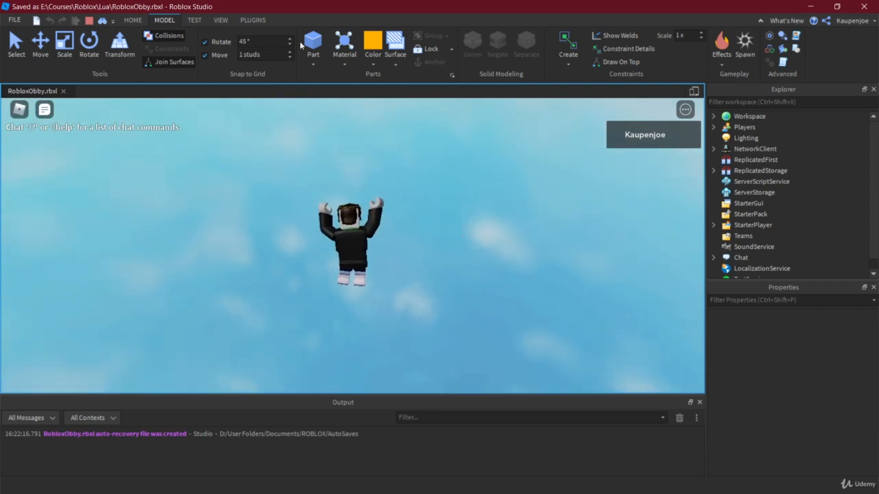
pyautogui.hotkey('shift', 'F5')
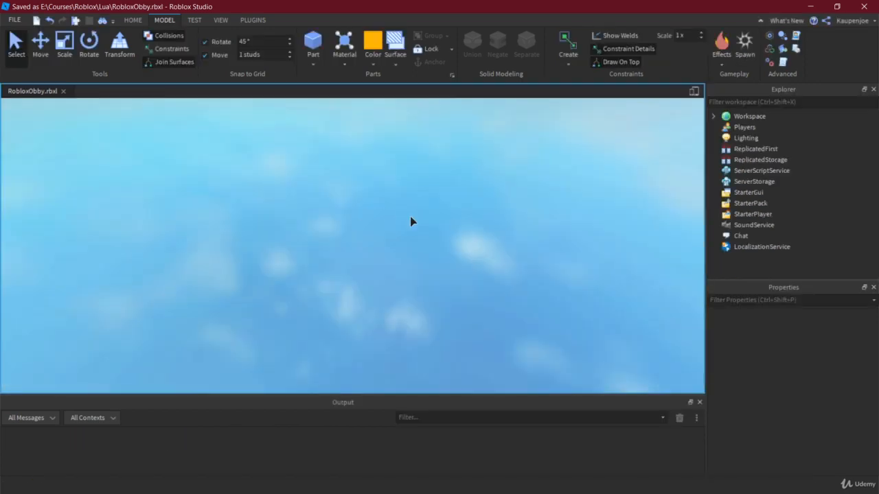
# Run a second playtest, jumping over the original bars and onto the angled green bar toward the course's far end, and stop it.
pyautogui.press('F5')
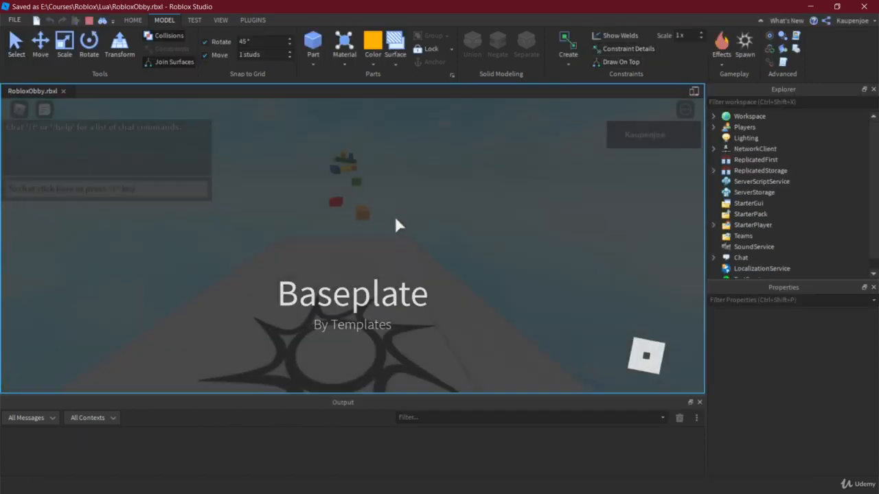
pyautogui.press('w')
pyautogui.press('space')
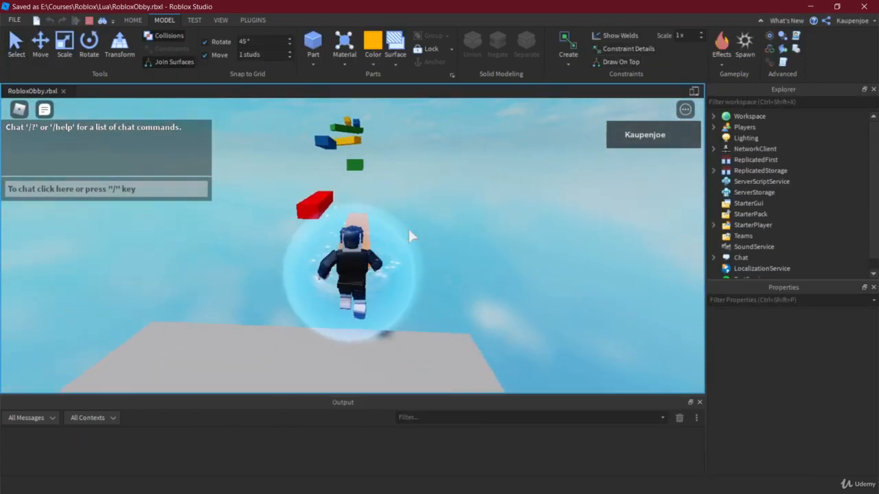
pyautogui.press('space')
pyautogui.press('a')
pyautogui.moveTo(408, 229); pyautogui.dragTo(408, 229, button='right')
pyautogui.press('w')
pyautogui.press('space')
pyautogui.press('space')
pyautogui.press('w')
pyautogui.press('space')
pyautogui.press('w')
pyautogui.press('space')
pyautogui.press('w')
pyautogui.moveTo(408, 230); pyautogui.dragTo(409, 230)
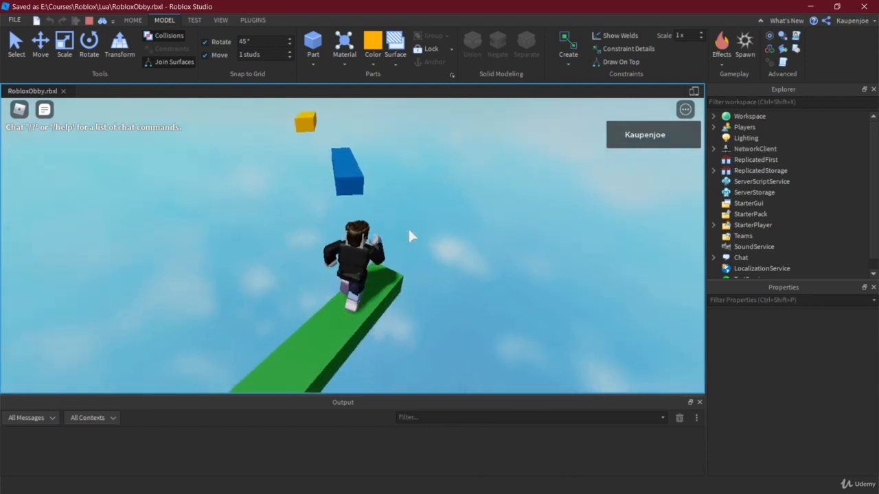
pyautogui.press('space')
pyautogui.moveTo(408, 230); pyautogui.dragTo(409, 230, button='right')
pyautogui.press('w')
pyautogui.press('space')
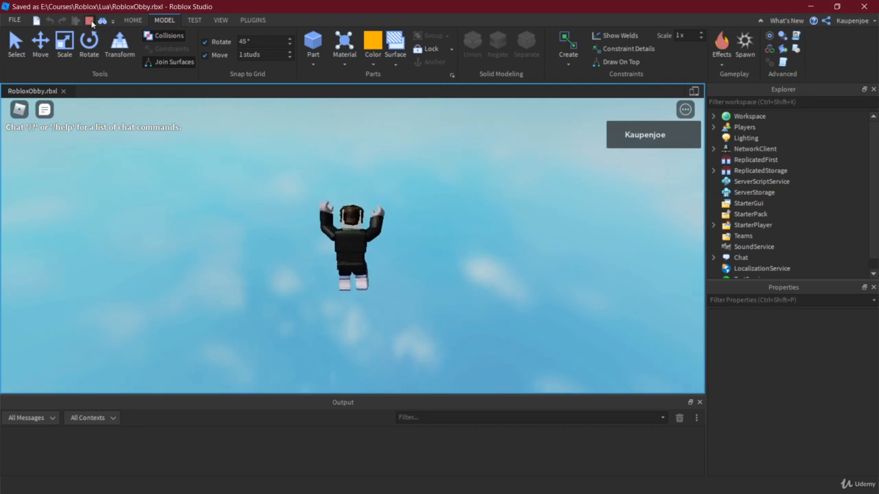
pyautogui.hotkey('shift', 'F5')
# Duplicate the gray spawn platform part and place the copy near the last yellow bar at the course's far end.
pyautogui.scroll(-5, 331, 279)
pyautogui.moveTo(330, 276); pyautogui.dragTo(304, 229, button='middle')
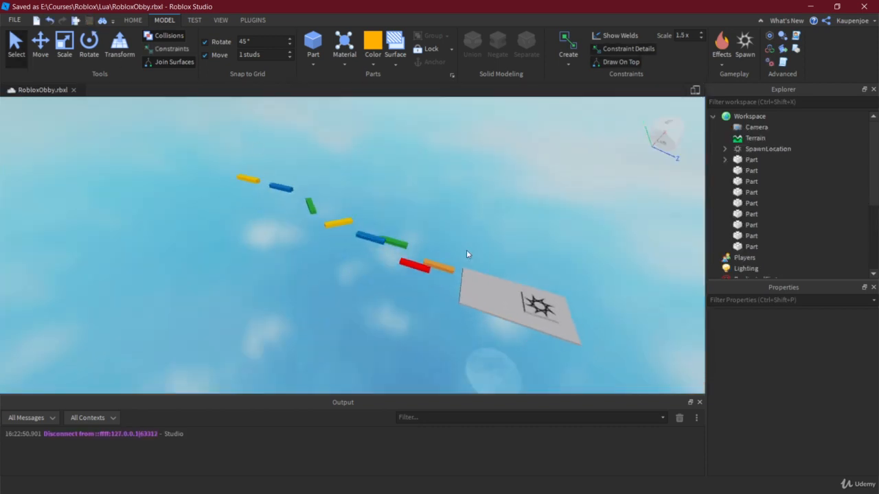
pyautogui.click(482, 275)
pyautogui.hotkey('ctrl', 'c')
pyautogui.hotkey('ctrl', 'v')
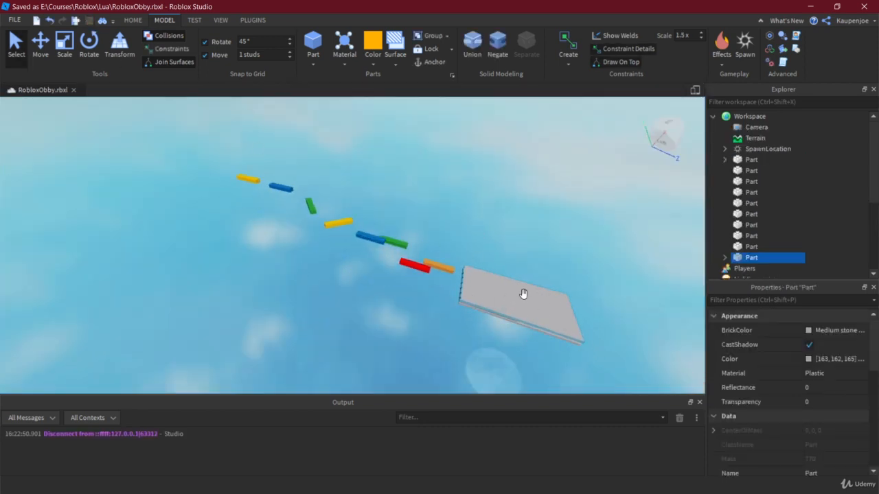
pyautogui.moveTo(523, 293); pyautogui.dragTo(227, 205)
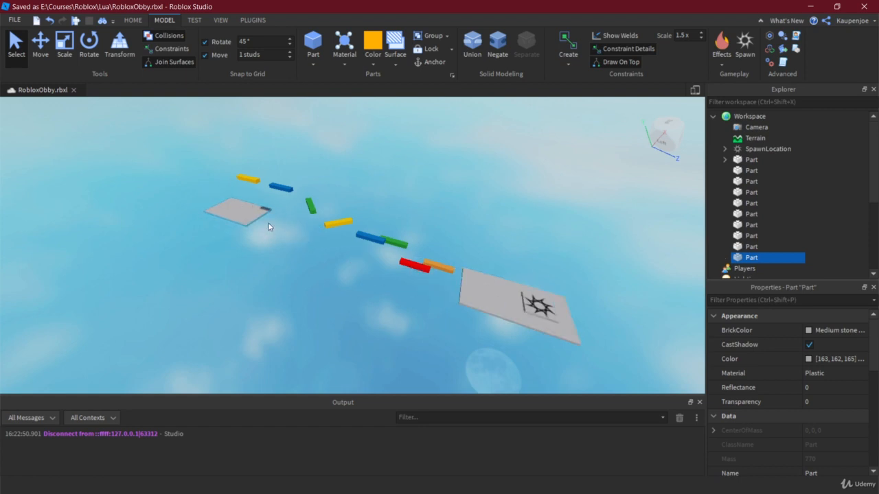
# Raise the copied gray platform to the height of the last yellow bar and line it up with the bar's end.
pyautogui.moveTo(268, 227); pyautogui.dragTo(363, 299, button='middle')
pyautogui.moveTo(363, 299); pyautogui.dragTo(472, 337, button='right')
pyautogui.scroll(4, 328, 308)
pyautogui.scroll(4, 465, 302)
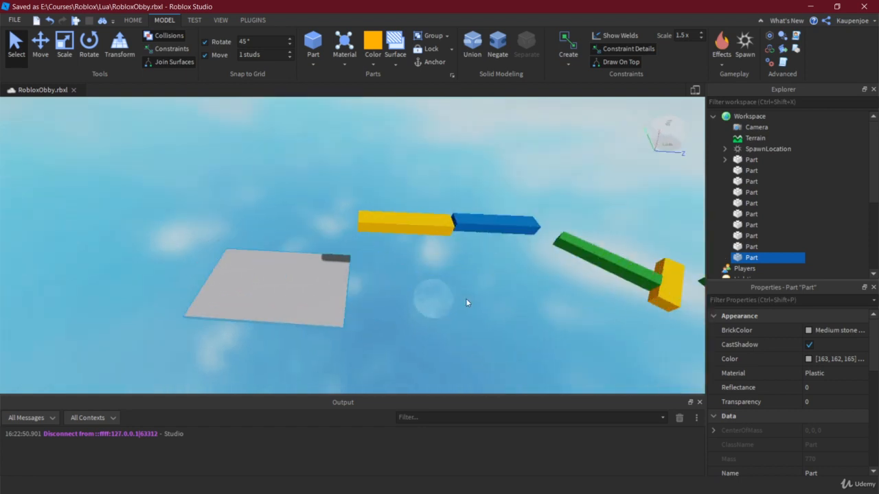
pyautogui.click(45, 43)
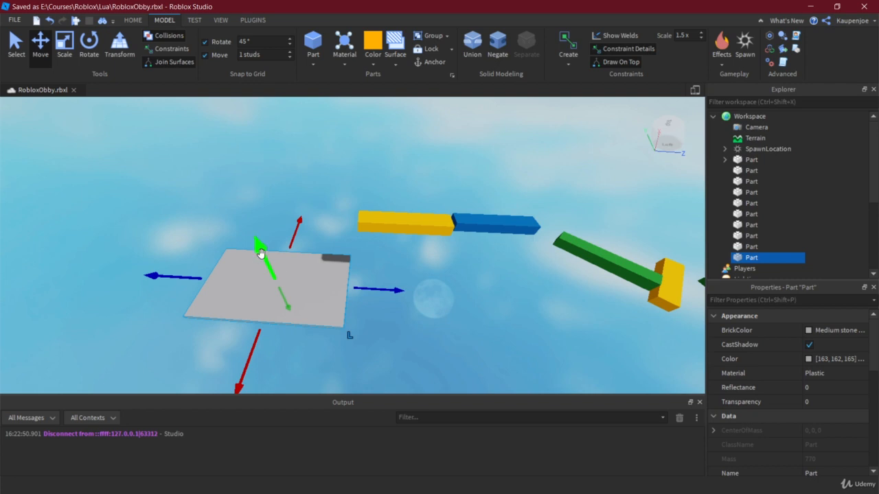
pyautogui.moveTo(260, 252); pyautogui.dragTo(229, 153)
pyautogui.moveTo(406, 228); pyautogui.dragTo(402, 183, button='right')
pyautogui.moveTo(409, 247); pyautogui.dragTo(441, 240, button='middle')
pyautogui.moveTo(414, 223)
pyautogui.mouseDown(button='right')
pyautogui.moveTo(493, 233)
pyautogui.moveTo(427, 219)
pyautogui.mouseUp(button='right')
pyautogui.moveTo(145, 313)
pyautogui.mouseDown()
pyautogui.moveTo(156, 319)
pyautogui.moveTo(149, 313)
pyautogui.mouseUp()
pyautogui.moveTo(155, 348); pyautogui.dragTo(165, 359)
pyautogui.scroll(-3, 460, 236)
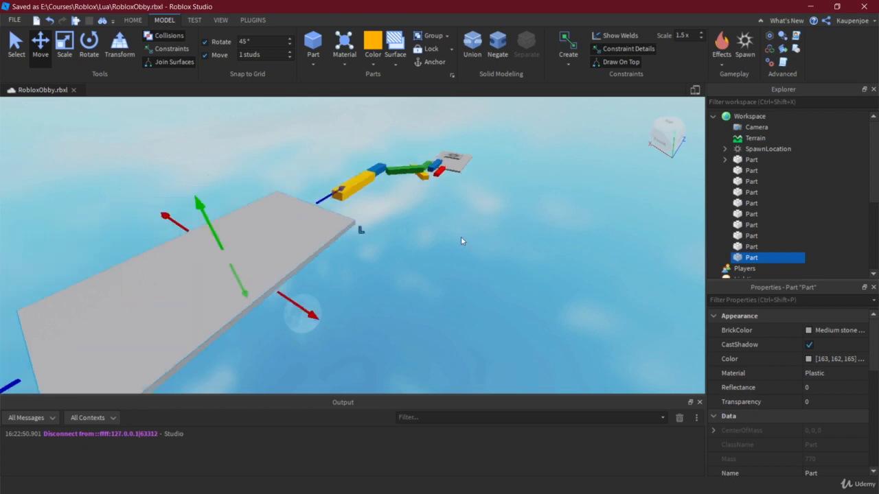
# Relocate the SpawnLocation pad from the original platform onto the copied gray platform, near the edge facing the yellow bar.
pyautogui.moveTo(461, 236); pyautogui.dragTo(428, 245, button='right')
pyautogui.press('d')
pyautogui.click(613, 194)
pyautogui.click(562, 202)
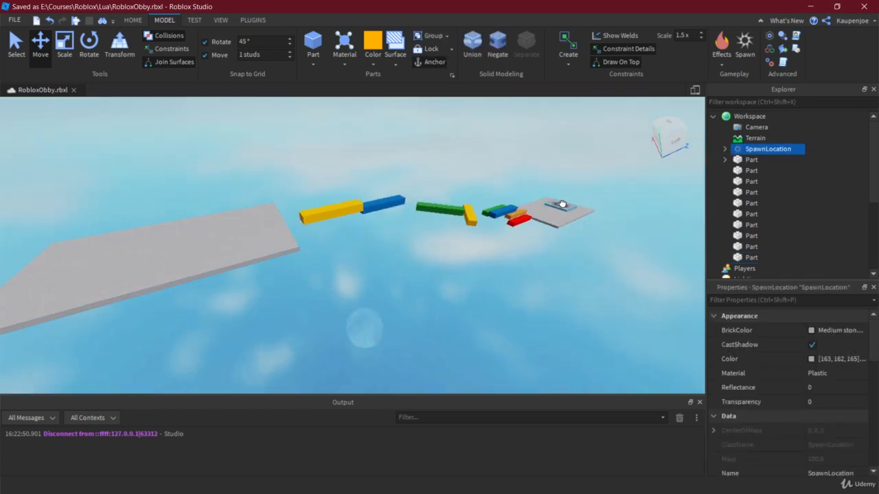
pyautogui.moveTo(281, 206); pyautogui.dragTo(255, 227)
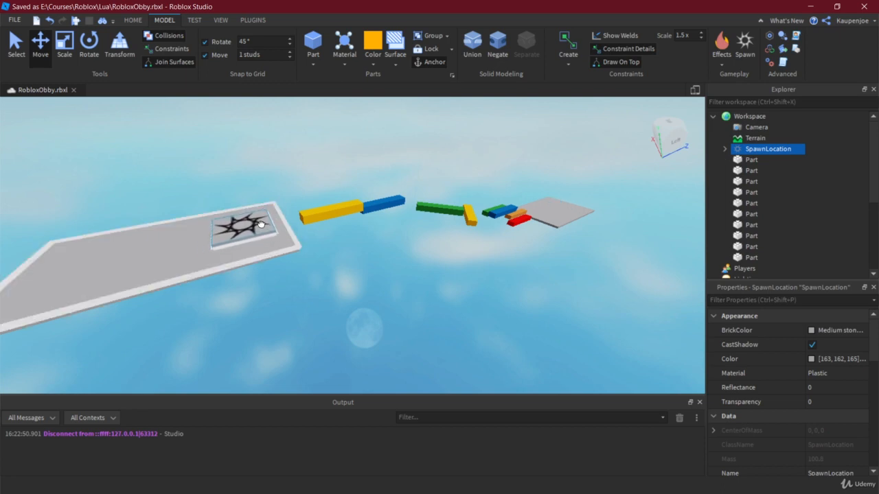
pyautogui.click(378, 317)
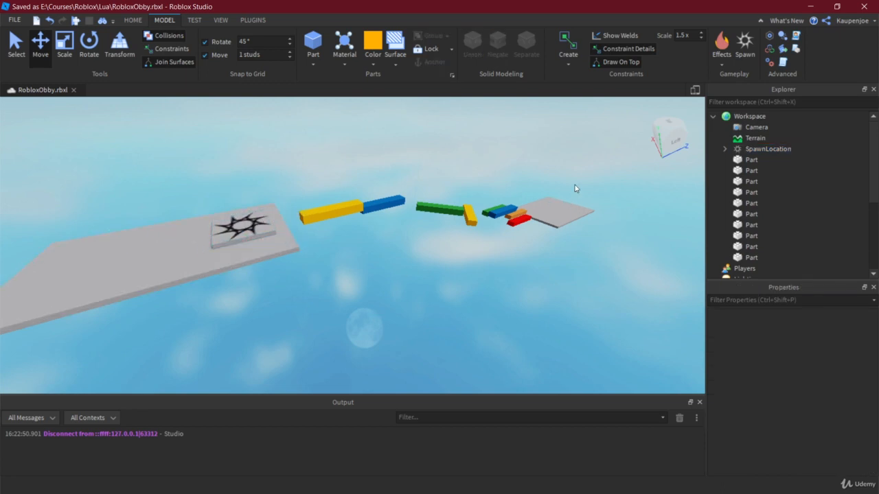
pyautogui.moveTo(600, 266); pyautogui.dragTo(583, 250, button='middle')
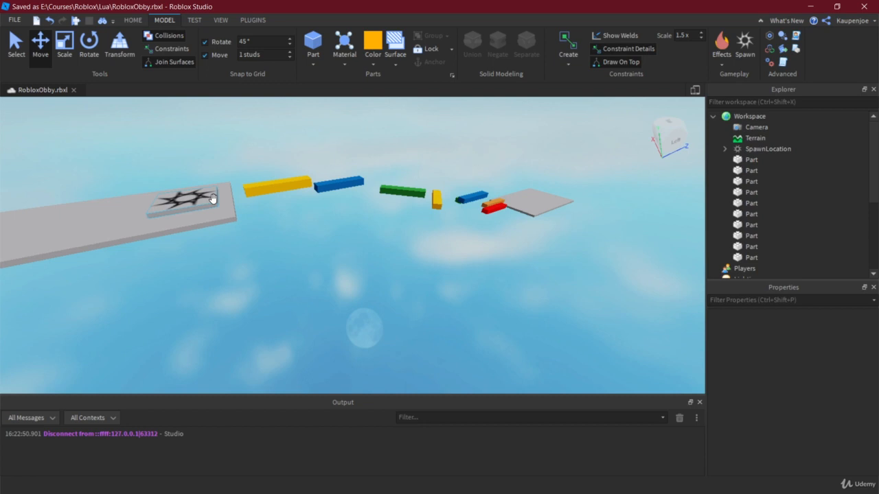
pyautogui.moveTo(393, 242); pyautogui.dragTo(397, 253, button='right')
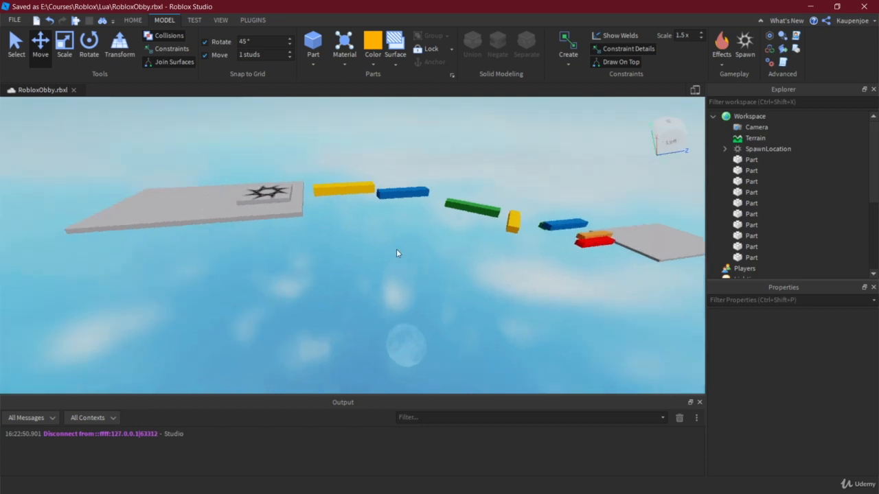
pyautogui.moveTo(257, 201); pyautogui.dragTo(290, 232, button='middle')
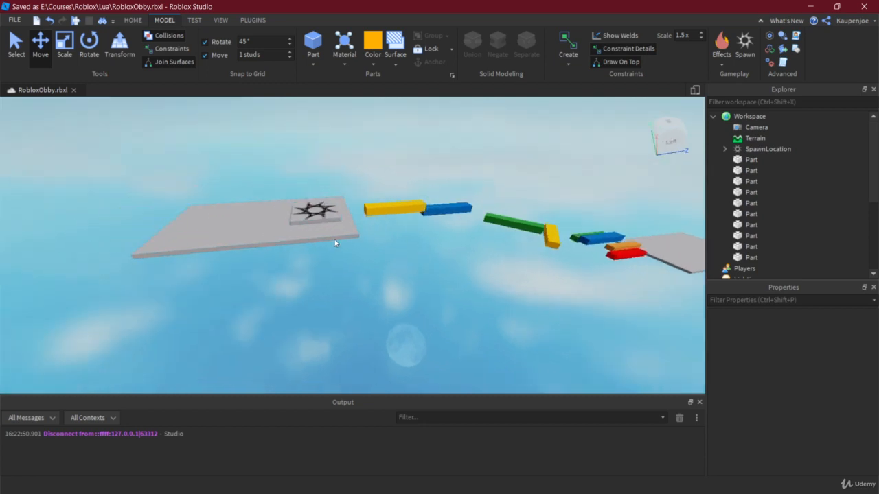
pyautogui.click(310, 209)
pyautogui.click(234, 315)
pyautogui.moveTo(183, 314); pyautogui.dragTo(198, 316, button='middle')
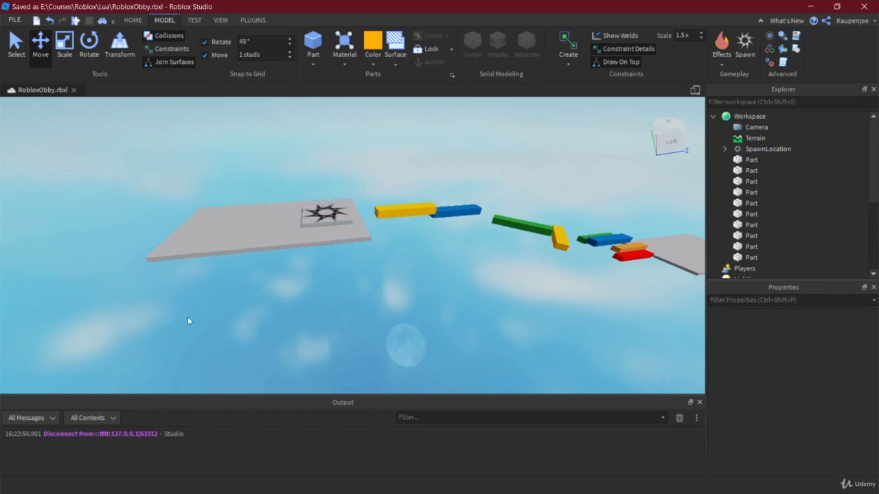
# Duplicate the yellow bar nearest the SpawnLocation pad and place the copy just off the opposite edge of that platform.
pyautogui.scroll(-3, 418, 304)
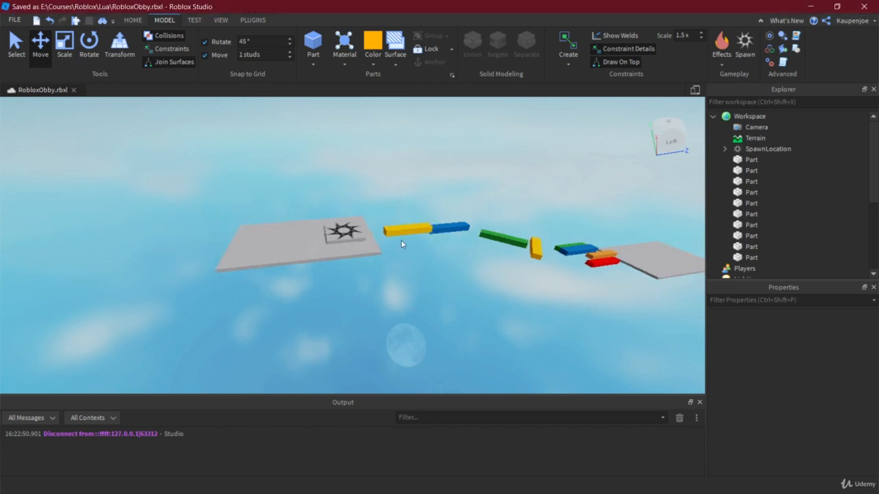
pyautogui.click(402, 232)
pyautogui.moveTo(390, 239); pyautogui.dragTo(110, 255)
# Duplicate the new yellow bar and place the copy one jump farther out, shifted sideways and aligned in height.
pyautogui.hotkey('ctrl', 'd')
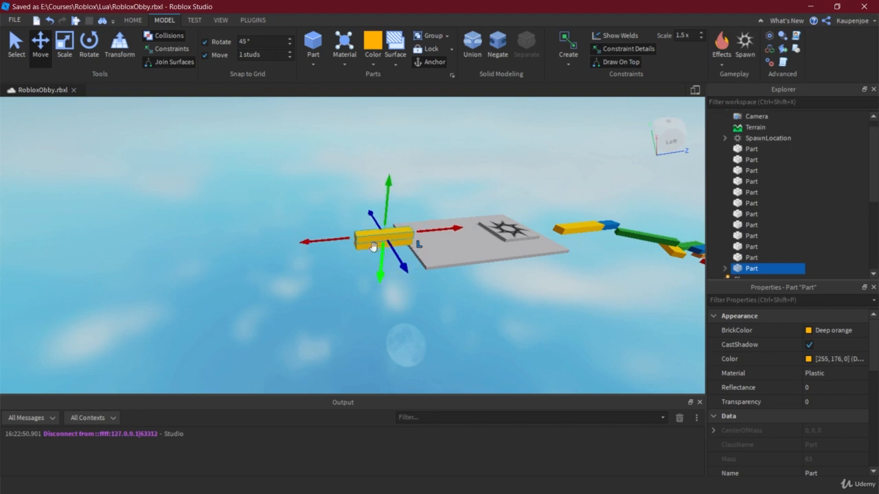
pyautogui.moveTo(335, 246); pyautogui.dragTo(265, 256)
pyautogui.moveTo(319, 276); pyautogui.dragTo(314, 265)
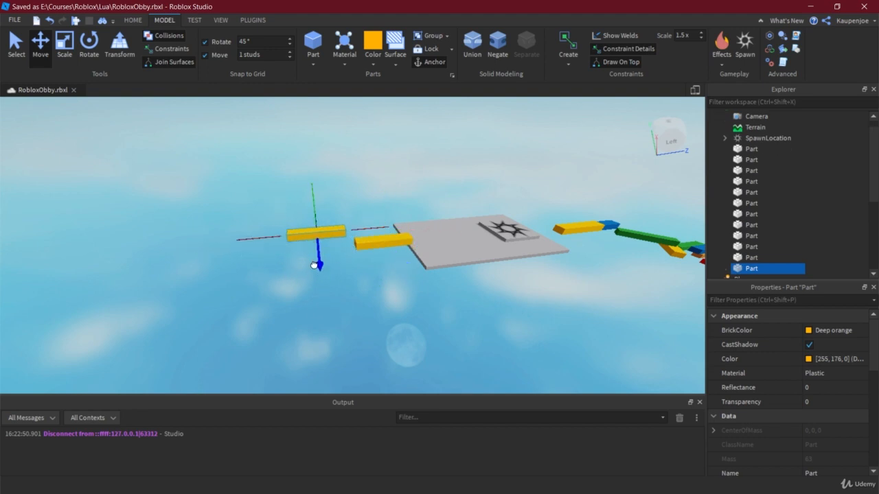
pyautogui.moveTo(331, 310); pyautogui.dragTo(331, 280, button='right')
pyautogui.moveTo(331, 280); pyautogui.dragTo(349, 227, button='middle')
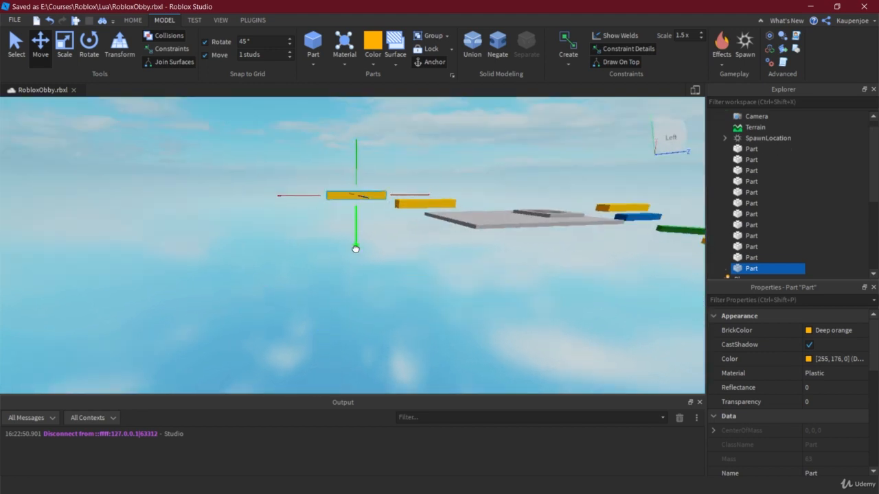
pyautogui.moveTo(356, 248); pyautogui.dragTo(357, 258)
# Duplicate the two new yellow bars together and move the copied pair farther out to continue the row.
pyautogui.moveTo(413, 272); pyautogui.dragTo(198, 197)
pyautogui.hotkey('ctrl', 'd')
pyautogui.press('e')
pyautogui.moveTo(330, 312); pyautogui.dragTo(342, 337, button='right')
pyautogui.moveTo(313, 305); pyautogui.dragTo(294, 333, button='right')
pyautogui.moveTo(279, 356); pyautogui.dragTo(279, 367)
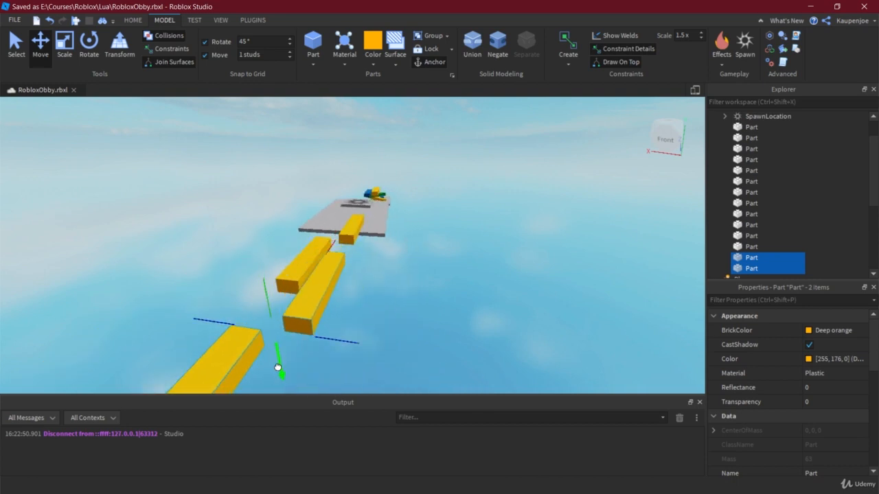
pyautogui.moveTo(434, 340); pyautogui.dragTo(401, 313, button='right')
pyautogui.moveTo(402, 313); pyautogui.dragTo(385, 294, button='middle')
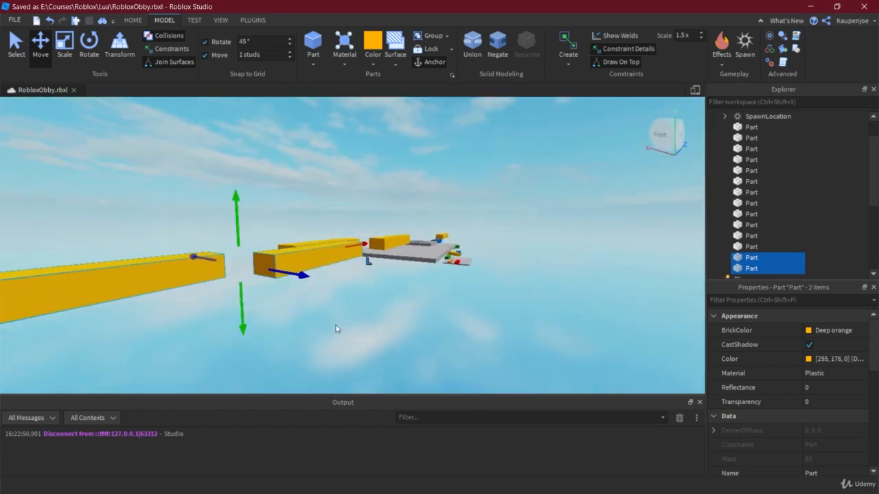
pyautogui.moveTo(336, 328); pyautogui.dragTo(384, 332, button='right')
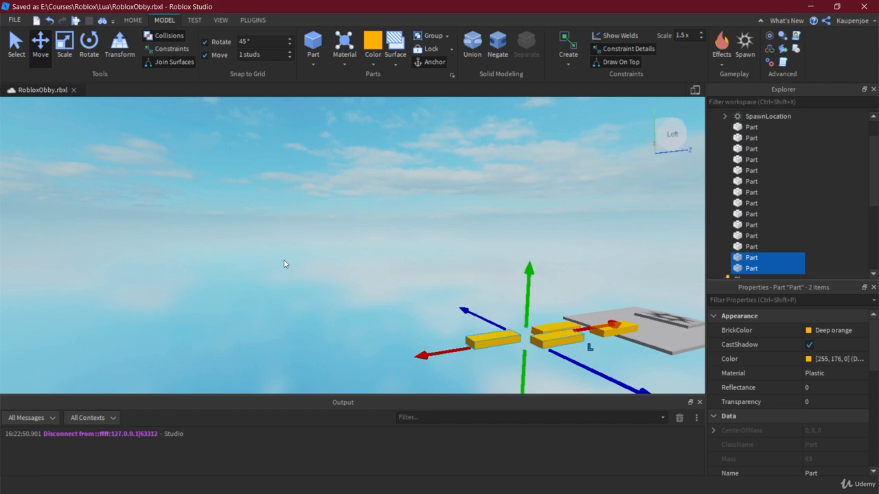
pyautogui.scroll(-2, 325, 259)
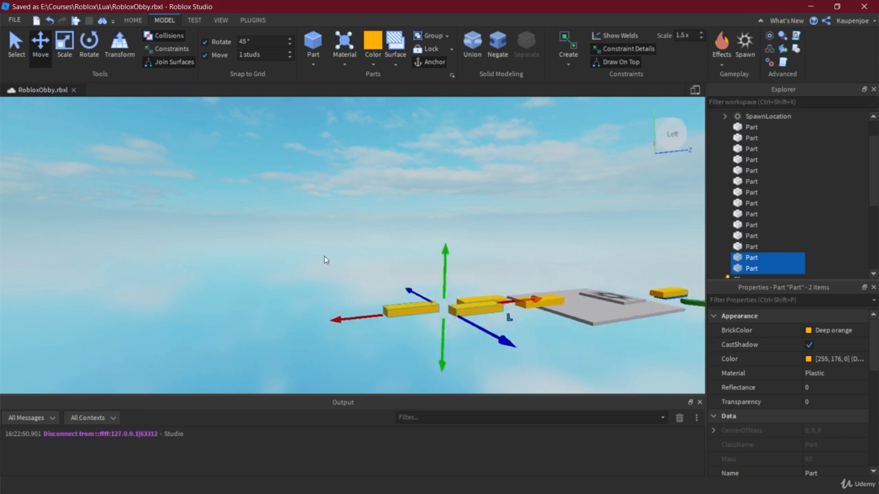
pyautogui.moveTo(356, 319); pyautogui.dragTo(294, 325)
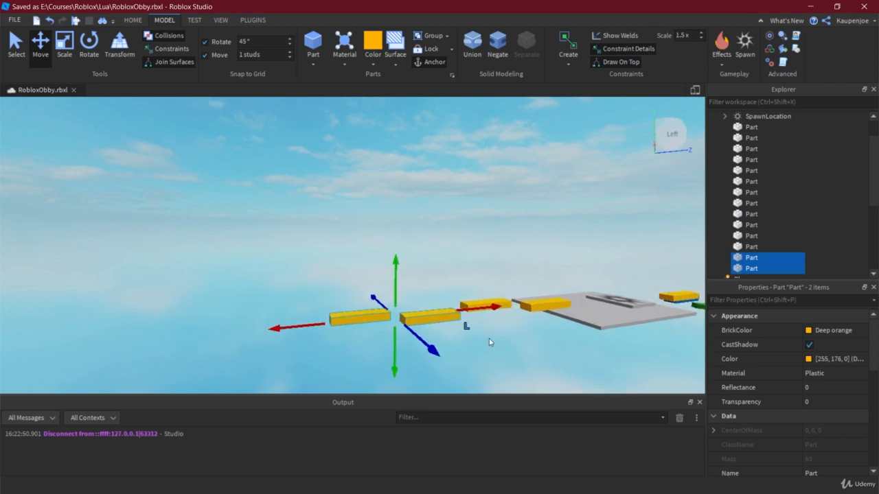
# Widen the jump gaps by moving the two outermost yellow bars slightly farther from the spawn platform.
pyautogui.press('d')
pyautogui.moveTo(489, 338); pyautogui.dragTo(462, 339, button='right')
pyautogui.scroll(-3, 467, 347)
pyautogui.click(460, 327)
pyautogui.scroll(2, 375, 276)
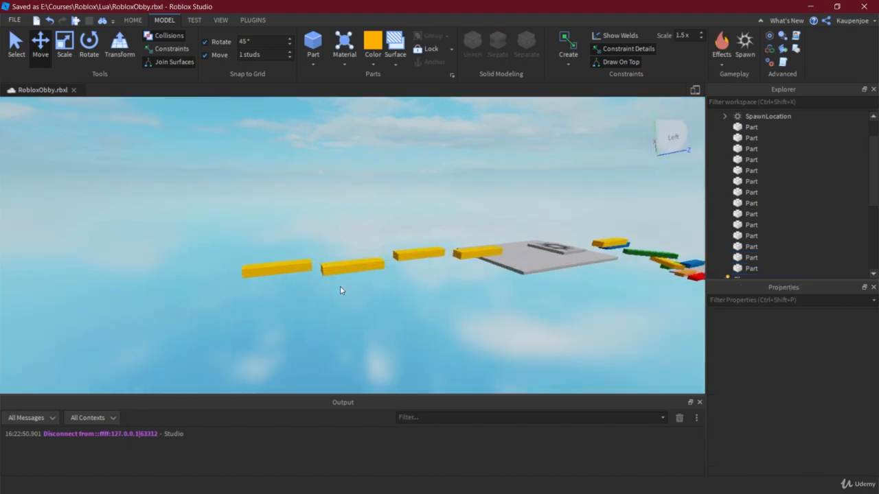
pyautogui.click(341, 270)
pyautogui.click(267, 267)
pyautogui.moveTo(192, 276); pyautogui.dragTo(185, 274)
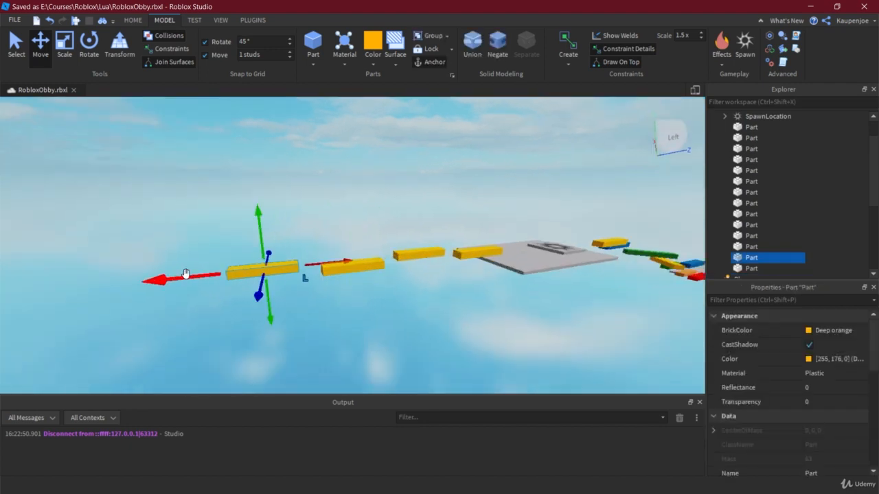
pyautogui.click(367, 272)
pyautogui.moveTo(261, 273); pyautogui.dragTo(175, 278)
pyautogui.click(230, 275)
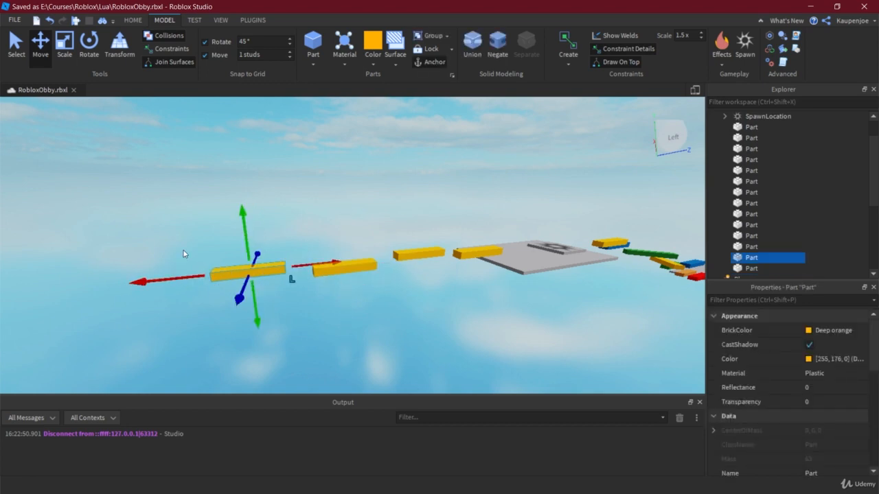
# Duplicate the outermost yellow bar and move the copy beyond it as a fifth, sideways-offset bar in the row.
pyautogui.hotkey('ctrl', 'd')
pyautogui.moveTo(181, 224); pyautogui.dragTo(227, 230, button='right')
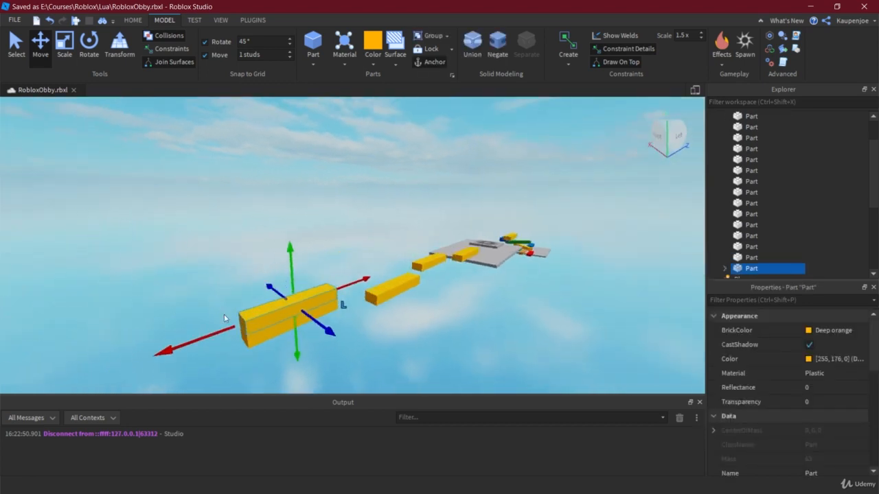
pyautogui.moveTo(197, 336); pyautogui.dragTo(132, 360)
pyautogui.moveTo(311, 288)
pyautogui.mouseDown(button='right')
pyautogui.moveTo(313, 265)
pyautogui.moveTo(300, 284)
pyautogui.moveTo(323, 289)
pyautogui.mouseUp(button='right')
pyautogui.moveTo(376, 331); pyautogui.dragTo(277, 388)
pyautogui.moveTo(287, 352); pyautogui.dragTo(161, 367)
pyautogui.press('q')
pyautogui.press('a')
pyautogui.press('s')
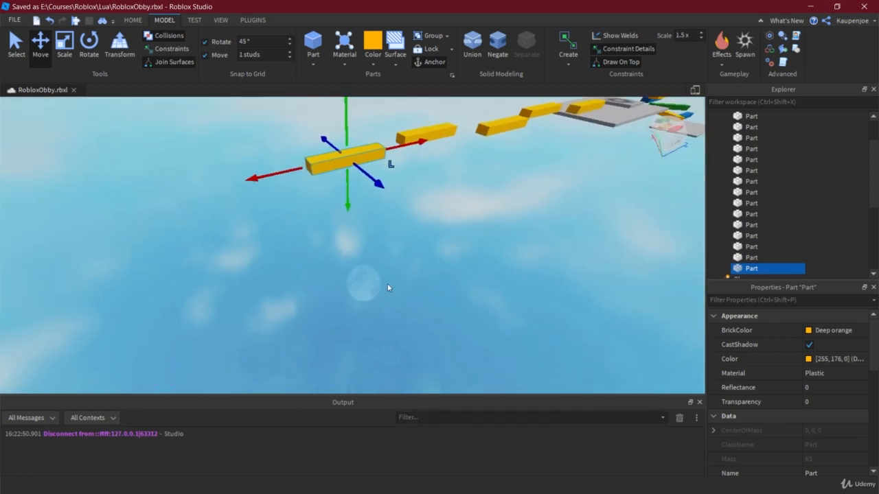
# Add a sixth yellow bar by copying the end bar, and adjust its jump gap and sideways offset.
pyautogui.moveTo(388, 283); pyautogui.dragTo(415, 333, button='right')
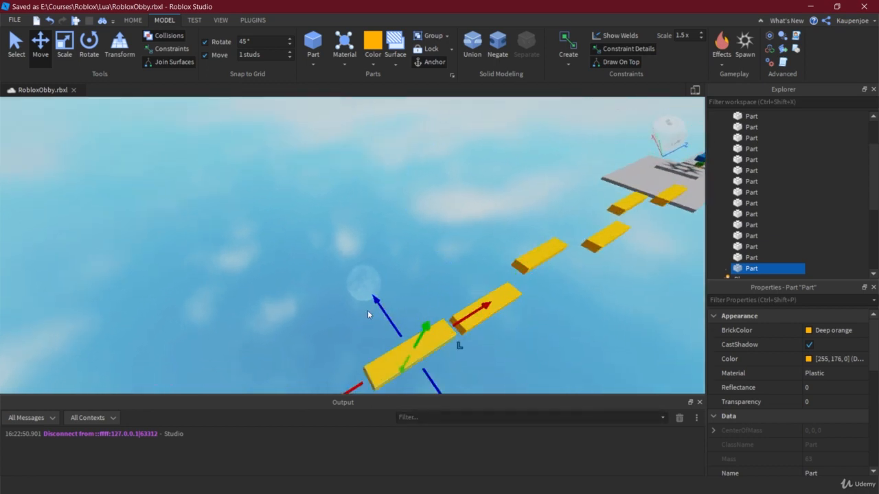
pyautogui.press('q')
pyautogui.press('d')
pyautogui.click(257, 204)
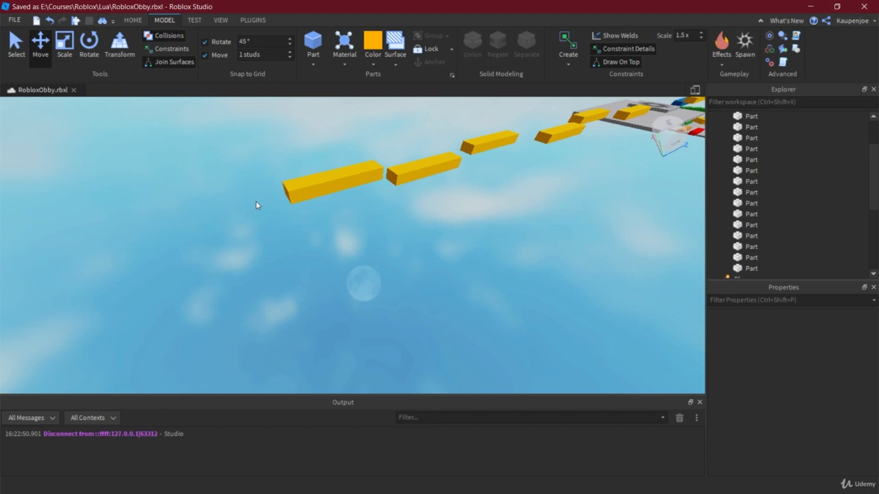
pyautogui.click(290, 192)
pyautogui.moveTo(244, 207); pyautogui.dragTo(218, 214)
pyautogui.moveTo(315, 232); pyautogui.dragTo(318, 245)
pyautogui.scroll(-2, 385, 284)
pyautogui.moveTo(489, 261); pyautogui.dragTo(469, 256, button='right')
pyautogui.scroll(-1, 605, 237)
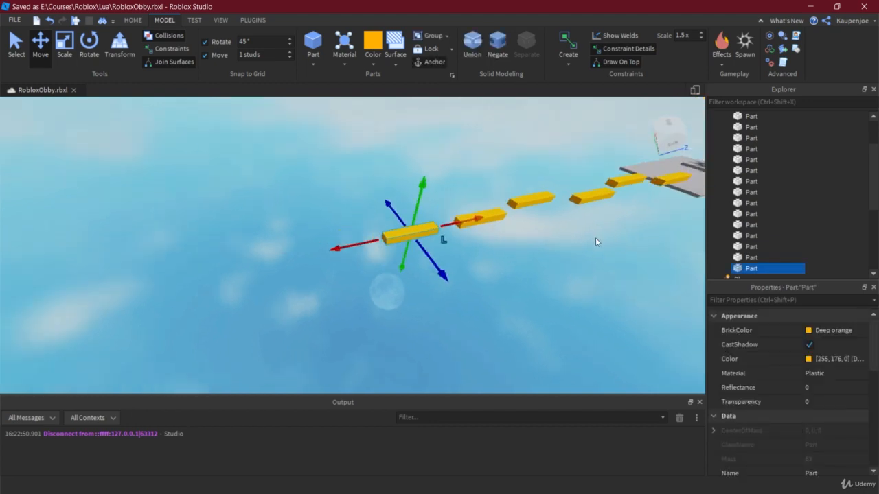
# Duplicate the gray spawn platform part and place the copy just past the last yellow bar of the new row.
pyautogui.moveTo(596, 241); pyautogui.dragTo(539, 231, button='middle')
pyautogui.click(629, 187)
pyautogui.hotkey('ctrl', 'd')
pyautogui.moveTo(569, 179); pyautogui.dragTo(15, 283)
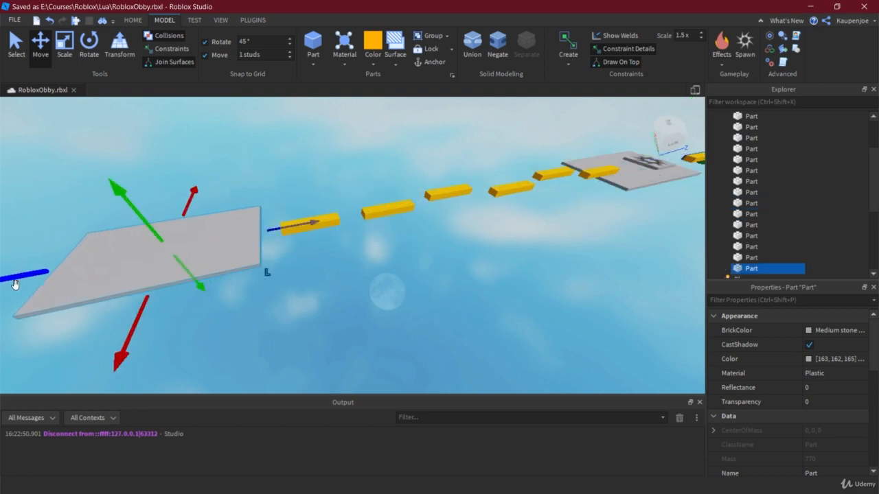
pyautogui.scroll(-2, 364, 299)
pyautogui.moveTo(364, 299); pyautogui.dragTo(342, 303, button='middle')
pyautogui.moveTo(343, 303); pyautogui.dragTo(294, 294, button='right')
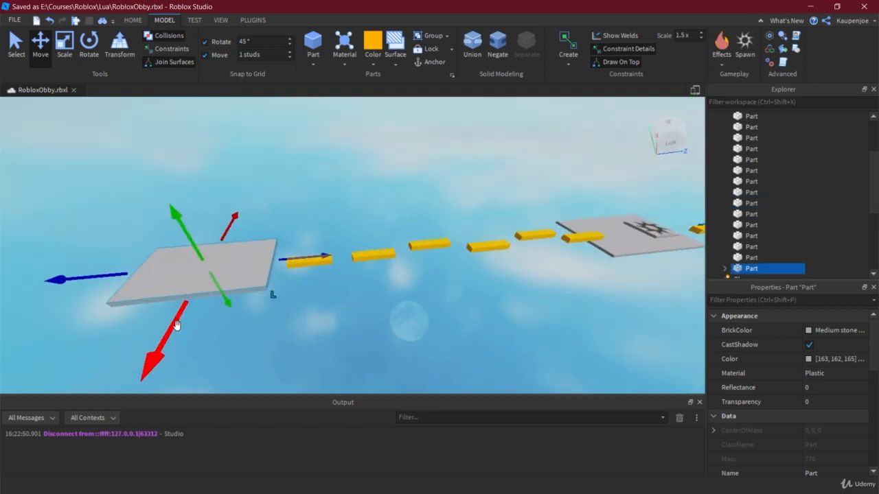
# Duplicate the new end platform and move the copy off to the side, behind the row of yellow bars.
pyautogui.click(177, 326)
pyautogui.click(193, 288)
pyautogui.hotkey('ctrl', 'd')
pyautogui.moveTo(171, 336); pyautogui.dragTo(221, 227)
pyautogui.moveTo(330, 197); pyautogui.dragTo(417, 197)
pyautogui.moveTo(417, 196); pyautogui.dragTo(366, 209, button='middle')
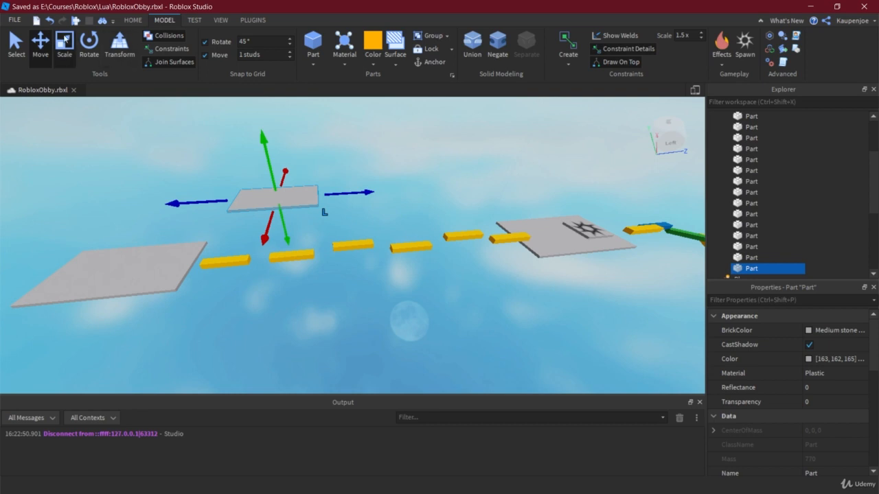
# Stretch the offset platform copy lengthwise into a long slab running parallel to the yellow bars.
pyautogui.hotkey('ctrl', '3')
pyautogui.moveTo(334, 192); pyautogui.dragTo(477, 190)
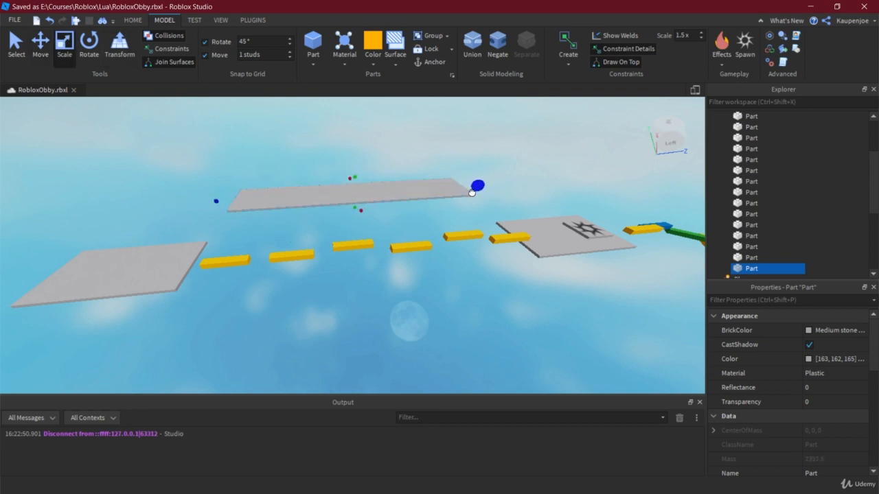
pyautogui.moveTo(514, 220); pyautogui.dragTo(521, 173, button='middle')
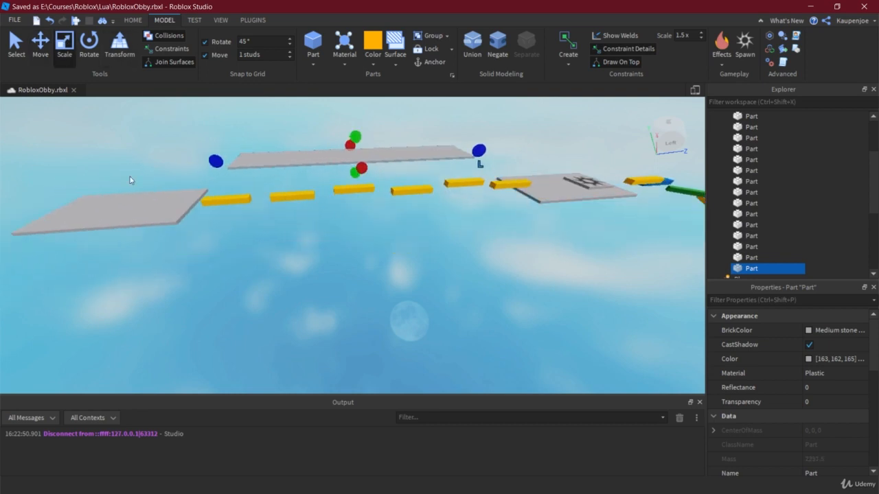
pyautogui.moveTo(347, 234); pyautogui.dragTo(353, 201, button='right')
pyautogui.moveTo(353, 202); pyautogui.dragTo(323, 257, button='middle')
pyautogui.scroll(3, 368, 287)
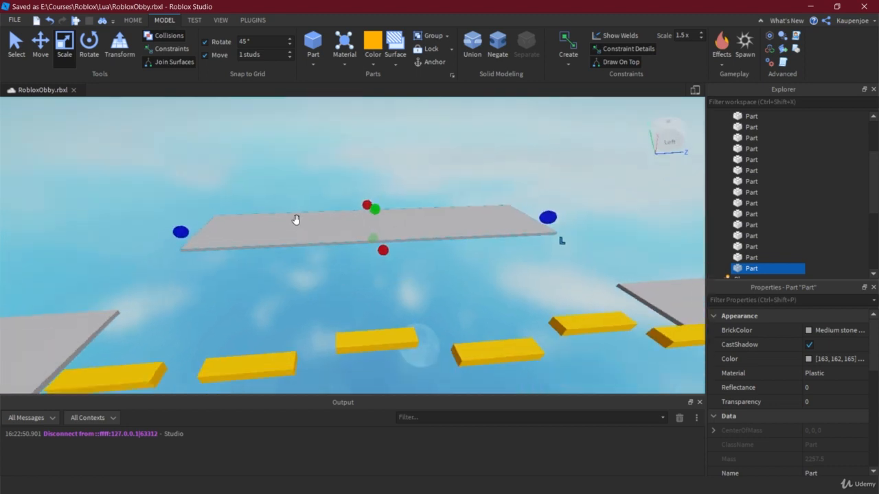
# Duplicate the long gray slab and stand the copy upright along the slab's back edge as a wall.
pyautogui.hotkey('ctrl', 'd')
pyautogui.moveTo(385, 252); pyautogui.dragTo(374, 108)
pyautogui.click(638, 226)
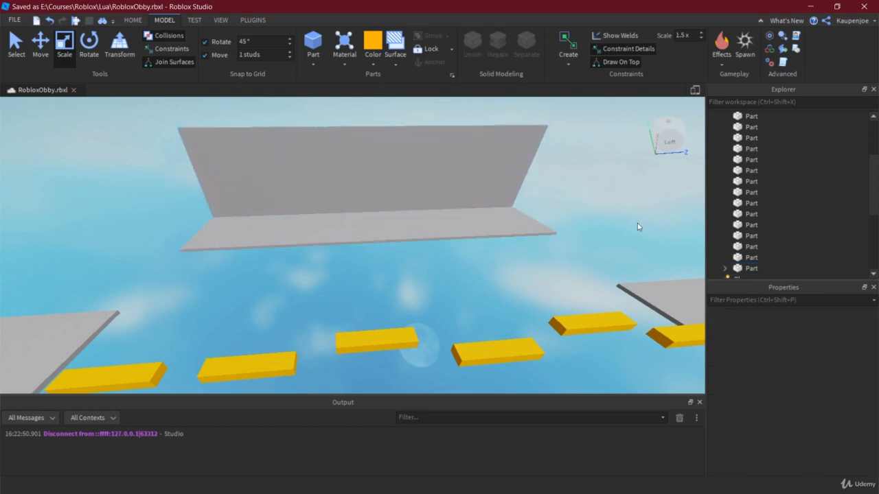
pyautogui.moveTo(638, 227); pyautogui.dragTo(586, 209, button='middle')
pyautogui.scroll(-3, 586, 209)
pyautogui.moveTo(346, 207); pyautogui.dragTo(326, 230, button='right')
pyautogui.moveTo(325, 229); pyautogui.dragTo(362, 225, button='middle')
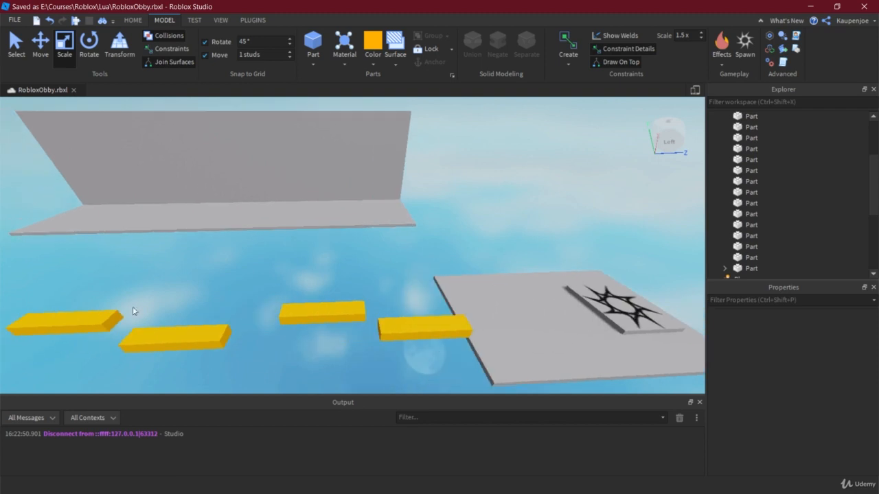
# Briefly playtest the obby from the spawn platform to check the walled side structure, and stop the test.
pyautogui.moveTo(134, 309); pyautogui.dragTo(252, 224, button='middle')
pyautogui.moveTo(201, 210); pyautogui.dragTo(272, 206, button='middle')
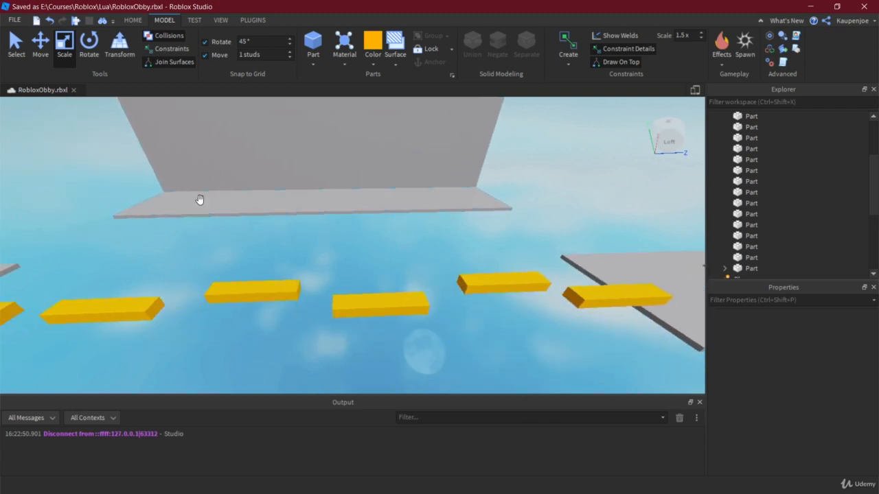
pyautogui.scroll(-3, 141, 252)
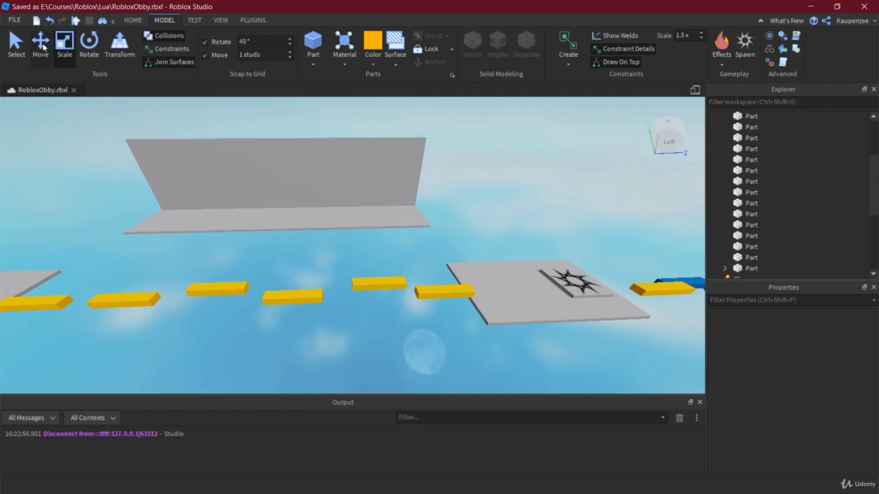
pyautogui.click(76, 21)
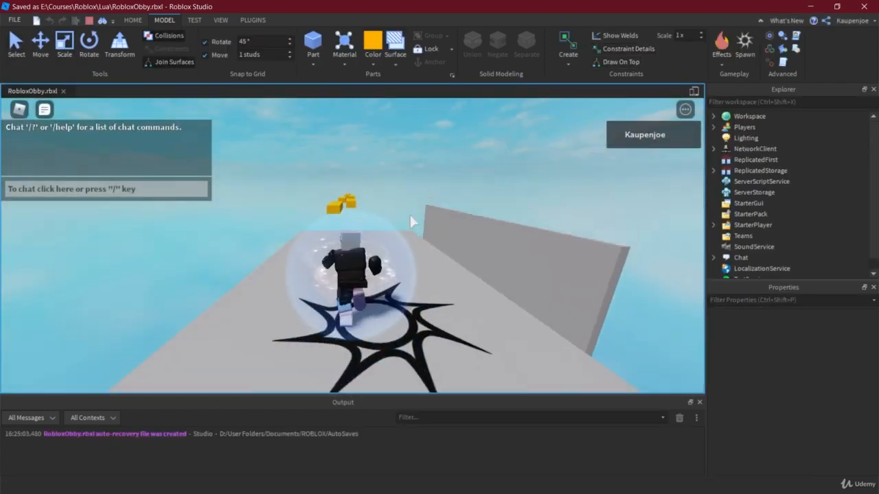
pyautogui.click(88, 21)
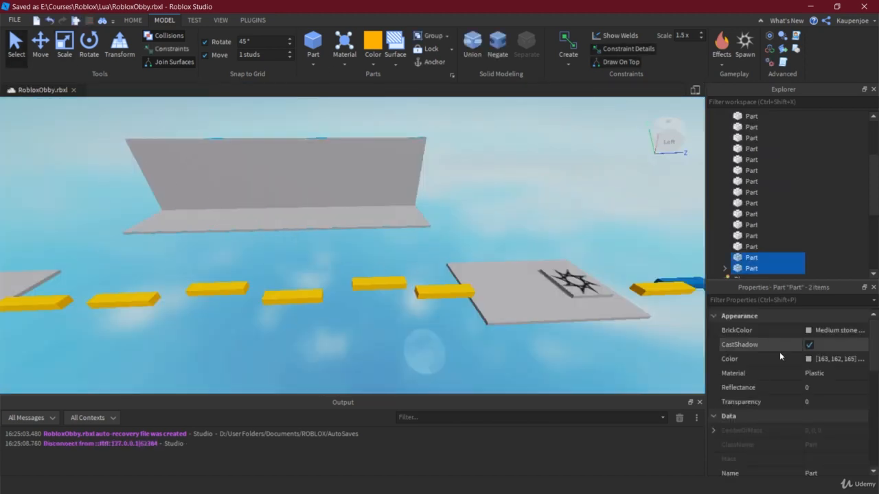
# Anchor the long gray slab, its upright wall and the gray end platform, and save the place.
pyautogui.scroll(-4, 796, 388)
pyautogui.click(809, 403)
pyautogui.press('a')
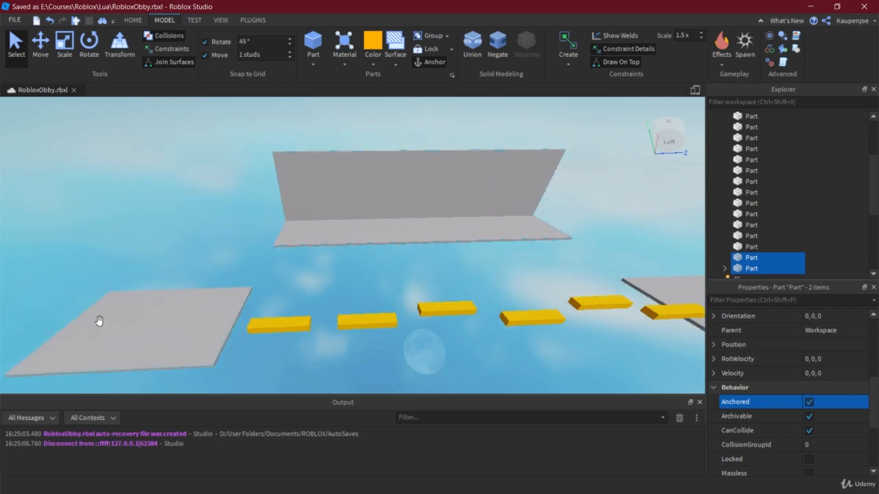
pyautogui.click(98, 320)
pyautogui.click(805, 406)
pyautogui.click(495, 288)
pyautogui.hotkey('ctrl', 's')
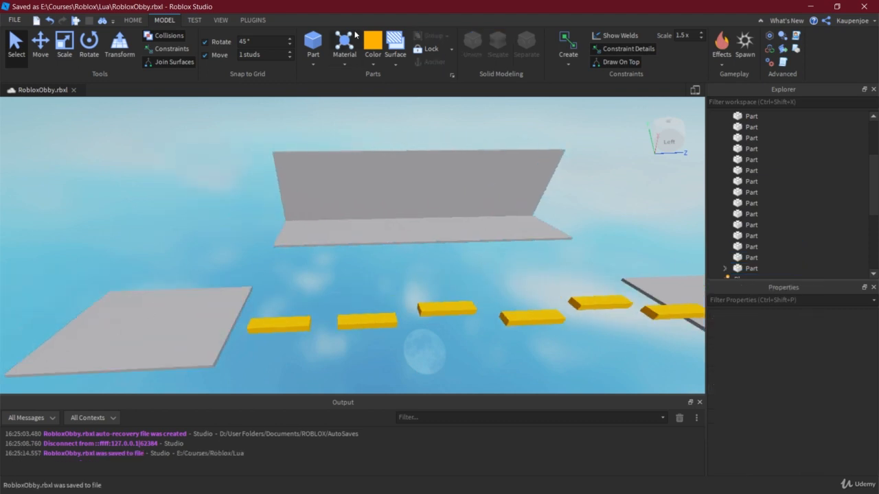
# Playtest the second stage by jumping across the yellow bars to the gray end platform, and stop the test.
pyautogui.click(75, 21)
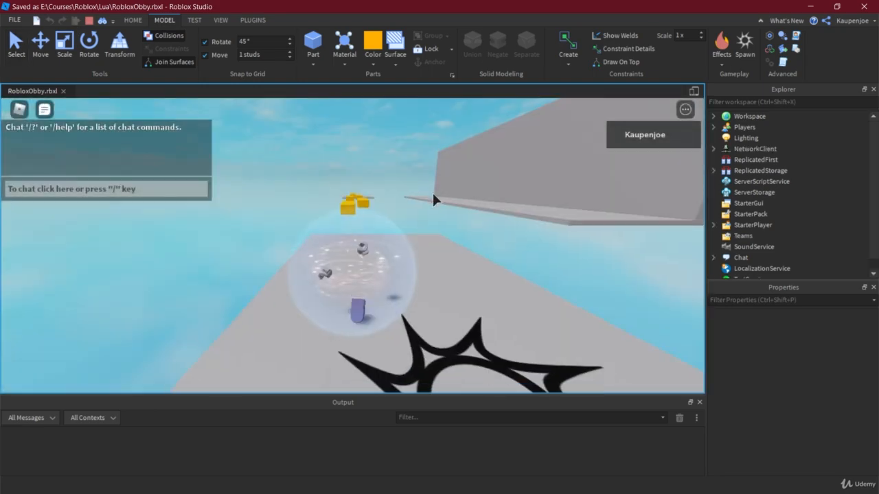
pyautogui.press('w')
pyautogui.moveTo(434, 221); pyautogui.dragTo(433, 221, button='right')
pyautogui.press('space')
pyautogui.press('space')
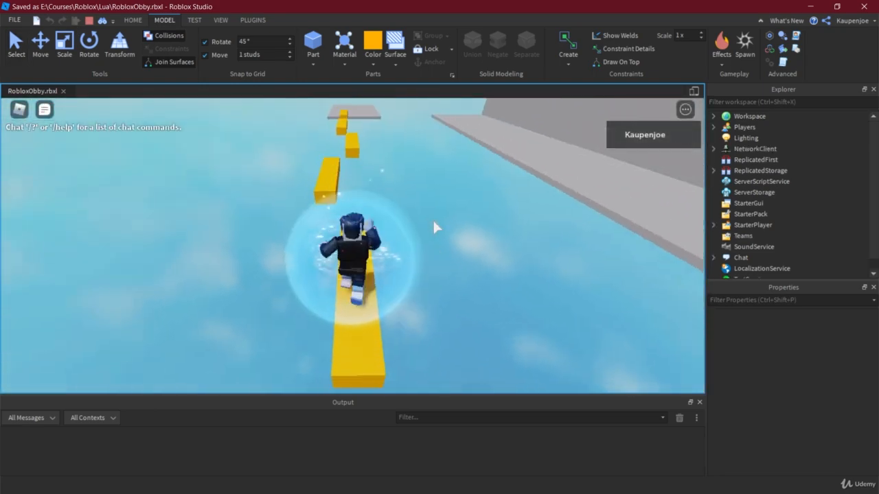
pyautogui.press('space')
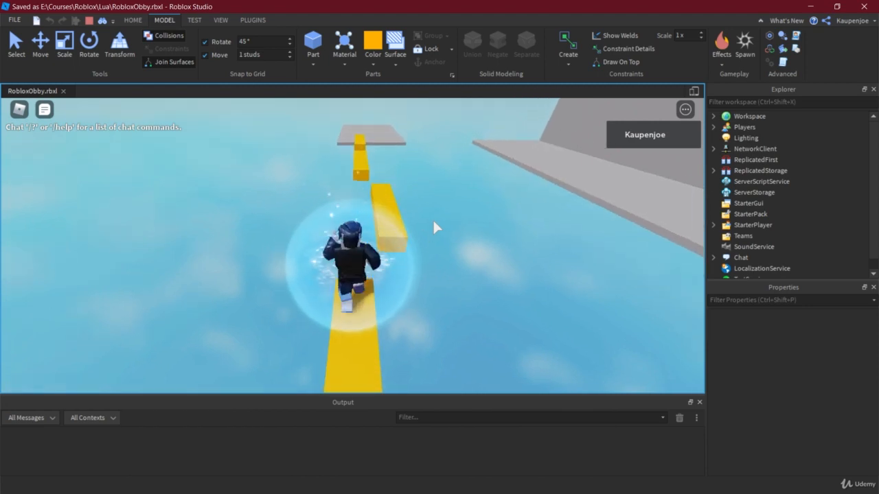
pyautogui.press('space')
pyautogui.moveTo(434, 221); pyautogui.dragTo(433, 221, button='right')
pyautogui.press('space')
pyautogui.press('space')
pyautogui.moveTo(317, 208); pyautogui.dragTo(300, 222, button='right')
pyautogui.press('w')
pyautogui.press('space')
pyautogui.press('w')
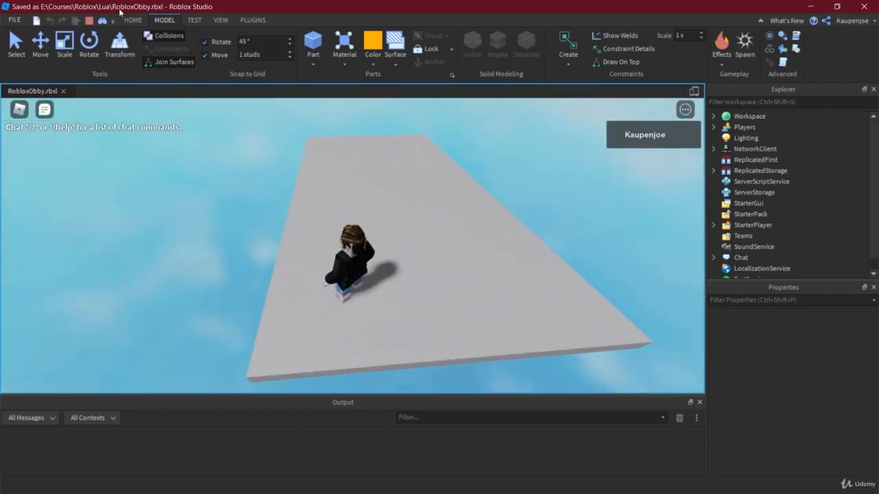
pyautogui.click(89, 21)
# Recolor the second bar from the spawn platform green and the bar nearest the spawn platform teal.
pyautogui.scroll(3, 351, 287)
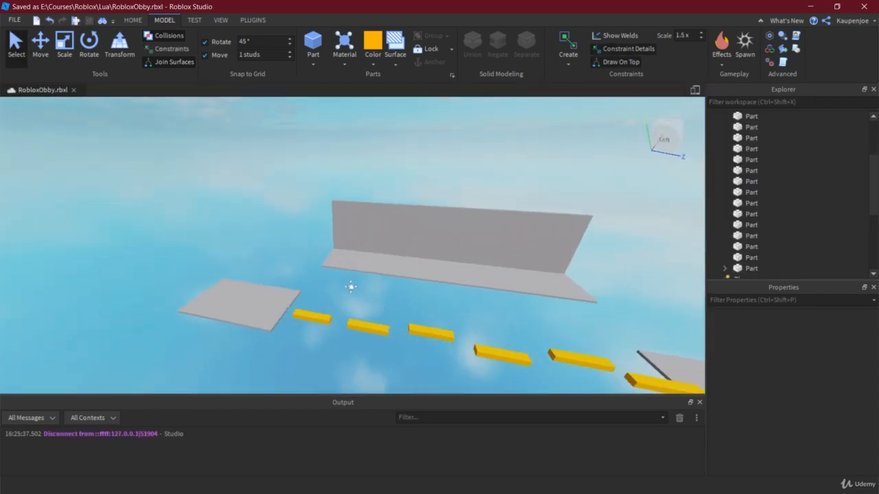
pyautogui.moveTo(405, 275); pyautogui.dragTo(326, 216, button='middle')
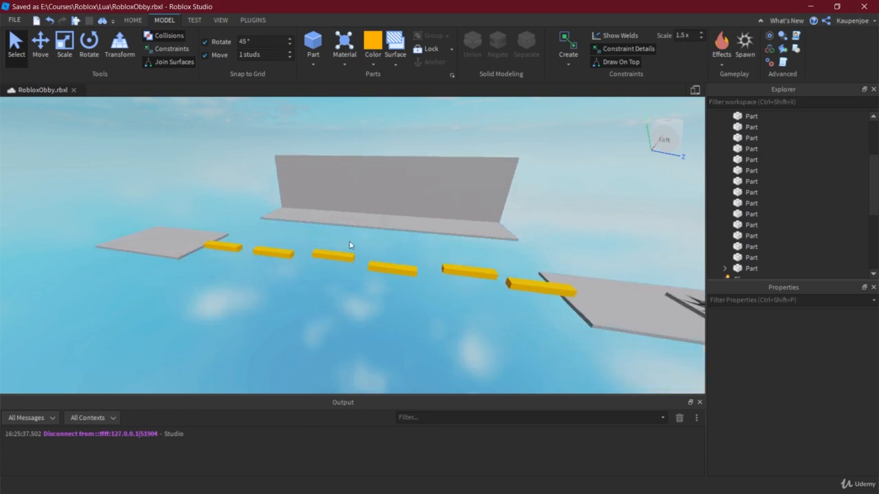
pyautogui.click(458, 277)
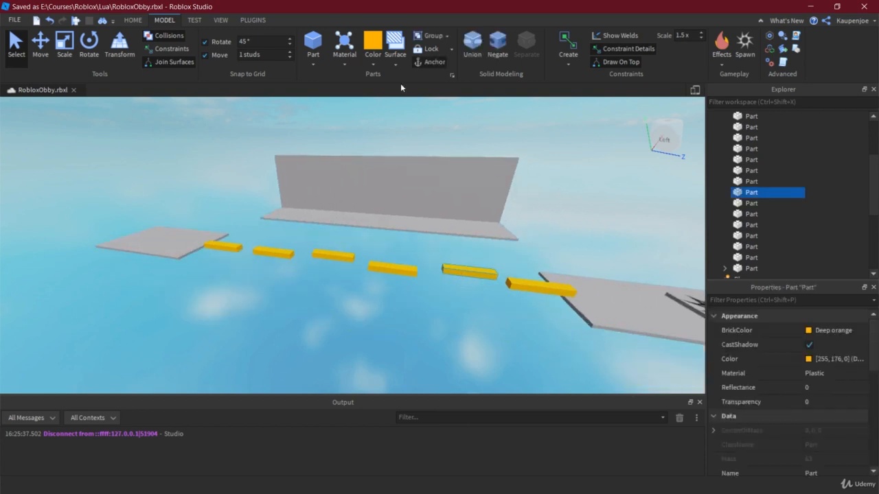
pyautogui.click(378, 56)
pyautogui.click(396, 123)
pyautogui.click(402, 271)
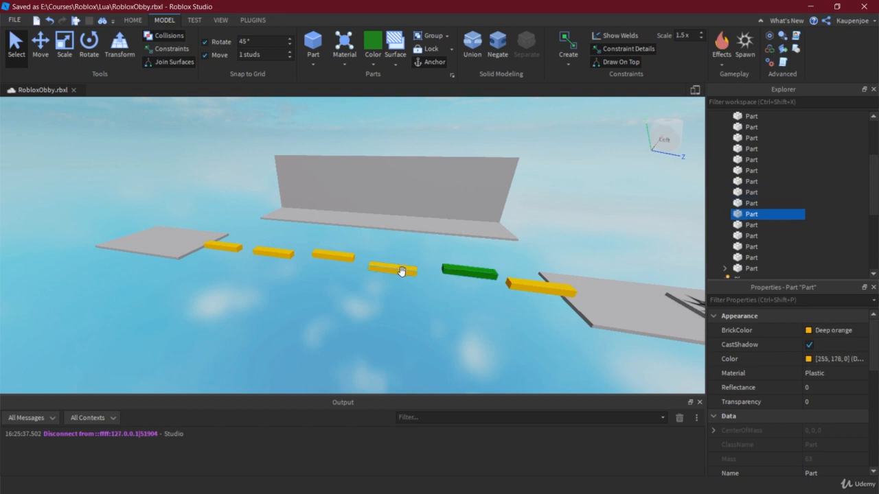
pyautogui.click(522, 280)
pyautogui.click(372, 58)
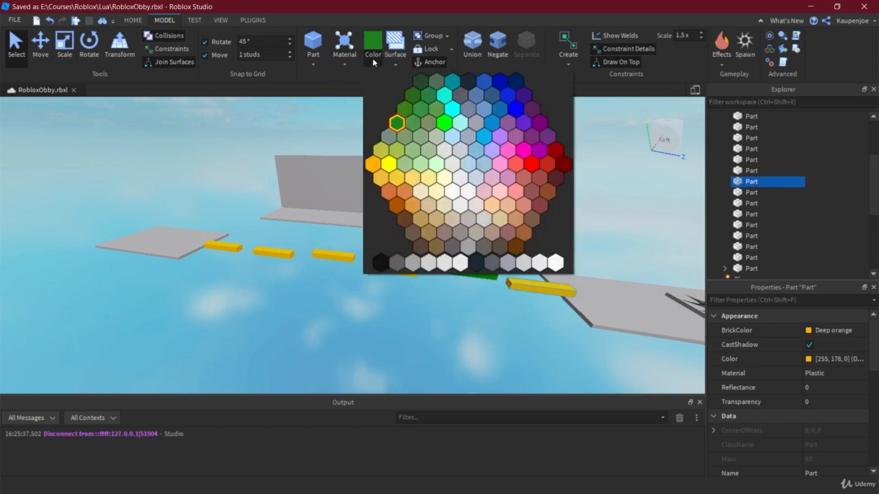
pyautogui.click(452, 82)
# Recolor the third bar from the spawn platform Persimmon red and the fourth bar orange.
pyautogui.click(377, 269)
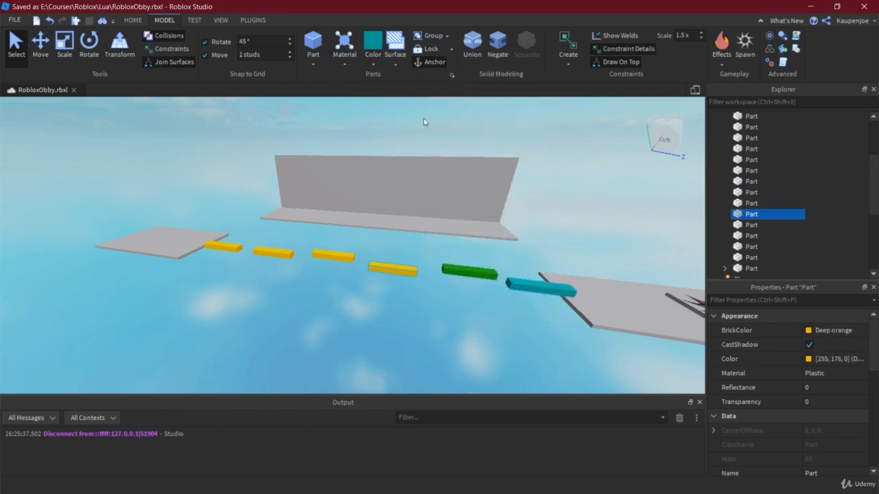
pyautogui.click(373, 62)
pyautogui.click(517, 163)
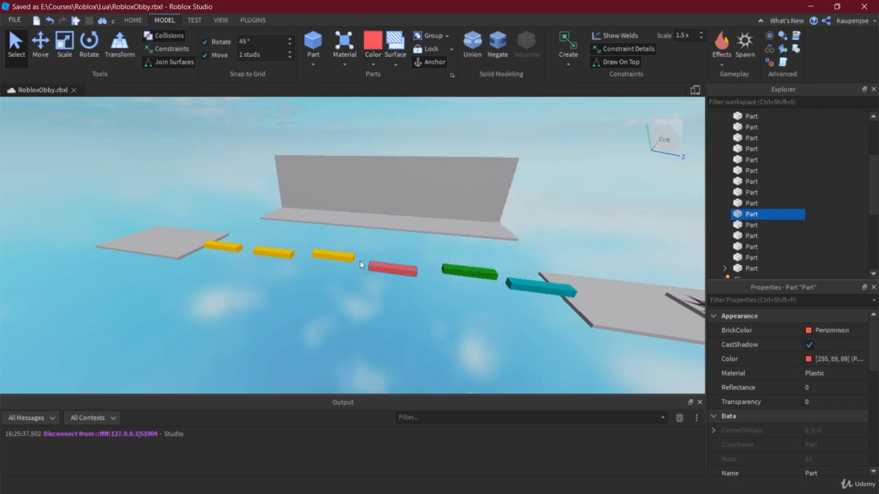
pyautogui.click(332, 259)
pyautogui.click(372, 60)
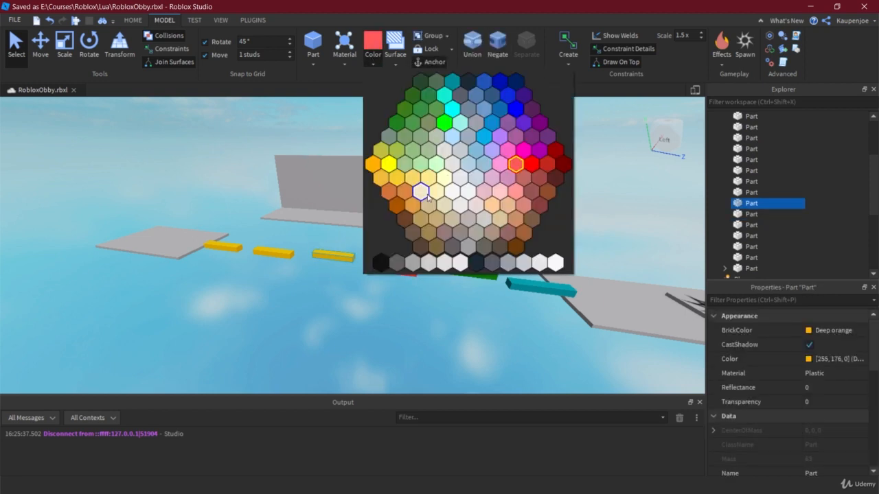
pyautogui.click(405, 193)
# Recolor the fifth bar from the spawn platform purple and the bar nearest the end platform Burgundy.
pyautogui.click(434, 160)
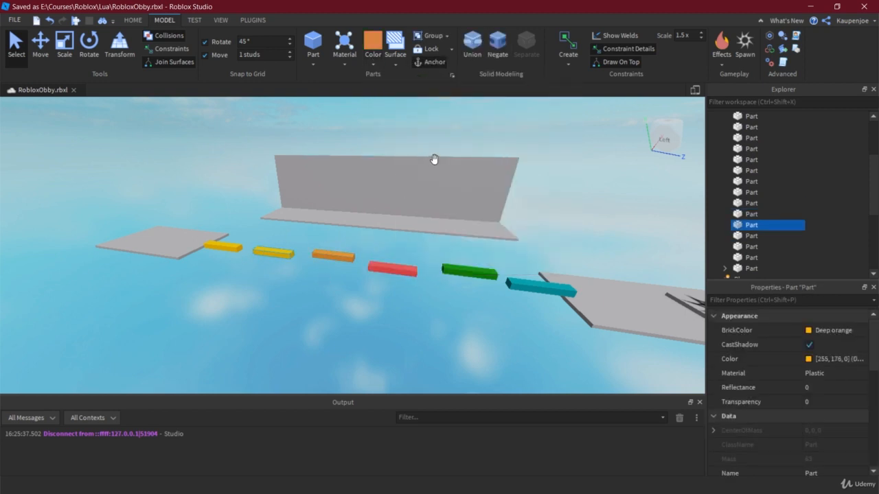
pyautogui.click(379, 61)
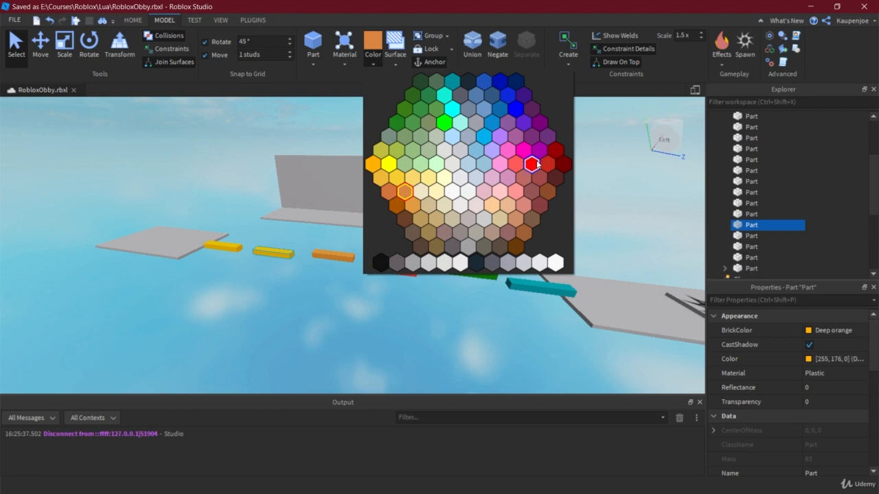
pyautogui.click(508, 123)
pyautogui.click(226, 253)
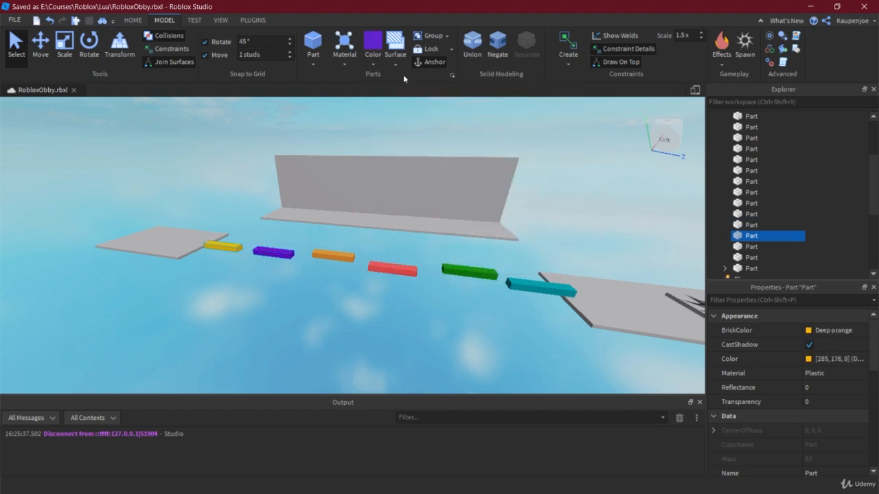
pyautogui.click(369, 66)
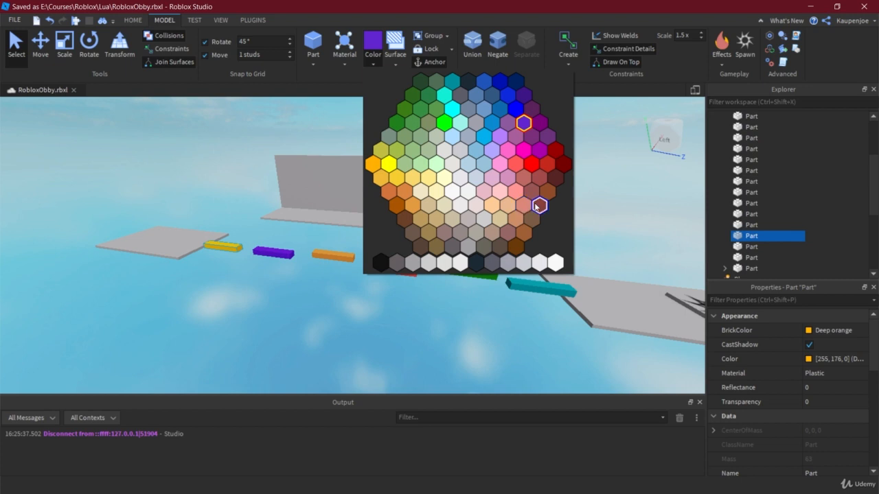
pyautogui.click(537, 207)
# Move the SpawnLocation onto the gray end platform, near the edge facing the burgundy bar.
pyautogui.click(287, 232)
pyautogui.moveTo(287, 232); pyautogui.dragTo(348, 261, button='middle')
pyautogui.scroll(-2, 289, 240)
pyautogui.scroll(2, 361, 272)
pyautogui.click(361, 273)
pyautogui.scroll(2, 289, 221)
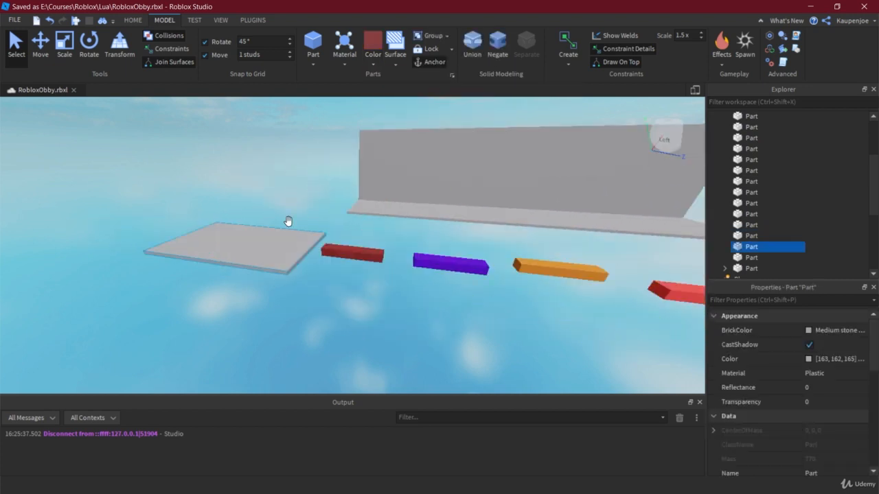
pyautogui.moveTo(288, 221); pyautogui.dragTo(162, 192, button='middle')
pyautogui.scroll(-3, 474, 228)
pyautogui.moveTo(666, 237); pyautogui.dragTo(189, 204)
pyautogui.moveTo(183, 202); pyautogui.dragTo(359, 283, button='middle')
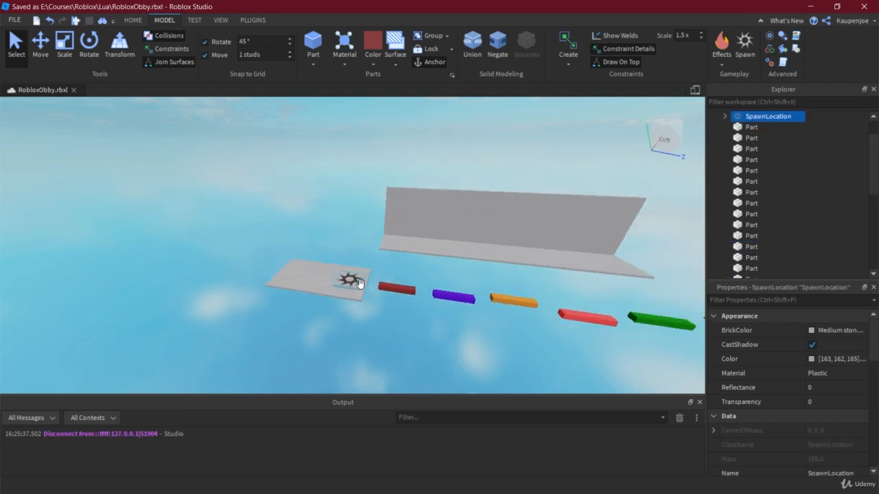
pyautogui.click(316, 244)
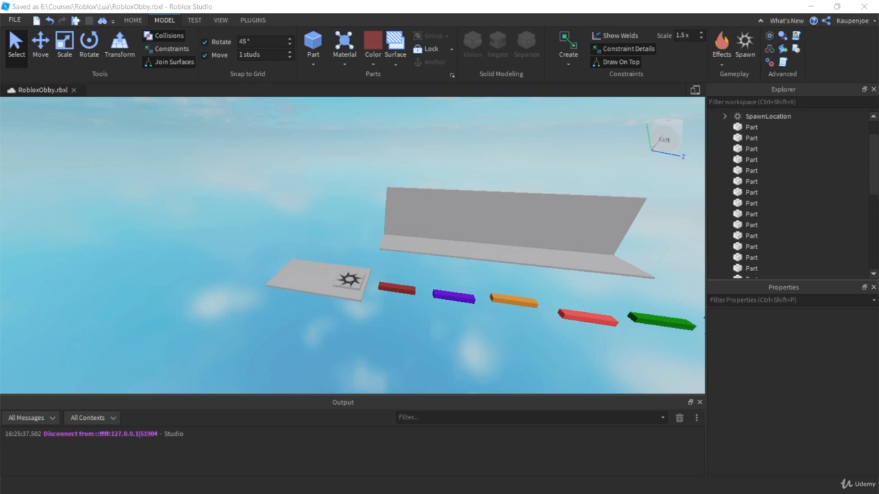
# Duplicate the burgundy bar and place the copy at the opposite end of the spawn platform.
pyautogui.click(190, 288)
pyautogui.scroll(5, 283, 272)
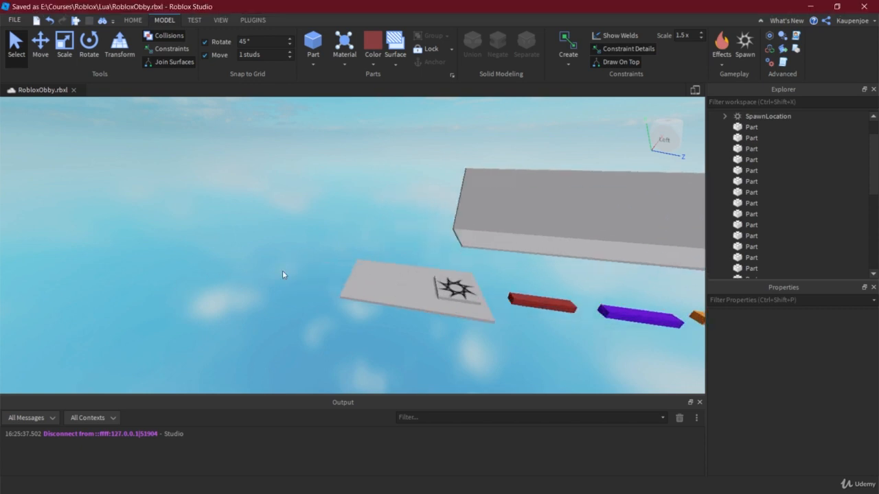
pyautogui.moveTo(286, 248); pyautogui.dragTo(269, 240, button='middle')
pyautogui.scroll(-3, 270, 240)
pyautogui.scroll(1, 267, 217)
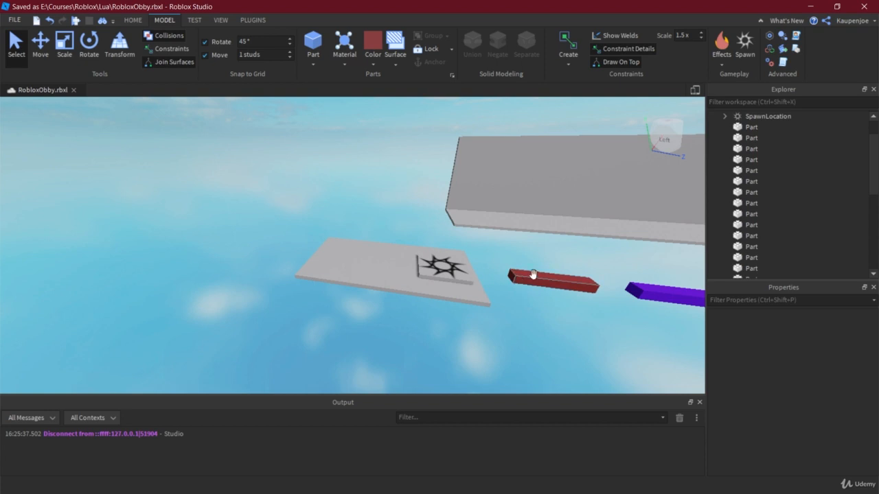
pyautogui.click(532, 275)
pyautogui.moveTo(560, 276); pyautogui.dragTo(319, 260)
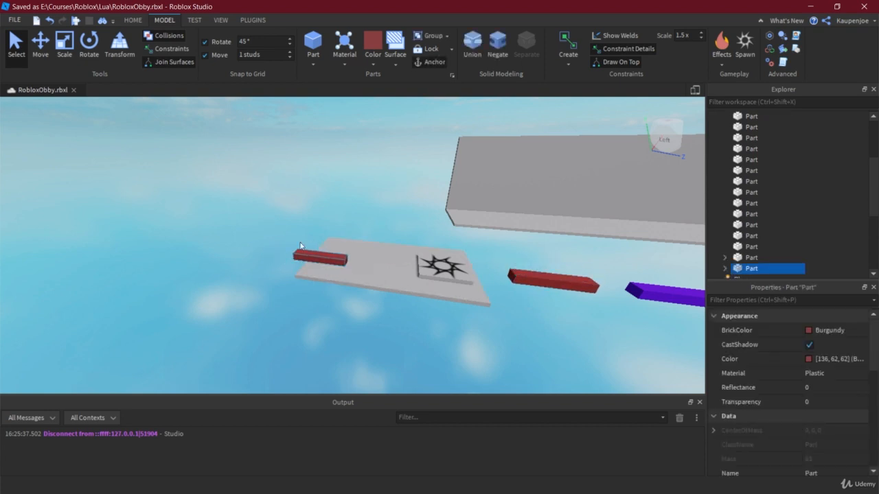
# Widen the copied burgundy bar into a square tile with a size of 15, 2, 15.
pyautogui.click(55, 52)
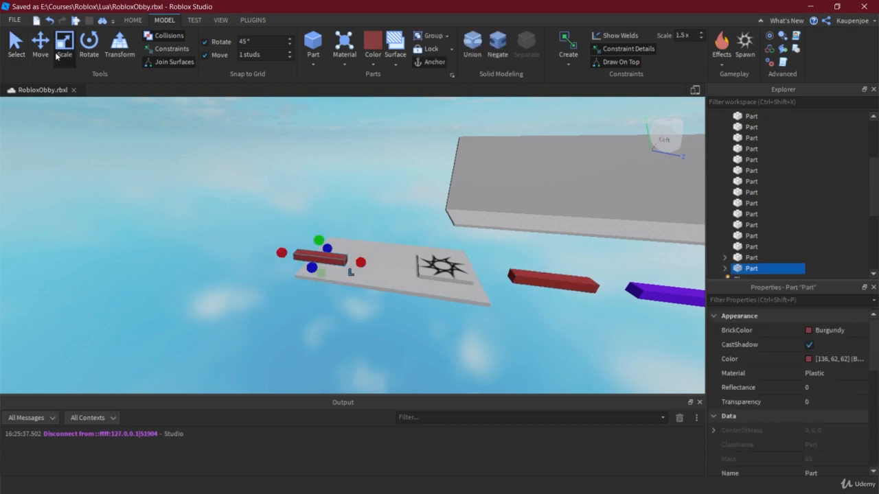
pyautogui.moveTo(336, 254); pyautogui.dragTo(295, 287)
pyautogui.scroll(-5, 790, 419)
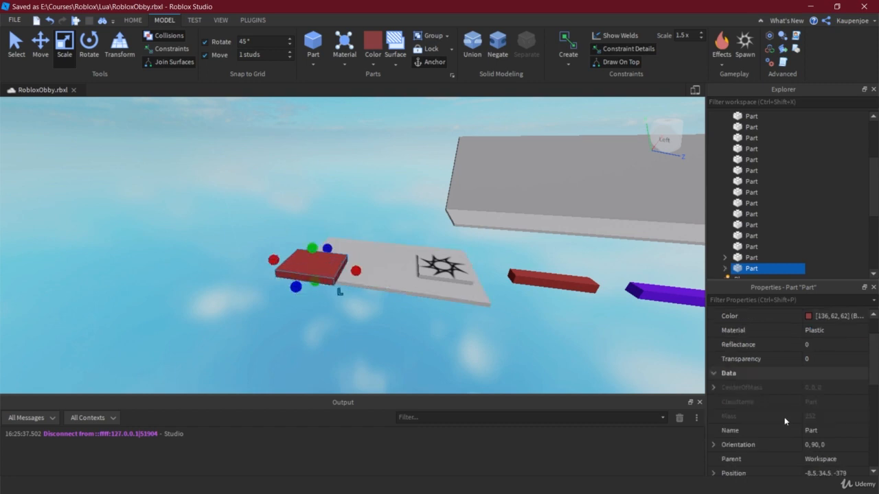
pyautogui.doubleClick(808, 459)
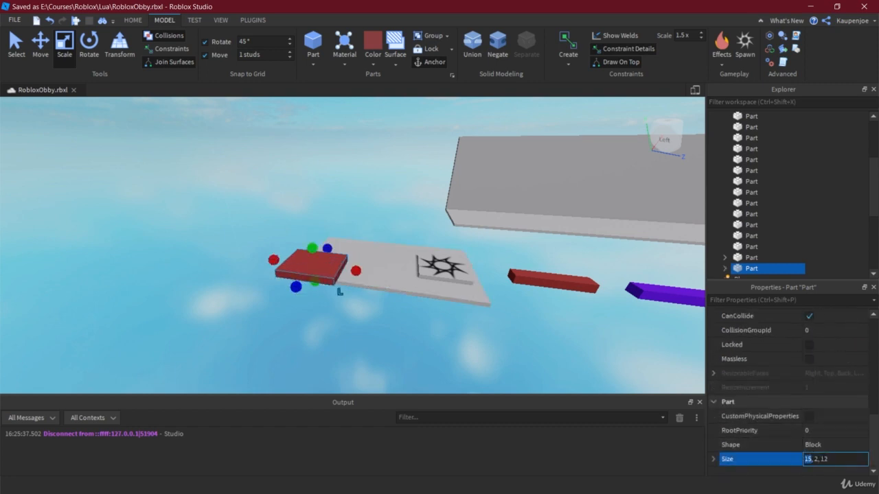
pyautogui.press('Return')
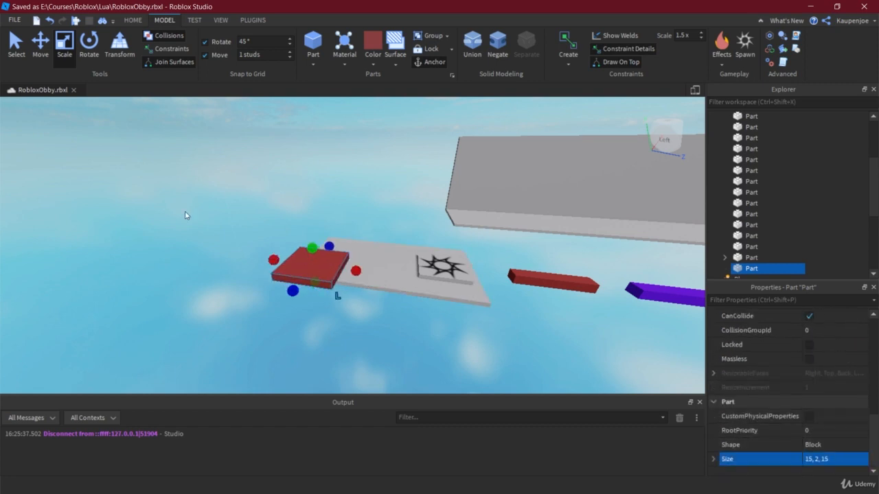
# Move the burgundy square tile outward past the far edge of the spawn platform.
pyautogui.moveTo(184, 212); pyautogui.dragTo(154, 180, button='right')
pyautogui.click(51, 46)
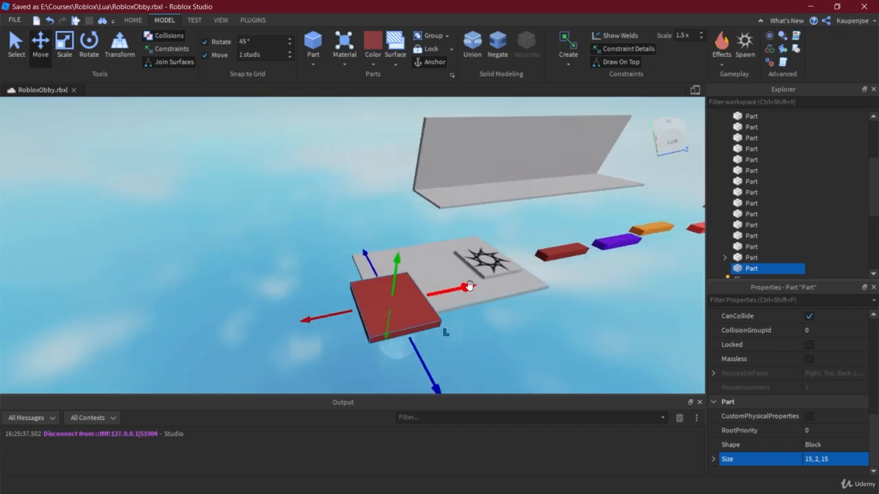
pyautogui.moveTo(470, 286); pyautogui.dragTo(408, 302)
pyautogui.moveTo(405, 315); pyautogui.dragTo(410, 342, button='right')
pyautogui.press('a')
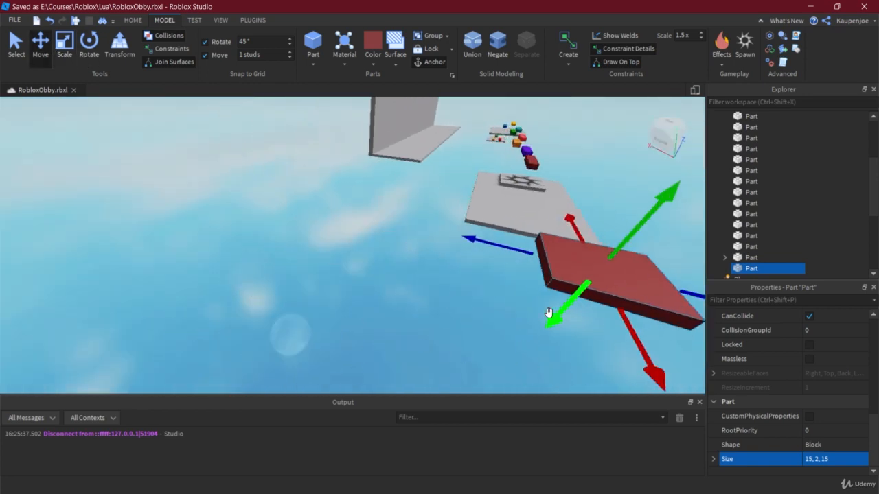
pyautogui.moveTo(514, 308); pyautogui.dragTo(511, 306, button='right')
pyautogui.moveTo(511, 305); pyautogui.dragTo(525, 330, button='middle')
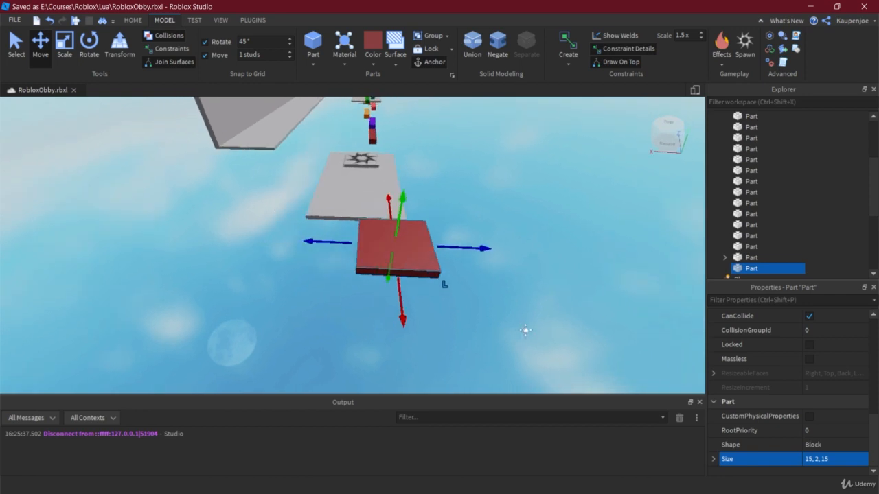
# Shift the burgundy square tile sideways to line it up with the spawn platform's far edge.
pyautogui.moveTo(480, 246); pyautogui.dragTo(437, 249)
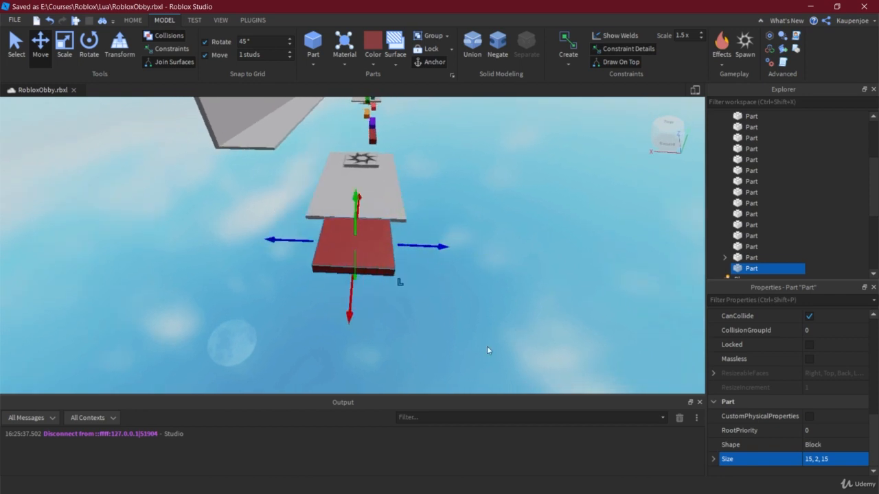
pyautogui.press('d')
pyautogui.moveTo(488, 350); pyautogui.dragTo(429, 302, button='right')
pyautogui.click(522, 309)
# Examine the burgundy square tile's placement relative to the spawn platform from several angles.
pyautogui.press('d')
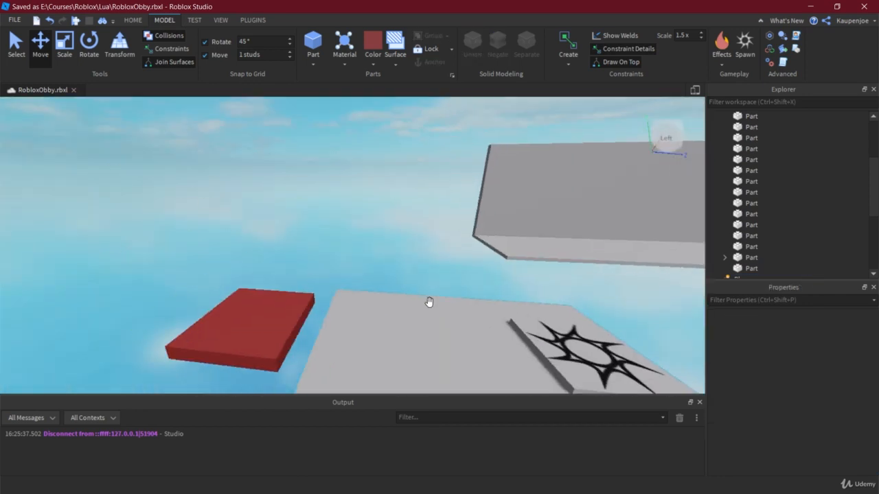
pyautogui.moveTo(429, 302); pyautogui.dragTo(463, 298, button='middle')
pyautogui.moveTo(463, 298); pyautogui.dragTo(465, 302, button='right')
pyautogui.scroll(-3, 427, 267)
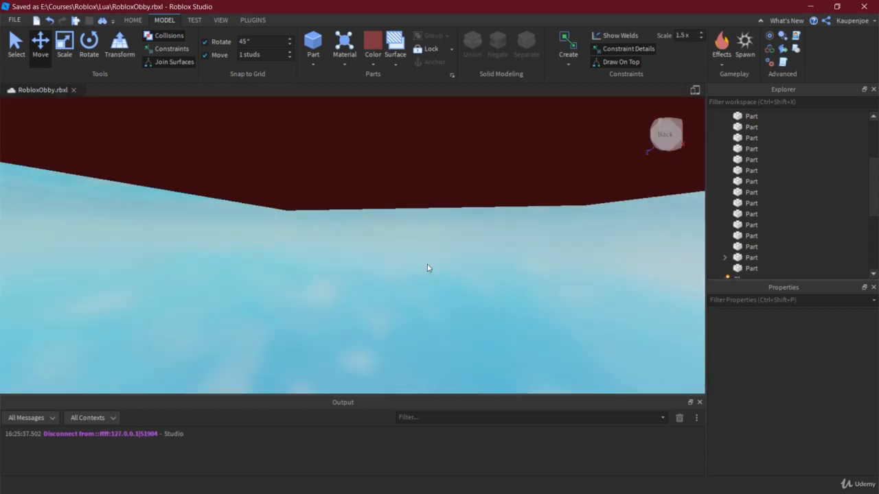
pyautogui.scroll(-5, 427, 268)
pyautogui.moveTo(427, 277); pyautogui.dragTo(430, 319, button='right')
pyautogui.click(367, 280)
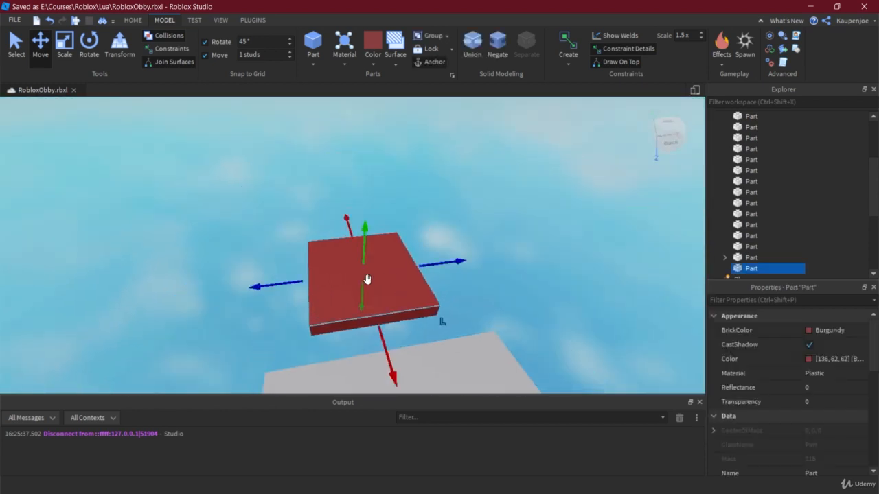
pyautogui.click(164, 328)
pyautogui.moveTo(164, 327); pyautogui.dragTo(177, 325, button='right')
pyautogui.moveTo(177, 324); pyautogui.dragTo(286, 314, button='middle')
pyautogui.moveTo(285, 315); pyautogui.dragTo(447, 301, button='right')
pyautogui.moveTo(446, 301); pyautogui.dragTo(378, 310, button='middle')
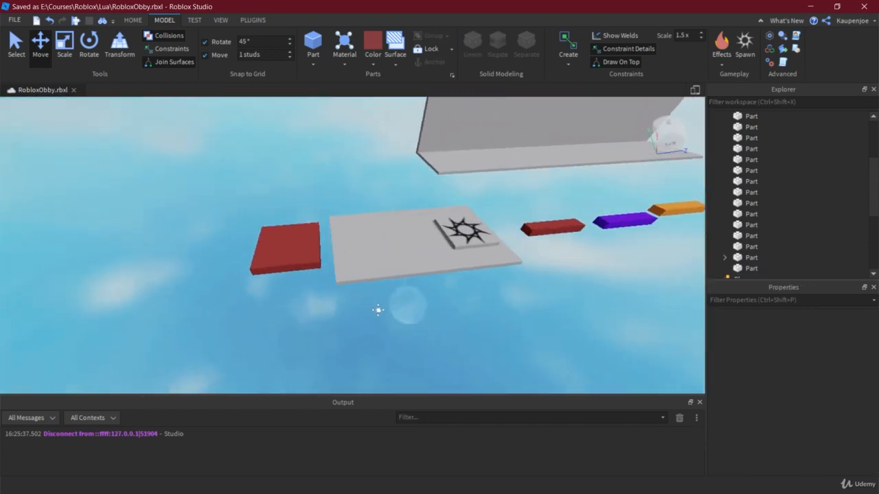
# Duplicate the burgundy bar beside the spawn platform and place the copy beyond the outer edge of the burgundy square tile.
pyautogui.moveTo(377, 311); pyautogui.dragTo(281, 347, button='right')
pyautogui.click(563, 242)
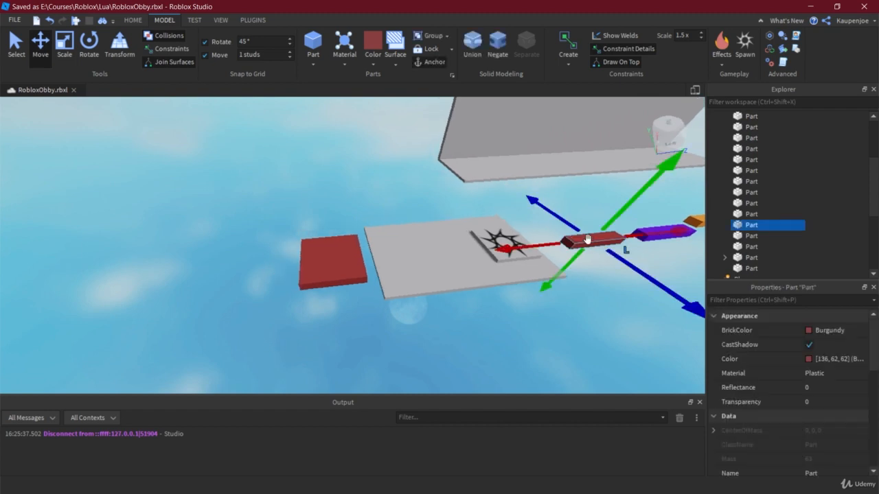
pyautogui.moveTo(647, 231); pyautogui.dragTo(337, 260)
pyautogui.moveTo(337, 260); pyautogui.dragTo(435, 245, button='right')
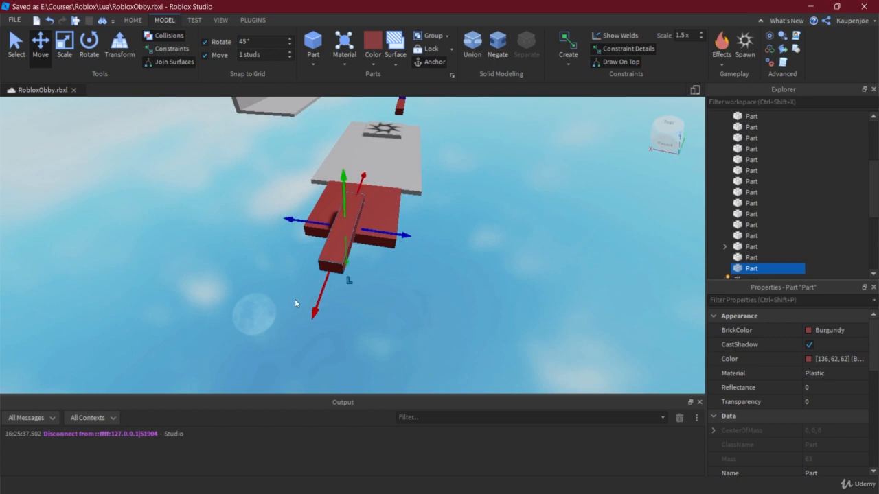
pyautogui.moveTo(315, 309); pyautogui.dragTo(273, 387)
pyautogui.moveTo(535, 316); pyautogui.dragTo(379, 282, button='right')
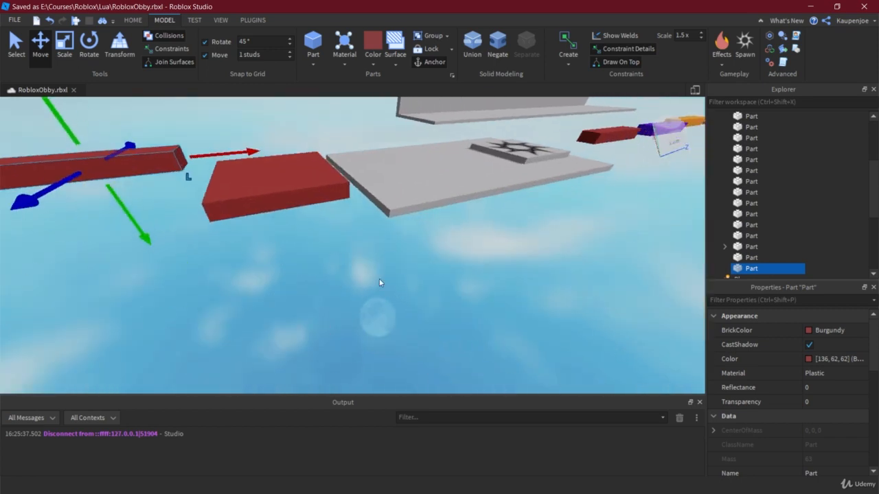
# Raise the copied burgundy bar well above the level of the burgundy square tile.
pyautogui.click(275, 177)
pyautogui.scroll(-3, 308, 293)
pyautogui.moveTo(285, 196)
pyautogui.mouseDown()
pyautogui.moveTo(261, 124)
pyautogui.moveTo(289, 206)
pyautogui.moveTo(278, 165)
pyautogui.moveTo(285, 195)
pyautogui.mouseUp()
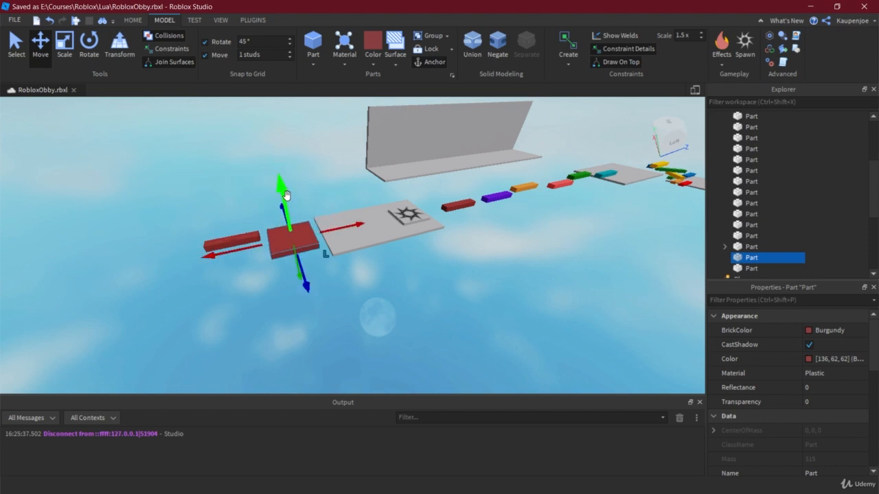
pyautogui.click(226, 241)
pyautogui.moveTo(221, 211); pyautogui.dragTo(196, 153)
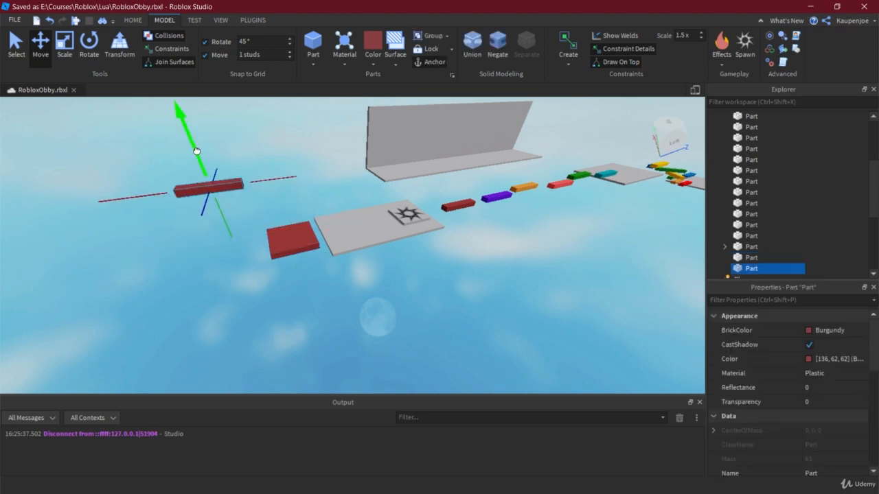
pyautogui.press('a')
pyautogui.moveTo(243, 288); pyautogui.dragTo(318, 310, button='right')
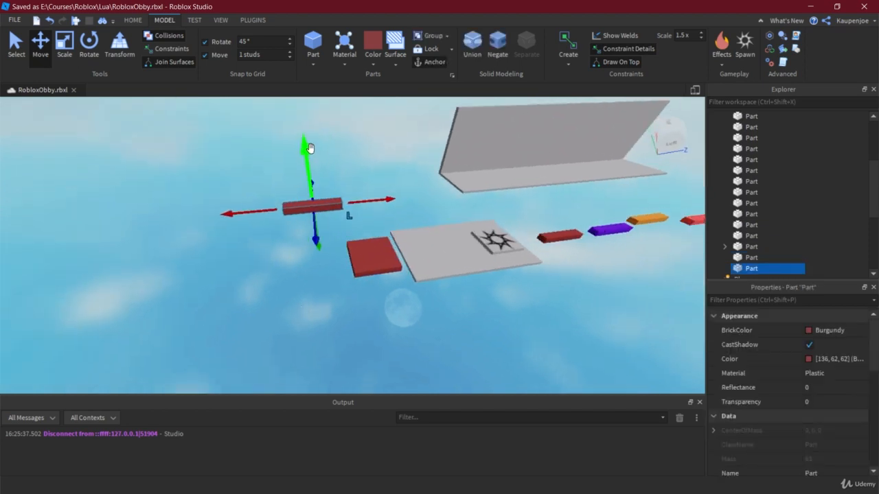
pyautogui.moveTo(310, 148); pyautogui.dragTo(300, 141)
pyautogui.click(394, 279)
pyautogui.click(383, 265)
pyautogui.press('d')
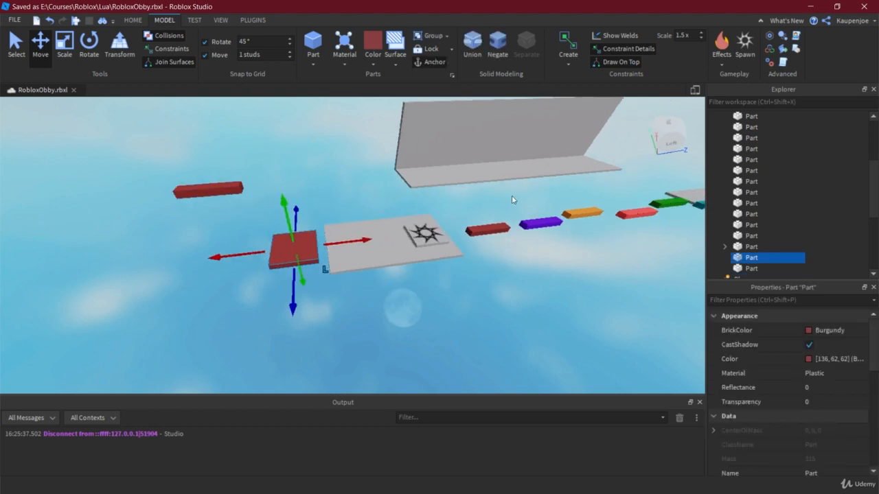
pyautogui.click(379, 257)
pyautogui.click(647, 227)
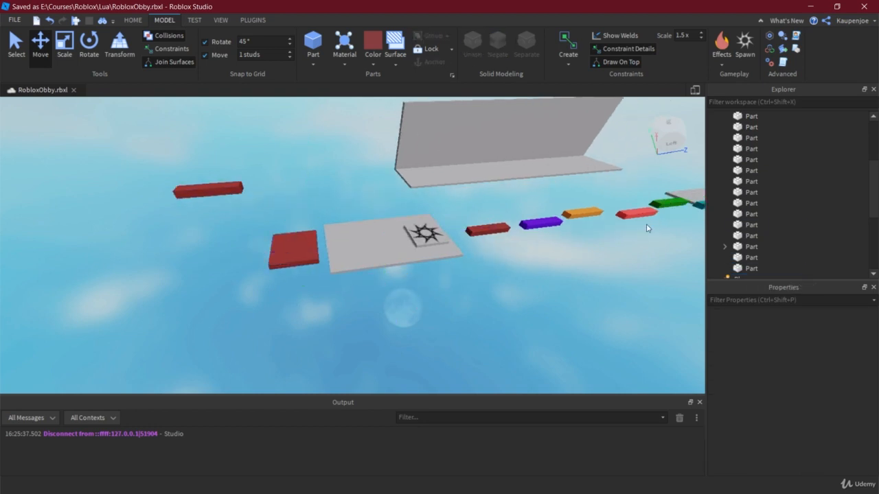
# Nudge the red square platform beside the grey spawn platform to adjust its position.
pyautogui.click(296, 247)
pyautogui.moveTo(285, 199)
pyautogui.mouseDown()
pyautogui.moveTo(265, 134)
pyautogui.moveTo(271, 204)
pyautogui.mouseUp()
pyautogui.click(408, 240)
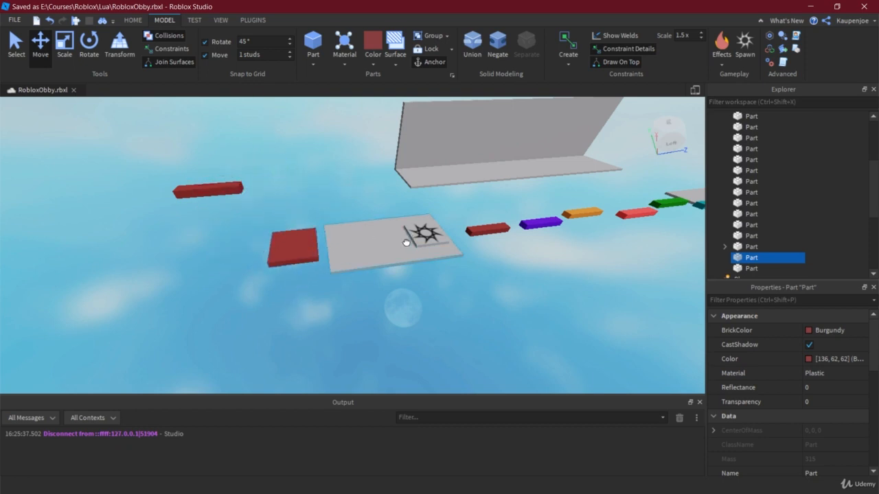
pyautogui.click(425, 324)
pyautogui.press('a')
# Shift the separate long red bar slightly farther away from the red square platform.
pyautogui.click(353, 202)
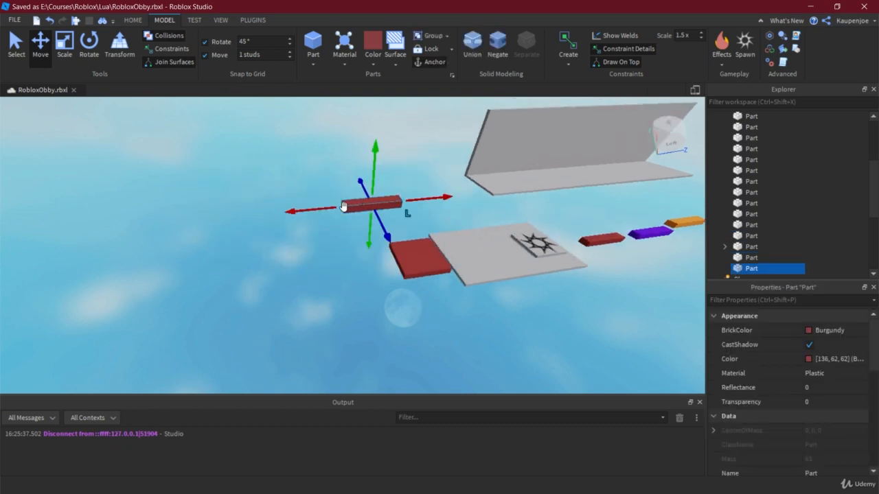
pyautogui.click(318, 214)
pyautogui.click(343, 208)
pyautogui.press('d')
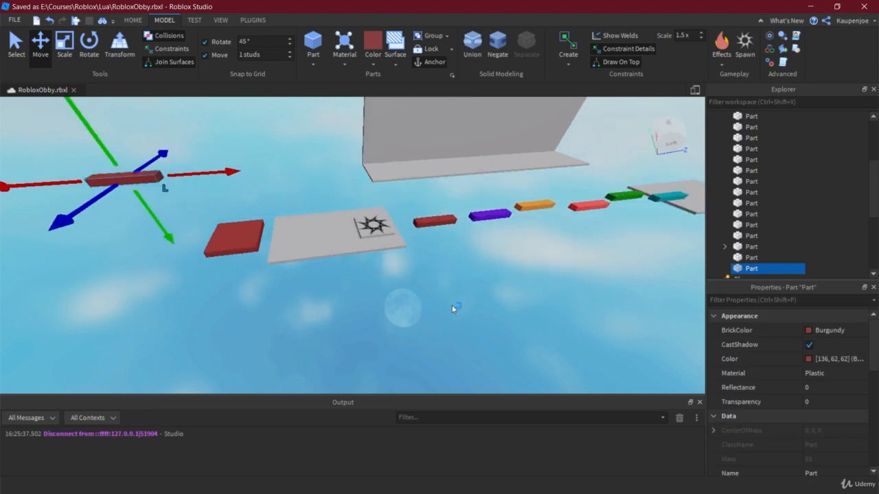
pyautogui.click(453, 304)
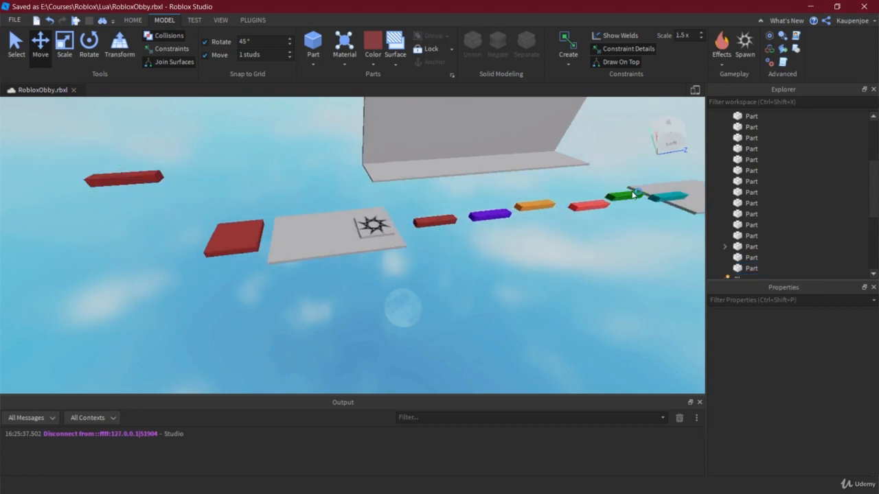
pyautogui.click(255, 235)
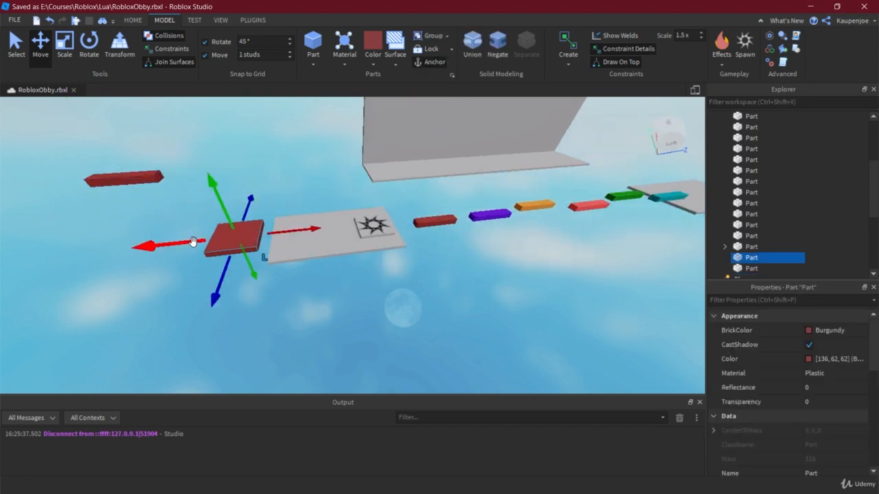
pyautogui.click(550, 243)
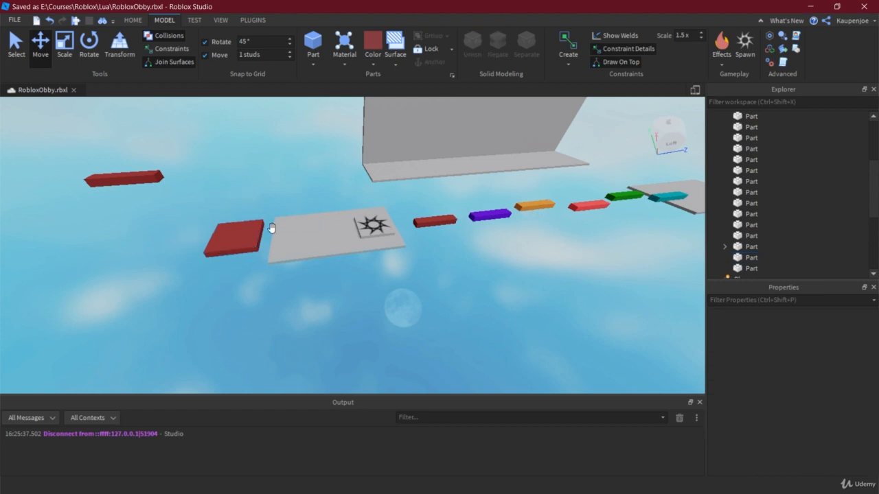
pyautogui.click(241, 221)
# Duplicate the long red bar, place the copy past its far end and rotate the copy crosswise to it.
pyautogui.press('a')
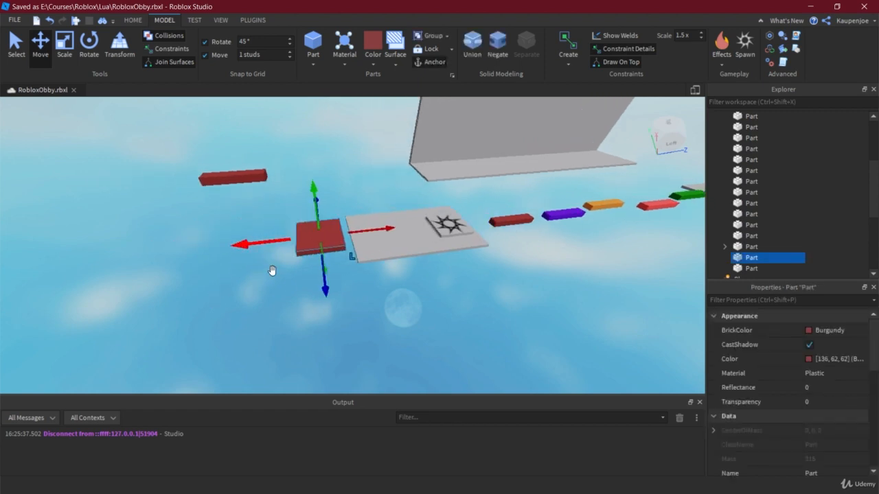
pyautogui.press('a')
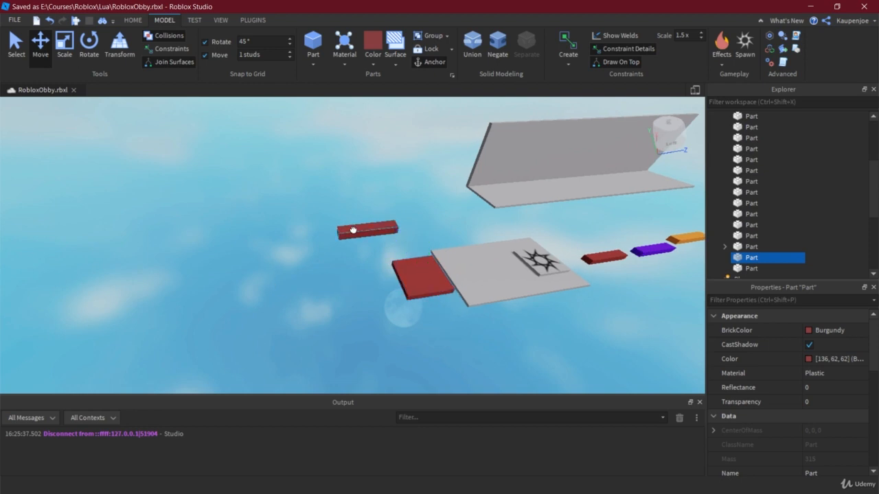
pyautogui.click(353, 230)
pyautogui.hotkey('ctrl', 'd')
pyautogui.moveTo(364, 229); pyautogui.dragTo(313, 240)
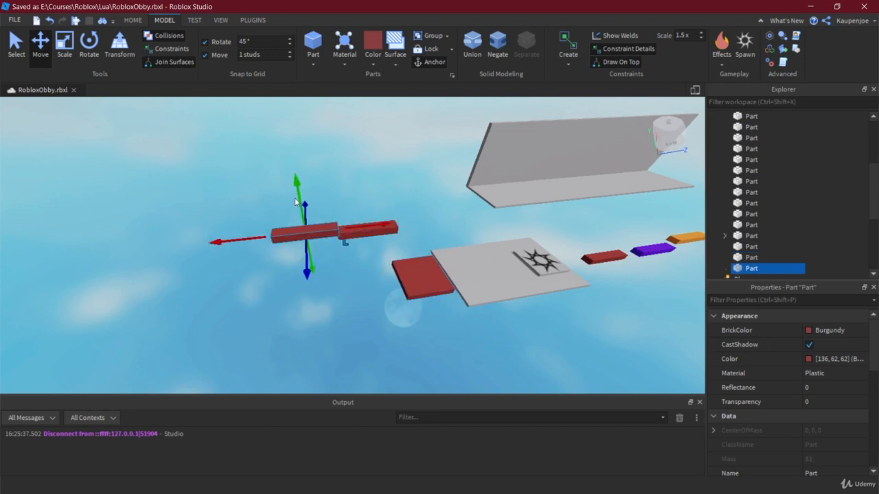
pyautogui.moveTo(295, 198); pyautogui.dragTo(293, 201)
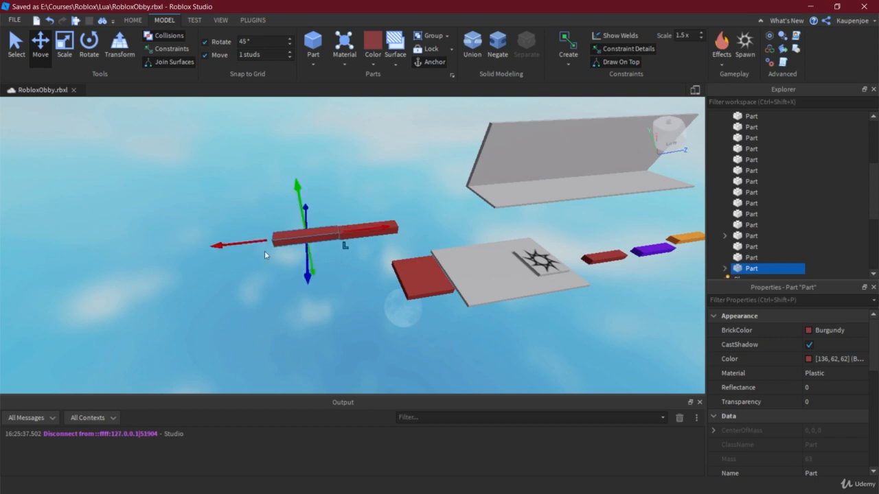
pyautogui.moveTo(252, 245); pyautogui.dragTo(237, 223)
pyautogui.click(88, 46)
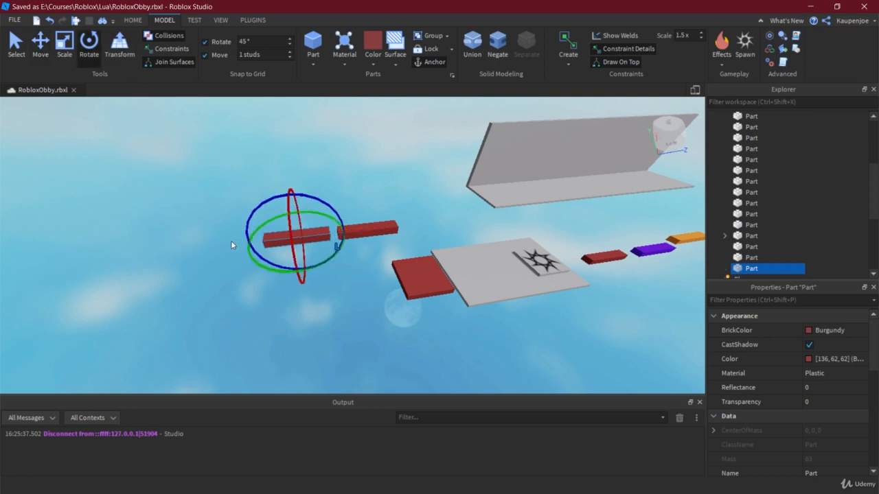
pyautogui.moveTo(262, 266); pyautogui.dragTo(217, 197)
# Center the crosswise bar on the end of the first bar, leaving a small jumping gap between them.
pyautogui.scroll(4, 379, 299)
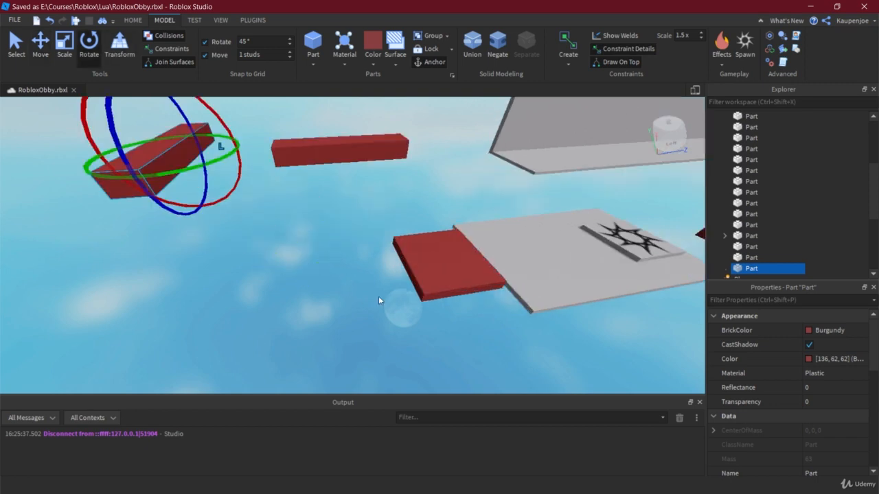
pyautogui.moveTo(379, 300); pyautogui.dragTo(355, 253, button='right')
pyautogui.scroll(2, 355, 253)
pyautogui.moveTo(355, 253); pyautogui.dragTo(343, 269, button='middle')
pyautogui.moveTo(343, 269); pyautogui.dragTo(341, 232, button='right')
pyautogui.moveTo(342, 232); pyautogui.dragTo(358, 242, button='middle')
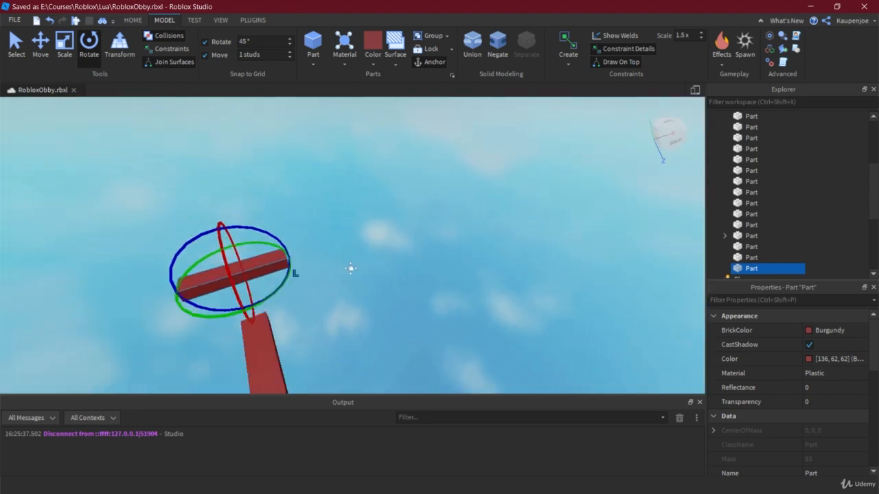
pyautogui.click(42, 45)
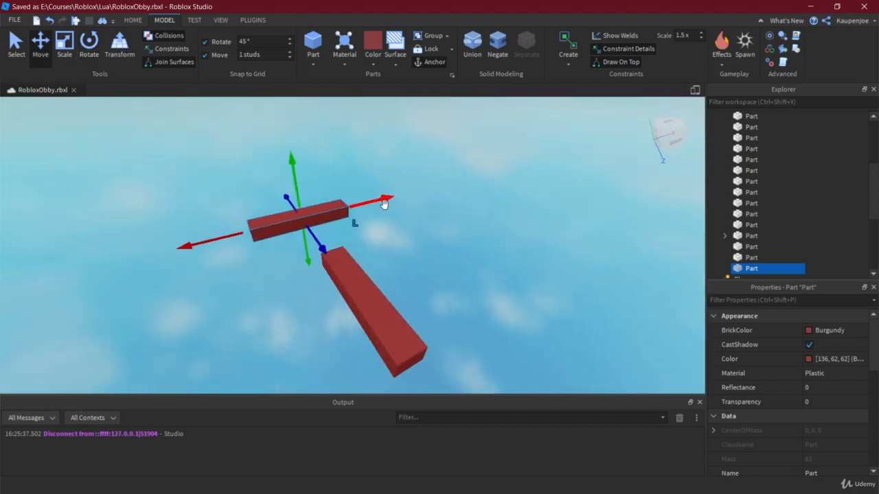
pyautogui.moveTo(384, 204); pyautogui.dragTo(396, 202)
pyautogui.moveTo(412, 237); pyautogui.dragTo(411, 260, button='right')
pyautogui.moveTo(410, 259); pyautogui.dragTo(317, 178, button='middle')
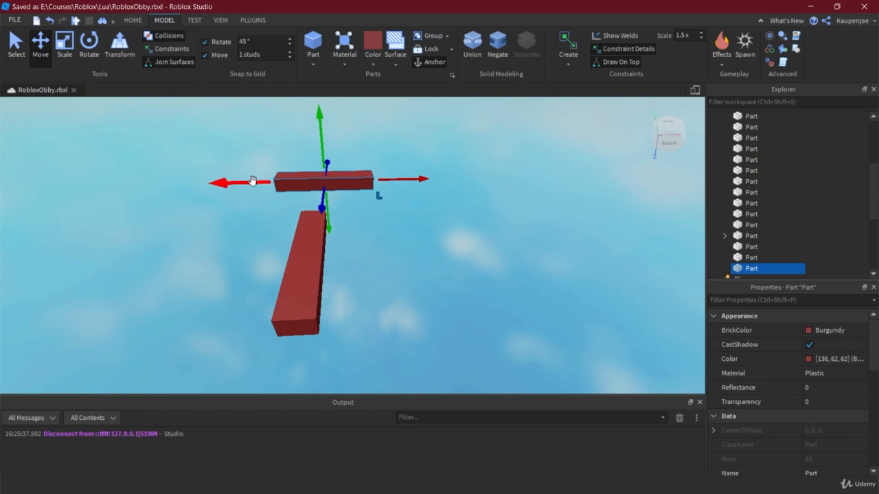
pyautogui.moveTo(253, 181); pyautogui.dragTo(246, 182)
pyautogui.moveTo(412, 250); pyautogui.dragTo(500, 302, button='middle')
pyautogui.moveTo(379, 252); pyautogui.dragTo(385, 261)
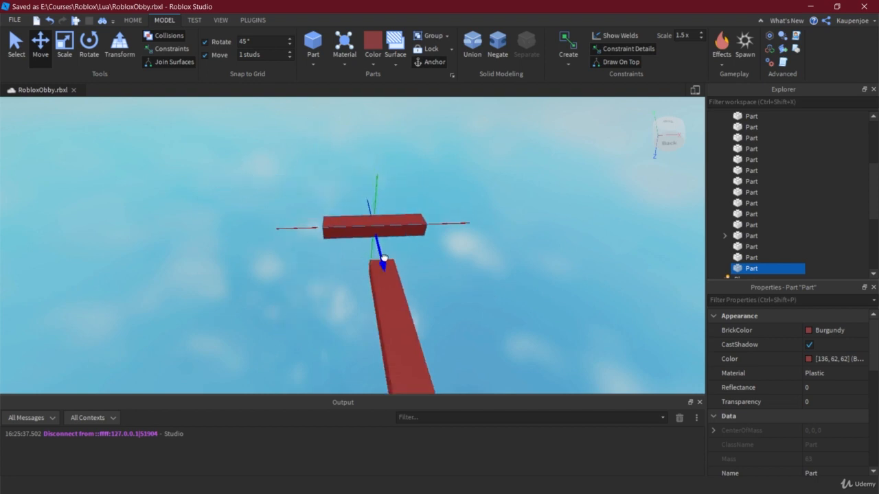
# Try to tilt the crosswise bar with the Rotate tool.
pyautogui.click(86, 46)
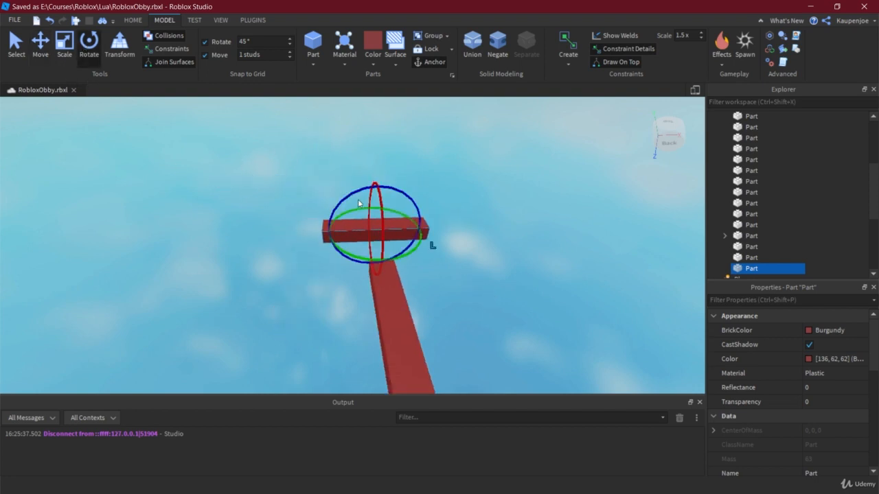
pyautogui.moveTo(353, 190); pyautogui.dragTo(349, 214)
pyautogui.click(498, 225)
# Duplicate the crosswise red bar and move the copy beyond it, farther along the course.
pyautogui.moveTo(498, 226); pyautogui.dragTo(474, 243, button='right')
pyautogui.press('d')
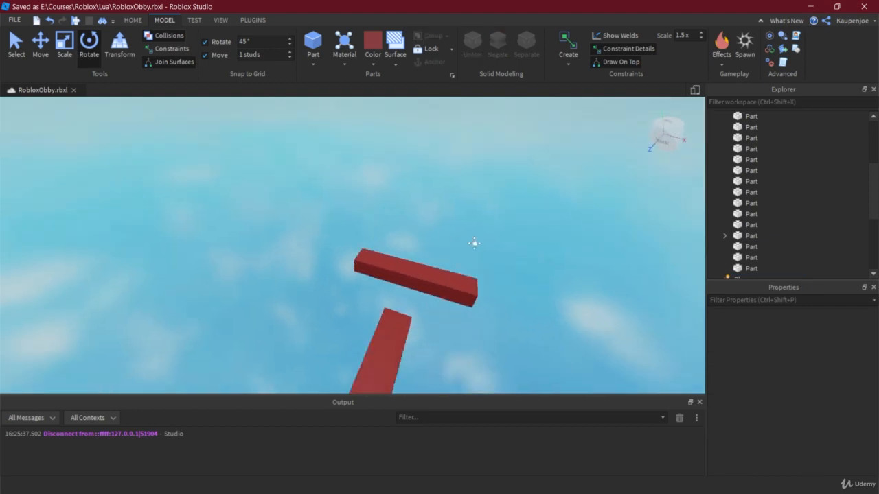
pyautogui.click(43, 53)
pyautogui.click(274, 249)
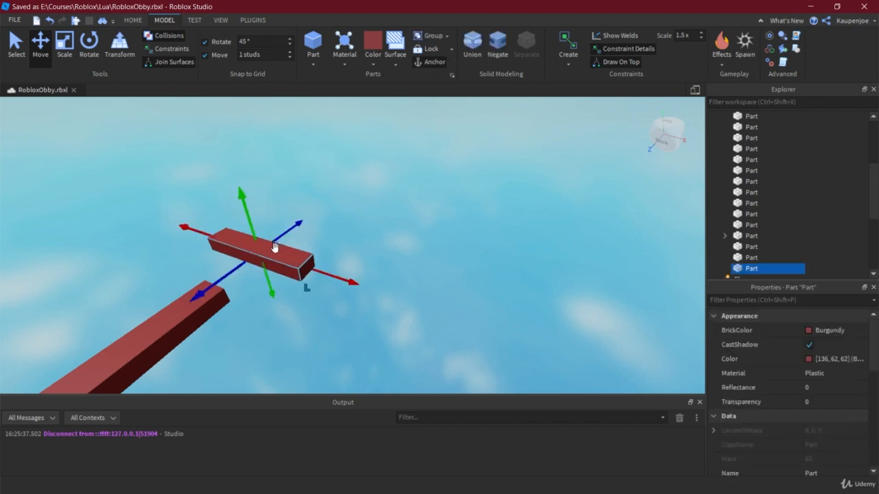
pyautogui.press('f')
pyautogui.click(375, 236)
pyautogui.click(337, 287)
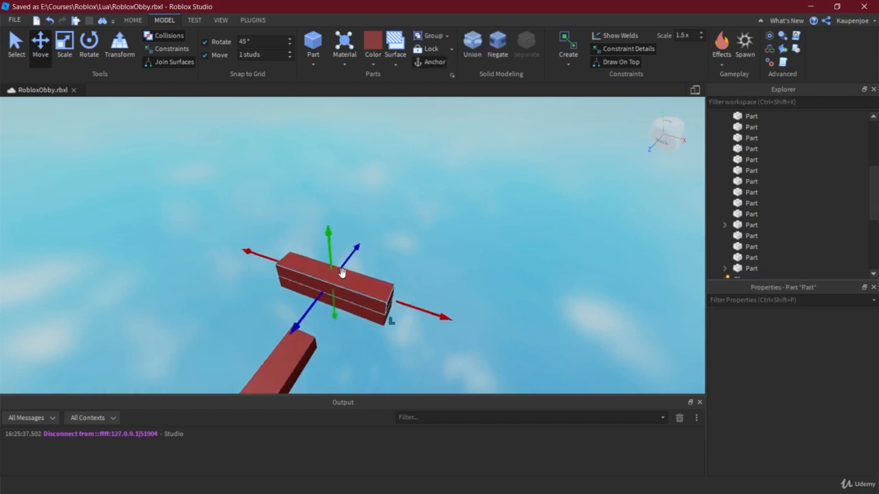
pyautogui.hotkey('ctrl', 'd')
pyautogui.moveTo(337, 287); pyautogui.dragTo(365, 245)
# Rotate the newest bar so it runs lengthwise along the course, perpendicular to the crosswise bar.
pyautogui.click(89, 48)
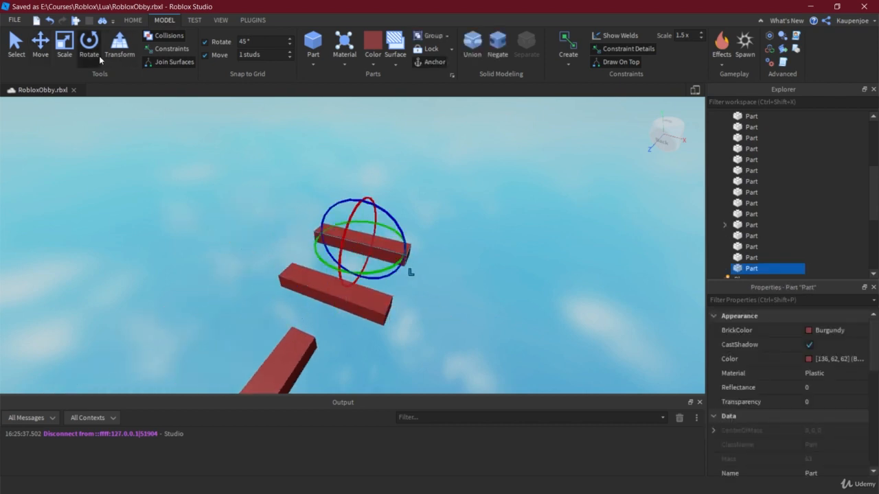
pyautogui.moveTo(313, 252); pyautogui.dragTo(330, 179)
pyautogui.click(363, 243)
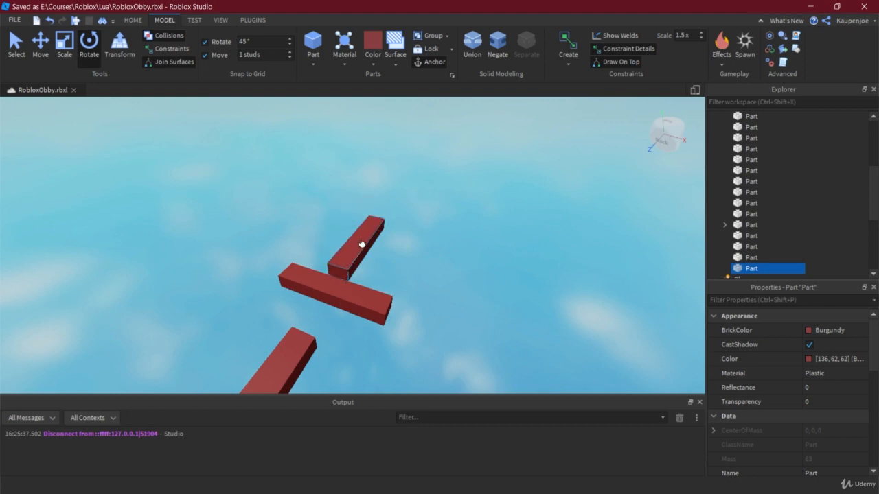
pyautogui.press('a')
pyautogui.press('d')
pyautogui.moveTo(474, 252); pyautogui.dragTo(302, 206, button='right')
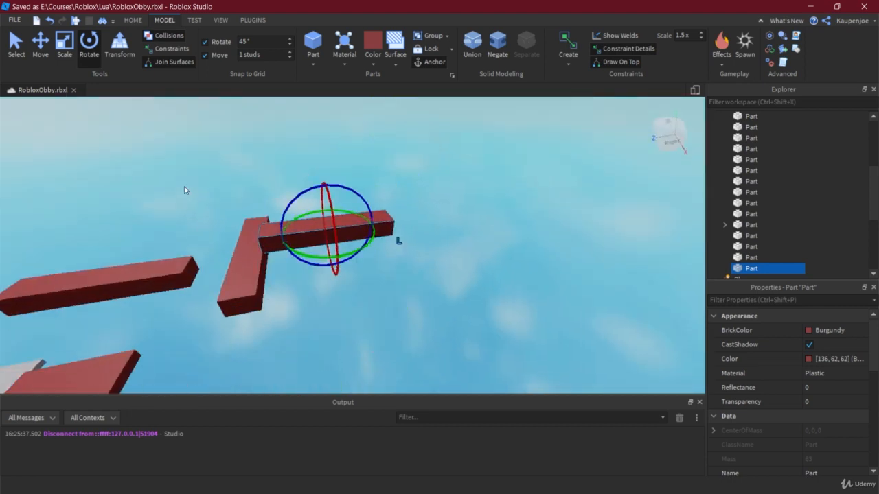
# Move the newest bar away from the crosswise bar and tilt it 45° upward along the course.
pyautogui.click(41, 46)
pyautogui.moveTo(254, 229); pyautogui.dragTo(295, 234)
pyautogui.click(88, 46)
pyautogui.moveTo(384, 182)
pyautogui.mouseDown()
pyautogui.moveTo(360, 229)
pyautogui.moveTo(383, 187)
pyautogui.mouseUp()
pyautogui.moveTo(452, 285); pyautogui.dragTo(447, 287, button='middle')
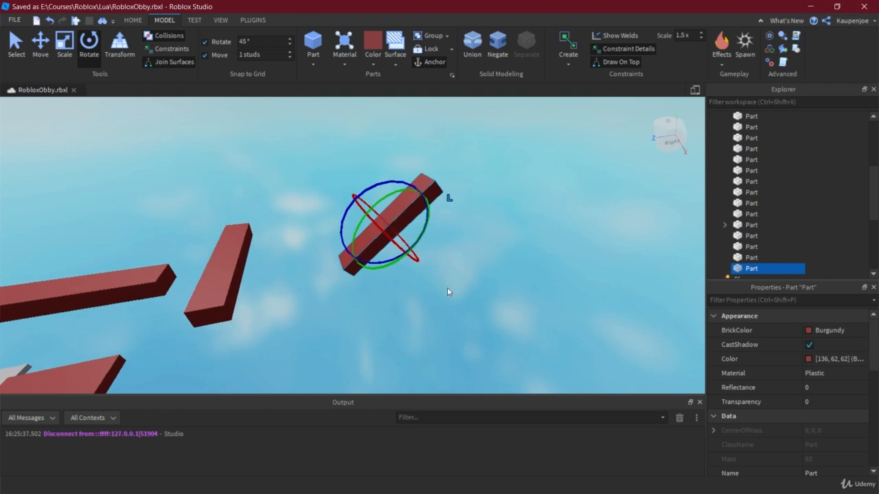
# Duplicate the tilted bar and place the copy parallel to it with a sideways gap.
pyautogui.hotkey('ctrl', 'd')
pyautogui.click(40, 46)
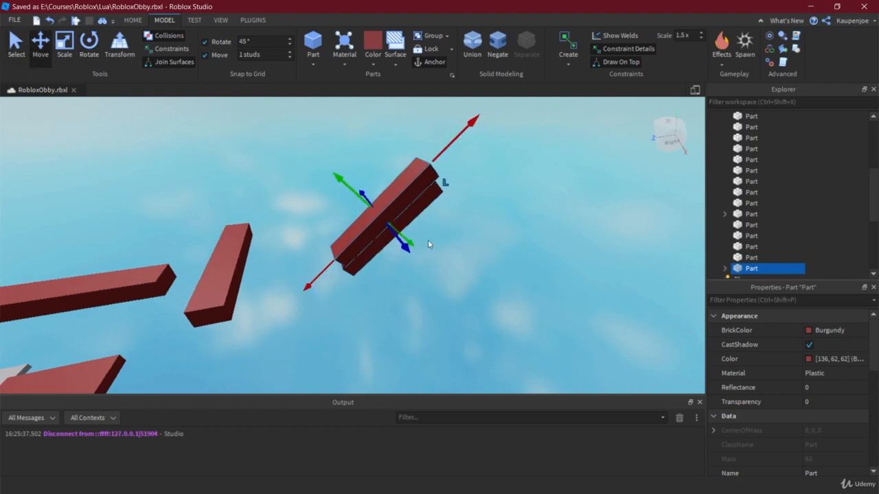
pyautogui.moveTo(417, 248); pyautogui.dragTo(460, 308)
pyautogui.moveTo(377, 282); pyautogui.dragTo(436, 278, button='right')
pyautogui.moveTo(287, 303); pyautogui.dragTo(467, 173)
# Duplicate a tilted bar again to form a row of three parallel ramps, nudging the third one into place.
pyautogui.click(329, 254)
pyautogui.click(379, 276)
pyautogui.hotkey('ctrl', 'd')
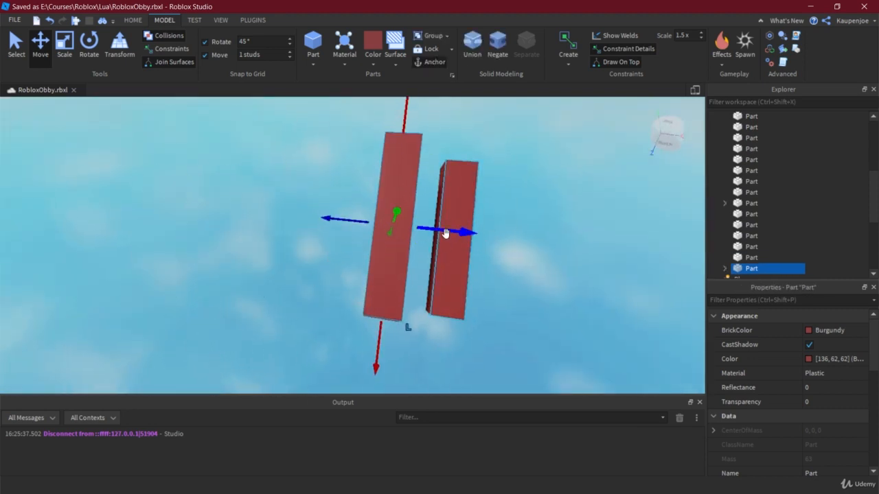
pyautogui.moveTo(445, 234); pyautogui.dragTo(357, 240)
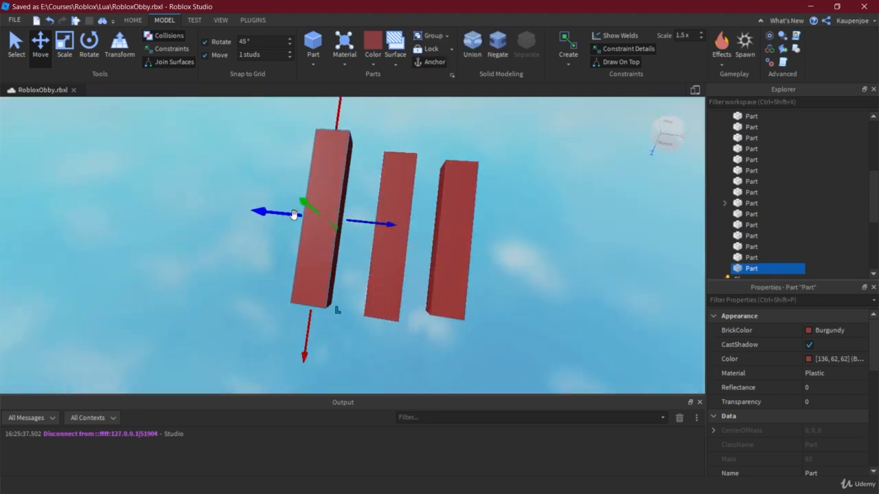
pyautogui.moveTo(304, 203); pyautogui.dragTo(315, 213)
# Nudge another of the three tilted bars to adjust its offset from its neighbors.
pyautogui.moveTo(437, 267); pyautogui.dragTo(364, 264, button='right')
pyautogui.press('d')
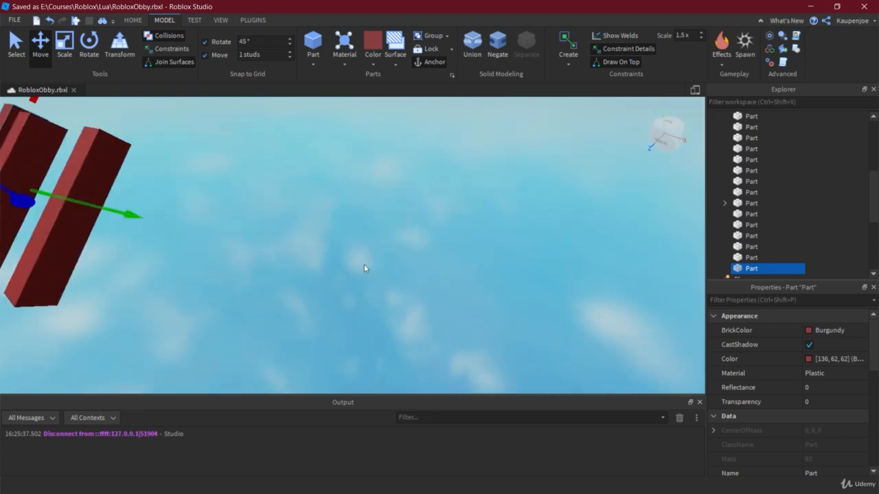
pyautogui.press('a')
pyautogui.click(208, 154)
pyautogui.moveTo(147, 172); pyautogui.dragTo(127, 172)
pyautogui.moveTo(243, 223); pyautogui.dragTo(241, 221, button='right')
pyautogui.press('w')
pyautogui.press('d')
pyautogui.press('a')
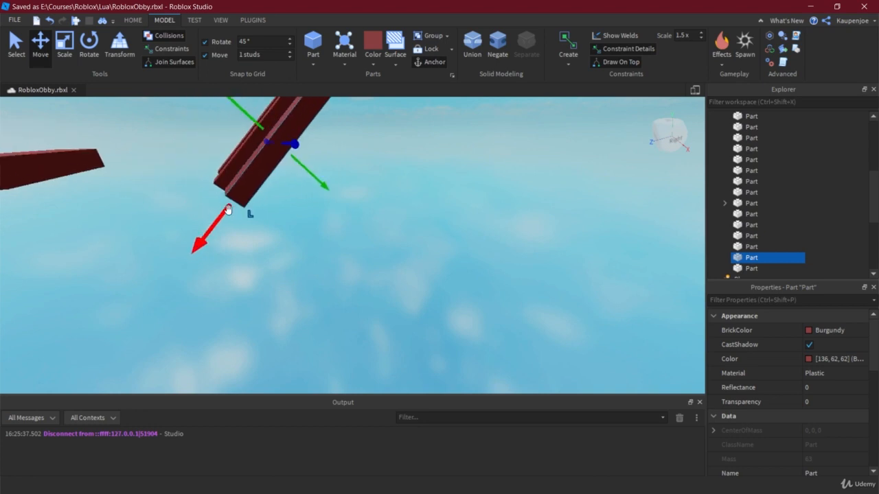
pyautogui.press('e')
pyautogui.press('a')
pyautogui.click(208, 269)
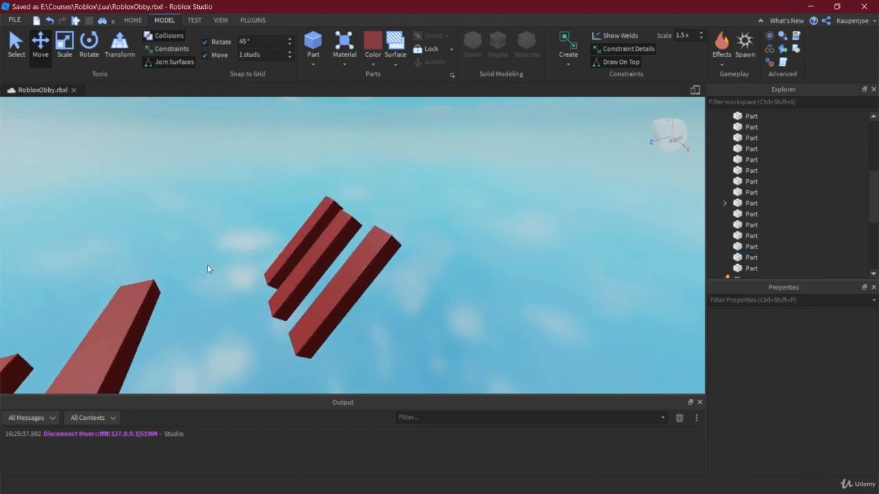
# Slide the farthest and nearest tilted bars along their length to adjust the row's staggering.
pyautogui.click(280, 262)
pyautogui.moveTo(354, 179); pyautogui.dragTo(363, 176)
pyautogui.click(350, 229)
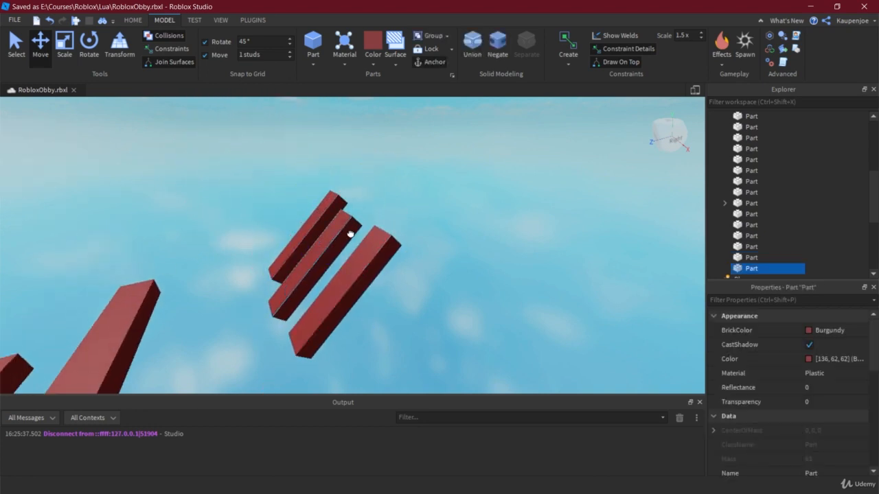
pyautogui.click(390, 236)
pyautogui.moveTo(389, 236); pyautogui.dragTo(394, 225)
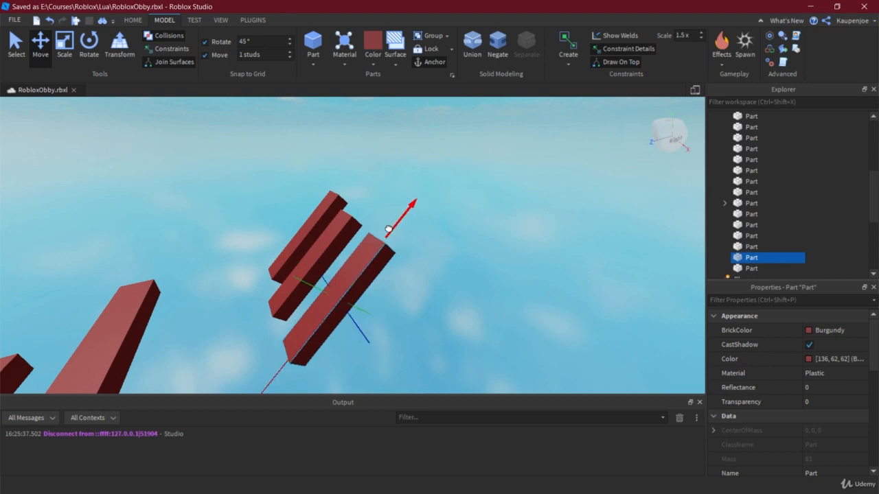
pyautogui.click(478, 245)
pyautogui.moveTo(477, 245); pyautogui.dragTo(454, 246, button='right')
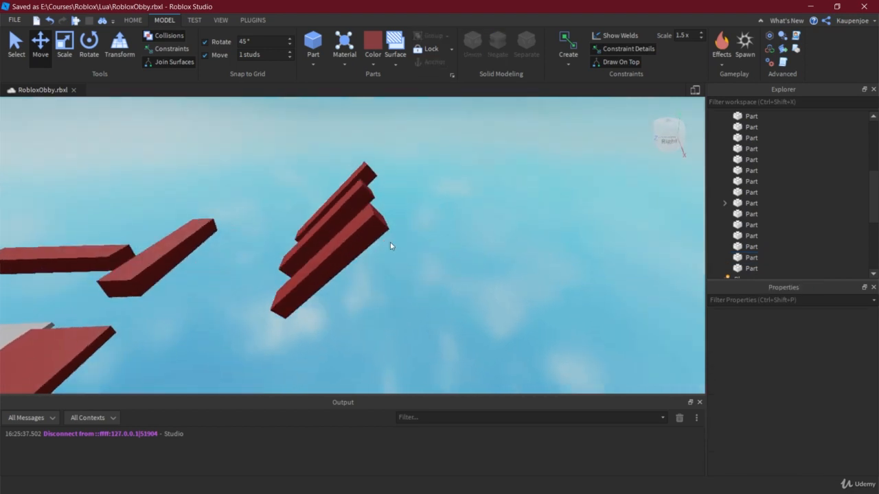
# Duplicate the flat crosswise bar and move the copy past the far side of the three tilted bars.
pyautogui.click(117, 258)
pyautogui.click(168, 268)
pyautogui.hotkey('ctrl', 'd')
pyautogui.click(228, 243)
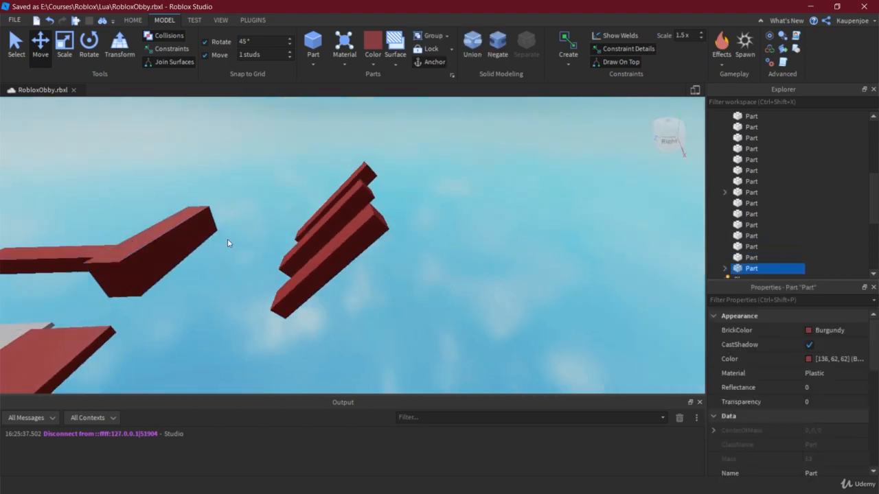
pyautogui.click(186, 231)
pyautogui.moveTo(203, 231); pyautogui.dragTo(439, 235)
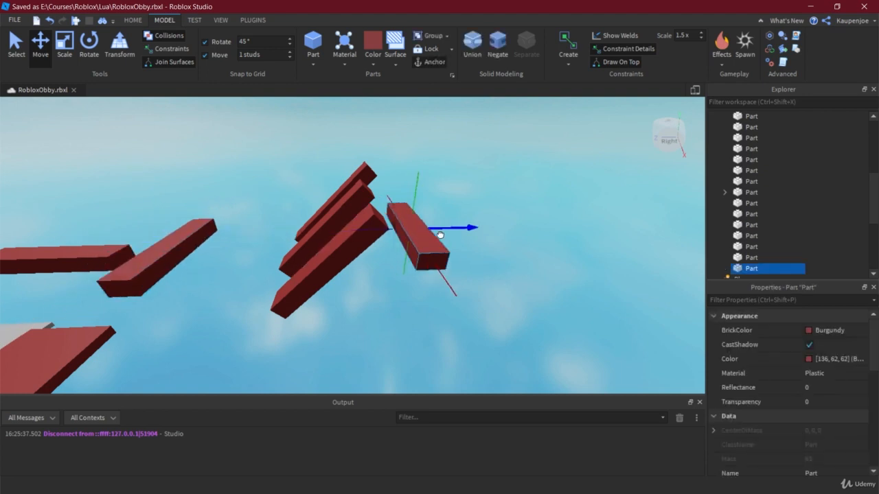
# Rotate the copied crosswise bar so it stands upright just beyond the three tilted bars.
pyautogui.click(63, 39)
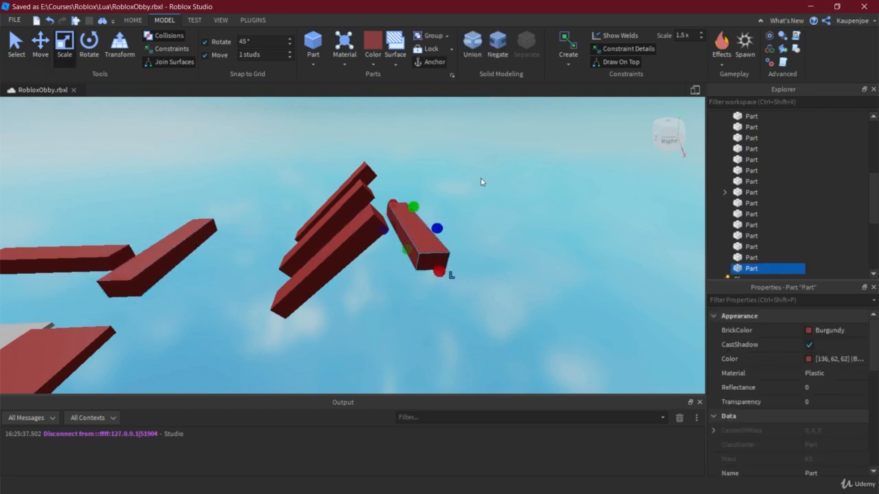
pyautogui.click(91, 58)
pyautogui.moveTo(422, 196); pyautogui.dragTo(435, 270)
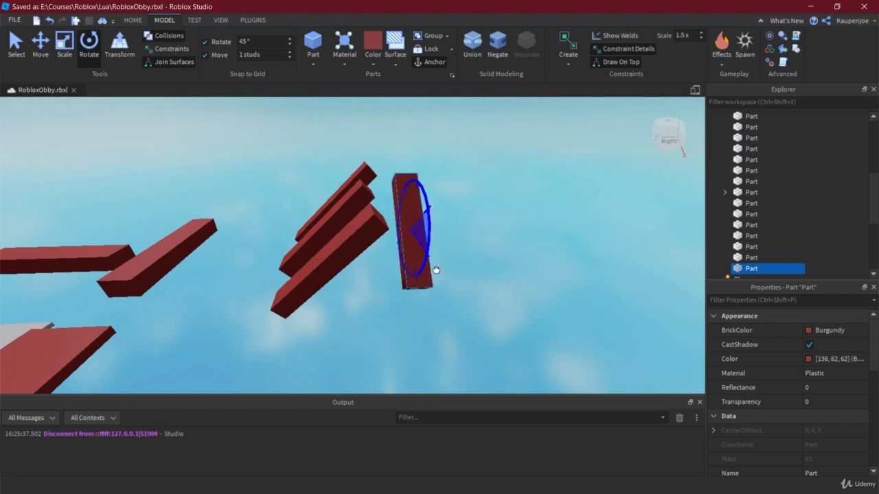
pyautogui.moveTo(440, 328); pyautogui.dragTo(415, 334)
pyautogui.press('w')
pyautogui.moveTo(408, 336); pyautogui.dragTo(420, 313, button='right')
pyautogui.scroll(-4, 419, 312)
pyautogui.click(440, 281)
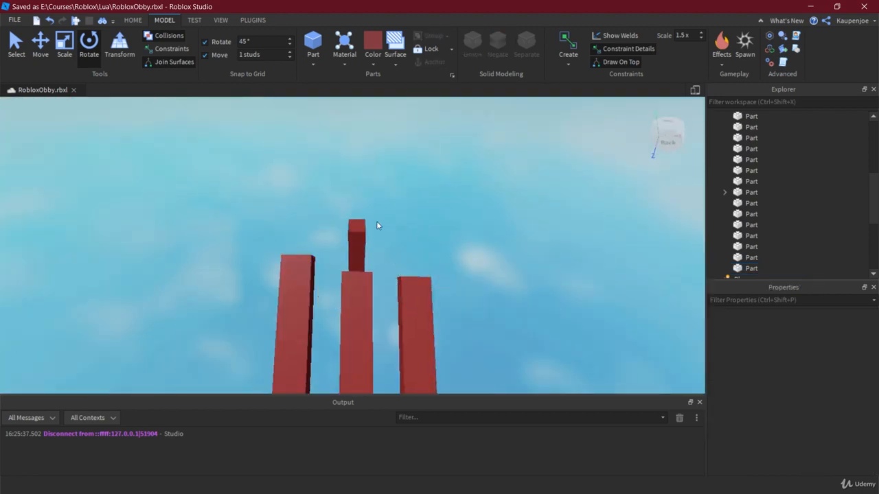
# Lower the upright bar so it sits close behind the middle tilted bar.
pyautogui.click(357, 236)
pyautogui.moveTo(484, 292); pyautogui.dragTo(221, 246, button='right')
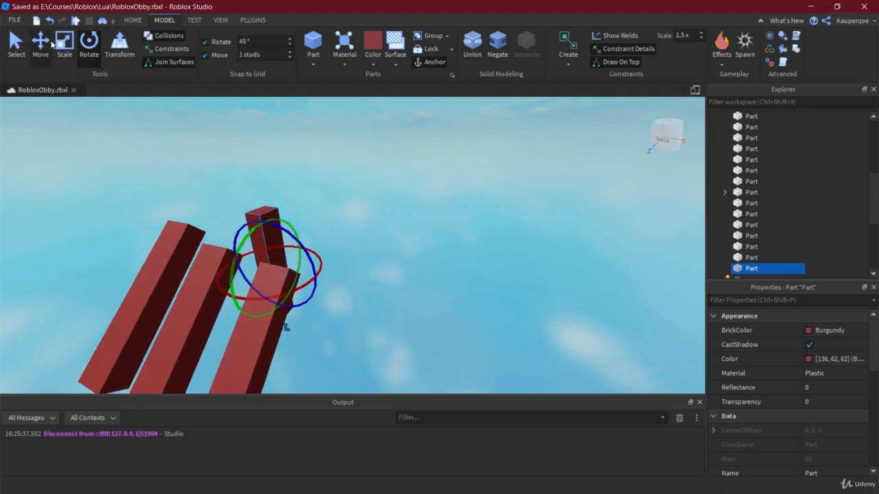
pyautogui.hotkey('ctrl', '2')
pyautogui.moveTo(258, 179); pyautogui.dragTo(256, 215)
pyautogui.moveTo(228, 330); pyautogui.dragTo(206, 343)
pyautogui.moveTo(233, 309); pyautogui.dragTo(353, 255, button='right')
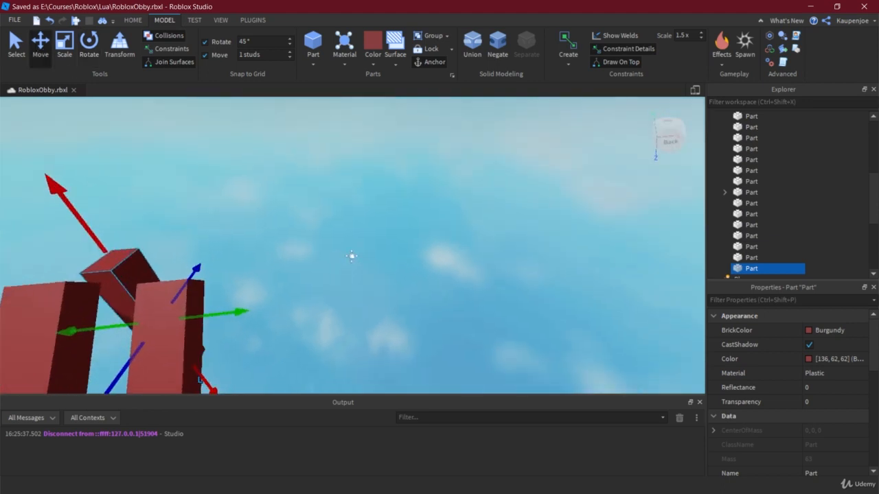
# Duplicate the upright bar, shift the copy sideways and lower it level with the original.
pyautogui.press('a')
pyautogui.press('d')
pyautogui.hotkey('ctrl', 'd')
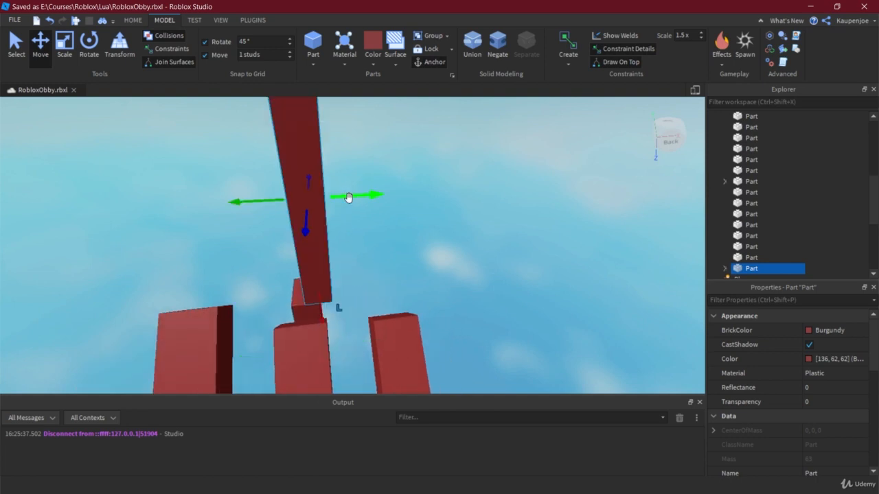
pyautogui.moveTo(349, 198); pyautogui.dragTo(412, 199)
pyautogui.scroll(-4, 499, 250)
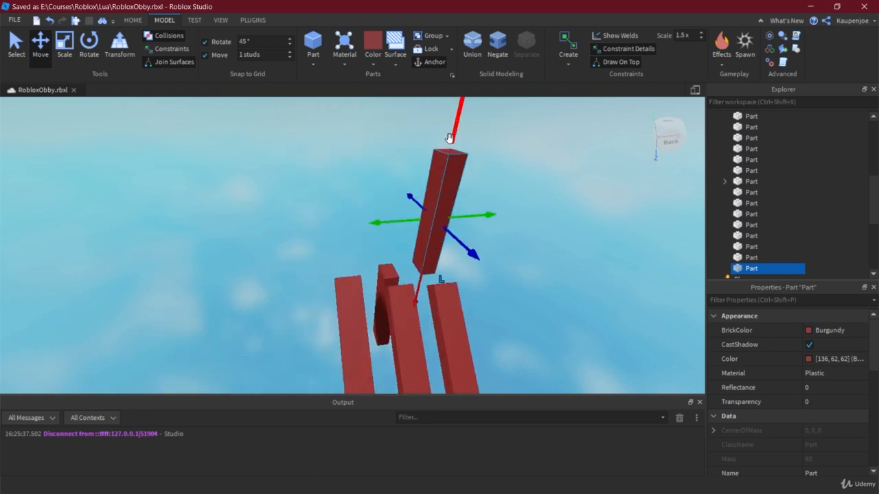
pyautogui.moveTo(449, 138); pyautogui.dragTo(440, 260)
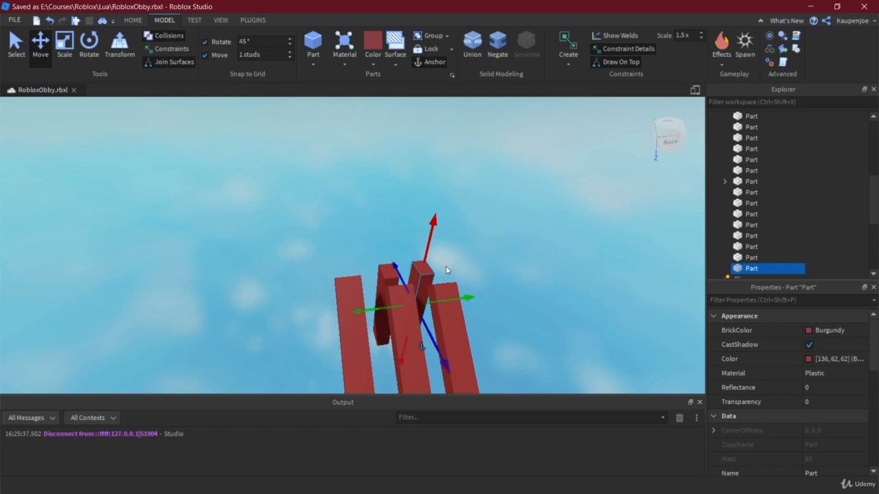
# Duplicate the upright bar again and place the copy on the opposite side, lowered to complete a row of three.
pyautogui.hotkey('ctrl', 'd')
pyautogui.moveTo(490, 219); pyautogui.dragTo(390, 224)
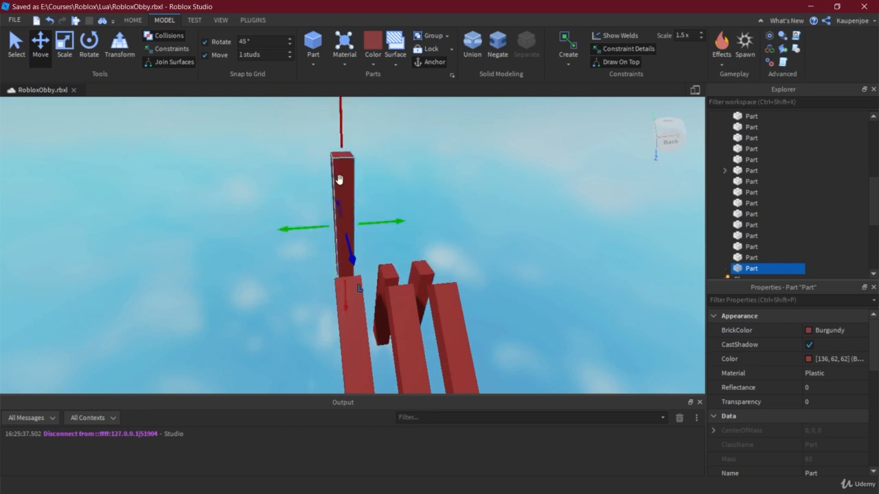
pyautogui.click(349, 145)
pyautogui.click(346, 156)
pyautogui.click(338, 131)
pyautogui.moveTo(347, 206); pyautogui.dragTo(350, 239)
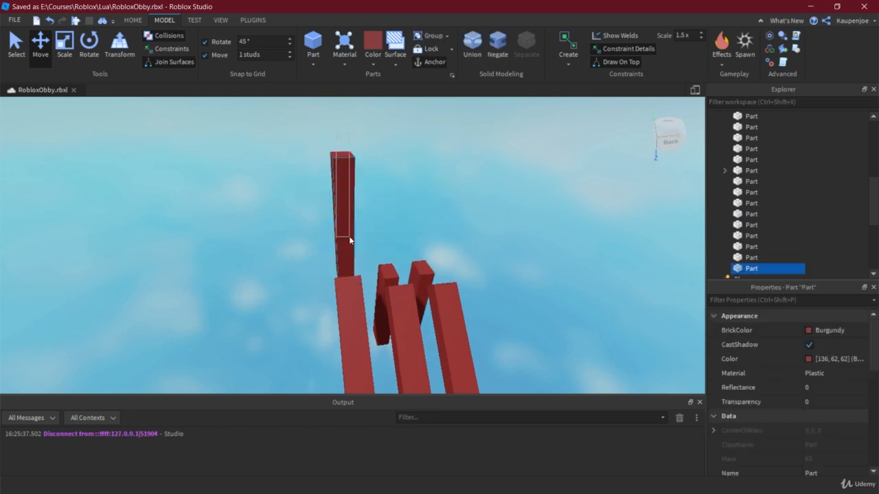
pyautogui.hotkey('ctrl', 'z')
pyautogui.click(346, 189)
pyautogui.moveTo(341, 124); pyautogui.dragTo(360, 245)
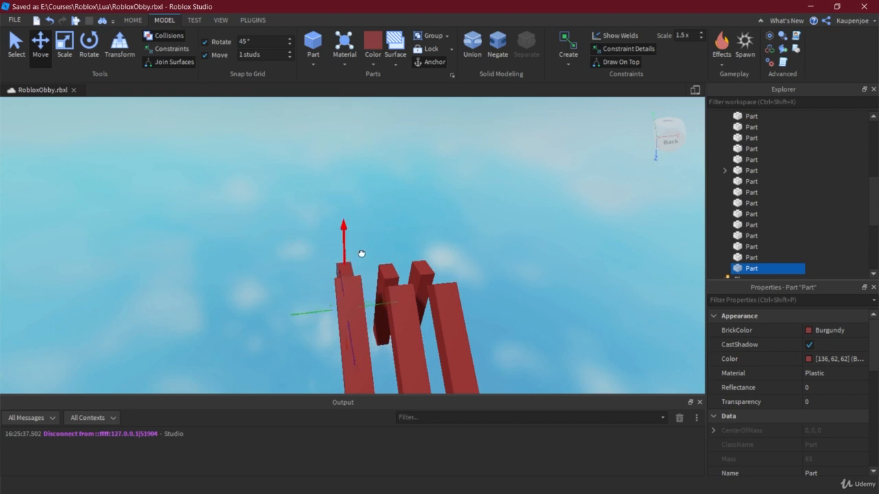
# Nudge the farthest upright bar along its length to adjust its height against its neighbors.
pyautogui.moveTo(386, 267); pyautogui.dragTo(443, 279, button='right')
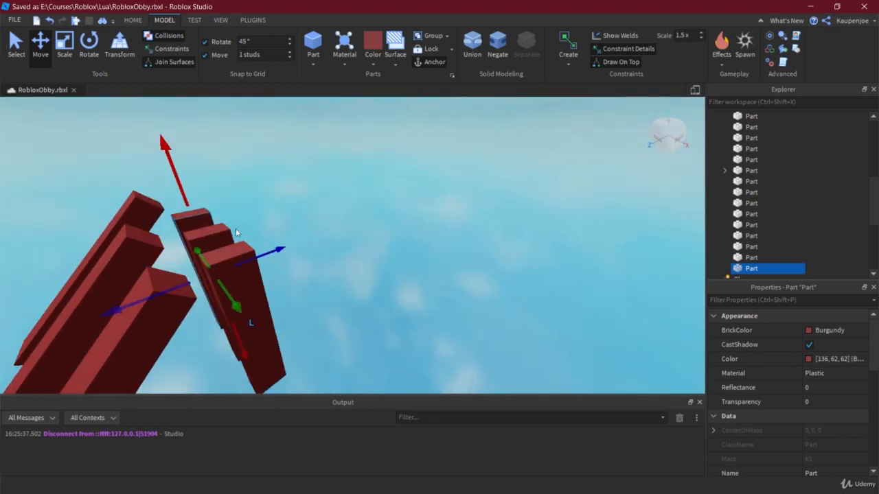
pyautogui.moveTo(179, 177); pyautogui.dragTo(160, 180)
pyautogui.click(173, 168)
pyautogui.scroll(-5, 325, 216)
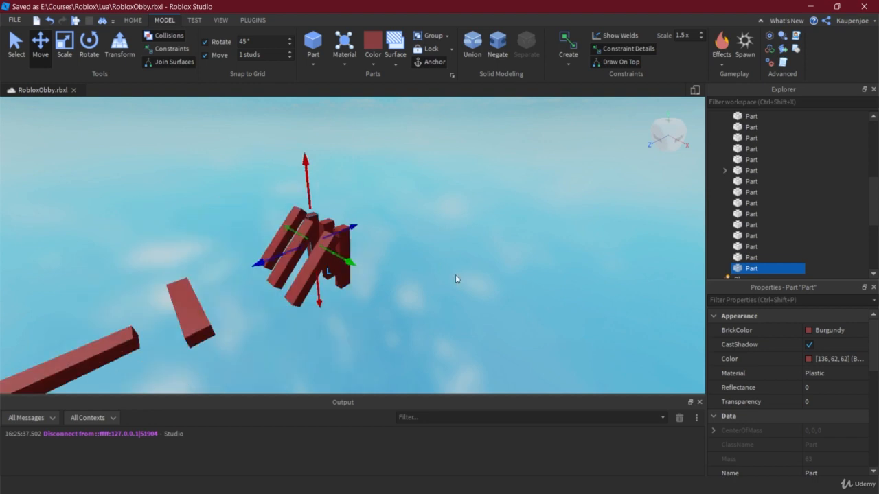
pyautogui.moveTo(455, 278); pyautogui.dragTo(439, 274, button='right')
# Duplicate the three tilted bars together, lift the copies clear and rotate them to slope the opposite way.
pyautogui.click(379, 261)
pyautogui.click(408, 284)
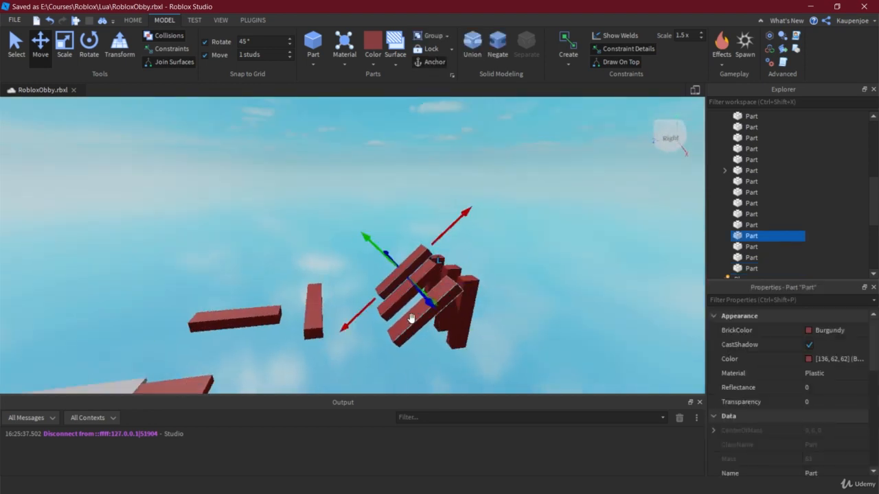
pyautogui.keyDown('ctrl'); pyautogui.click(402, 315); pyautogui.keyUp('ctrl')
pyautogui.moveTo(405, 305); pyautogui.dragTo(483, 332, button='right')
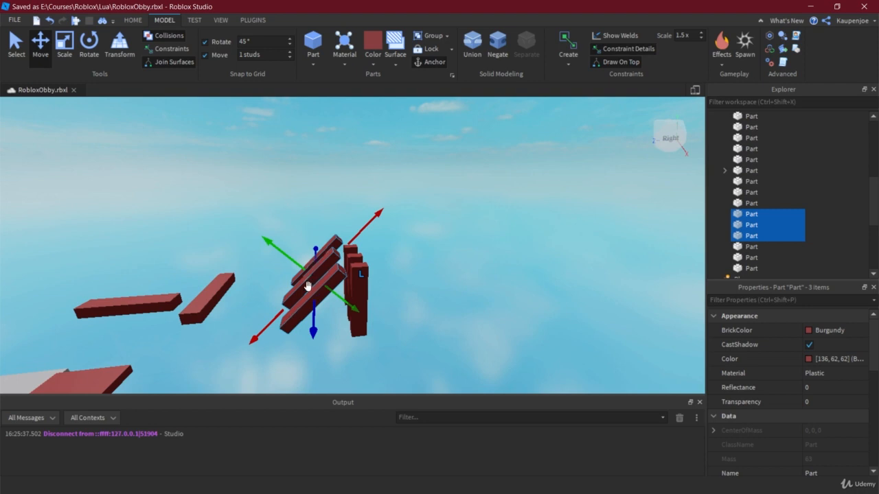
pyautogui.hotkey('ctrl', 'd')
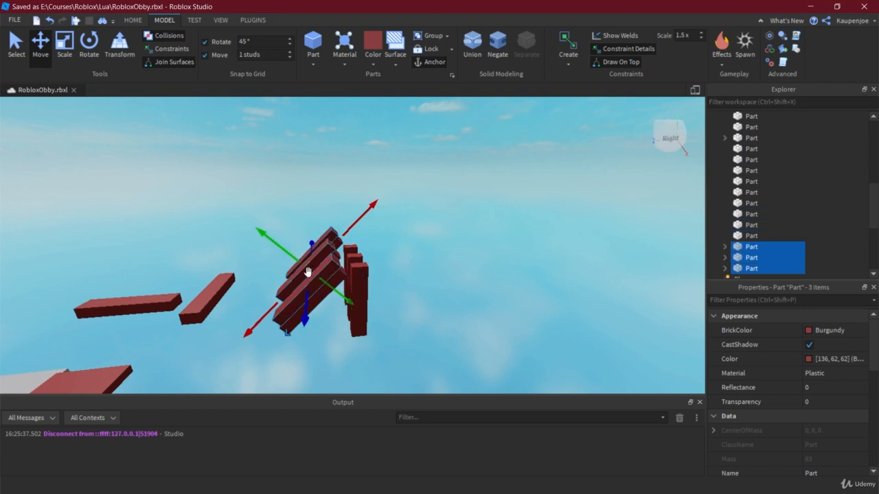
pyautogui.moveTo(357, 224); pyautogui.dragTo(443, 212)
pyautogui.click(85, 47)
pyautogui.click(43, 50)
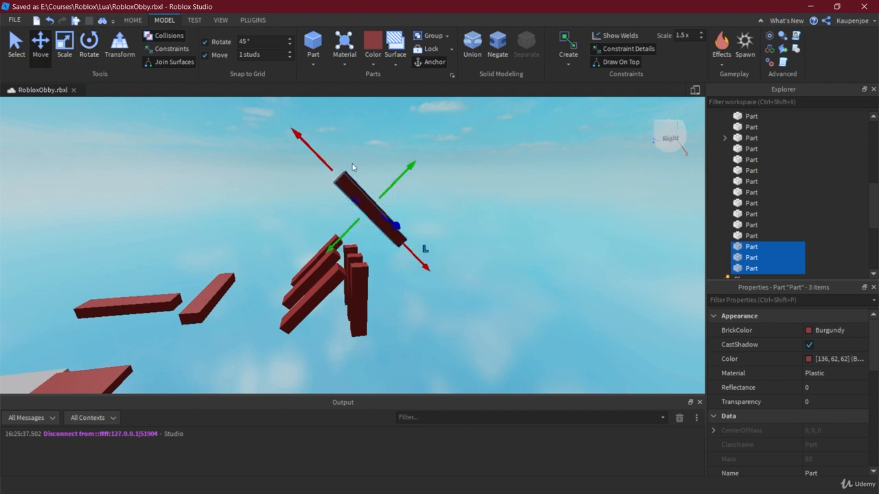
# Lower the three oppositely sloped copies into place on the far side of the upright bars.
pyautogui.moveTo(313, 150); pyautogui.dragTo(448, 248)
pyautogui.moveTo(373, 239); pyautogui.dragTo(387, 261)
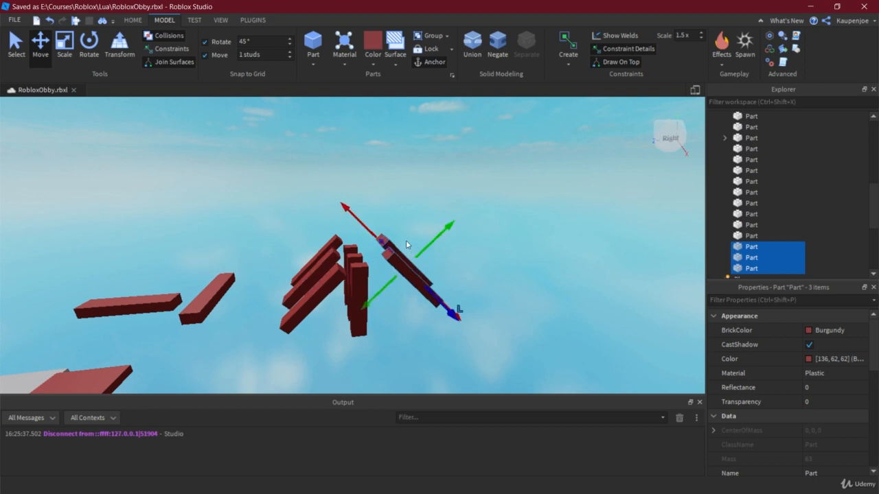
pyautogui.moveTo(431, 243); pyautogui.dragTo(423, 241)
pyautogui.click(490, 314)
# Try to raise the nearest upright bar slightly along its length.
pyautogui.click(359, 294)
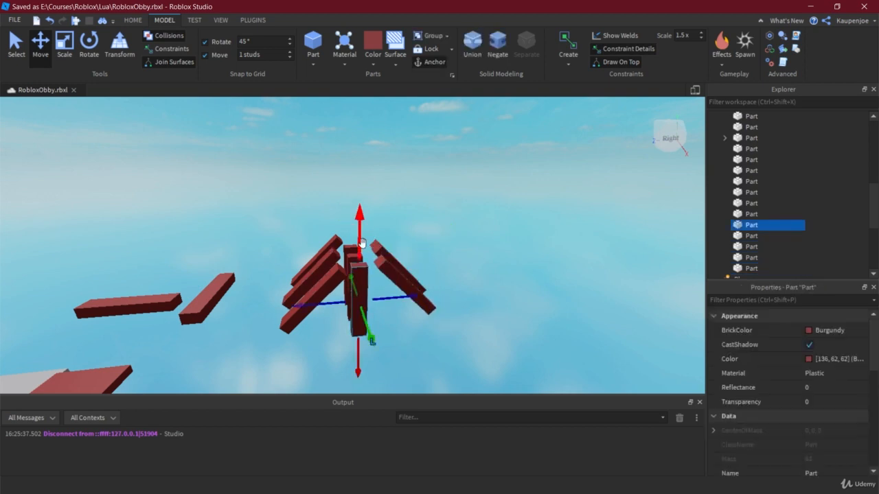
pyautogui.click(365, 219)
pyautogui.click(364, 269)
pyautogui.moveTo(360, 237); pyautogui.dragTo(358, 213)
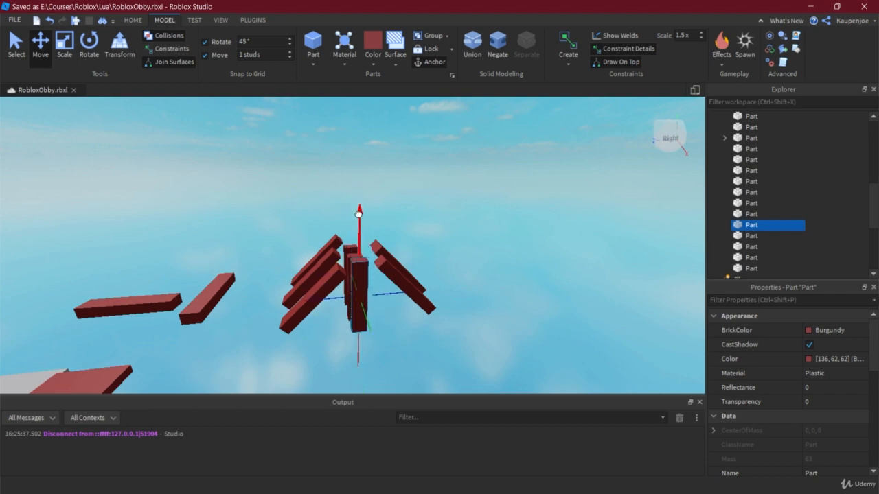
pyautogui.click(442, 243)
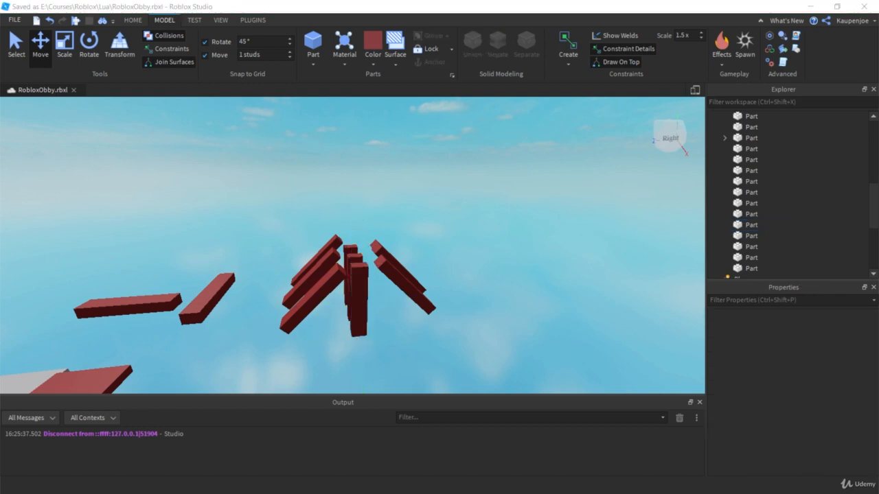
pyautogui.click(329, 193)
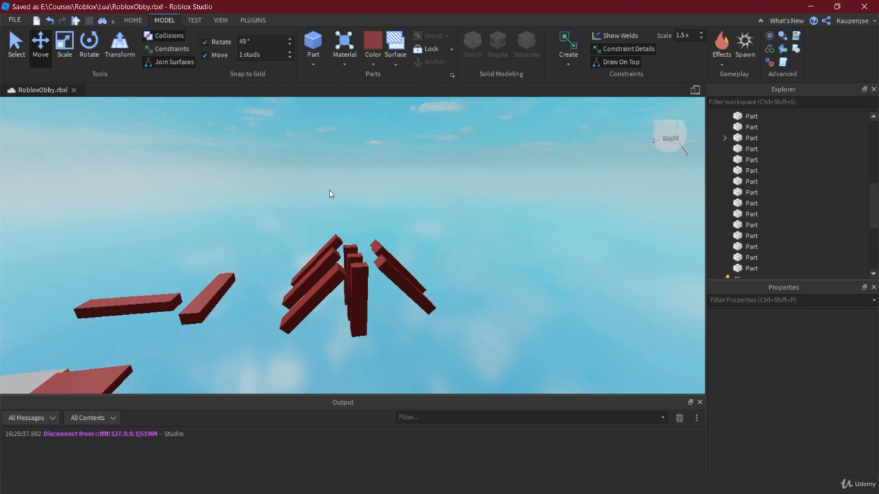
# Place two copies of the flat crosswise bar one after the other, slightly lower, beyond the descending ramps.
pyautogui.click(212, 305)
pyautogui.hotkey('ctrl', 'd')
pyautogui.moveTo(261, 300); pyautogui.dragTo(525, 285)
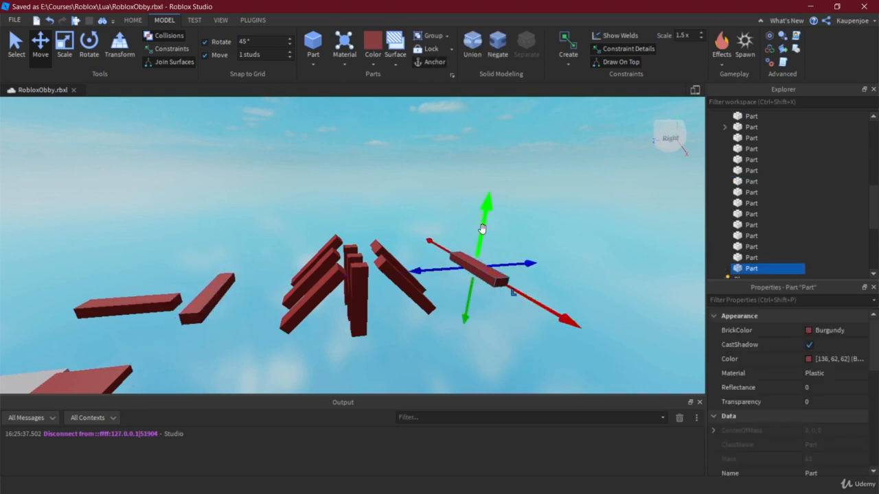
pyautogui.moveTo(482, 230); pyautogui.dragTo(475, 272)
pyautogui.press('d')
pyautogui.press('a')
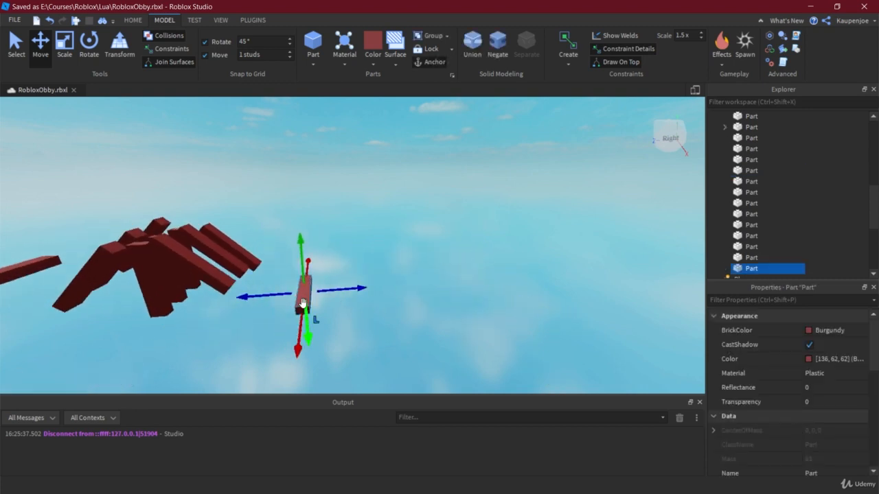
pyautogui.hotkey('ctrl', 'd')
pyautogui.moveTo(334, 288); pyautogui.dragTo(386, 283)
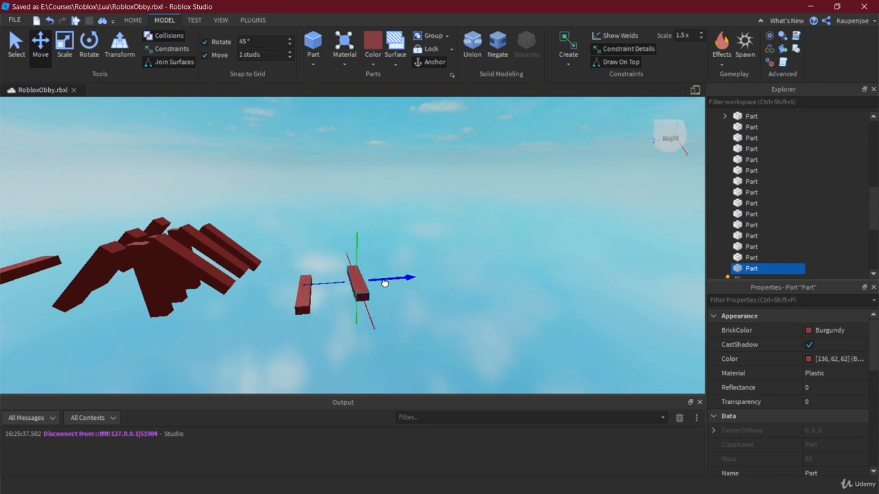
# Try to rotate the farther of the two crosswise copies.
pyautogui.click(89, 41)
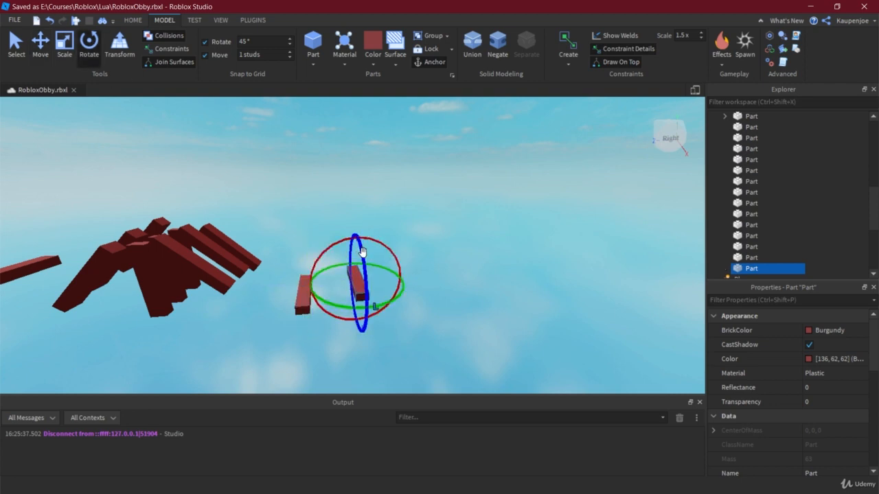
pyautogui.moveTo(362, 251); pyautogui.dragTo(361, 232)
pyautogui.moveTo(366, 283); pyautogui.dragTo(366, 283)
pyautogui.click(275, 220)
pyautogui.click(192, 264)
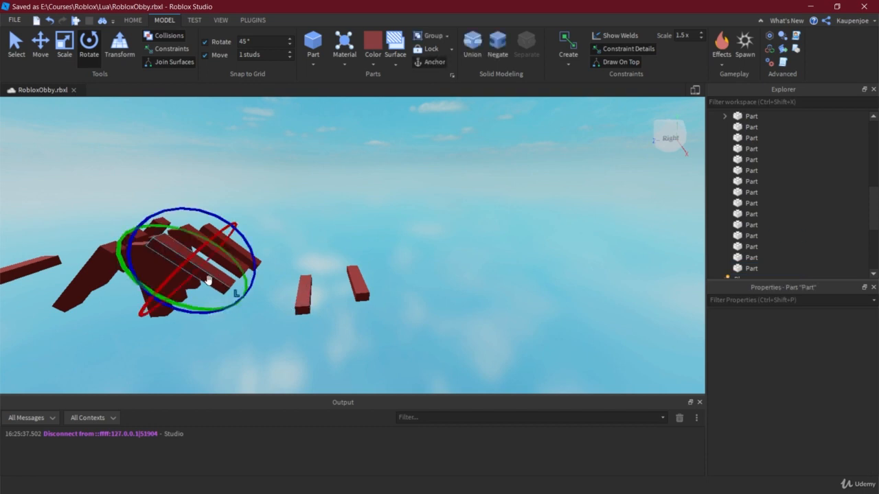
# Duplicate the flat lengthwise bar and move the copy past the two crosswise bars at the course's end.
pyautogui.scroll(3, 59, 251)
pyautogui.click(50, 263)
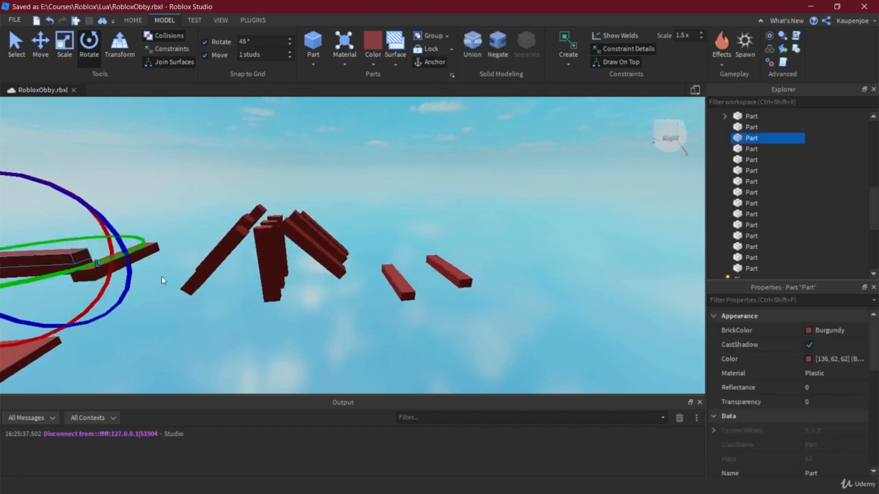
pyautogui.click(45, 44)
pyautogui.moveTo(141, 256); pyautogui.dragTo(557, 268)
pyautogui.moveTo(557, 269); pyautogui.dragTo(421, 331, button='middle')
pyautogui.moveTo(302, 246); pyautogui.dragTo(340, 251)
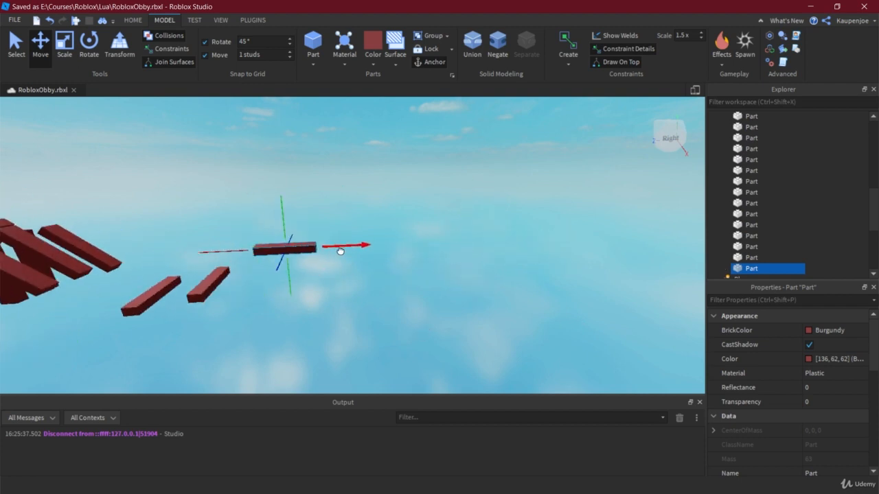
pyautogui.click(218, 234)
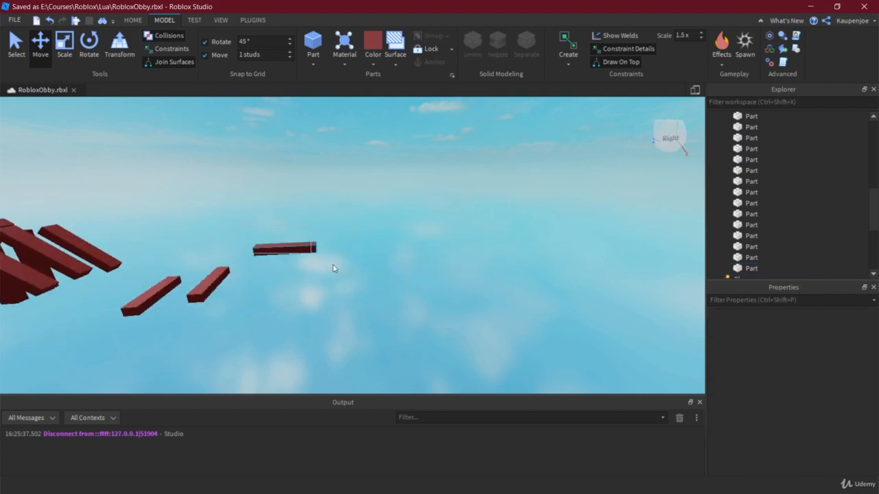
# Turn off rotation snapping and tilt the lengthwise bar at the course's end by a shallow angle.
pyautogui.click(311, 250)
pyautogui.moveTo(334, 269); pyautogui.dragTo(318, 302, button='right')
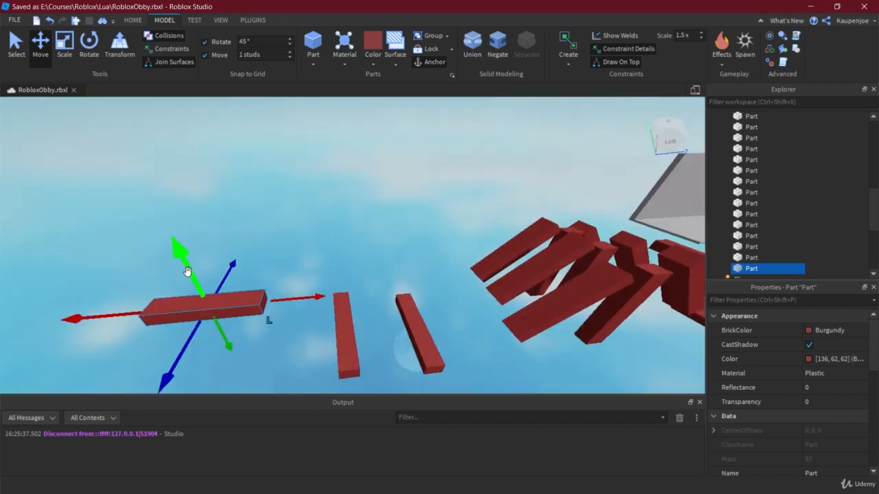
pyautogui.moveTo(187, 271); pyautogui.dragTo(226, 234, button='right')
pyautogui.click(100, 53)
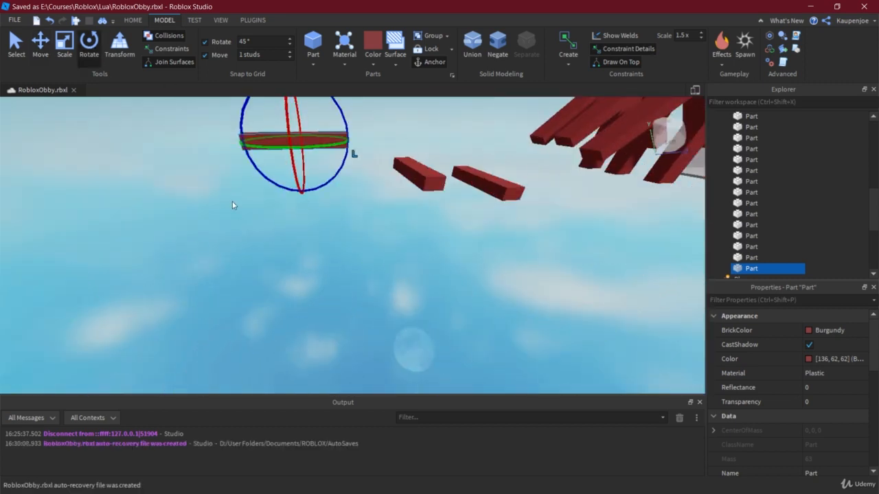
pyautogui.moveTo(232, 202); pyautogui.dragTo(227, 218, button='right')
pyautogui.click(180, 133)
pyautogui.press('a')
pyautogui.press('e')
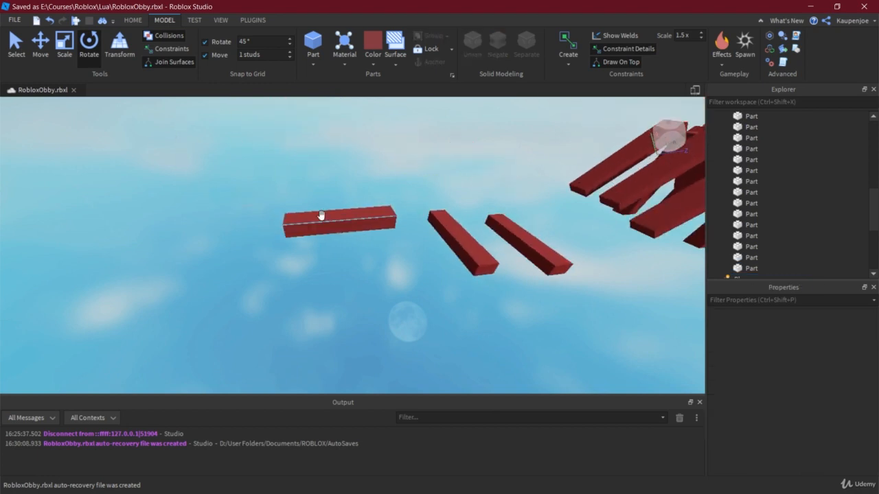
pyautogui.click(320, 215)
pyautogui.moveTo(309, 193); pyautogui.dragTo(326, 204)
pyautogui.moveTo(324, 204); pyautogui.dragTo(331, 201)
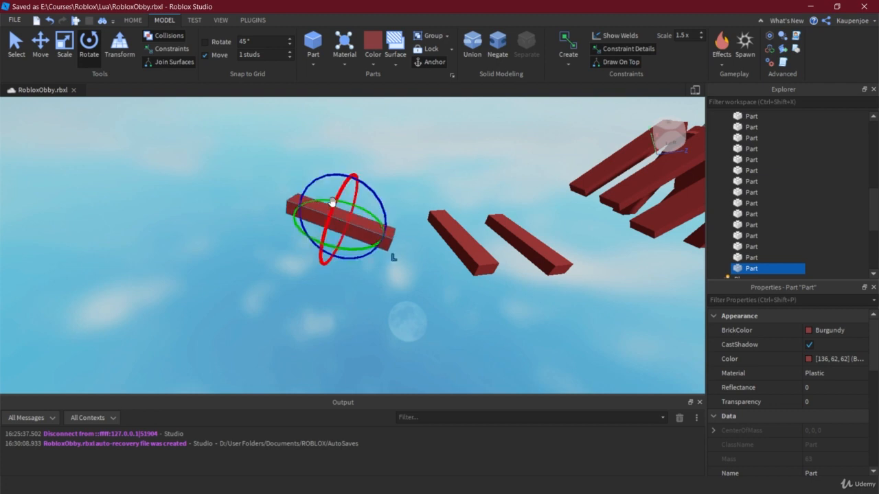
# Lengthen the tilted bar at the course's end and paste another red bar beyond its far end.
pyautogui.click(64, 47)
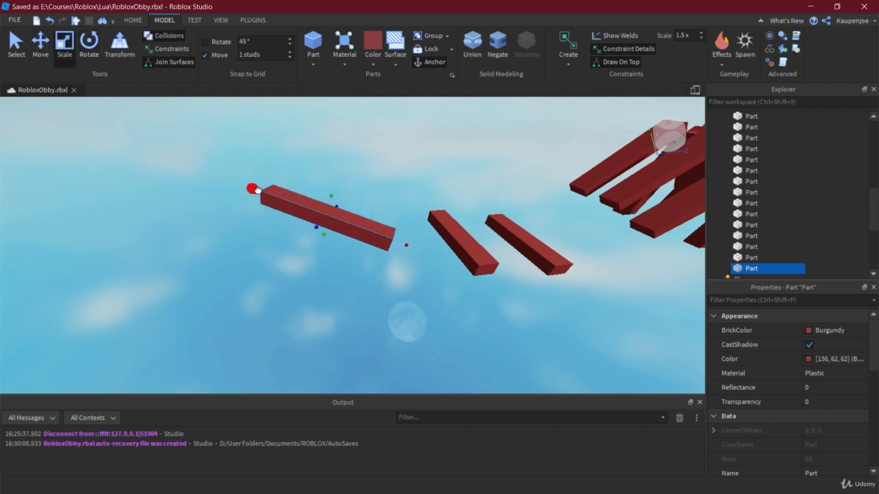
pyautogui.hotkey('ctrl', 'v')
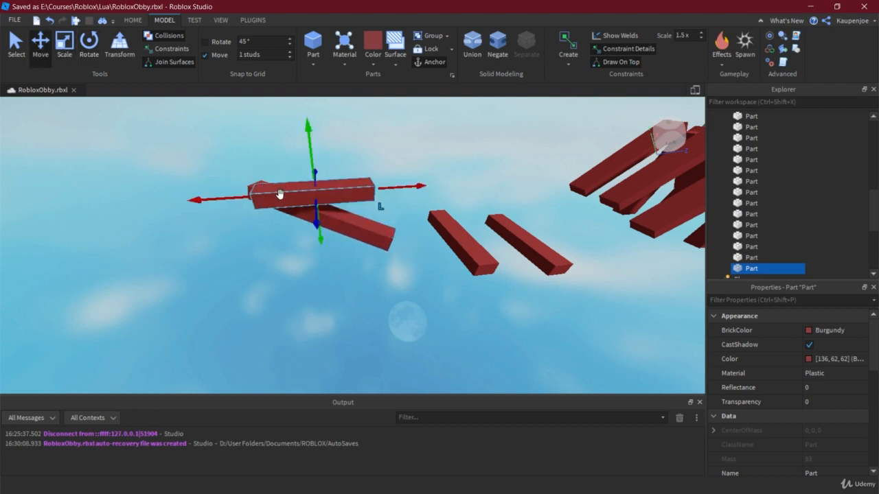
pyautogui.click(177, 209)
pyautogui.moveTo(278, 196); pyautogui.dragTo(97, 172)
pyautogui.moveTo(171, 261); pyautogui.dragTo(224, 286, button='right')
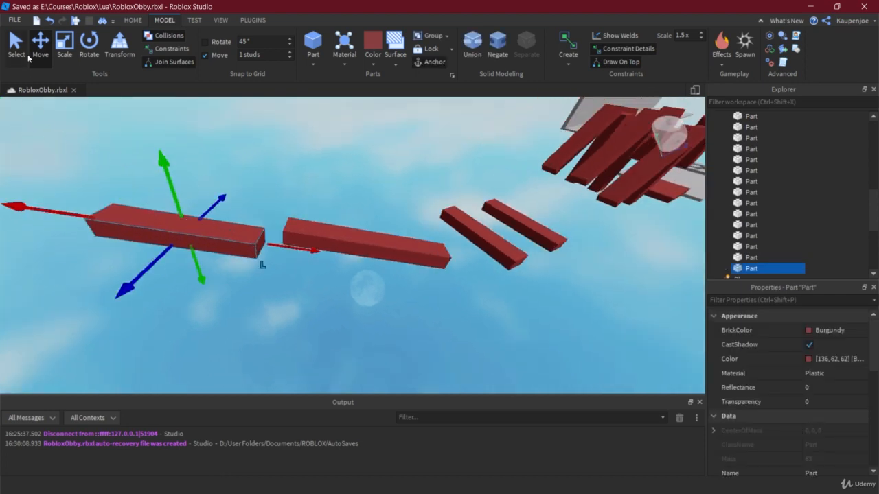
# Rotate the newly pasted end bar so it angles the opposite way to the lengthened bar before it.
pyautogui.click(88, 46)
pyautogui.moveTo(126, 274); pyautogui.dragTo(210, 274)
pyautogui.moveTo(144, 208); pyautogui.dragTo(121, 190)
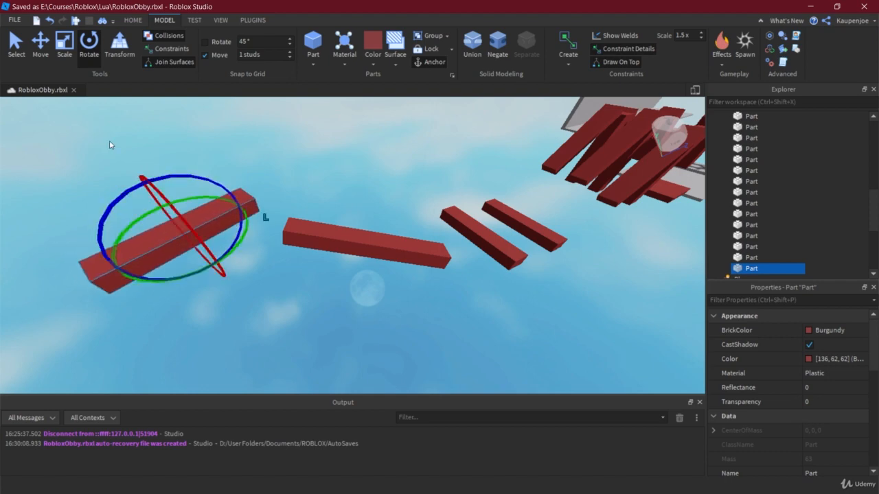
pyautogui.scroll(-5, 190, 180)
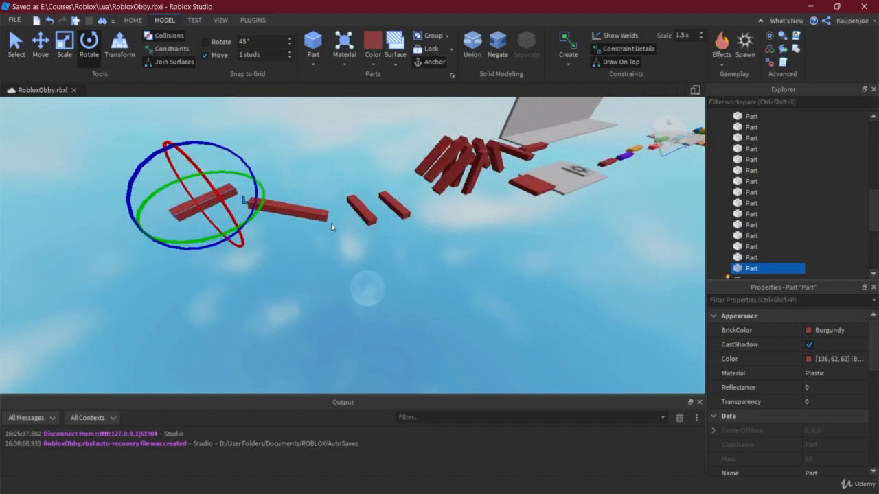
pyautogui.click(287, 276)
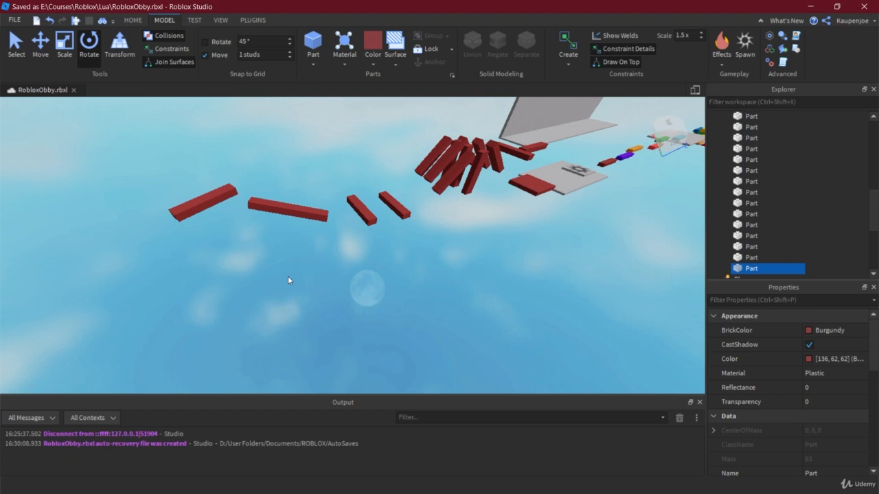
# Duplicate the angled end bar, turn the copy to a different angle and place it just past the original.
pyautogui.click(191, 206)
pyautogui.hotkey('ctrl', 'd')
pyautogui.click(41, 44)
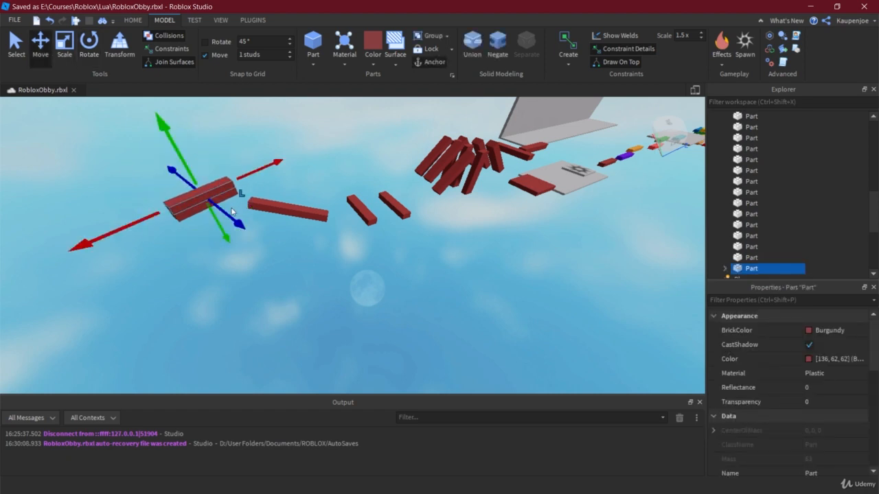
pyautogui.moveTo(232, 211); pyautogui.dragTo(192, 243)
pyautogui.click(89, 45)
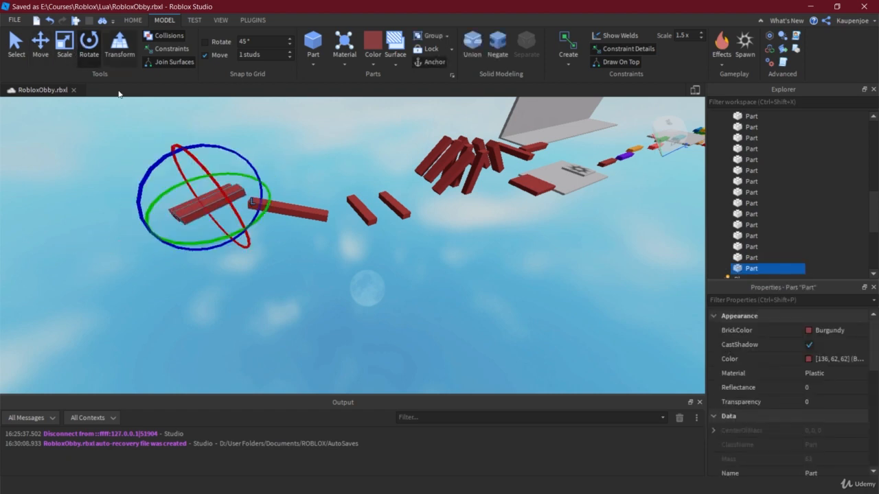
pyautogui.moveTo(153, 221); pyautogui.dragTo(6, 220)
pyautogui.click(41, 45)
pyautogui.click(180, 209)
pyautogui.press('a')
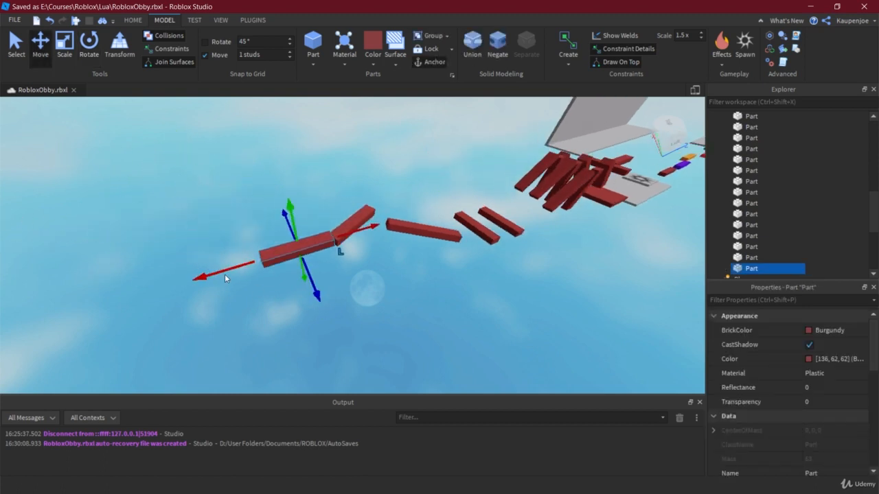
# Adjust the new end bar's position, duplicate it and move the copy farther out along the course.
pyautogui.click(224, 275)
pyautogui.click(272, 257)
pyautogui.moveTo(202, 276); pyautogui.dragTo(298, 274)
pyautogui.moveTo(214, 242); pyautogui.dragTo(164, 255)
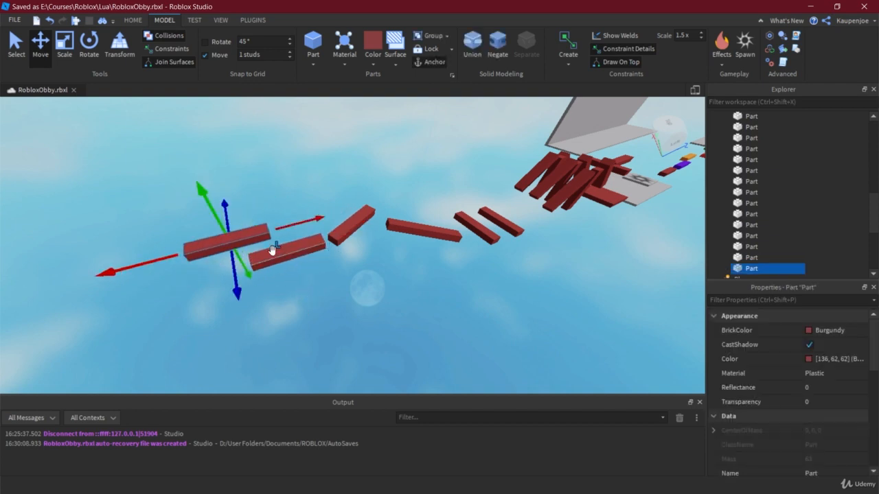
# Rotate the second-to-last bar slightly.
pyautogui.click(272, 250)
pyautogui.click(87, 45)
pyautogui.moveTo(307, 218); pyautogui.dragTo(318, 218)
# Tilt and roll the outermost bar slightly, and slide it away from its neighbour to leave a gap.
pyautogui.click(213, 240)
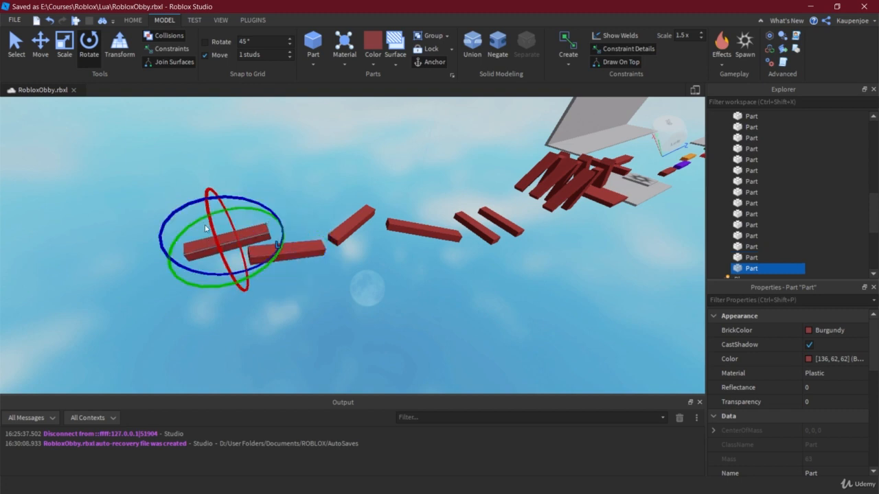
pyautogui.moveTo(179, 208); pyautogui.dragTo(169, 217)
pyautogui.moveTo(211, 250)
pyautogui.mouseDown()
pyautogui.moveTo(215, 268)
pyautogui.moveTo(203, 241)
pyautogui.mouseUp()
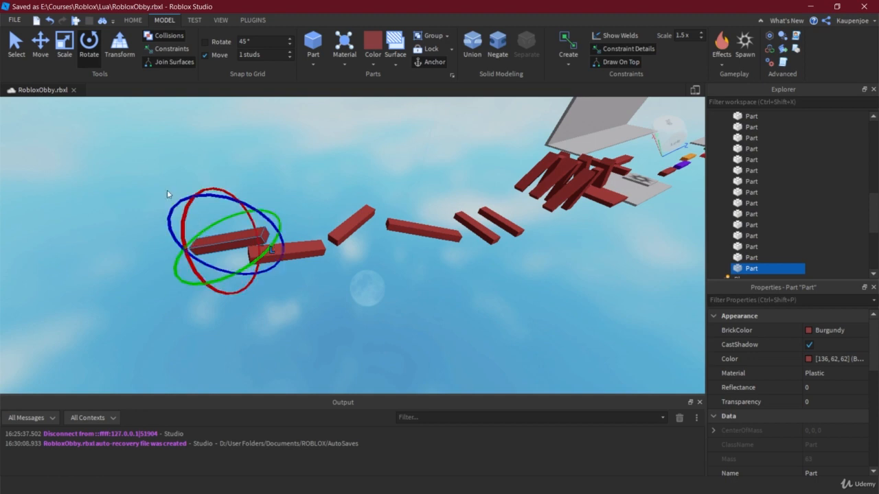
pyautogui.click(43, 41)
pyautogui.moveTo(302, 227); pyautogui.dragTo(273, 233)
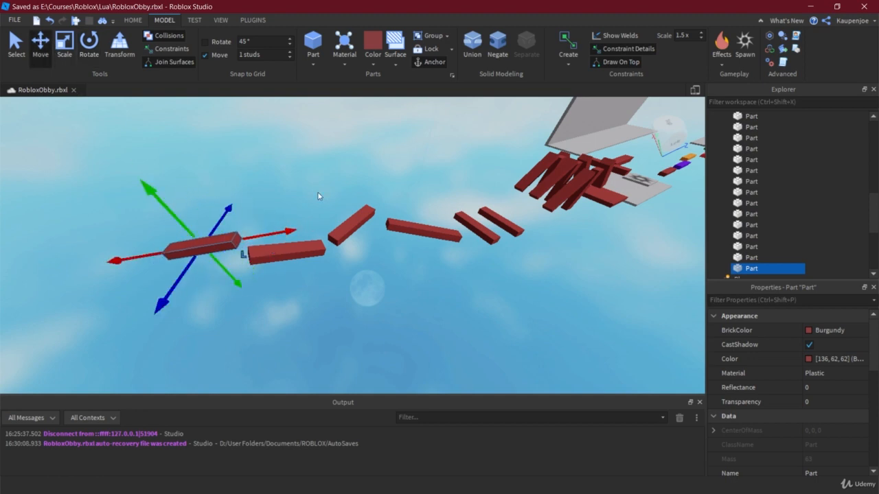
# Duplicate the steeply angled bar just past the lengthened one and pull the copy outward along its length.
pyautogui.click(354, 224)
pyautogui.click(343, 235)
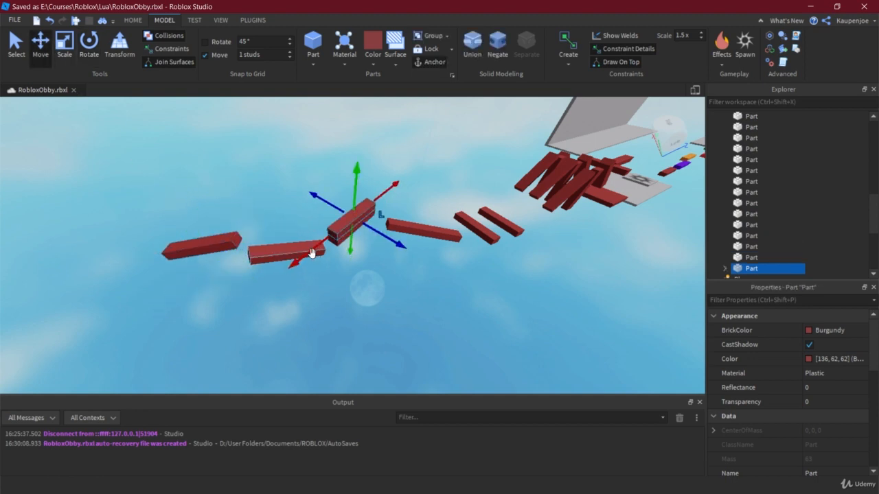
pyautogui.moveTo(311, 253); pyautogui.dragTo(225, 307)
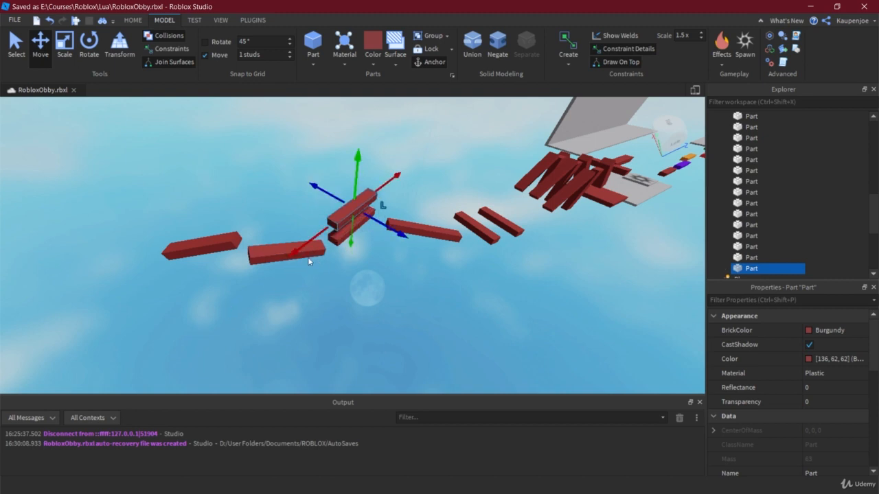
pyautogui.moveTo(309, 261); pyautogui.dragTo(269, 286)
# Rotate the pulled-out copy about two axes so it is turned and rolled differently from the original.
pyautogui.click(88, 59)
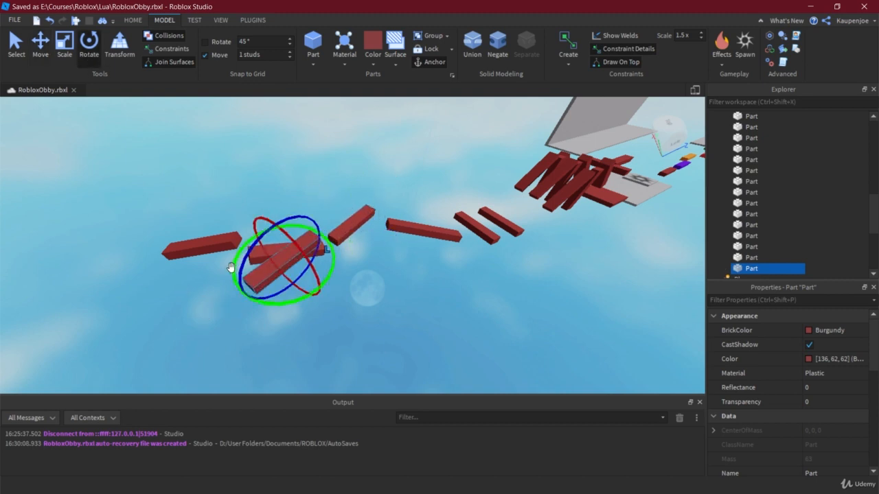
pyautogui.moveTo(232, 260); pyautogui.dragTo(250, 252)
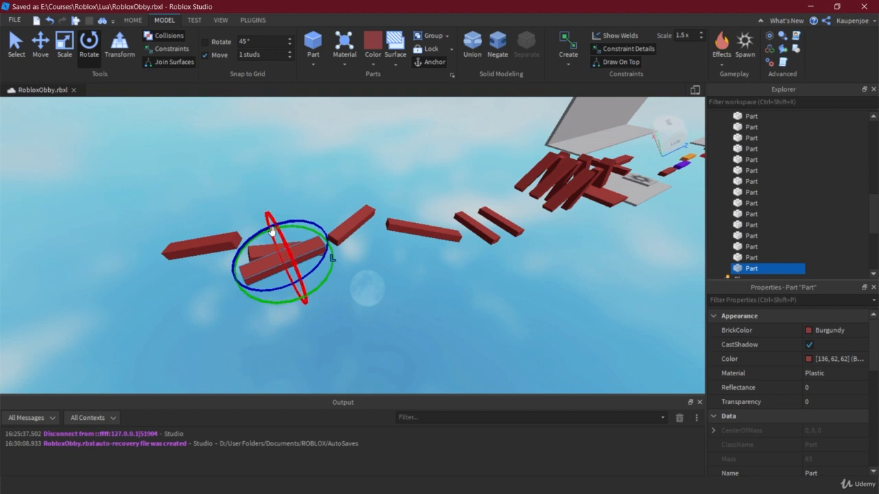
pyautogui.moveTo(284, 222); pyautogui.dragTo(316, 225)
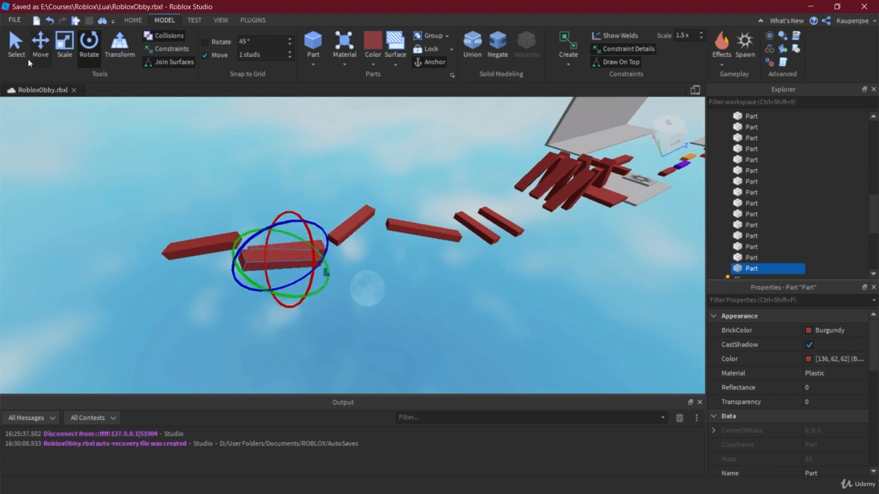
# Move the rotated copy outward and slightly down so it lies in front of the course's outermost bar.
pyautogui.click(42, 49)
pyautogui.moveTo(198, 265); pyautogui.dragTo(84, 259)
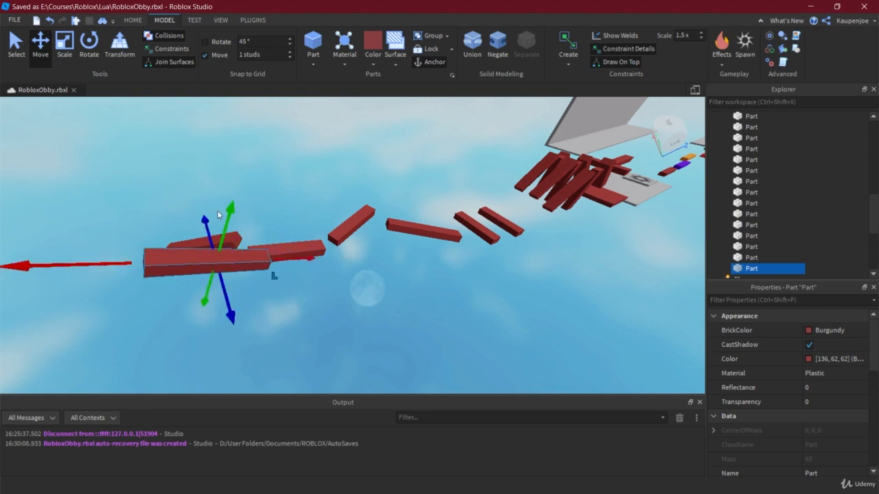
pyautogui.moveTo(222, 215); pyautogui.dragTo(228, 239)
pyautogui.moveTo(335, 329); pyautogui.dragTo(336, 328, button='right')
pyautogui.moveTo(335, 328); pyautogui.dragTo(373, 291, button='middle')
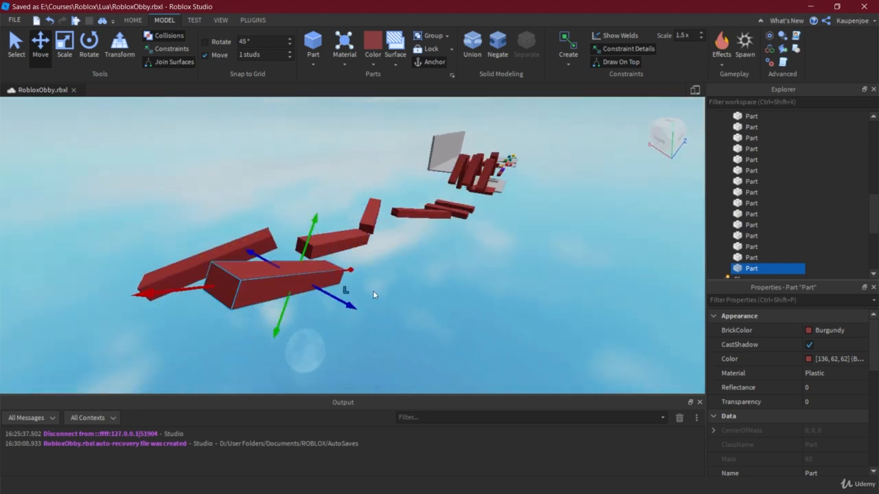
# Duplicate the bar before the two outermost bars and move the copy out to the end of the course.
pyautogui.click(345, 246)
pyautogui.moveTo(475, 311); pyautogui.dragTo(474, 311, button='right')
pyautogui.hotkey('ctrl', 'd')
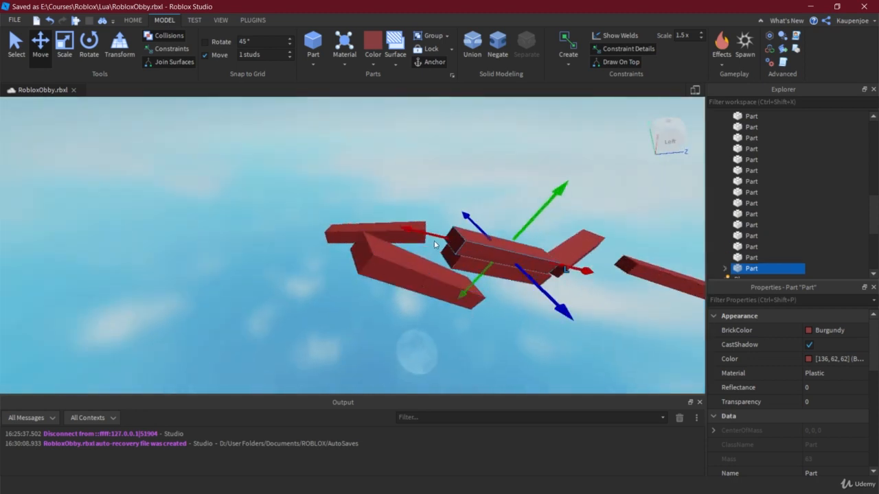
pyautogui.moveTo(434, 244); pyautogui.dragTo(183, 214)
# Rotate the copy at the course's end so it slopes the opposite way.
pyautogui.click(89, 44)
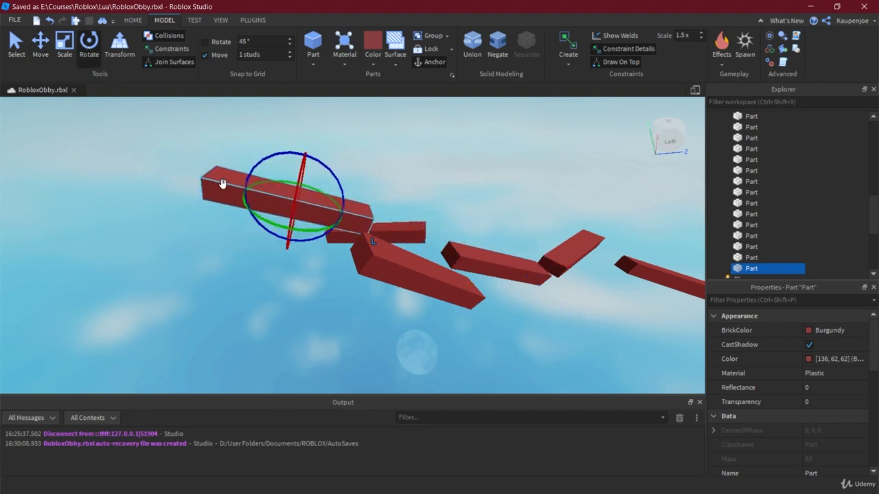
pyautogui.click(251, 162)
pyautogui.click(259, 182)
pyautogui.moveTo(255, 159); pyautogui.dragTo(179, 137)
# Move the rotated end bar outward and lower it into line with the bars before it.
pyautogui.click(40, 44)
pyautogui.moveTo(378, 199); pyautogui.dragTo(246, 222)
pyautogui.click(244, 220)
pyautogui.moveTo(222, 178); pyautogui.dragTo(240, 204)
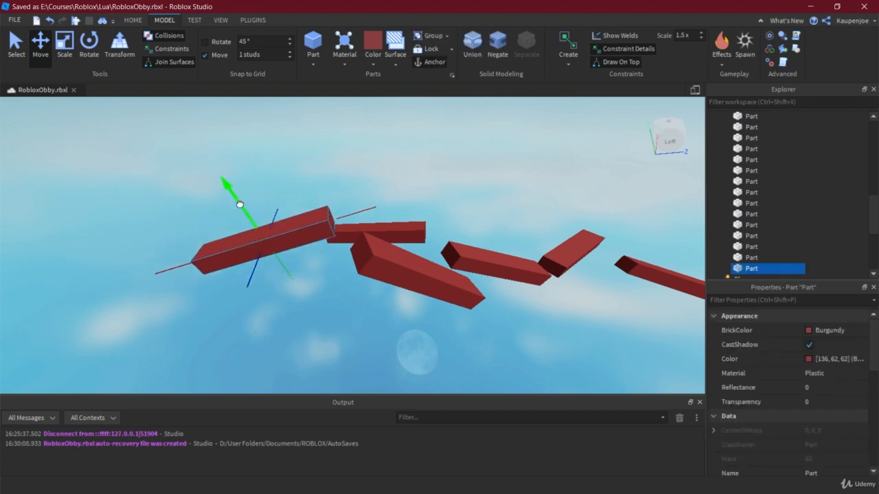
pyautogui.scroll(-5, 447, 291)
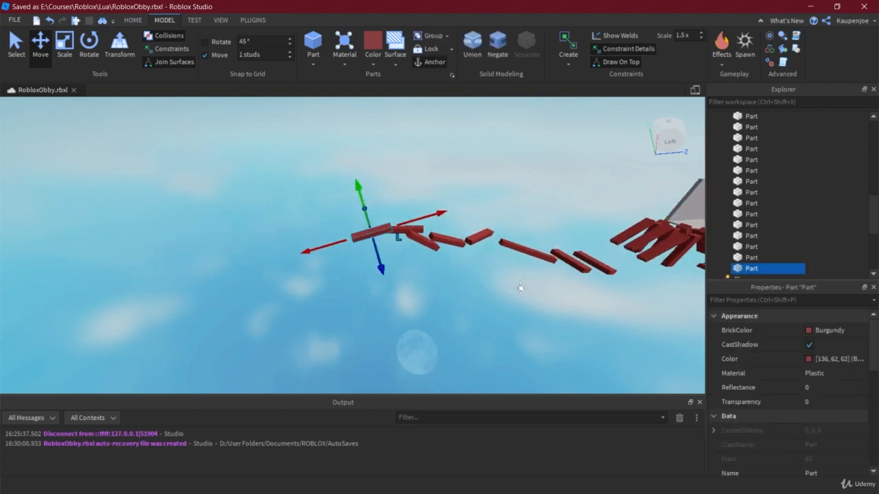
# Move the last bar farther out and slide the overlapping bar before it slightly outward.
pyautogui.click(333, 217)
pyautogui.moveTo(564, 288); pyautogui.dragTo(485, 293, button='middle')
pyautogui.moveTo(273, 232); pyautogui.dragTo(342, 213)
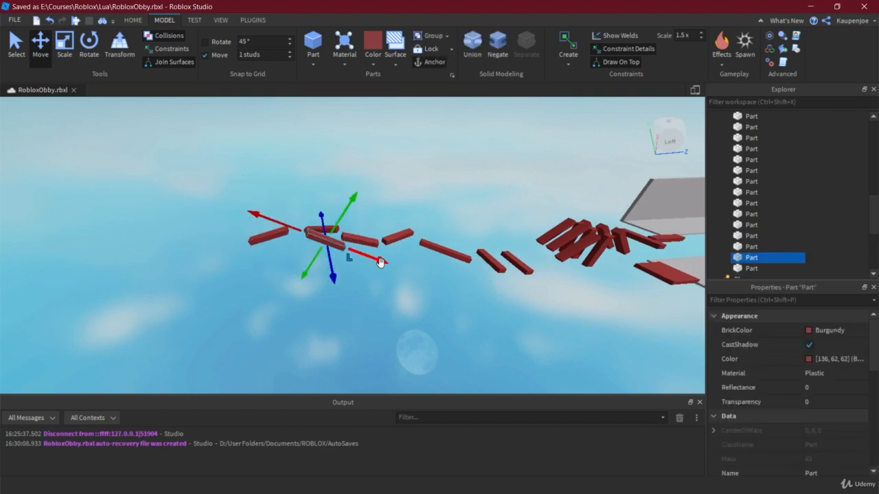
pyautogui.click(363, 240)
pyautogui.press('d')
pyautogui.click(505, 325)
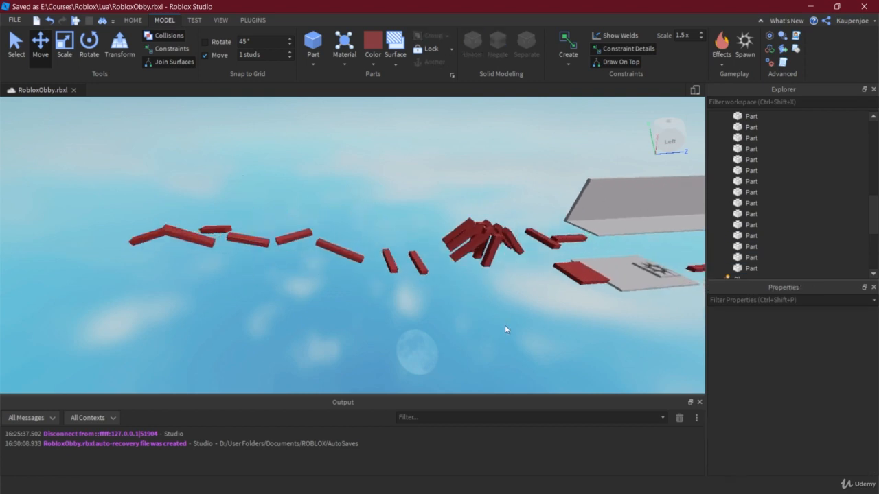
# Duplicate the flat grey platform and move the copy beyond the last red bar, raising it to the bars' height.
pyautogui.press('d')
pyautogui.click(557, 279)
pyautogui.click(557, 278)
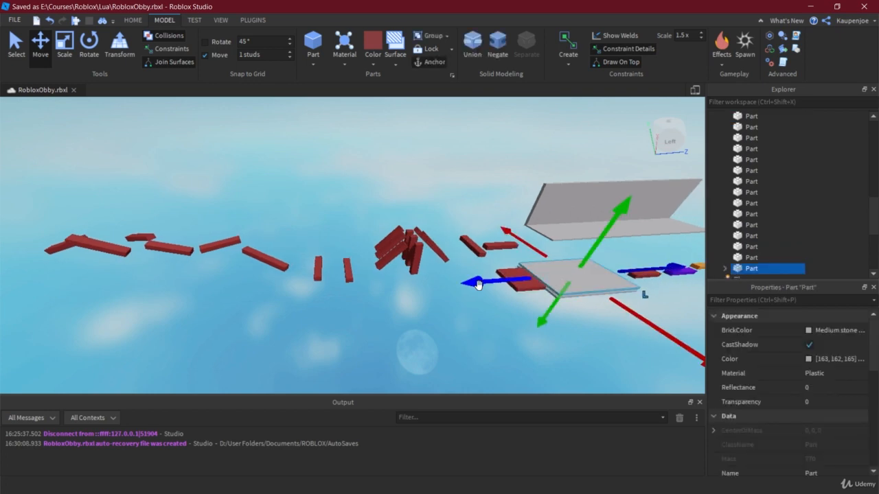
pyautogui.moveTo(479, 284); pyautogui.dragTo(19, 316)
pyautogui.press('a')
pyautogui.moveTo(289, 313); pyautogui.dragTo(170, 317)
pyautogui.moveTo(229, 280); pyautogui.dragTo(226, 234)
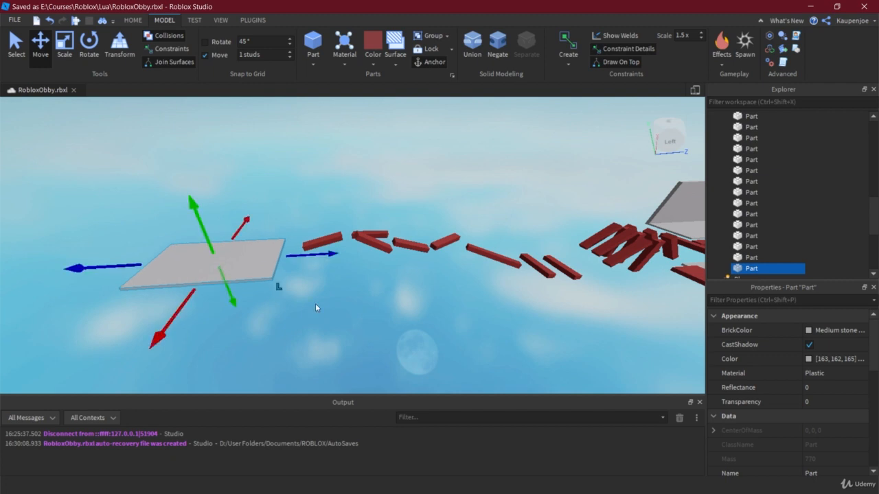
# Place an upright red bar at the near edge of the new grey platform and lower it.
pyautogui.click(444, 308)
pyautogui.moveTo(640, 257); pyautogui.dragTo(292, 265)
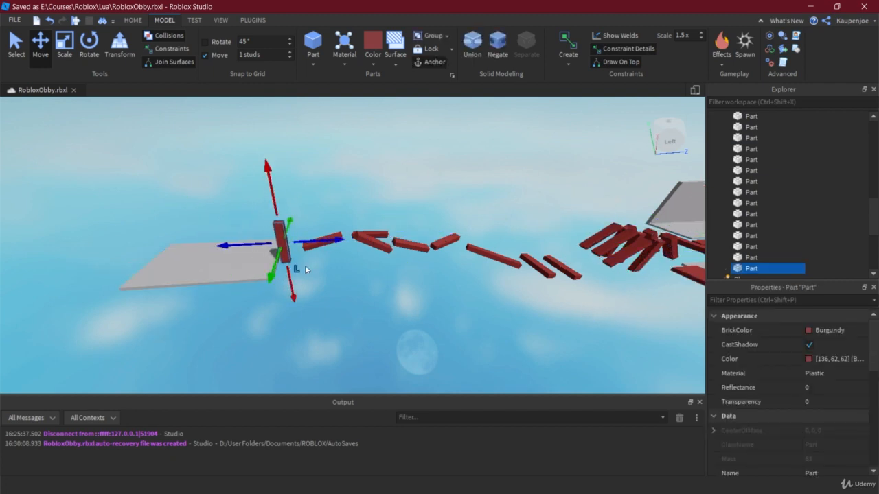
pyautogui.moveTo(264, 173); pyautogui.dragTo(269, 219)
pyautogui.scroll(3, 304, 286)
pyautogui.moveTo(304, 286); pyautogui.dragTo(409, 316, button='right')
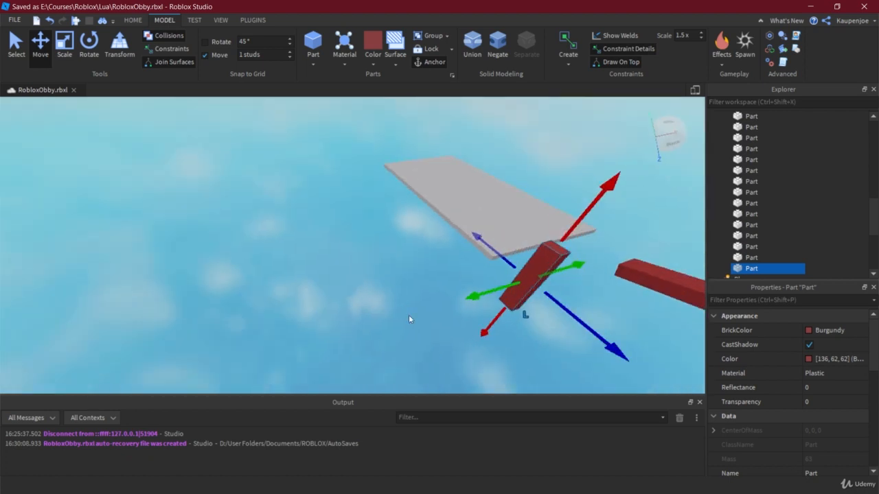
pyautogui.press('d')
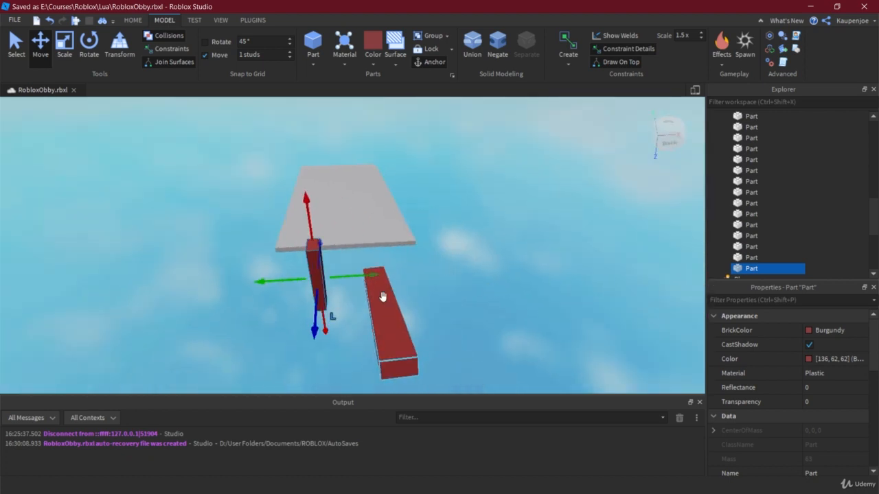
# Duplicate a red bar and move the copy to the platform's other side, opposite the upright bar.
pyautogui.click(385, 294)
pyautogui.press('f')
pyautogui.moveTo(419, 230); pyautogui.dragTo(477, 204)
pyautogui.hotkey('ctrl', 'd')
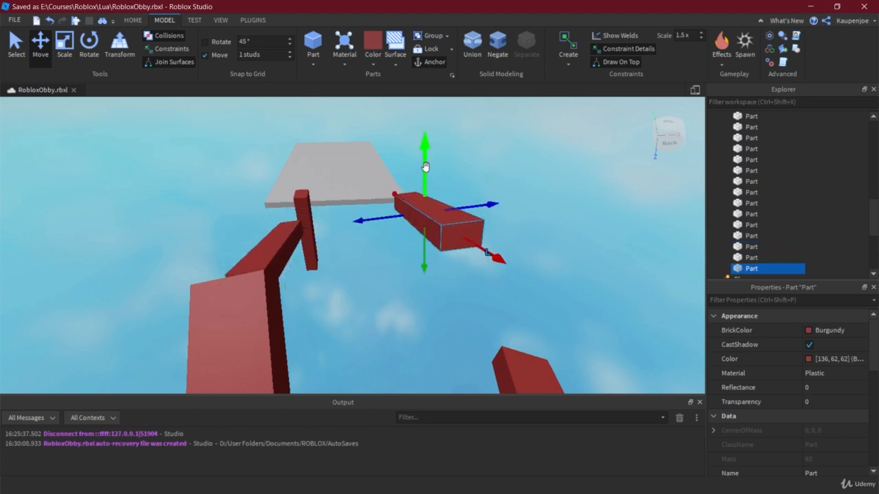
# Lower the side copy and rotate it so it leans toward the near corner of the grey platform.
pyautogui.moveTo(423, 150); pyautogui.dragTo(424, 245)
pyautogui.hotkey('ctrl', '4')
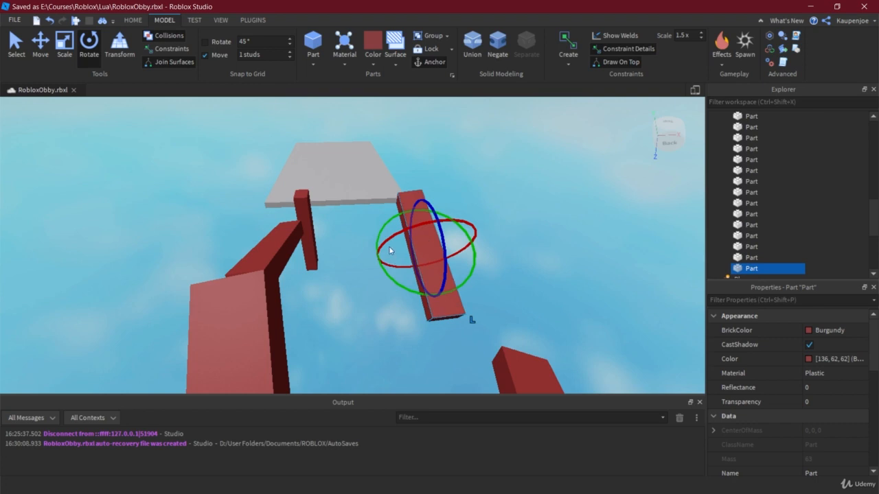
pyautogui.moveTo(388, 273); pyautogui.dragTo(404, 285)
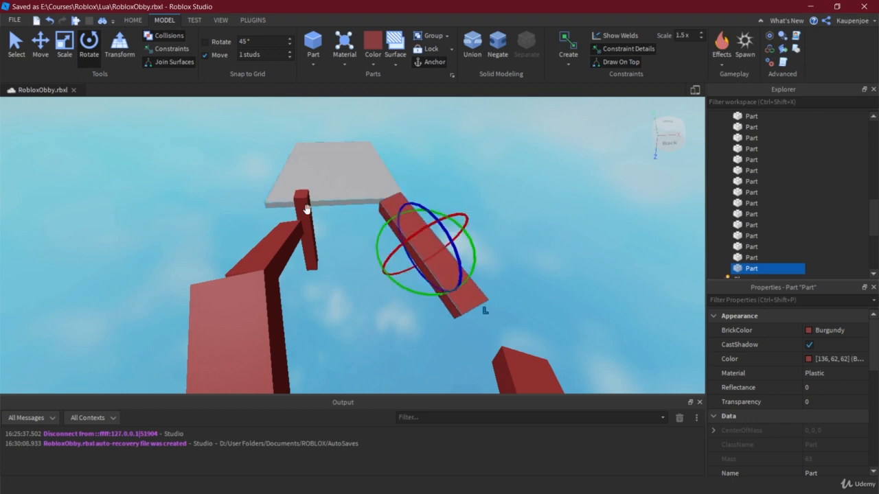
# Rotate the red bar beside the upright one so it points more directly toward the grey platform.
pyautogui.click(282, 236)
pyautogui.moveTo(315, 251); pyautogui.dragTo(292, 242)
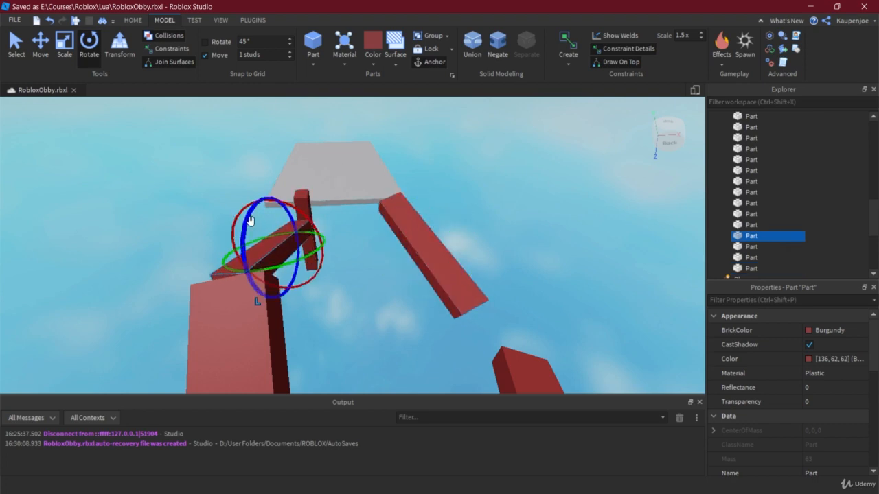
pyautogui.moveTo(251, 221); pyautogui.dragTo(252, 244)
pyautogui.click(353, 249)
# Scale the upright red bar at the grey platform's near edge sideways into a wide wall panel.
pyautogui.press('e')
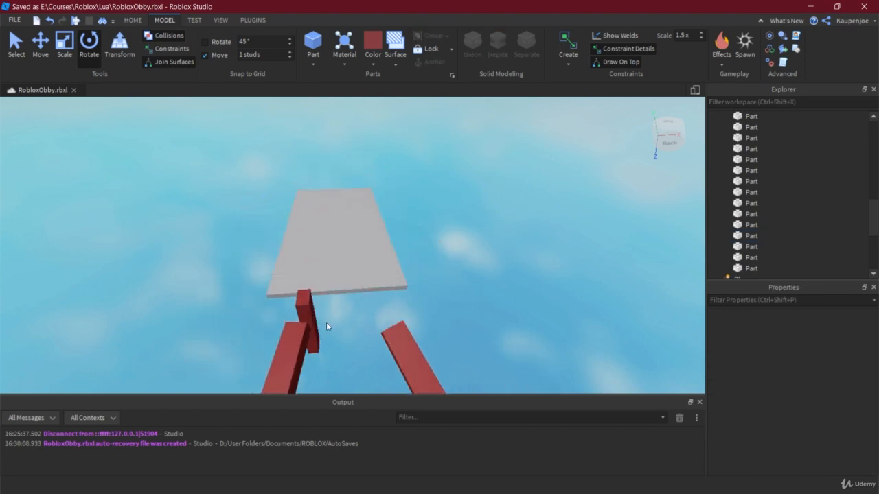
pyautogui.moveTo(326, 323); pyautogui.dragTo(315, 295, button='middle')
pyautogui.scroll(-5, 316, 296)
pyautogui.scroll(2, 314, 247)
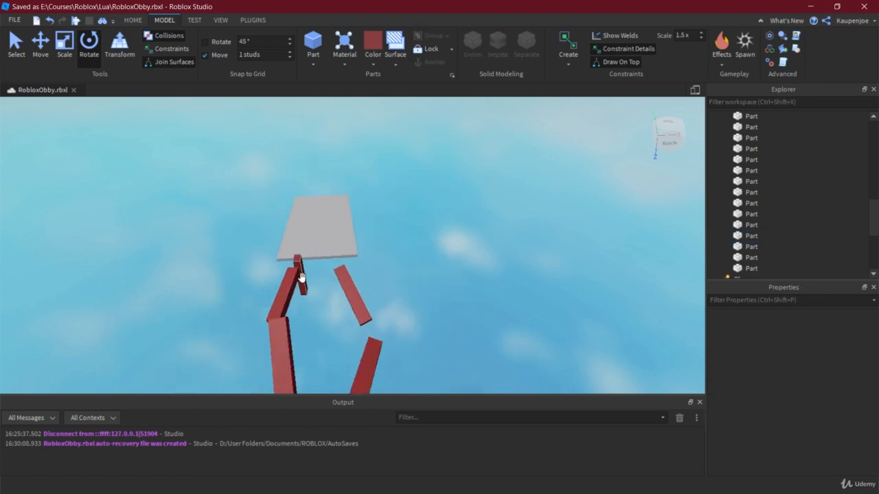
pyautogui.scroll(5, 301, 276)
pyautogui.click(300, 276)
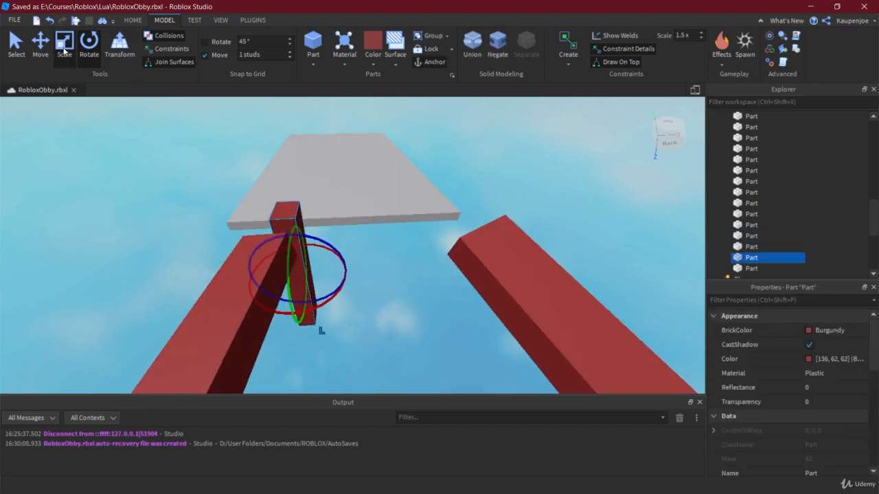
pyautogui.click(64, 48)
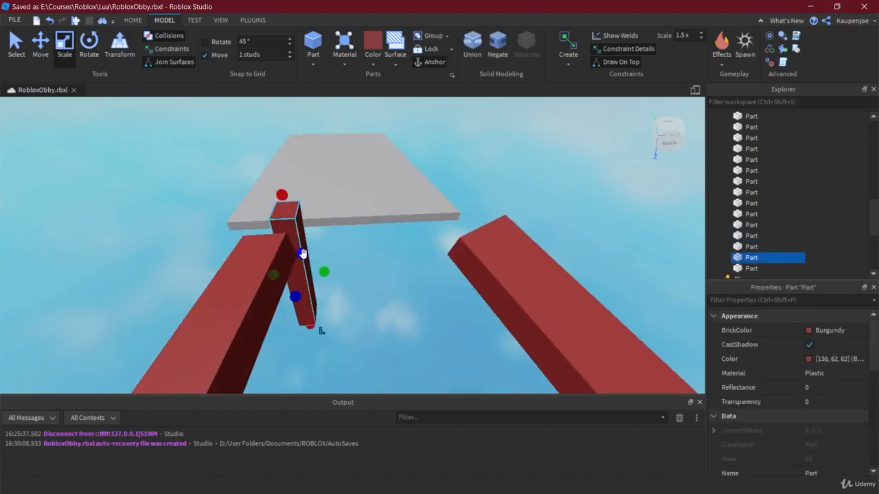
pyautogui.moveTo(324, 270); pyautogui.dragTo(322, 221)
# Duplicate the red wall and move the copy sideways and down so it stands beside the original at the platform's edge.
pyautogui.hotkey('ctrl', 'd')
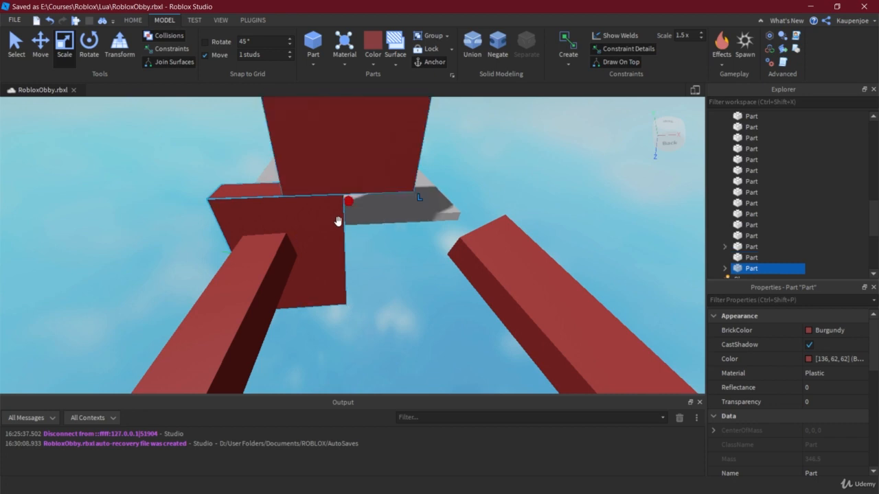
pyautogui.scroll(-5, 401, 141)
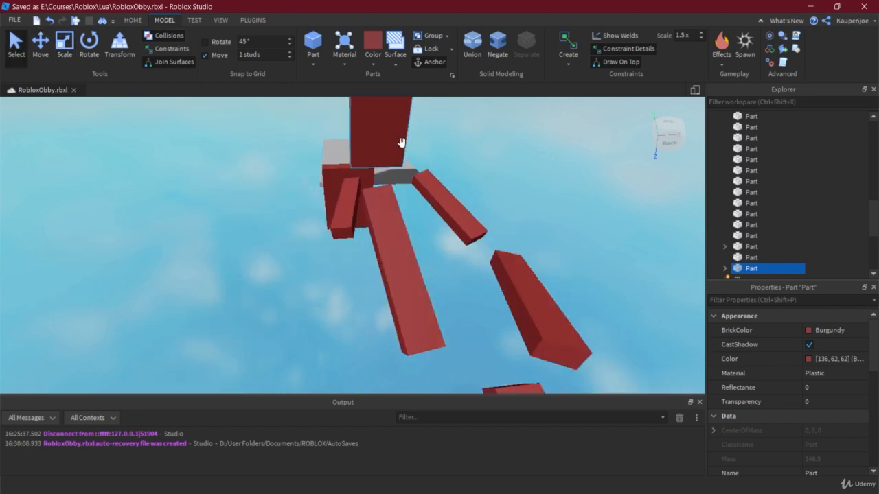
pyautogui.moveTo(401, 142); pyautogui.dragTo(404, 192, button='middle')
pyautogui.scroll(3, 336, 217)
pyautogui.click(40, 45)
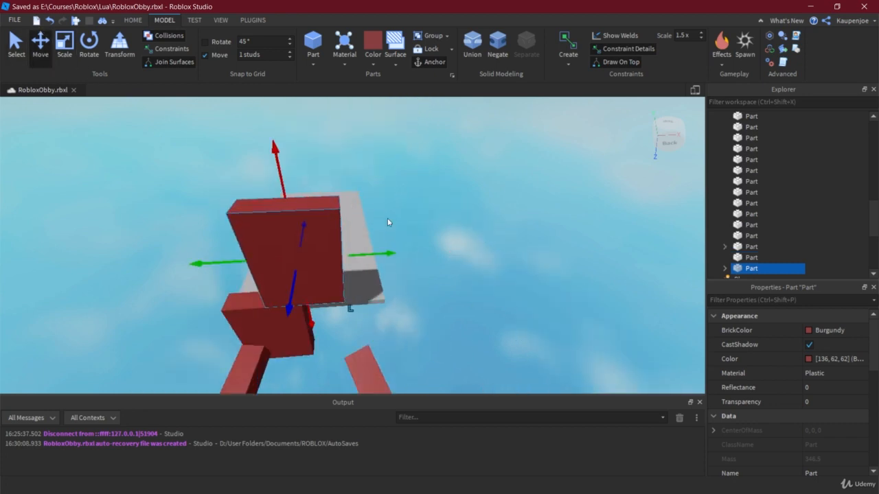
pyautogui.moveTo(382, 252); pyautogui.dragTo(450, 253)
pyautogui.moveTo(353, 177); pyautogui.dragTo(365, 264)
# Shift the copied wall toward the first one, leaving a narrow gap between them, and fine-tune its height.
pyautogui.click(300, 331)
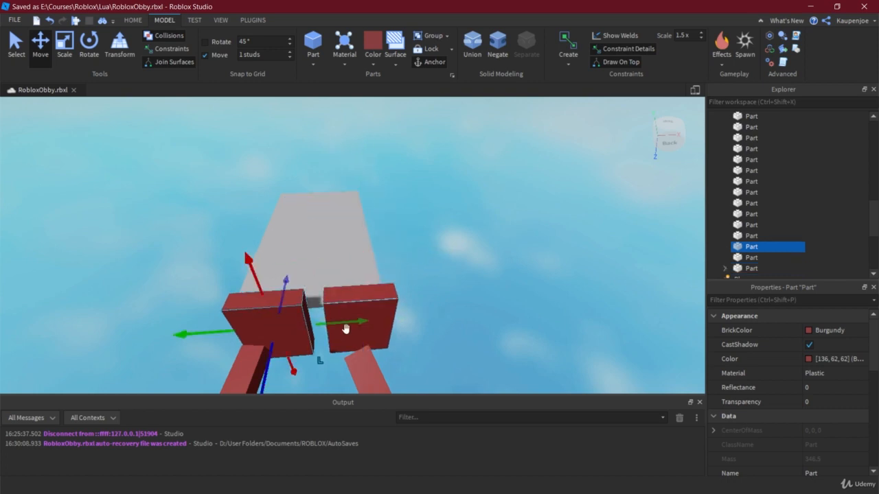
pyautogui.click(346, 329)
pyautogui.click(300, 328)
pyautogui.click(320, 326)
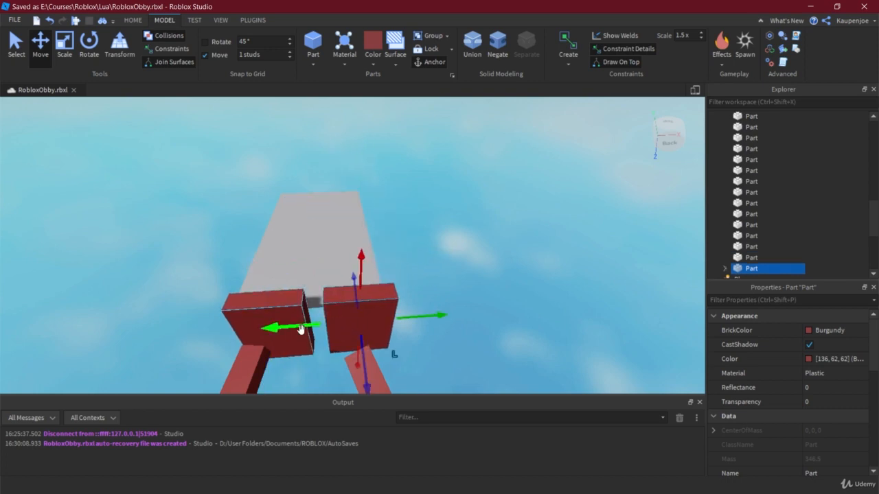
pyautogui.moveTo(300, 329); pyautogui.dragTo(294, 331)
pyautogui.moveTo(354, 264)
pyautogui.mouseDown()
pyautogui.moveTo(346, 205)
pyautogui.moveTo(348, 269)
pyautogui.mouseUp()
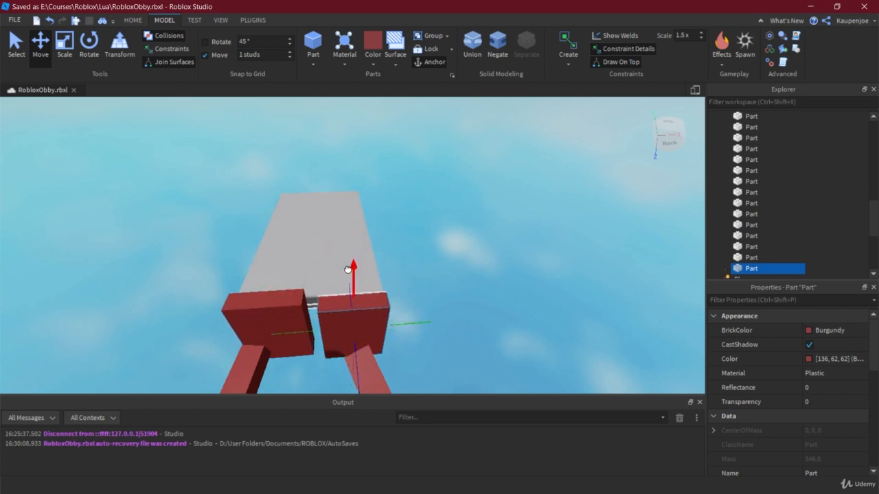
# Scale both red walls upward to make them taller.
pyautogui.click(61, 47)
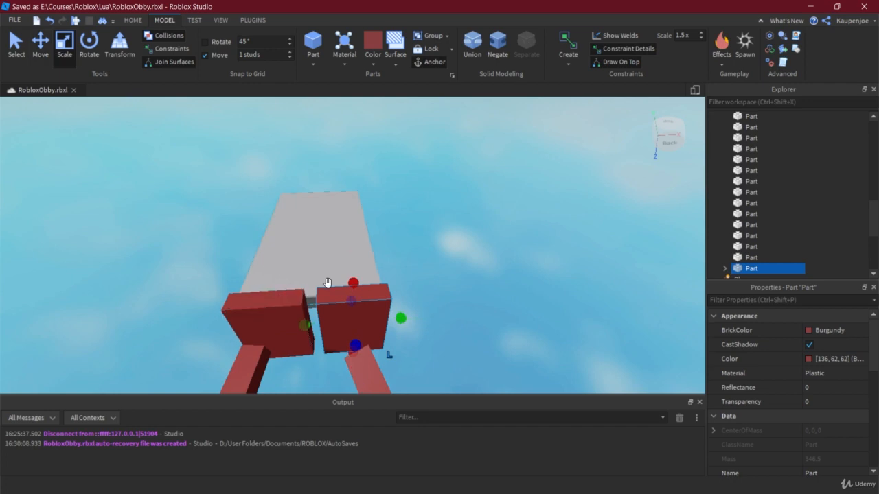
pyautogui.moveTo(349, 280)
pyautogui.mouseDown()
pyautogui.moveTo(343, 244)
pyautogui.moveTo(354, 269)
pyautogui.mouseUp()
pyautogui.click(276, 278)
pyautogui.click(279, 296)
pyautogui.click(354, 286)
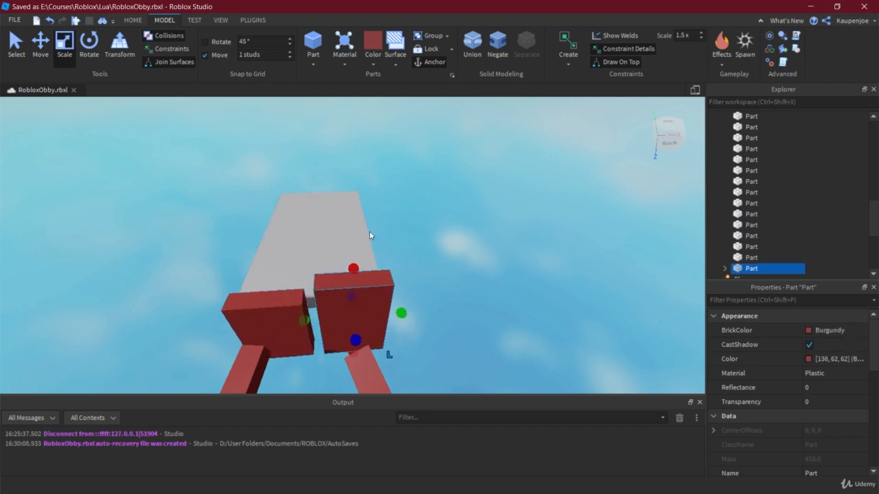
pyautogui.click(270, 305)
pyautogui.moveTo(258, 288); pyautogui.dragTo(254, 273)
# Move the spawn location from the earlier part of the course to the start of the new section, next to its first red bar.
pyautogui.press('q')
pyautogui.press('s')
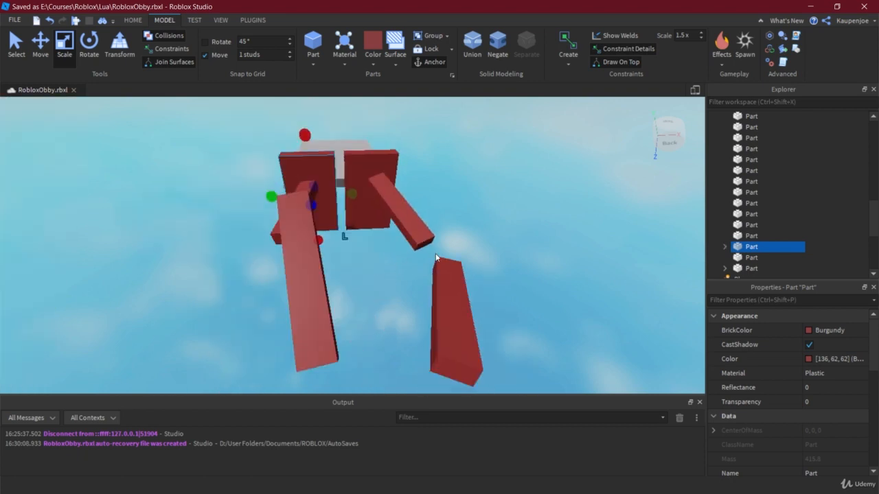
pyautogui.press('s')
pyautogui.click(489, 230)
pyautogui.moveTo(488, 229); pyautogui.dragTo(497, 267, button='right')
pyautogui.press('d')
pyautogui.moveTo(441, 251); pyautogui.dragTo(480, 283, button='right')
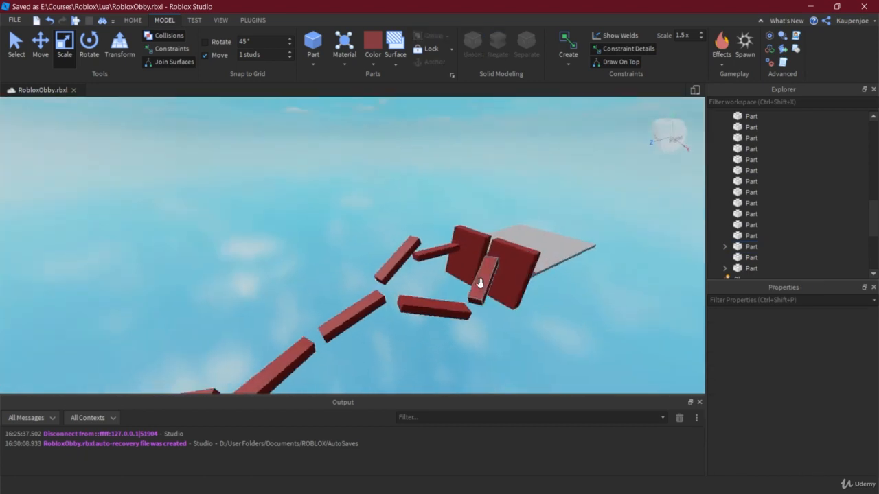
pyautogui.moveTo(414, 291); pyautogui.dragTo(424, 257, button='middle')
pyautogui.scroll(-3, 270, 304)
pyautogui.moveTo(270, 304); pyautogui.dragTo(388, 298, button='middle')
pyautogui.scroll(-2, 272, 287)
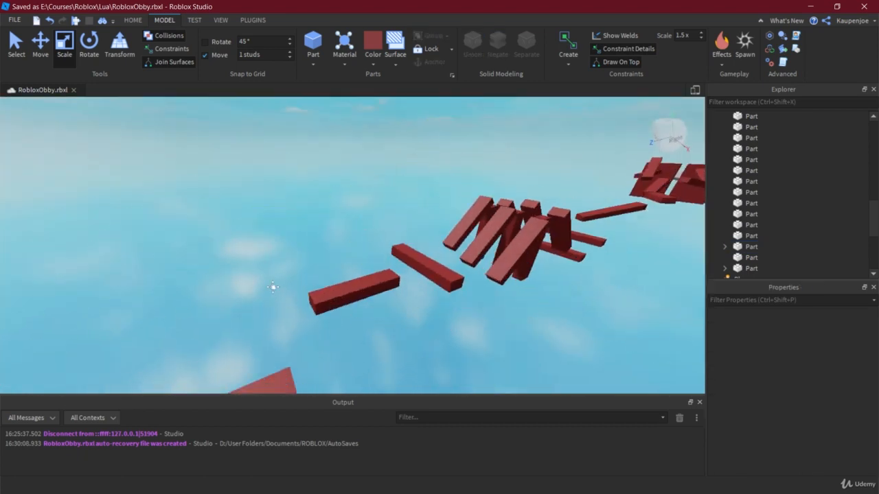
pyautogui.moveTo(272, 287); pyautogui.dragTo(347, 206, button='middle')
pyautogui.scroll(-3, 324, 249)
pyautogui.click(166, 271)
pyautogui.moveTo(386, 276); pyautogui.dragTo(283, 290, button='middle')
pyautogui.click(349, 261)
pyautogui.moveTo(140, 324); pyautogui.dragTo(349, 267)
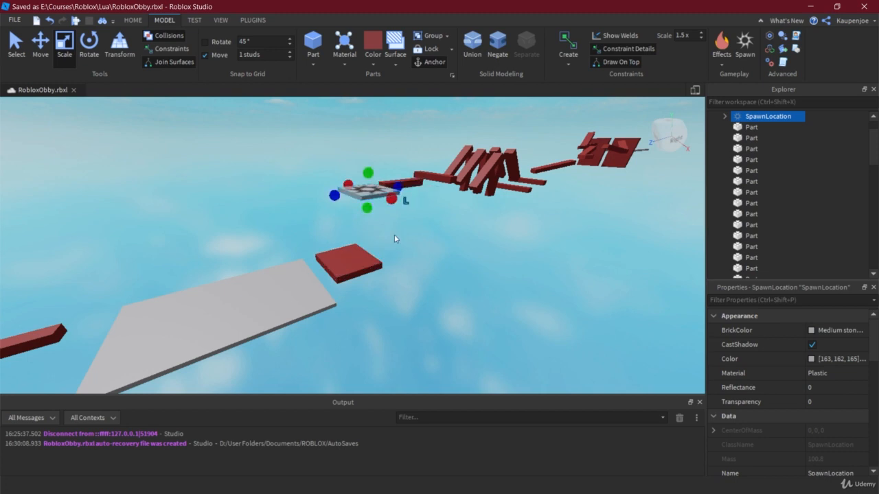
pyautogui.moveTo(395, 238)
pyautogui.mouseDown(button='right')
pyautogui.moveTo(416, 255)
pyautogui.moveTo(410, 242)
pyautogui.mouseUp(button='right')
pyautogui.click(410, 242)
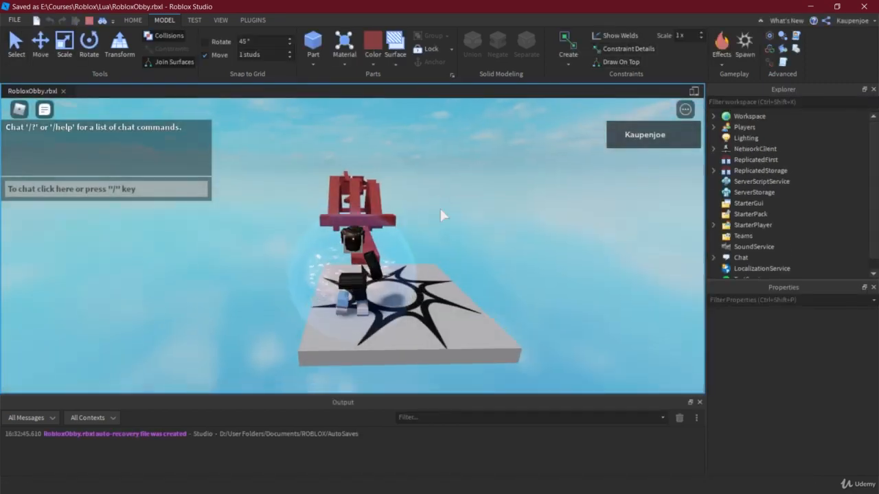
# Playtest the section from the spawn location, jumping over the first red bars and onto the leaning bars.
pyautogui.press('w')
pyautogui.press('space')
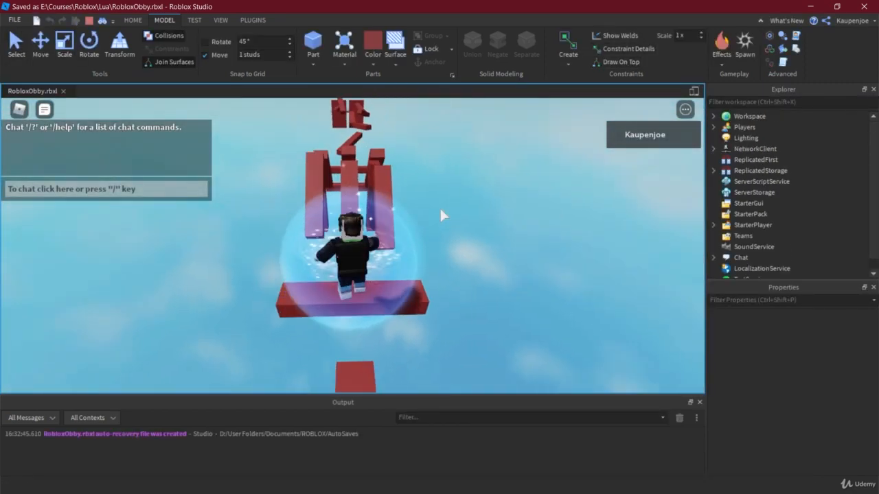
pyautogui.press('d')
pyautogui.press('a')
pyautogui.press('d')
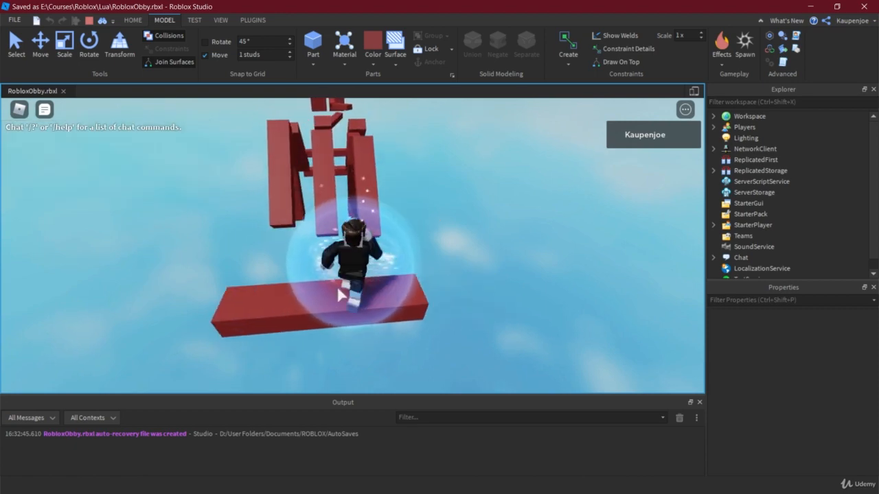
pyautogui.press('space')
pyautogui.press('w')
pyautogui.press('space')
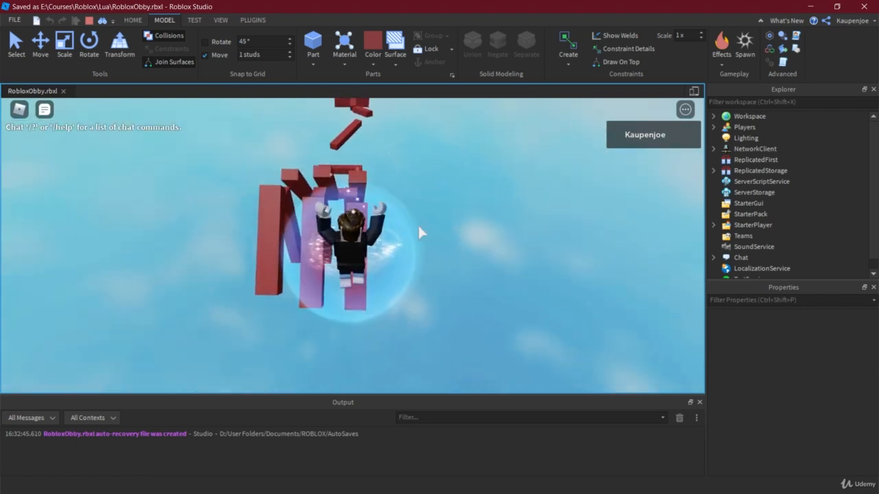
# Continue the playtest over the leaning bars and across the two crossbars behind them.
pyautogui.press('w')
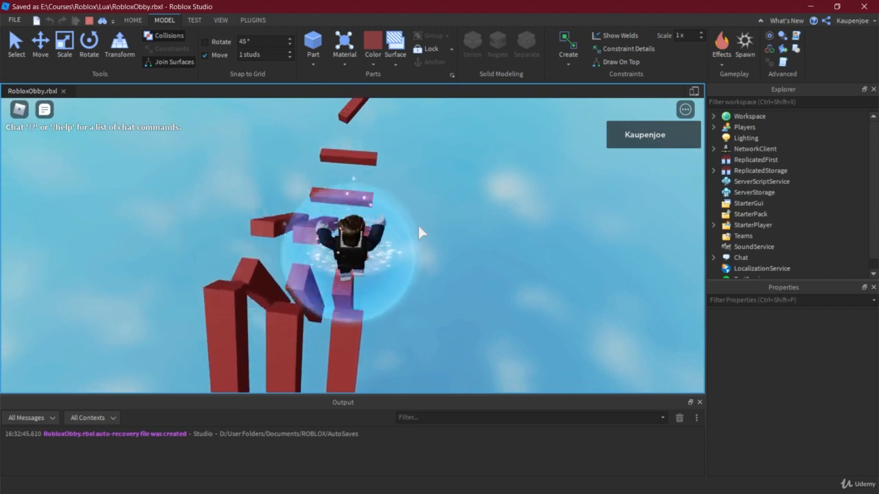
pyautogui.press('w')
pyautogui.press('space')
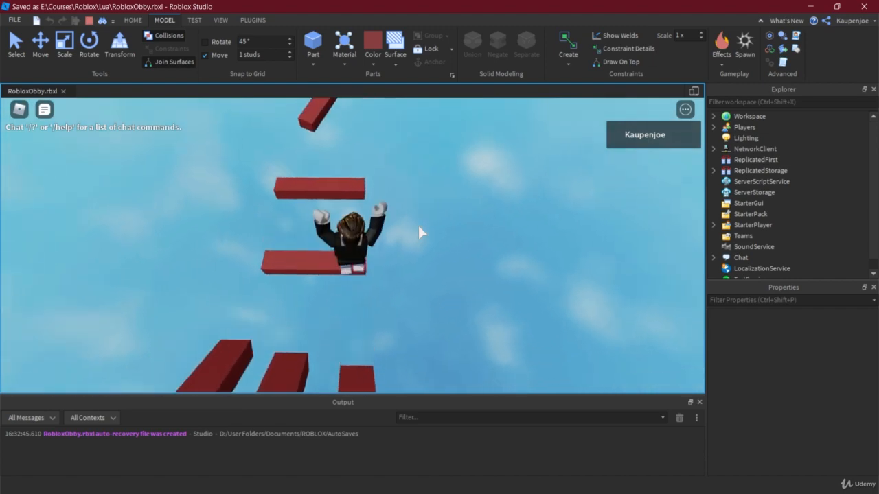
pyautogui.press('w')
pyautogui.moveTo(418, 226); pyautogui.dragTo(402, 252, button='right')
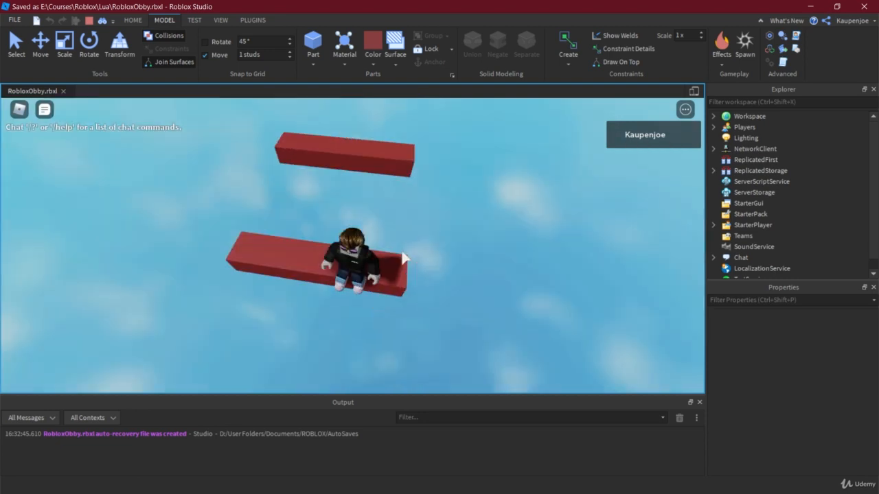
pyautogui.press('w')
pyautogui.press('space')
pyautogui.press('a')
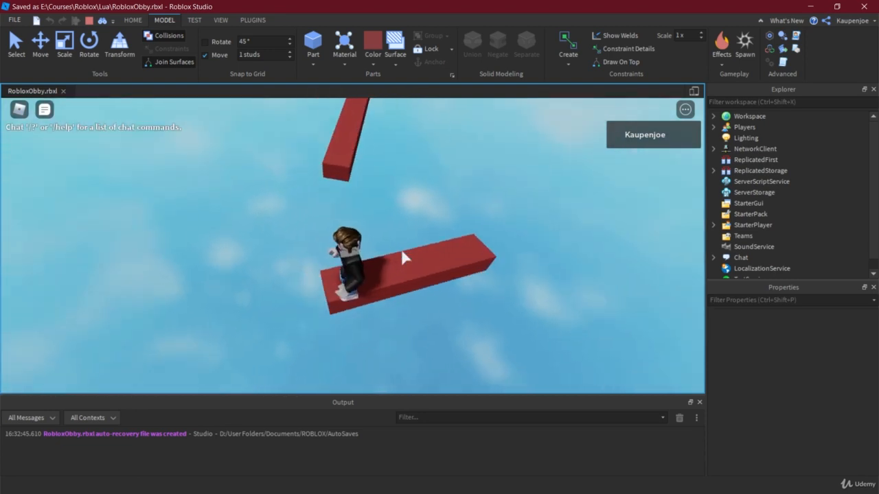
# Playtest the remaining bars up to the slanted bar in front of the two red walls, and stop the test.
pyautogui.press('w')
pyautogui.press('space')
pyautogui.press('w')
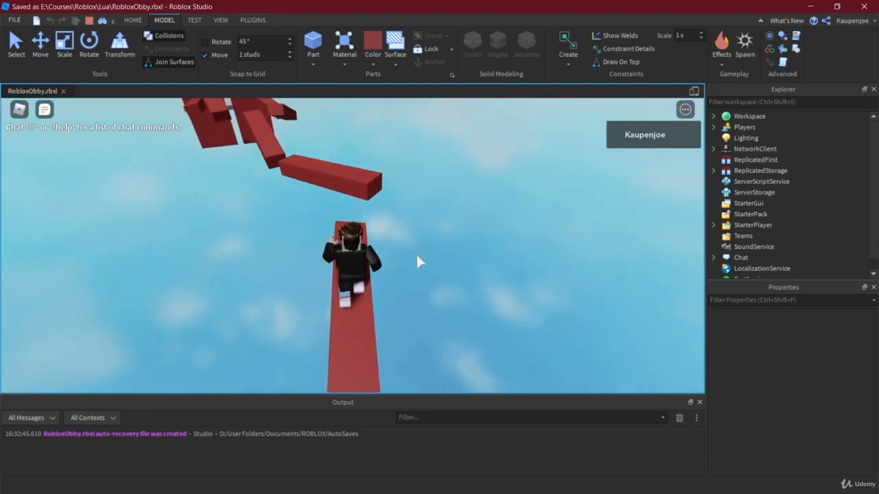
pyautogui.moveTo(483, 245); pyautogui.dragTo(482, 245, button='right')
pyautogui.moveTo(402, 172); pyautogui.dragTo(402, 171, button='right')
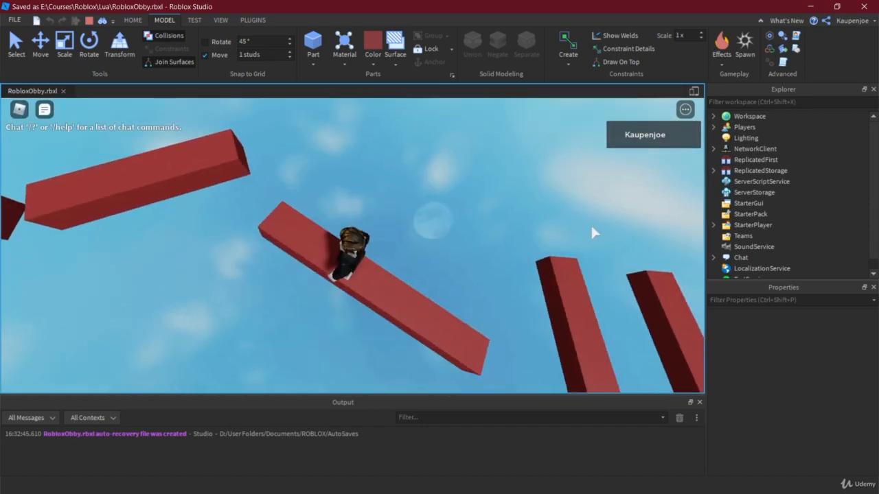
pyautogui.moveTo(474, 341); pyautogui.dragTo(475, 341, button='right')
pyautogui.moveTo(401, 258); pyautogui.dragTo(401, 259, button='right')
pyautogui.press('w')
pyautogui.press('space')
pyautogui.press('space')
pyautogui.press('space')
pyautogui.press('space')
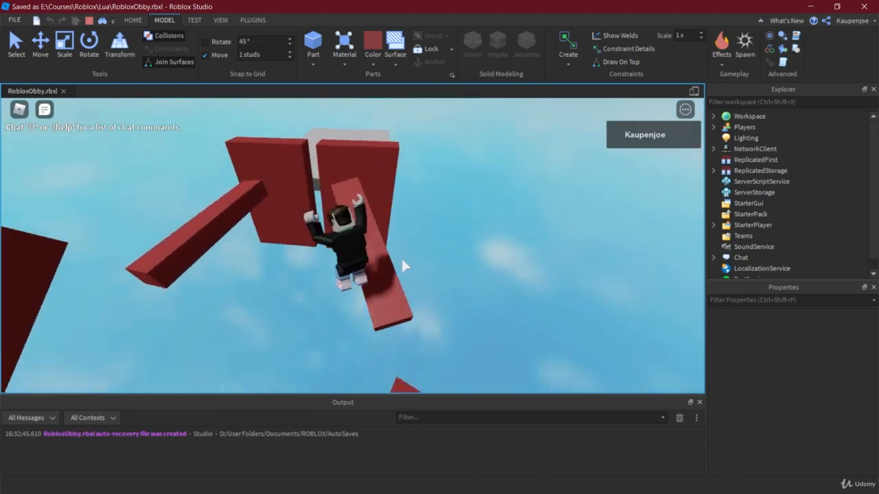
pyautogui.click(89, 21)
# Select the last six bars, both walls and the end platform, and move them farther along the course.
pyautogui.moveTo(563, 185); pyautogui.dragTo(334, 261, button='middle')
pyautogui.scroll(4, 462, 224)
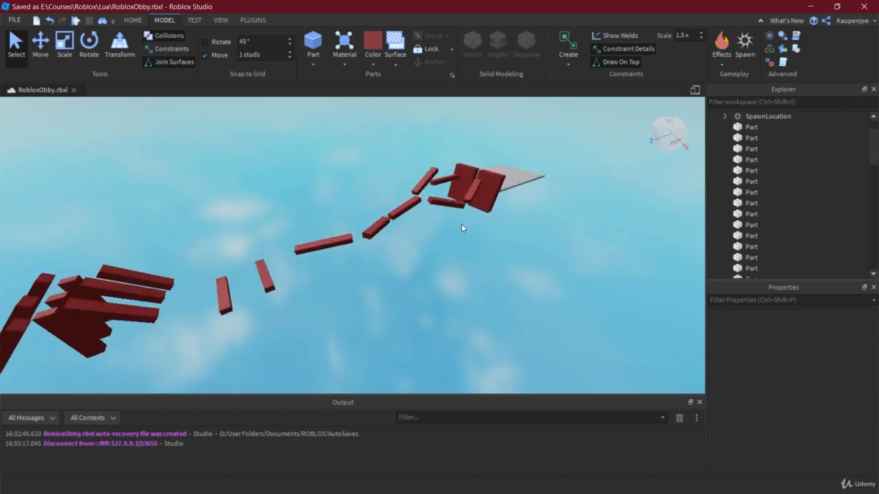
pyautogui.moveTo(461, 227); pyautogui.dragTo(483, 257, button='middle')
pyautogui.moveTo(486, 278); pyautogui.dragTo(486, 278, button='right')
pyautogui.scroll(-3, 451, 261)
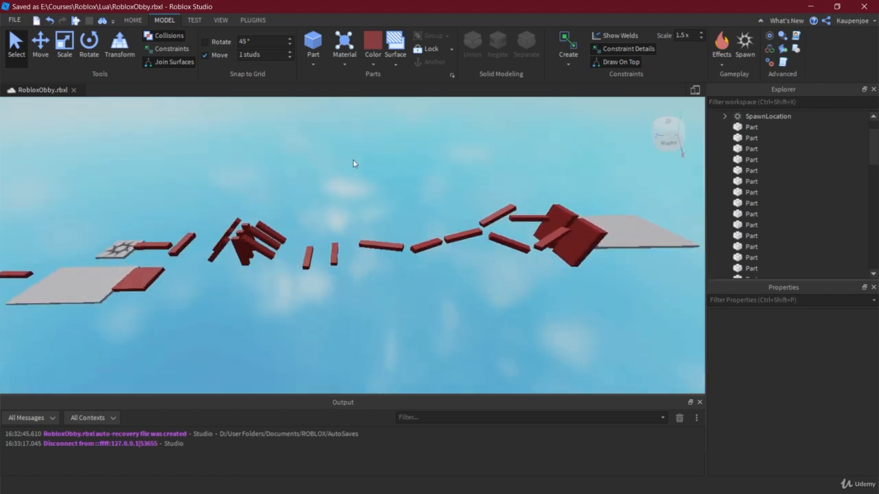
pyautogui.scroll(2, 343, 168)
pyautogui.moveTo(338, 170); pyautogui.dragTo(572, 309)
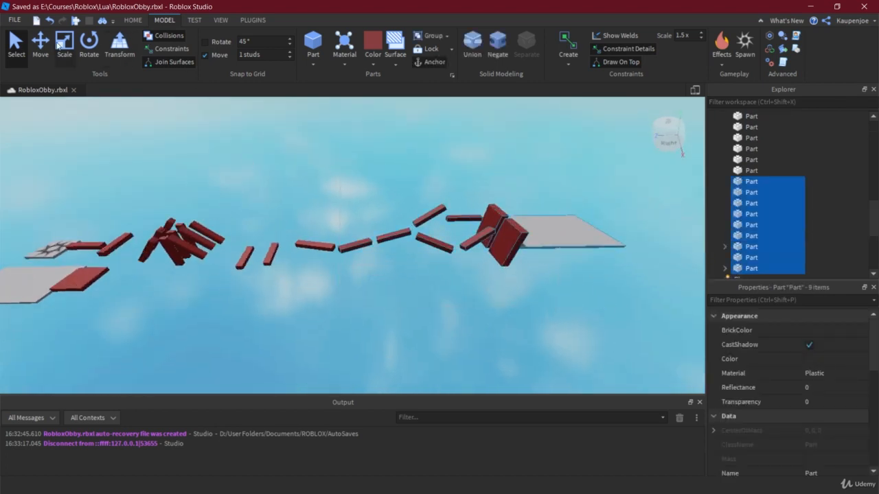
pyautogui.click(40, 44)
pyautogui.moveTo(650, 227); pyautogui.dragTo(669, 229)
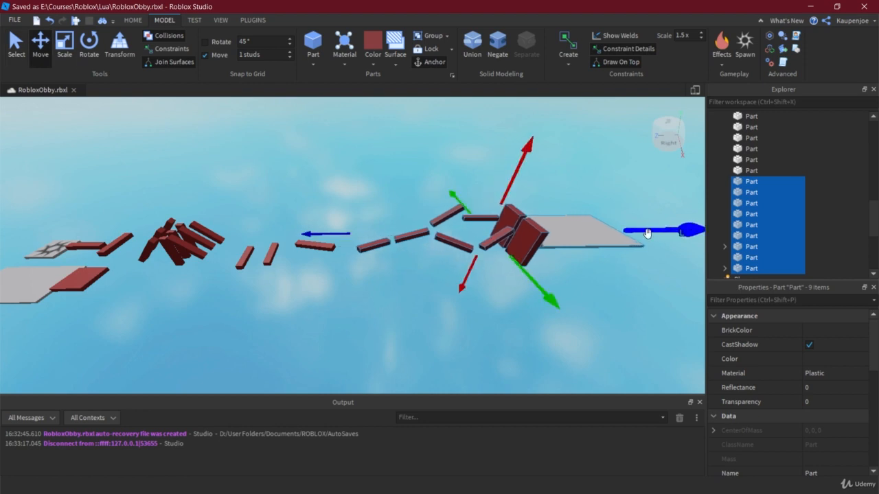
# Widen the following gaps by shifting the later parts again, including the forked bars, the walls and the end platform.
pyautogui.moveTo(496, 283); pyautogui.dragTo(408, 294, button='middle')
pyautogui.click(330, 295)
pyautogui.hotkey('ctrl', 'z')
pyautogui.moveTo(589, 239); pyautogui.dragTo(600, 239)
pyautogui.click(365, 309)
pyautogui.moveTo(365, 308); pyautogui.dragTo(534, 187)
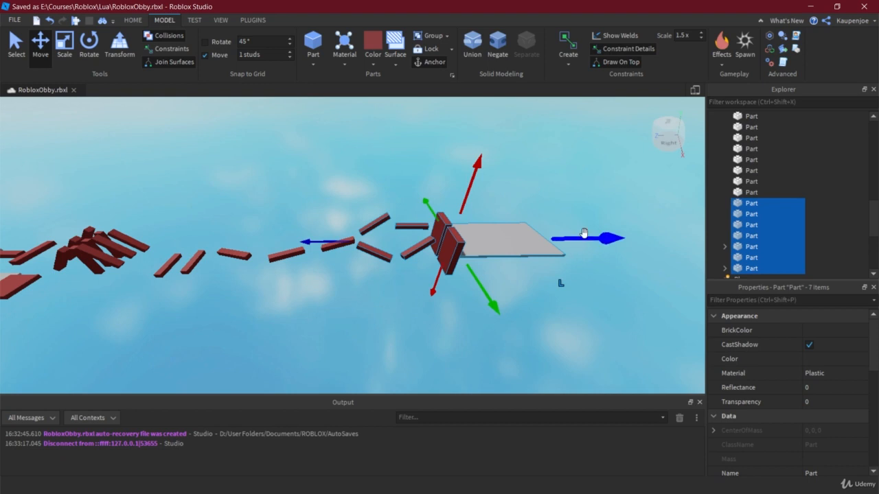
pyautogui.moveTo(583, 234); pyautogui.dragTo(590, 238)
# Move the two bars before the walls, both walls and the end platform slightly farther from the forked bars.
pyautogui.moveTo(436, 324); pyautogui.dragTo(630, 208)
pyautogui.moveTo(601, 298); pyautogui.dragTo(406, 202)
pyautogui.moveTo(605, 240); pyautogui.dragTo(609, 241)
# Select both red walls and the end platform and move them slightly farther from the bars in front.
pyautogui.click(443, 304)
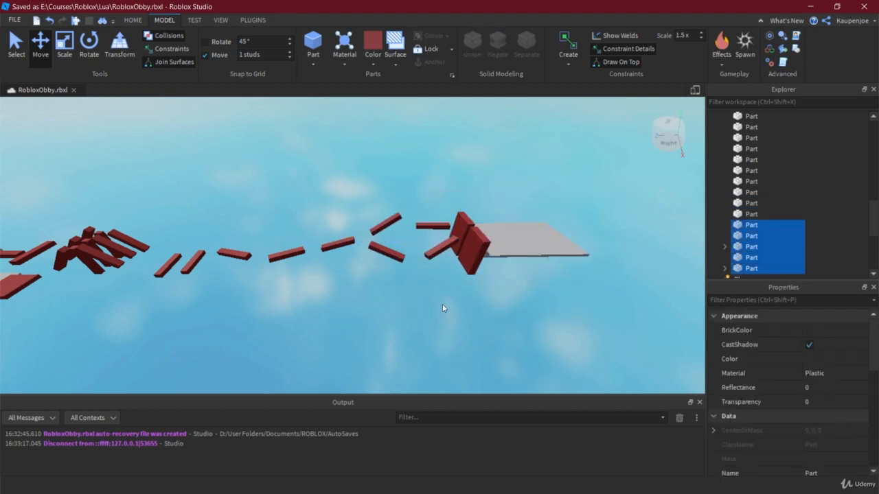
pyautogui.press('d')
pyautogui.moveTo(456, 261); pyautogui.dragTo(338, 179)
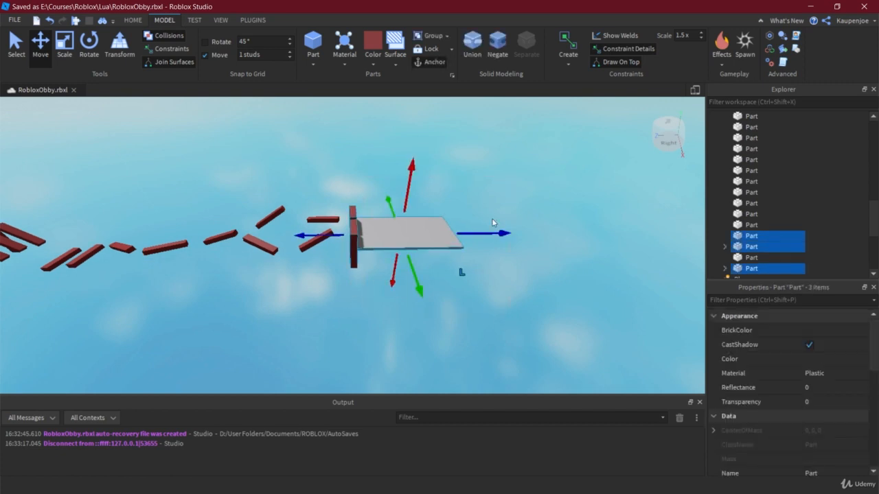
pyautogui.moveTo(491, 236); pyautogui.dragTo(504, 236)
# Move the spawn location onto the second bar after the bar cluster, playtest the next jumps from there, and stop the test.
pyautogui.moveTo(235, 290); pyautogui.dragTo(314, 287, button='middle')
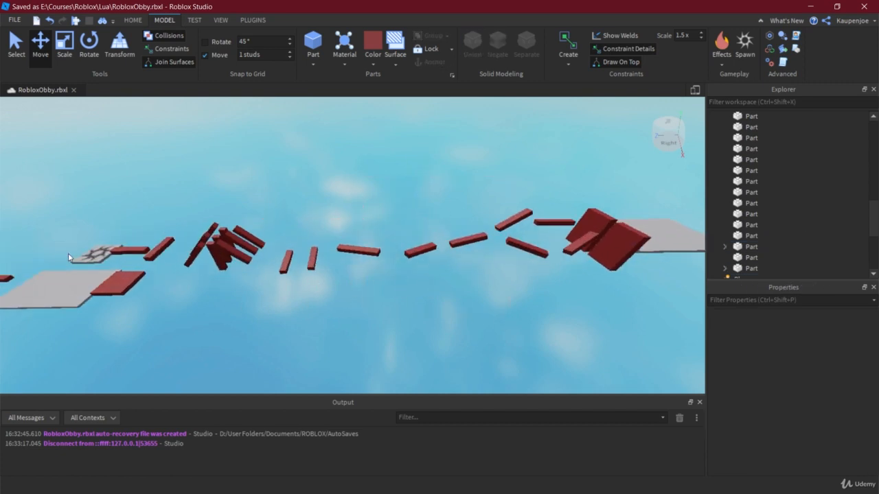
pyautogui.moveTo(103, 256); pyautogui.dragTo(310, 255)
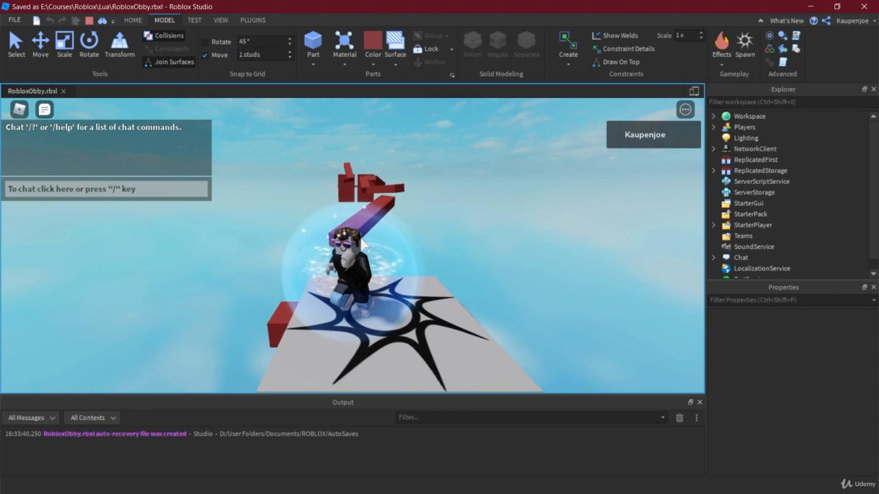
pyautogui.moveTo(363, 238); pyautogui.dragTo(363, 247, button='right')
pyautogui.press('w')
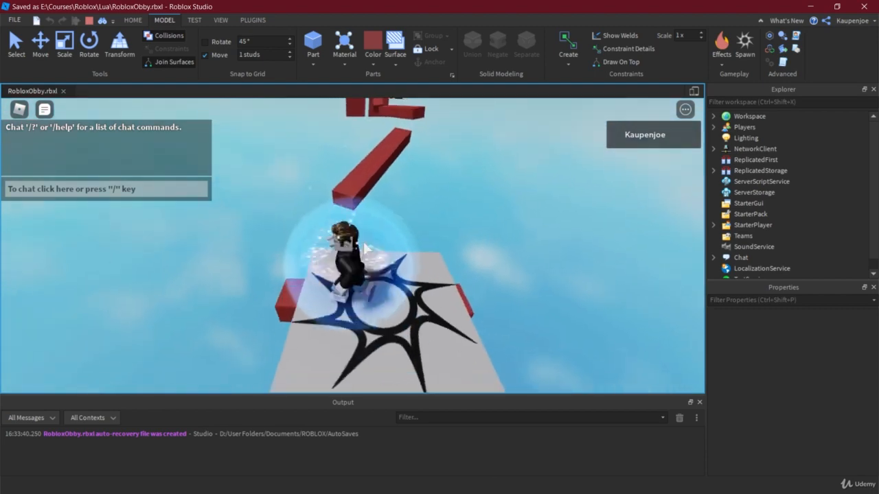
pyautogui.press('space')
pyautogui.moveTo(482, 198); pyautogui.dragTo(484, 200, button='right')
pyautogui.press('w')
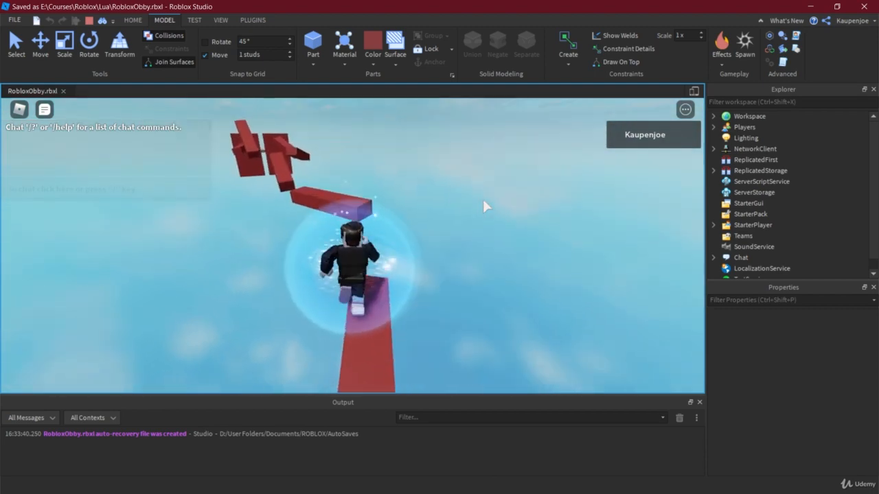
pyautogui.press('space')
pyautogui.click(88, 21)
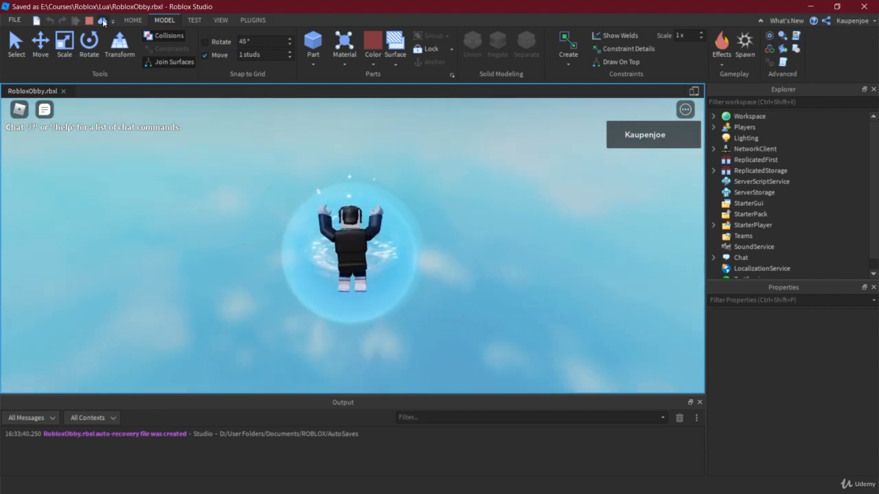
# Select the last nine parts, from the second bar past the spawn location to the end platform, and move them slightly closer.
pyautogui.moveTo(255, 4); pyautogui.dragTo(257, 2)
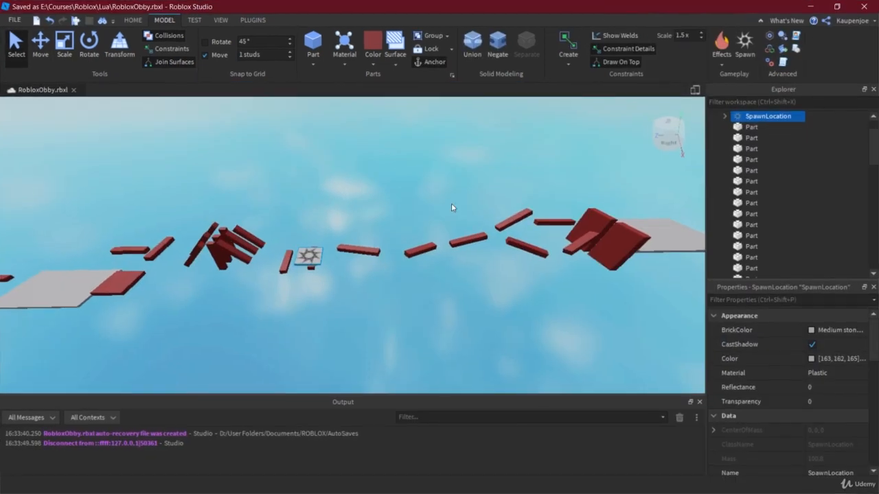
pyautogui.moveTo(451, 199); pyautogui.dragTo(385, 183, button='middle')
pyautogui.moveTo(339, 178); pyautogui.dragTo(643, 302)
pyautogui.click(40, 43)
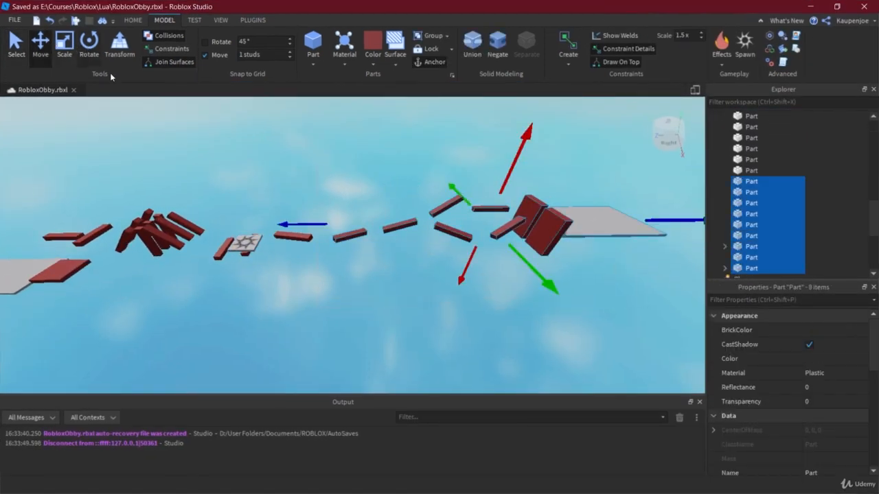
pyautogui.moveTo(637, 220); pyautogui.dragTo(628, 220)
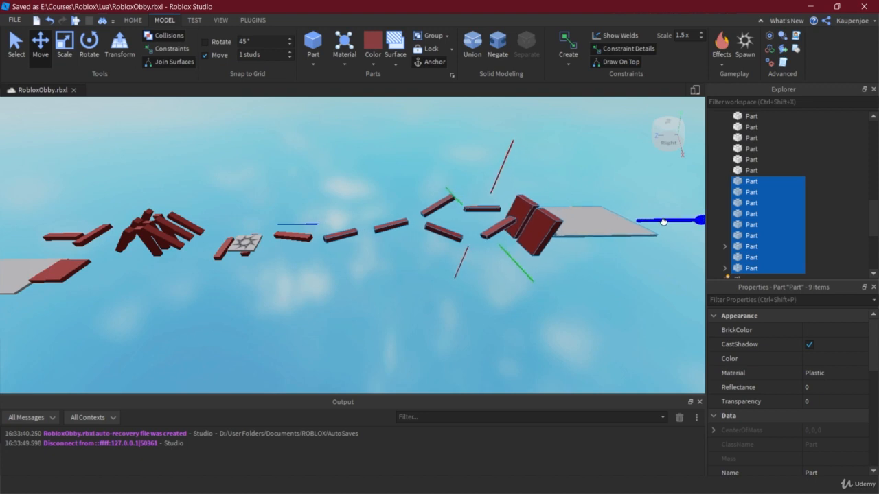
pyautogui.click(411, 289)
# Move the parts from the third bar past the spawn location to the end platform slightly closer, and save the place.
pyautogui.moveTo(505, 210); pyautogui.dragTo(664, 194)
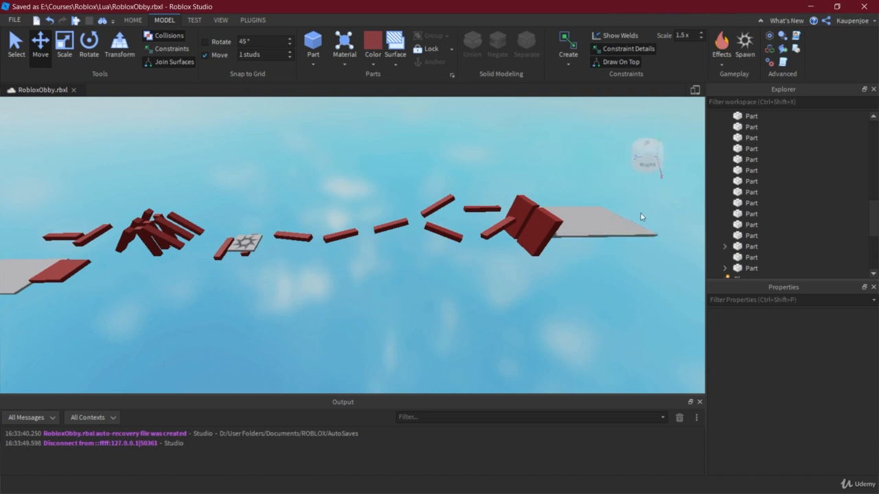
pyautogui.moveTo(334, 176); pyautogui.dragTo(369, 160)
pyautogui.moveTo(348, 222)
pyautogui.mouseDown()
pyautogui.moveTo(359, 258)
pyautogui.moveTo(347, 231)
pyautogui.mouseUp()
pyautogui.click(265, 165)
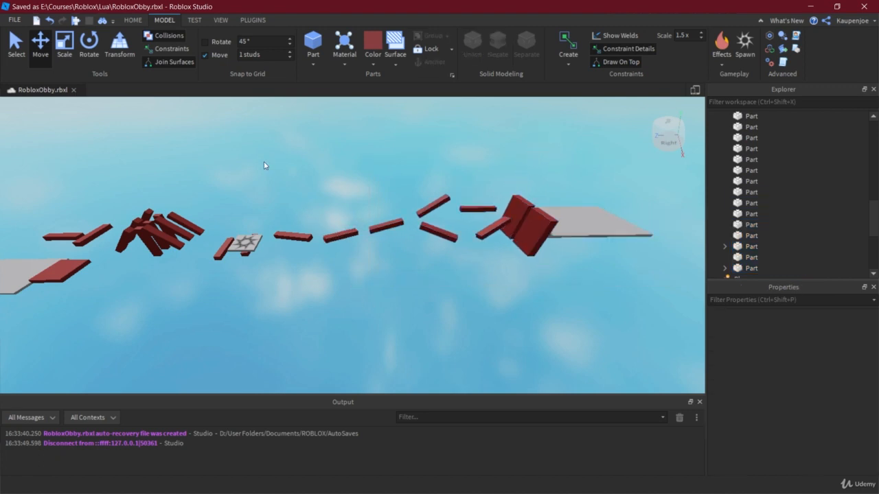
pyautogui.hotkey('ctrl', 's')
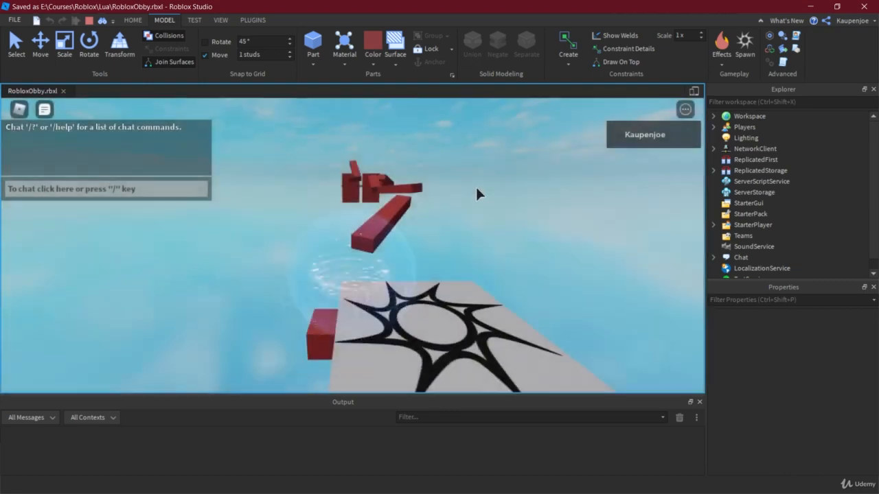
# Playtest the jumps from the spawn location over the bars and the fork up to the red walls, and stop the test.
pyautogui.press('w')
pyautogui.moveTo(508, 229); pyautogui.dragTo(478, 227, button='right')
pyautogui.press('space')
pyautogui.press('w')
pyautogui.press('space')
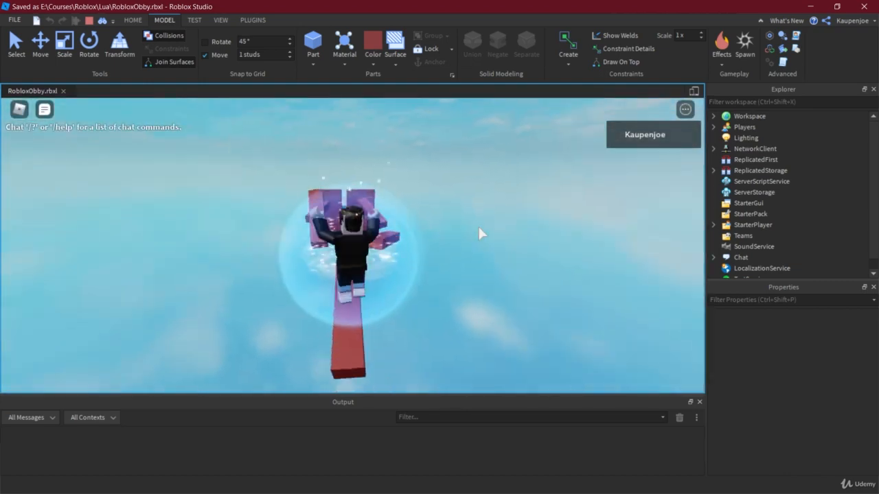
pyautogui.press('w')
pyautogui.press('space')
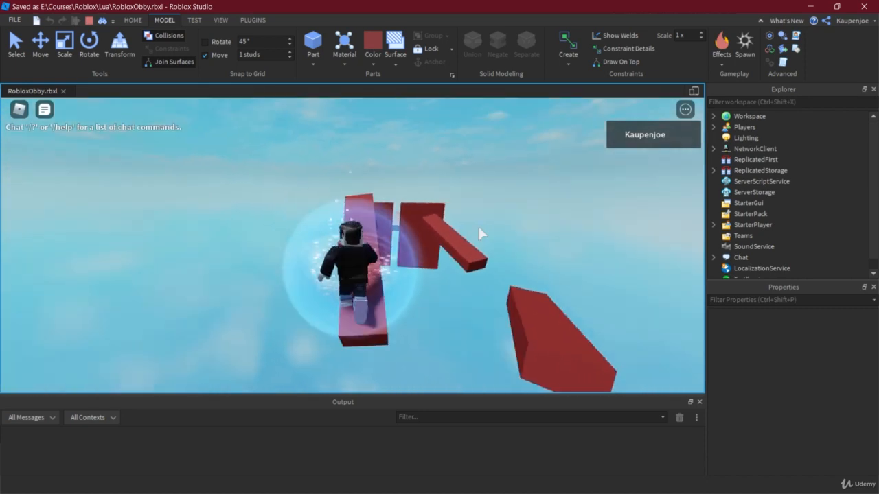
pyautogui.press('space')
pyautogui.press('w')
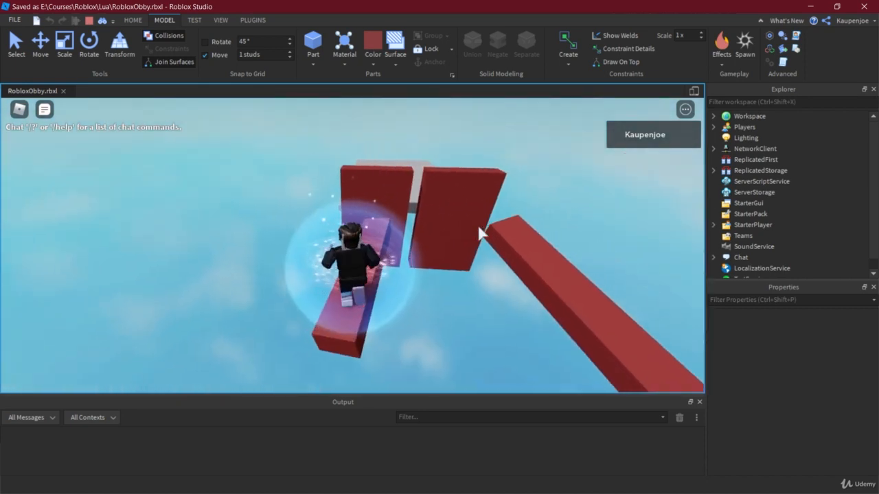
pyautogui.press('w')
pyautogui.press('space')
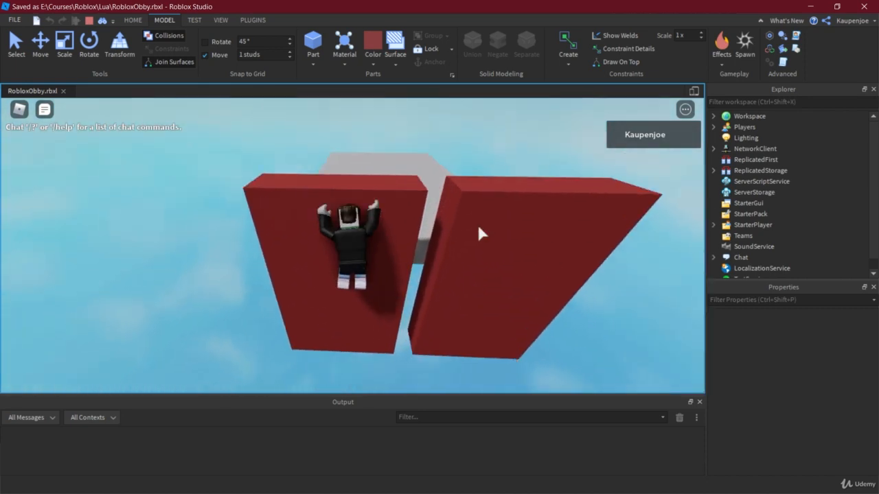
pyautogui.click(89, 20)
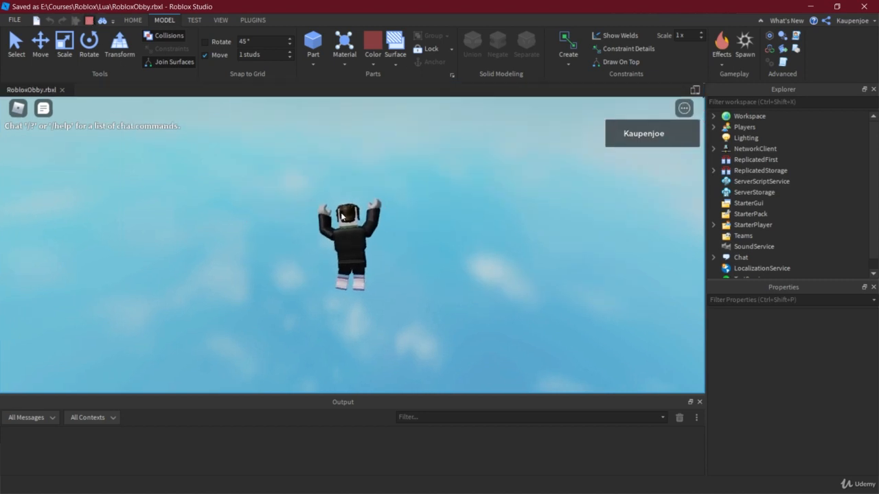
# Lower the grey end platform slightly behind the two red walls.
pyautogui.press('d')
pyautogui.scroll(1, 474, 280)
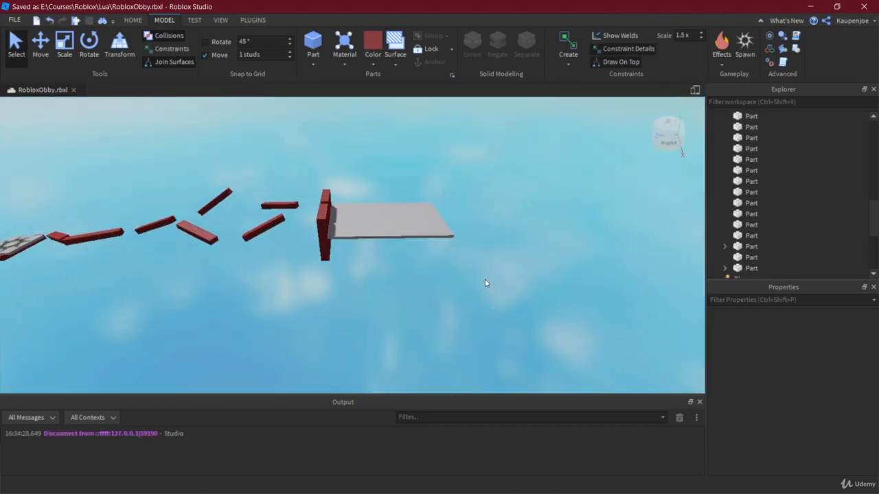
pyautogui.moveTo(484, 279); pyautogui.dragTo(325, 164)
pyautogui.click(41, 44)
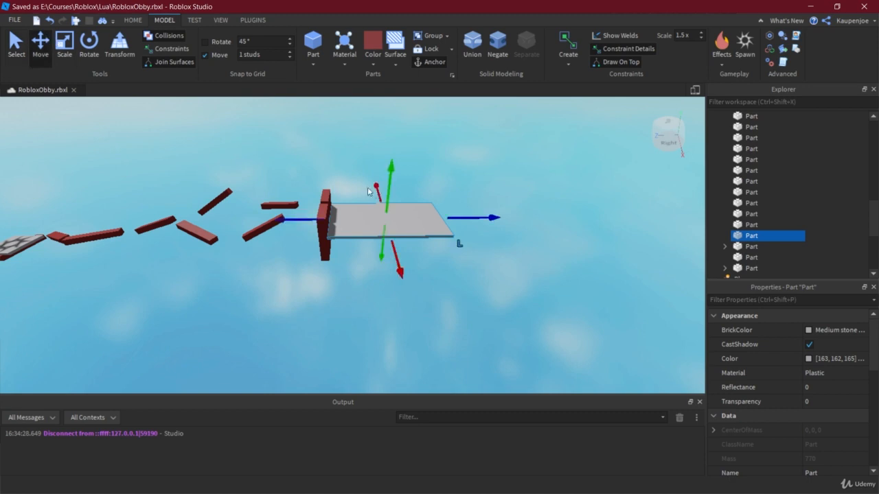
pyautogui.moveTo(389, 175); pyautogui.dragTo(390, 190)
# Select both red walls with the end platform and move them slightly closer to the last bars.
pyautogui.moveTo(321, 179); pyautogui.dragTo(355, 203)
pyautogui.moveTo(492, 221); pyautogui.dragTo(484, 222)
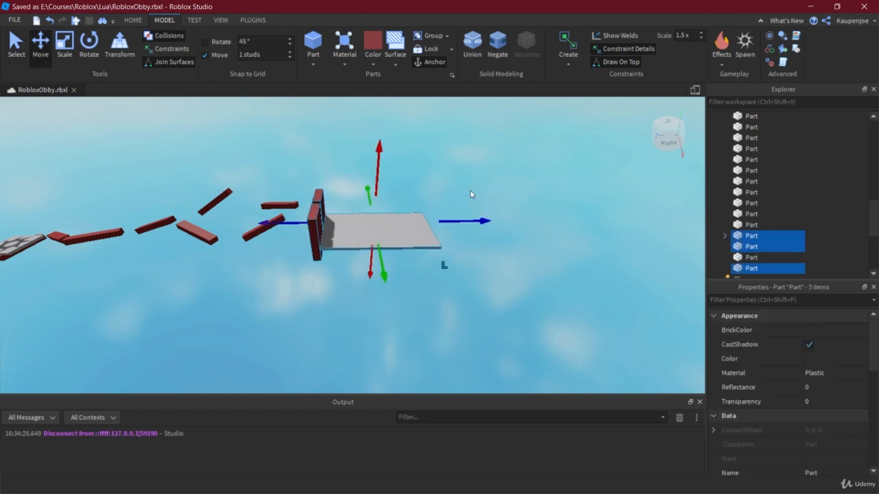
pyautogui.click(481, 189)
# Lower the nearer red wall so that it sits below the other wall.
pyautogui.press('a')
pyautogui.click(358, 227)
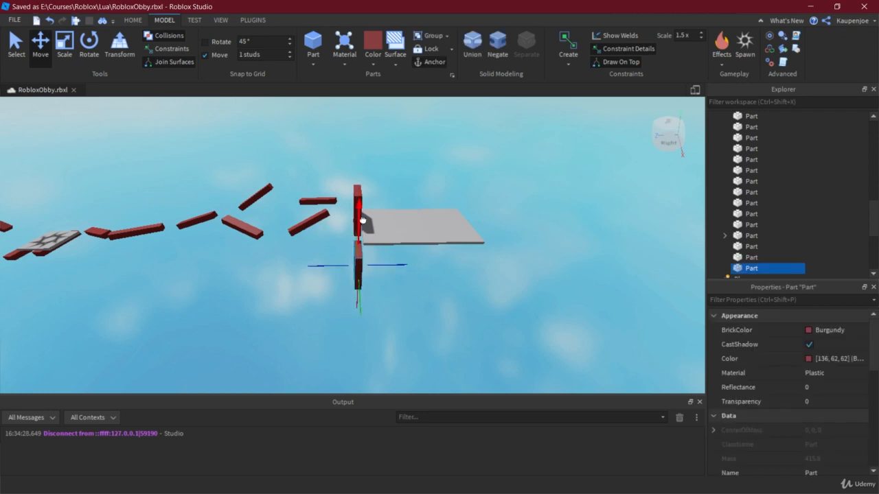
pyautogui.click(137, 98)
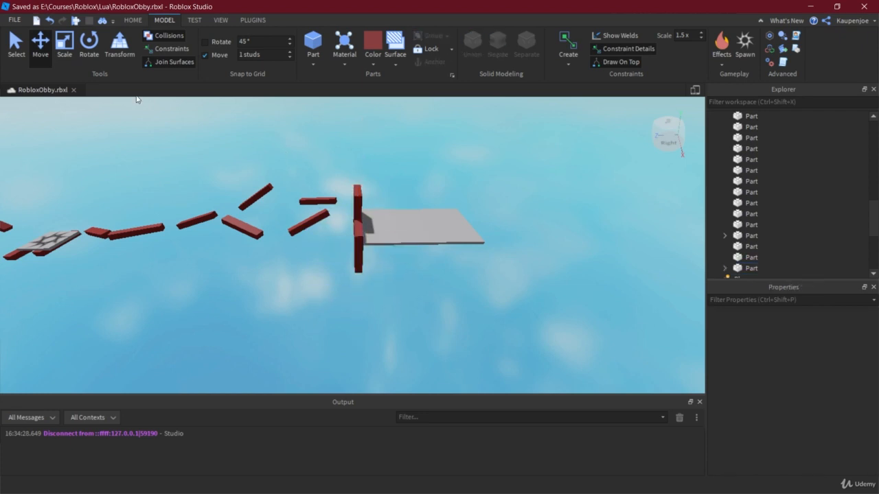
# Playtest the section from the spawn location over the bars and walls onto the end platform, look back over the course, and stop the test.
pyautogui.click(76, 21)
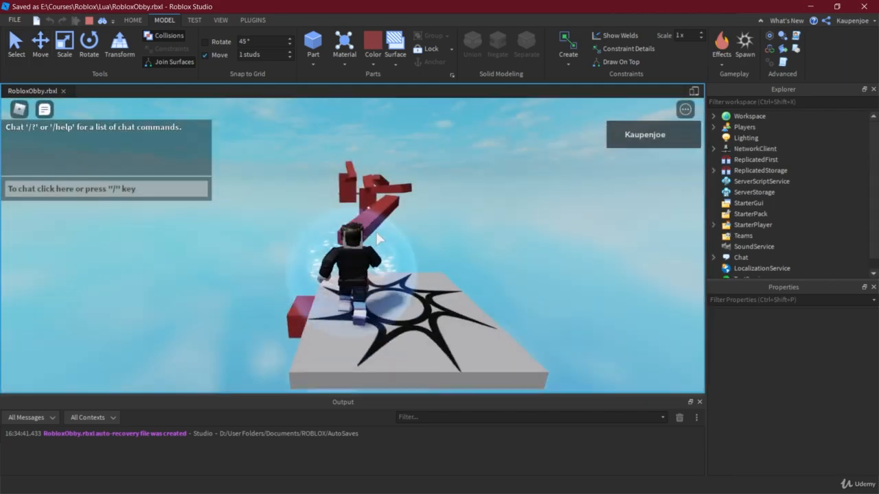
pyautogui.press('w')
pyautogui.moveTo(375, 231); pyautogui.dragTo(283, 153, button='right')
pyautogui.press('space')
pyautogui.press('w')
pyautogui.press('space')
pyautogui.press('w')
pyautogui.press('space')
pyautogui.press('w')
pyautogui.press('space')
pyautogui.press('w')
pyautogui.press('space')
pyautogui.press('s')
pyautogui.press('s')
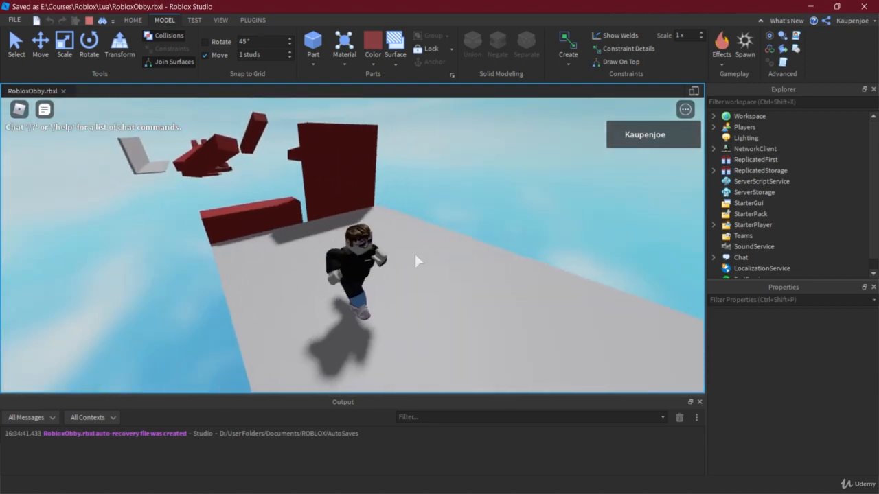
pyautogui.moveTo(414, 252); pyautogui.dragTo(321, 186, button='right')
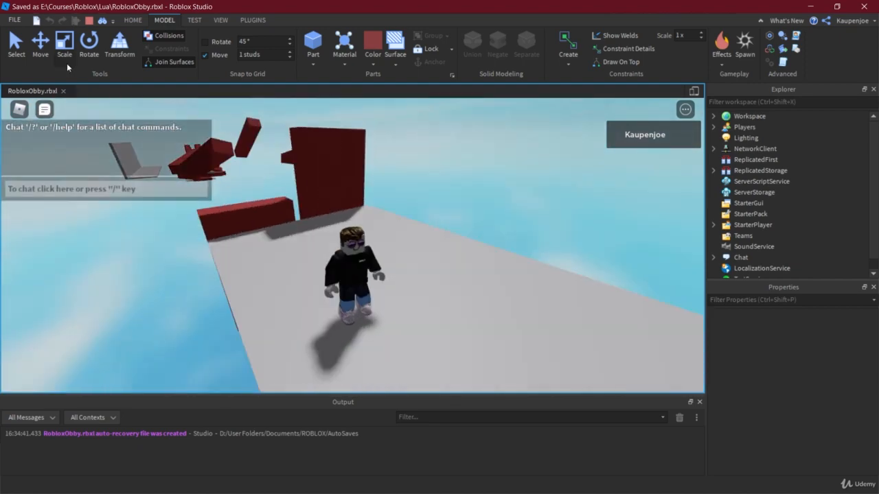
pyautogui.click(88, 20)
# Recolour the bar just before the bar cluster to Bright green.
pyautogui.moveTo(263, 240); pyautogui.dragTo(443, 241, button='middle')
pyautogui.scroll(-3, 353, 277)
pyautogui.scroll(3, 292, 230)
pyautogui.click(253, 222)
pyautogui.scroll(2, 253, 222)
pyautogui.moveTo(253, 222); pyautogui.dragTo(338, 239, button='middle')
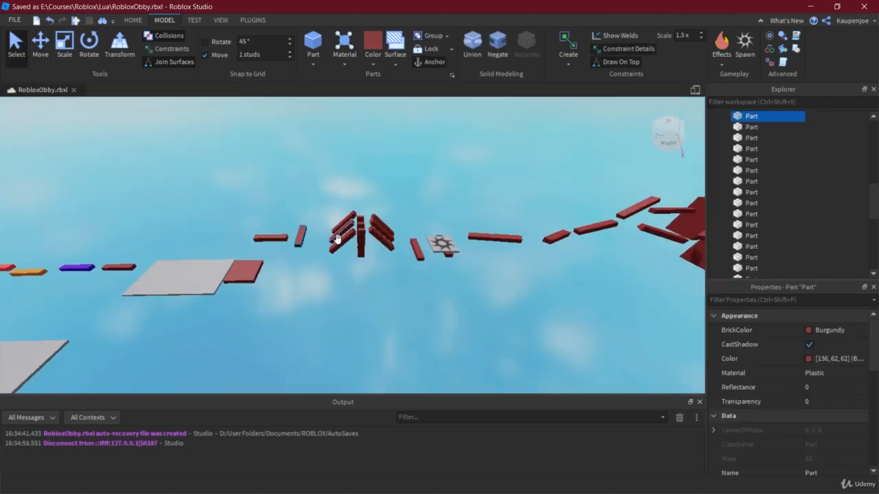
pyautogui.click(375, 64)
pyautogui.click(406, 137)
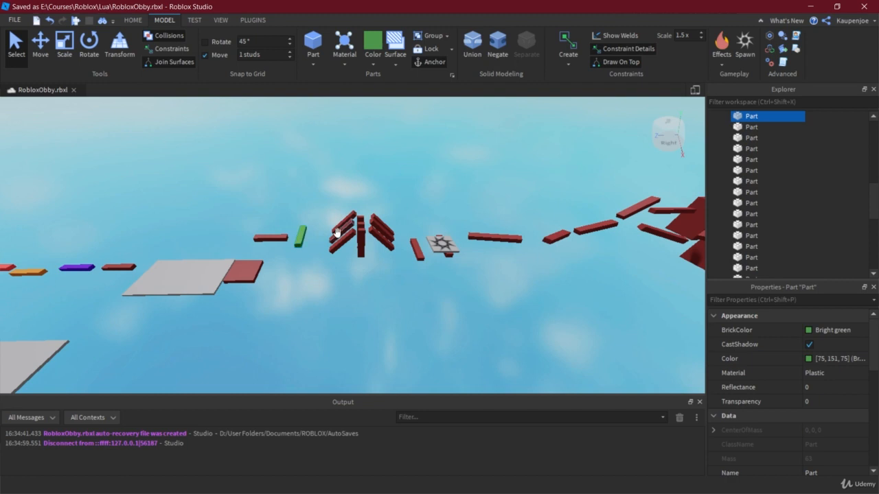
# In the cluster's first group of slanted bars, recolour the middle bar to Toothpaste and the top bar to a very dark navy.
pyautogui.click(336, 232)
pyautogui.click(373, 63)
pyautogui.click(451, 110)
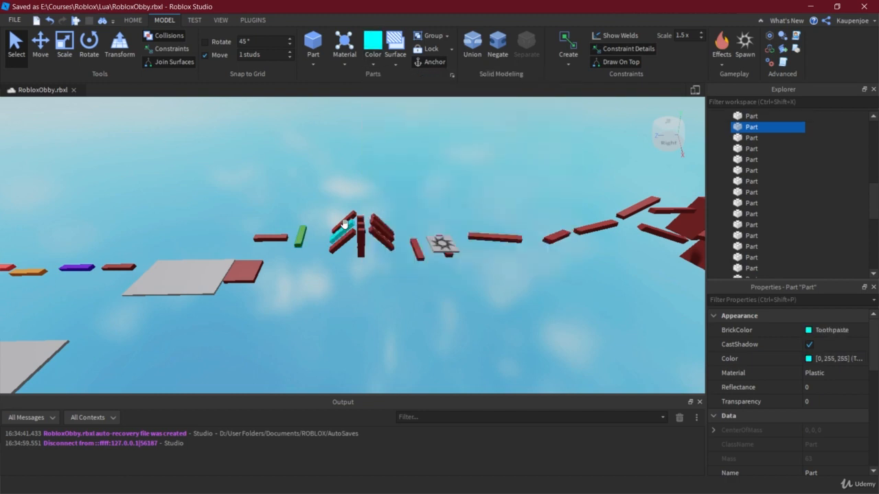
pyautogui.click(341, 224)
pyautogui.click(351, 215)
pyautogui.click(373, 62)
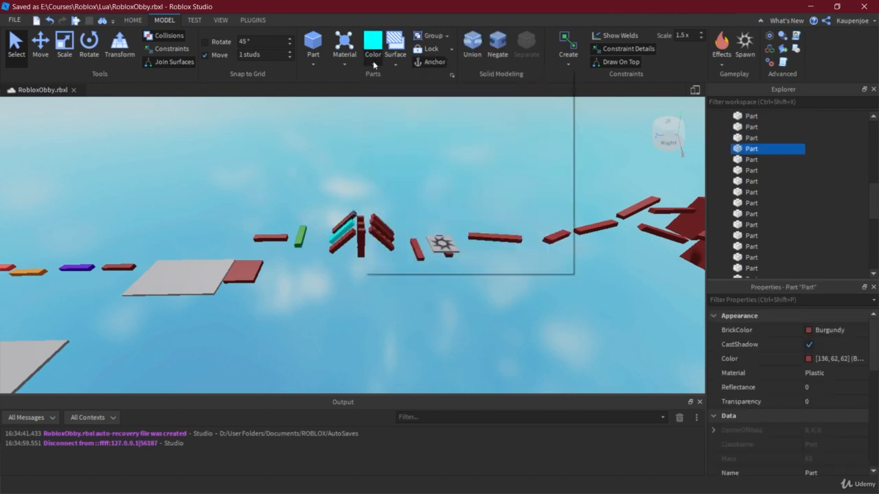
pyautogui.click(474, 79)
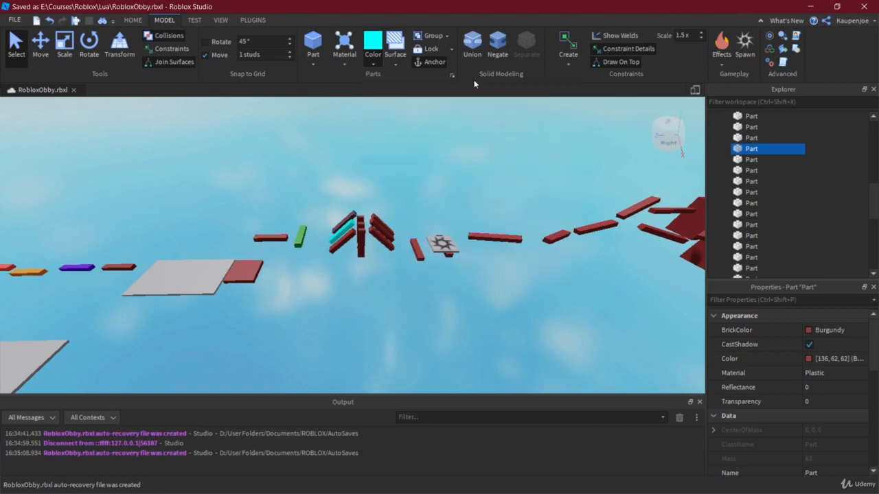
# Recolour the lowest bar of the first slanted group yellow and the lowest bar of the cluster's central group dark green.
pyautogui.click(346, 237)
pyautogui.click(379, 60)
pyautogui.click(417, 193)
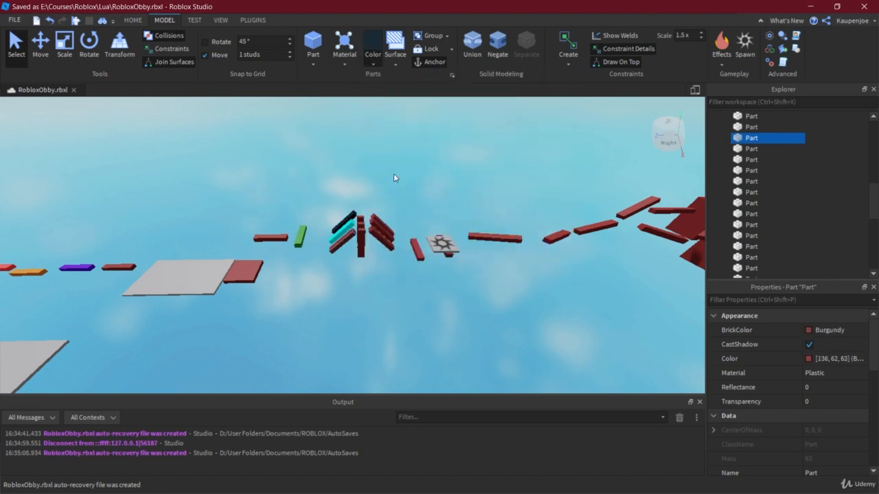
pyautogui.click(361, 241)
pyautogui.click(373, 59)
pyautogui.click(444, 130)
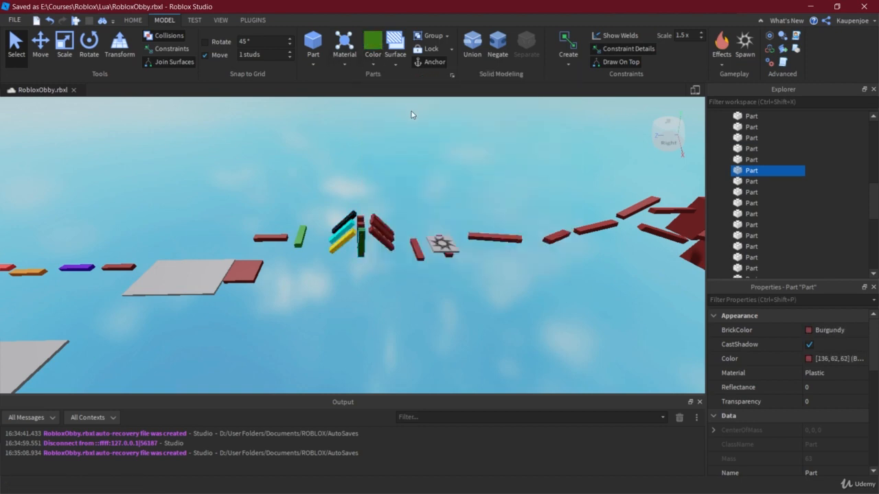
# Recolour the bar above the dark green one in the central group light blue.
pyautogui.click(362, 221)
pyautogui.click(372, 55)
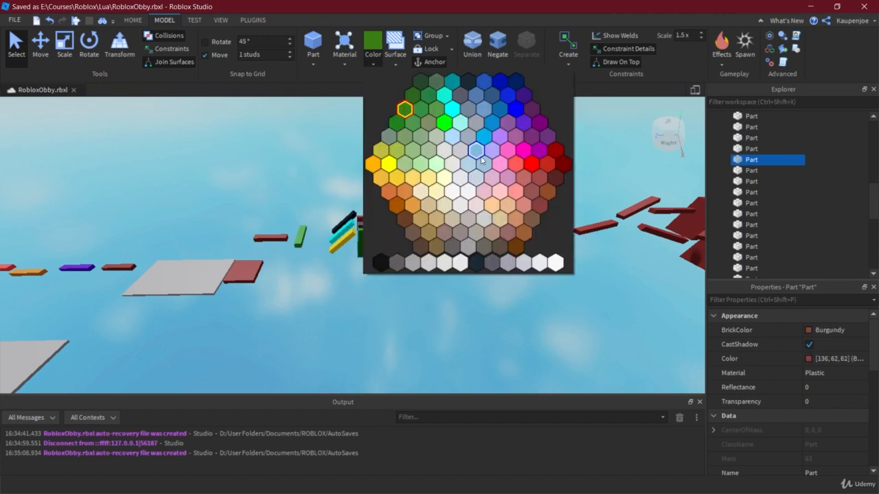
pyautogui.click(477, 152)
pyautogui.click(362, 216)
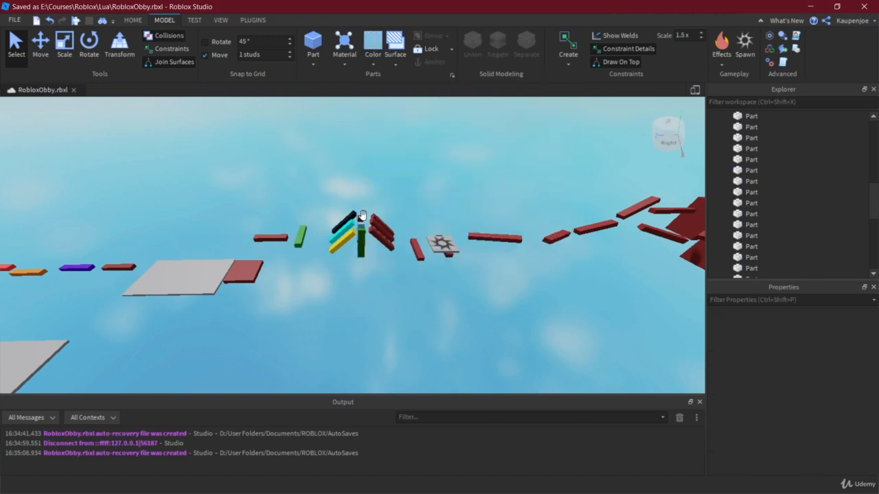
# Recolour the top bar of the cluster's central group Bright orange.
pyautogui.click(362, 215)
pyautogui.click(371, 65)
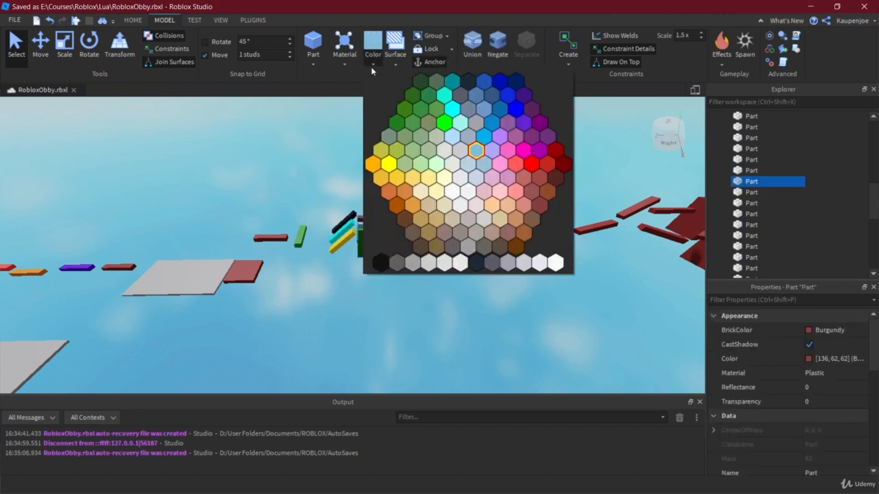
pyautogui.click(405, 190)
pyautogui.click(381, 229)
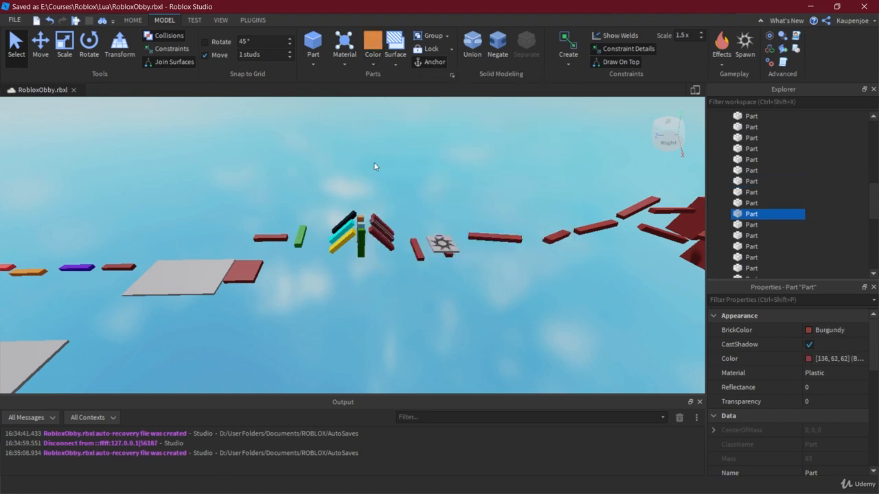
# Recolour the single bar between the cluster and the spawn location Medium blue.
pyautogui.click(417, 248)
pyautogui.scroll(2, 363, 164)
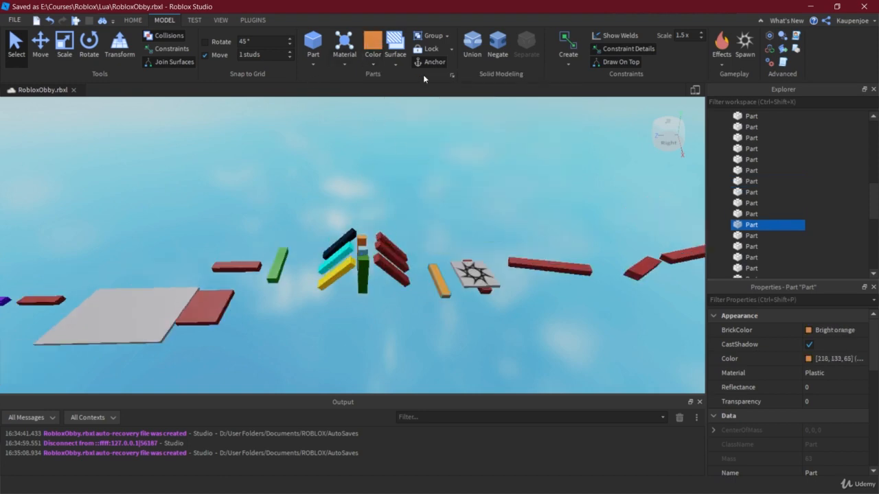
pyautogui.click(373, 65)
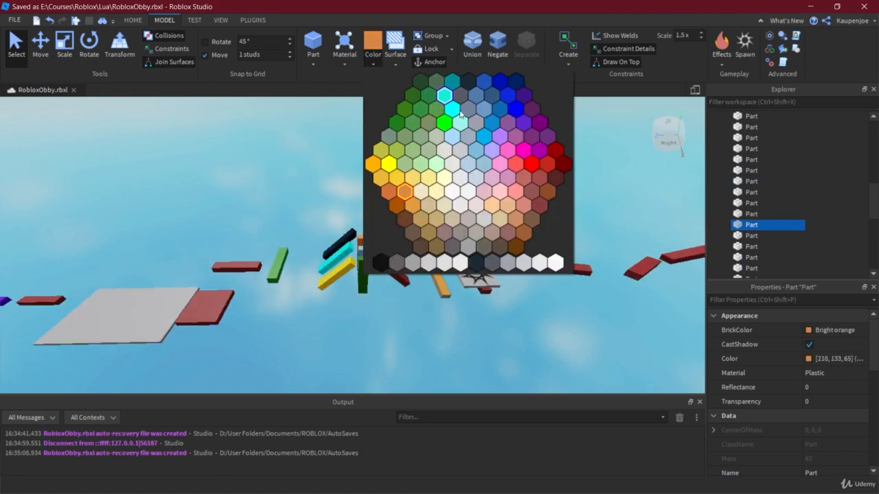
pyautogui.click(486, 110)
# Recolour the bar beneath the spawn location Brown.
pyautogui.scroll(2, 491, 277)
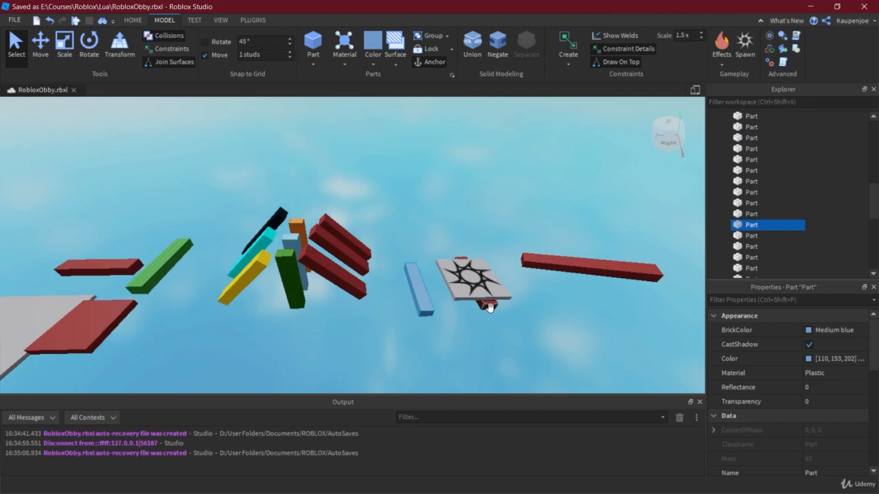
pyautogui.click(488, 305)
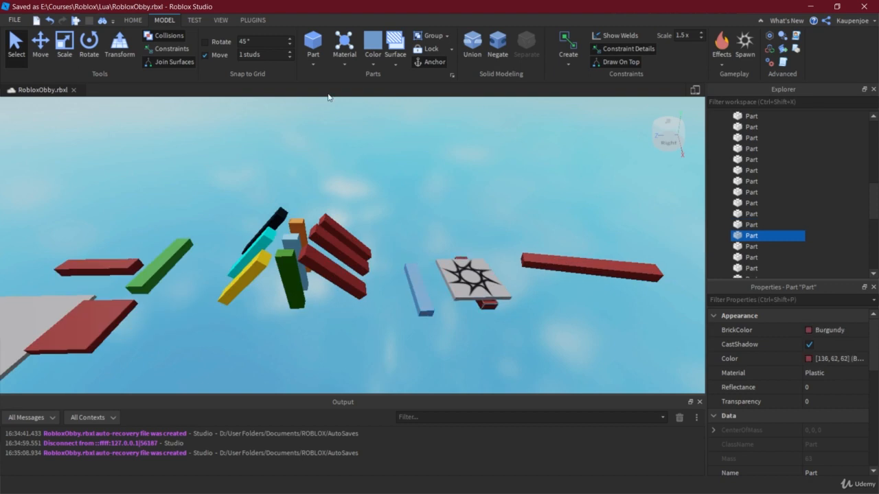
pyautogui.click(368, 59)
pyautogui.click(529, 219)
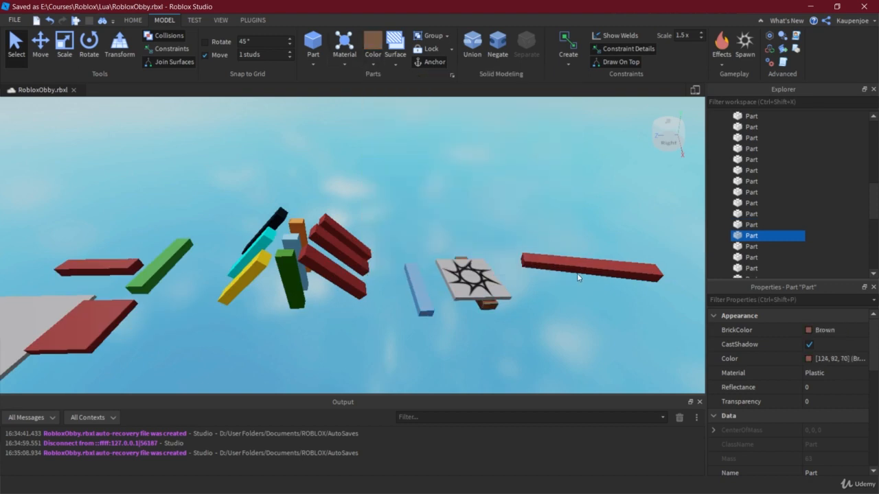
# Recolour the long bar just past the spawn location a strong blue.
pyautogui.click(553, 247)
pyautogui.click(370, 47)
pyautogui.click(374, 62)
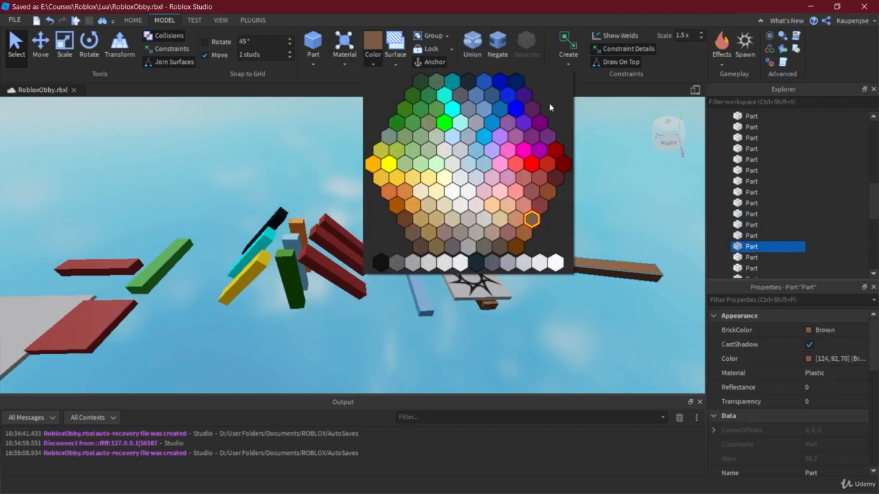
pyautogui.click(506, 97)
pyautogui.click(351, 208)
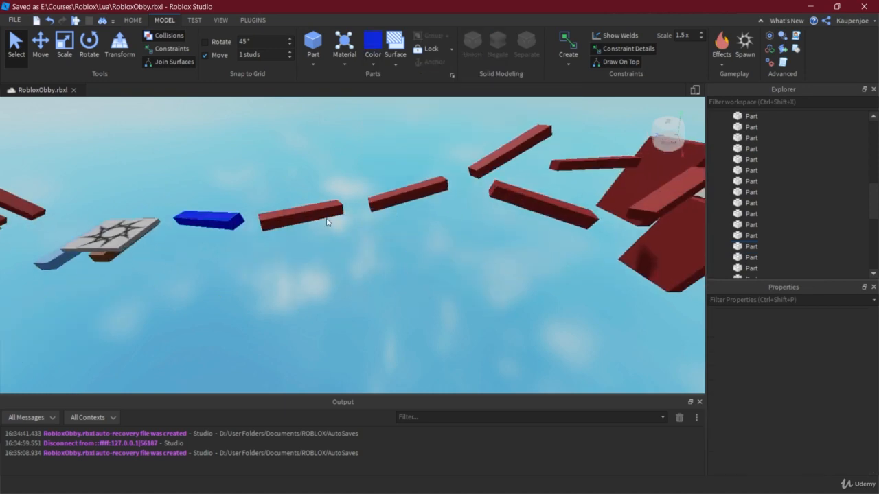
# Recolour the next two bars after the blue one, the nearer one red and the farther one very dark red.
pyautogui.click(330, 220)
pyautogui.click(371, 62)
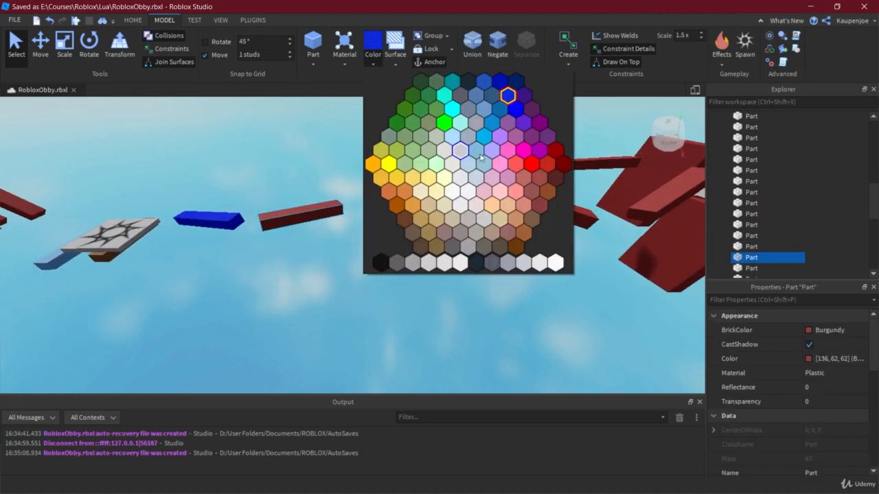
pyautogui.click(548, 165)
pyautogui.click(409, 193)
pyautogui.click(374, 66)
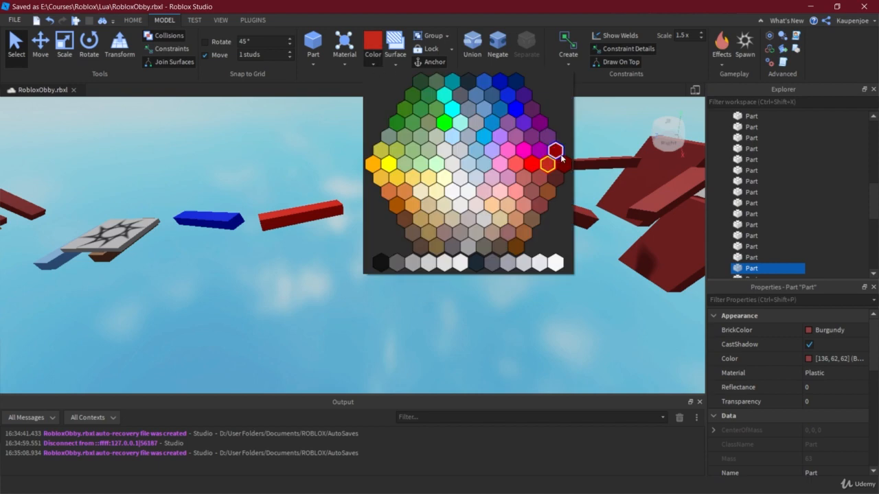
pyautogui.click(565, 162)
pyautogui.click(462, 188)
# At the fork after the dark red bar, recolour the upper bar green and the lower bar Toothpaste.
pyautogui.click(490, 163)
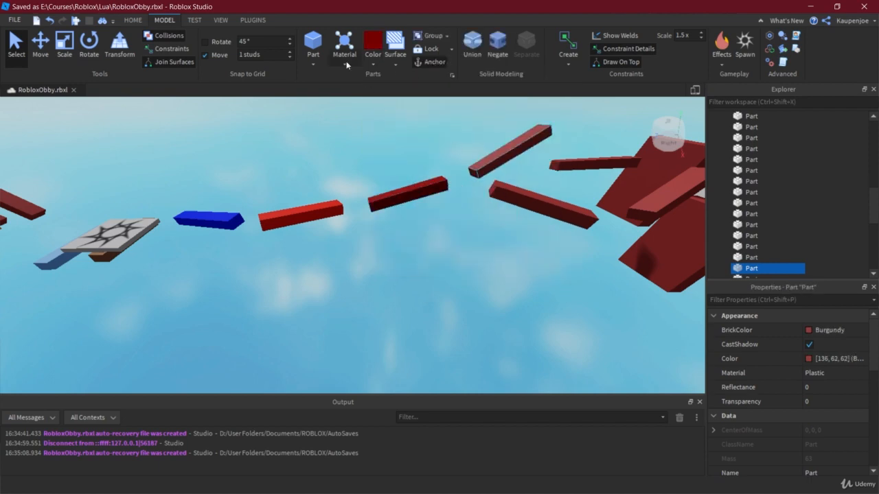
pyautogui.click(372, 64)
pyautogui.click(413, 123)
pyautogui.click(542, 203)
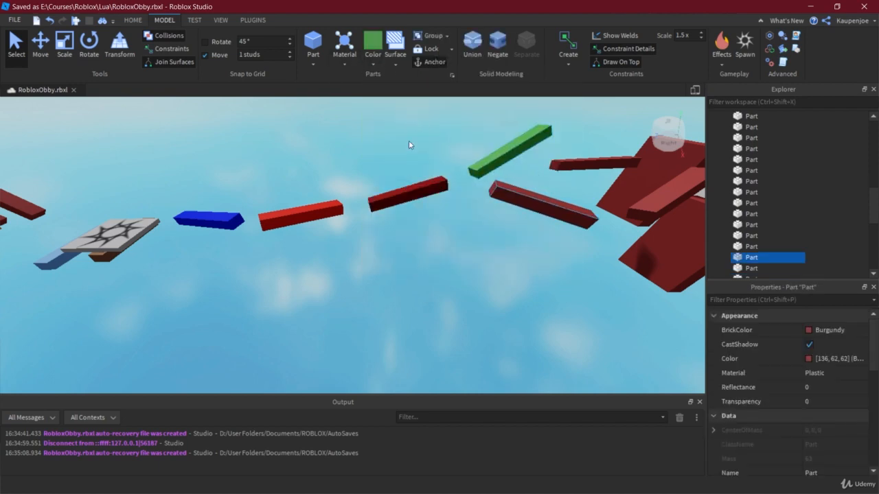
pyautogui.click(375, 62)
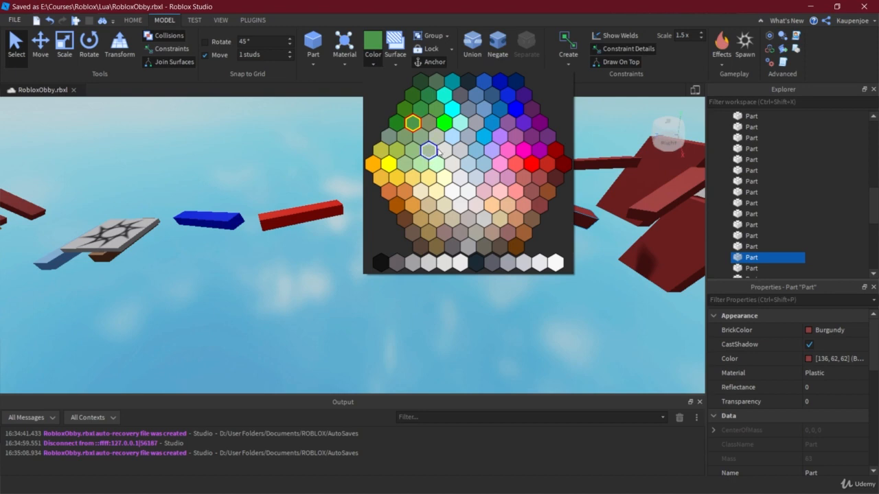
pyautogui.click(456, 114)
# Recolour the two bars leading up to the large slabs, the upper one Sea green and the lower one blue.
pyautogui.moveTo(543, 183); pyautogui.dragTo(516, 229, button='middle')
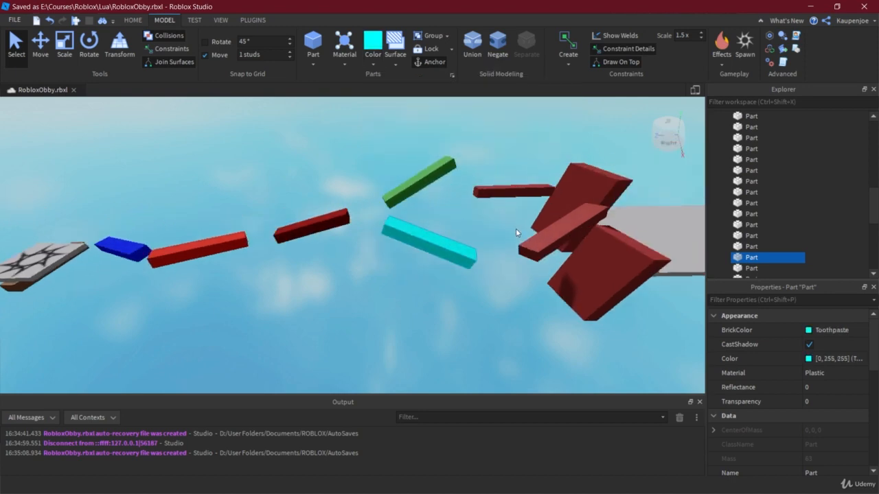
pyautogui.click(507, 183)
pyautogui.click(514, 193)
pyautogui.click(372, 62)
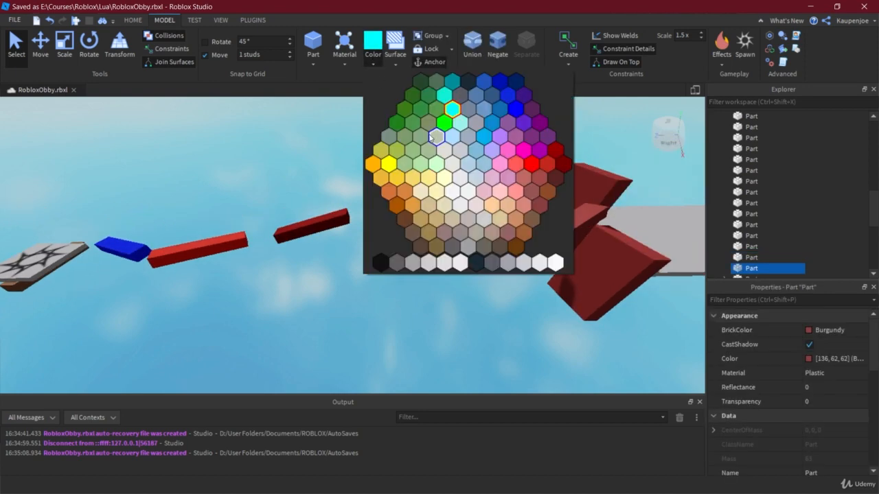
pyautogui.click(421, 110)
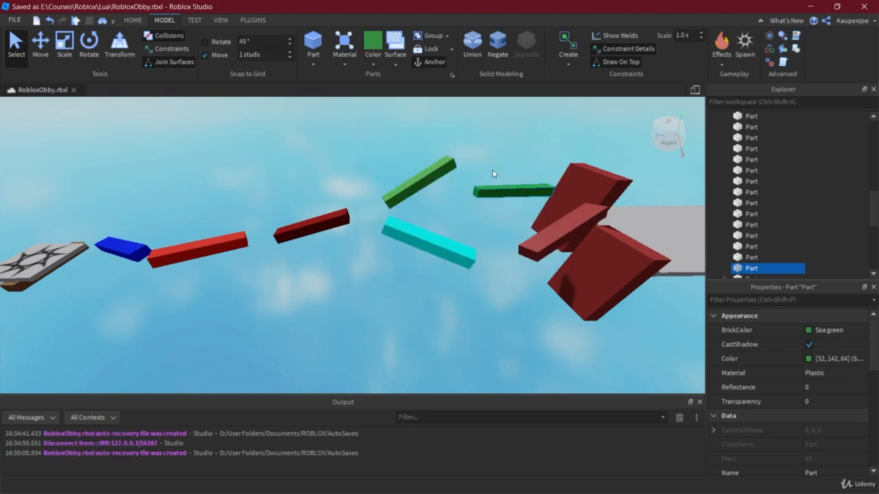
pyautogui.click(558, 225)
pyautogui.click(373, 63)
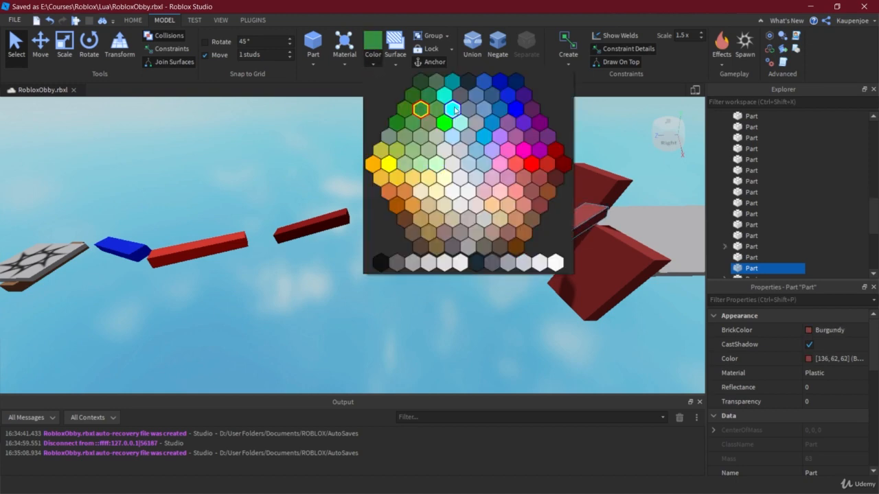
pyautogui.click(514, 111)
# Recolour the two large slabs before the end platform, the lower one violet and the upper one pale green.
pyautogui.moveTo(597, 154); pyautogui.dragTo(454, 183, button='middle')
pyautogui.click(471, 269)
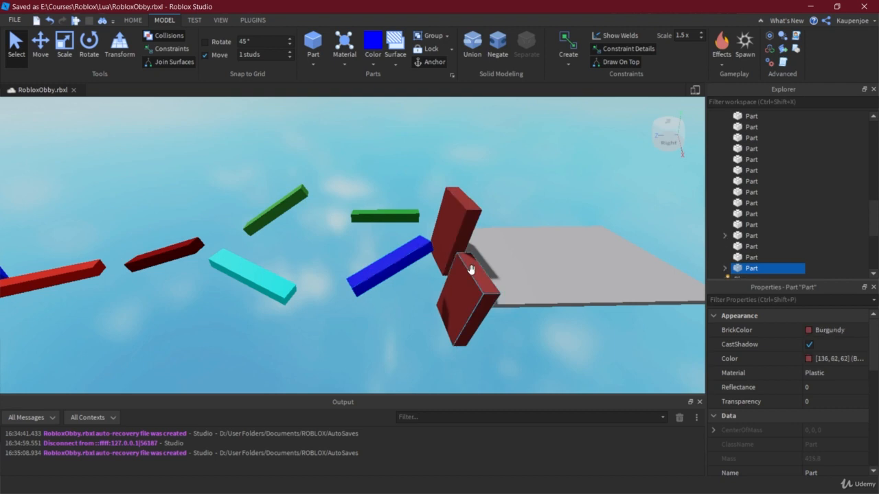
pyautogui.click(374, 61)
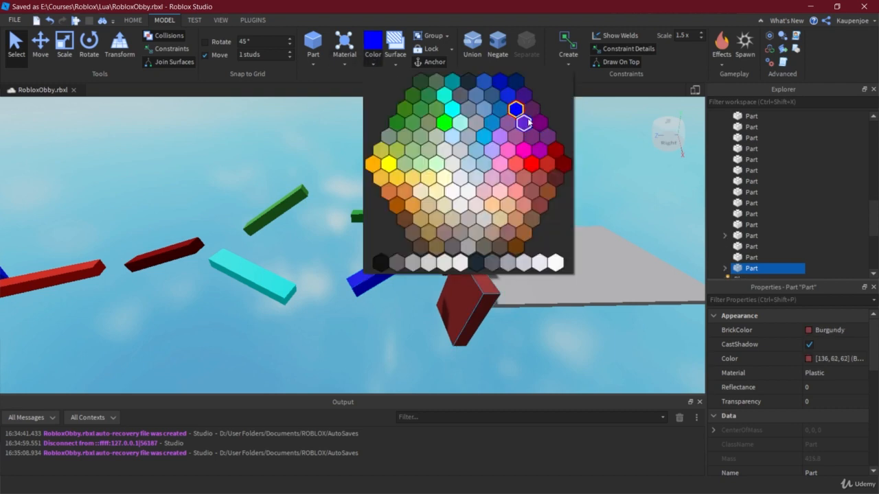
pyautogui.click(524, 123)
pyautogui.click(461, 219)
pyautogui.click(374, 64)
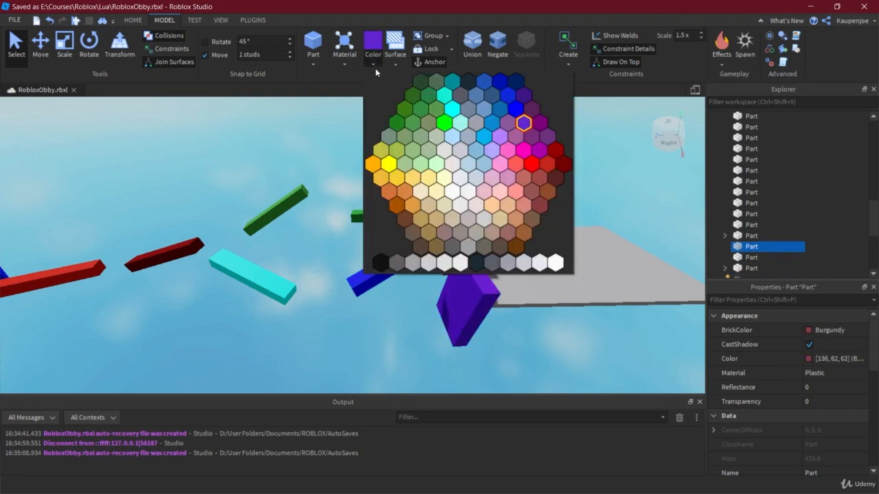
pyautogui.click(420, 165)
pyautogui.click(428, 223)
# Recolour the lowest bar of the cluster's second slanted group a muted light green.
pyautogui.moveTo(234, 184); pyautogui.dragTo(424, 191, button='middle')
pyautogui.moveTo(482, 225); pyautogui.dragTo(582, 193, button='middle')
pyautogui.moveTo(368, 229); pyautogui.dragTo(604, 265, button='middle')
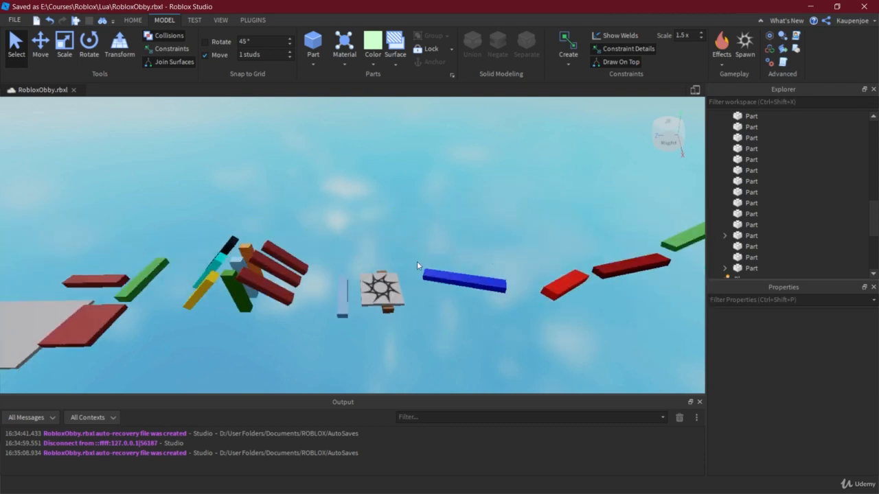
pyautogui.click(261, 282)
pyautogui.click(371, 64)
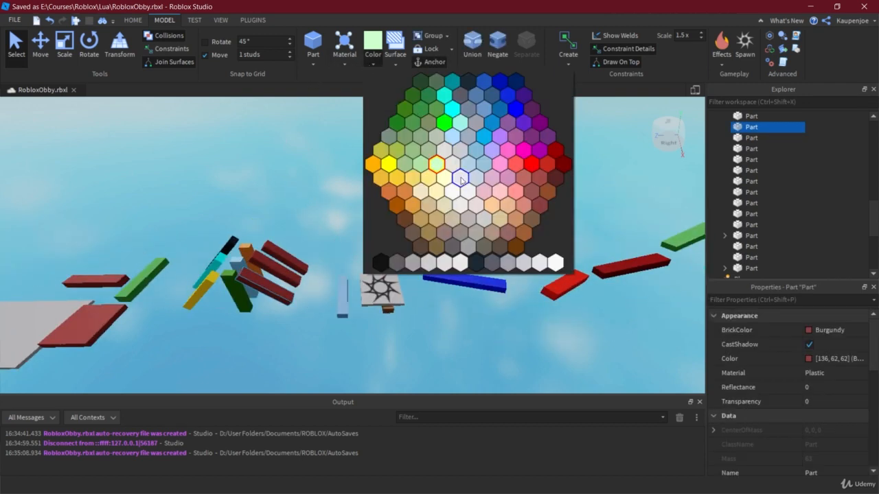
pyautogui.click(412, 152)
# In the second slanted group, recolour the middle bar Shamrock and the top bar Burlap.
pyautogui.click(288, 271)
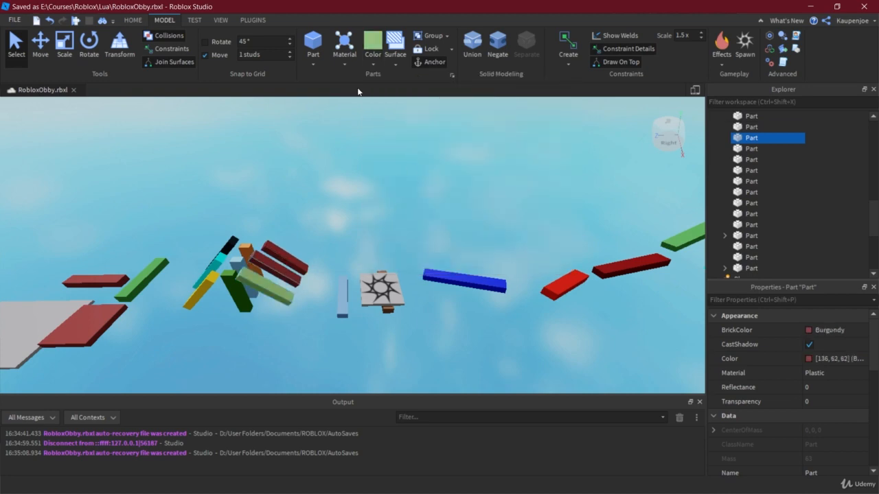
pyautogui.click(381, 66)
pyautogui.click(435, 109)
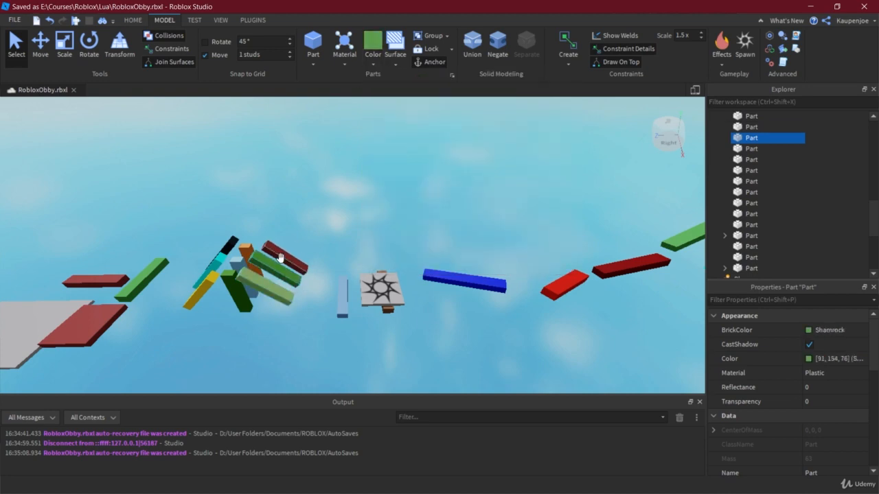
pyautogui.click(280, 257)
pyautogui.click(381, 66)
pyautogui.click(436, 219)
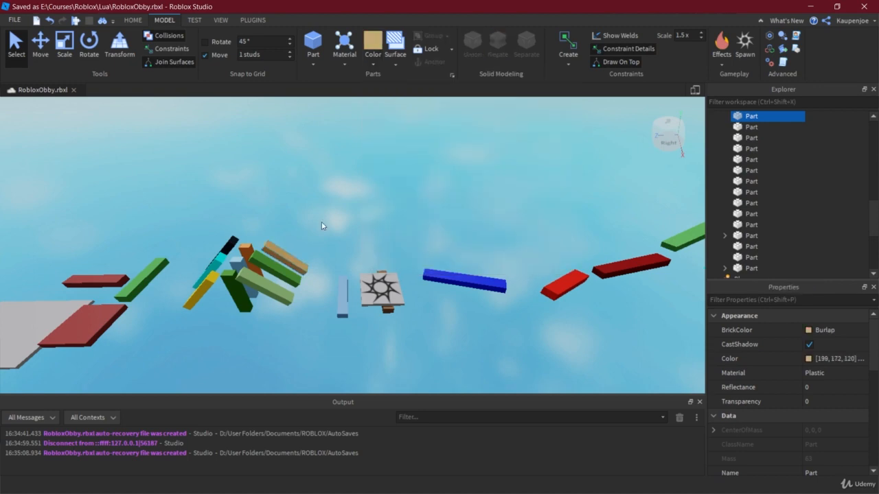
# Move the spawn location back along the course onto the grey starting platform.
pyautogui.click(344, 254)
pyautogui.moveTo(371, 287); pyautogui.dragTo(48, 318)
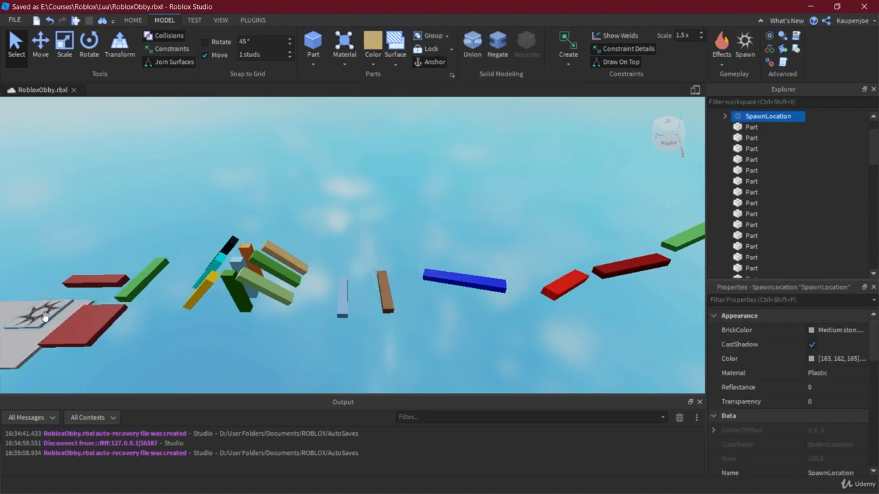
pyautogui.scroll(-3, 48, 318)
pyautogui.moveTo(48, 318); pyautogui.dragTo(348, 280, button='middle')
pyautogui.moveTo(320, 267); pyautogui.dragTo(120, 276)
pyautogui.moveTo(120, 275); pyautogui.dragTo(452, 276, button='middle')
pyautogui.scroll(-2, 383, 315)
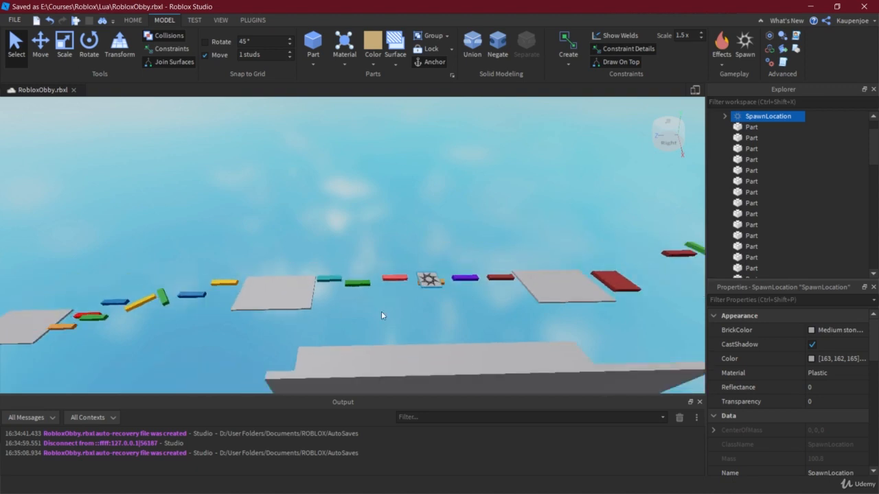
pyautogui.moveTo(429, 279); pyautogui.dragTo(30, 316)
pyautogui.moveTo(31, 316); pyautogui.dragTo(311, 309, button='middle')
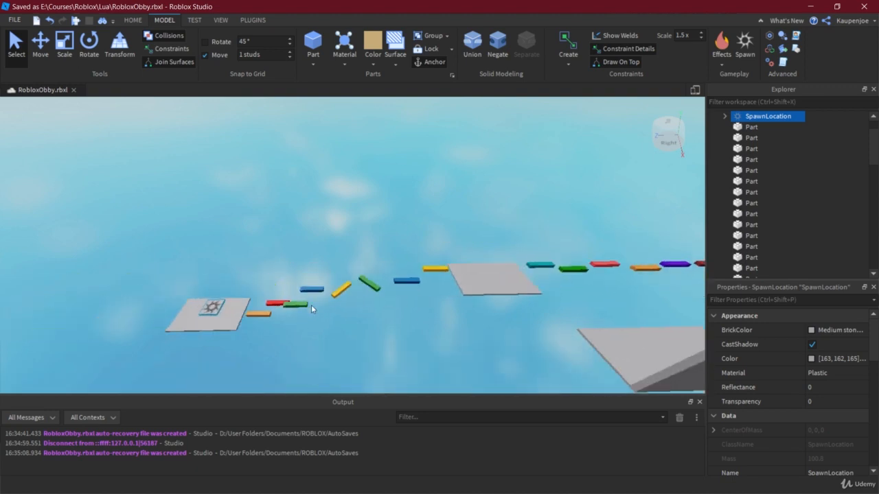
pyautogui.moveTo(209, 313); pyautogui.dragTo(204, 314)
pyautogui.click(263, 257)
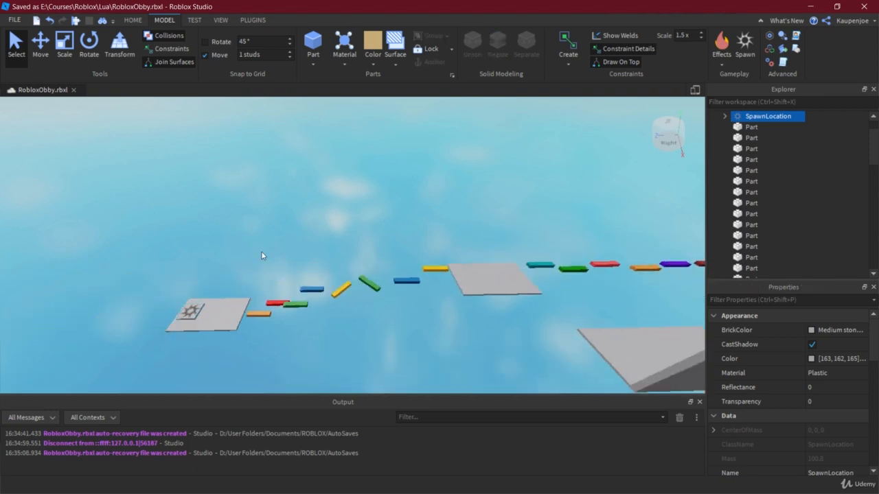
# Review the recoloured final section of the course and the list of parts and services in the Explorer.
pyautogui.press('d')
pyautogui.press('d')
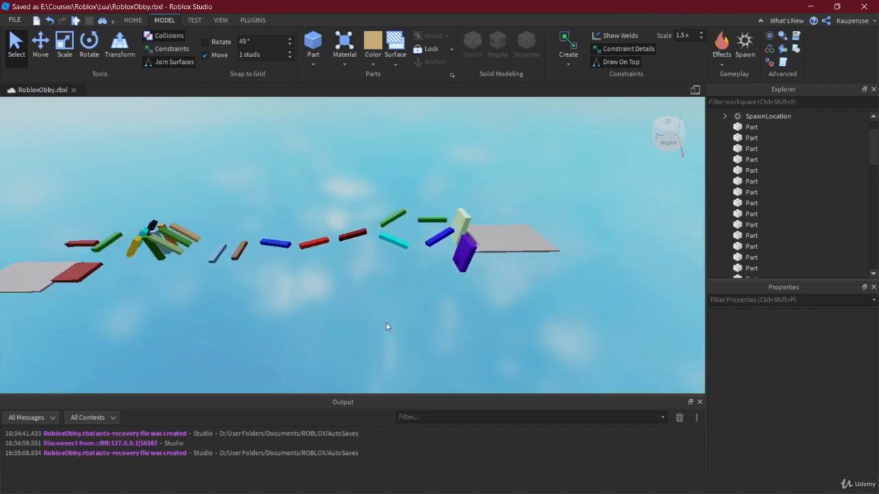
pyautogui.scroll(1, 770, 258)
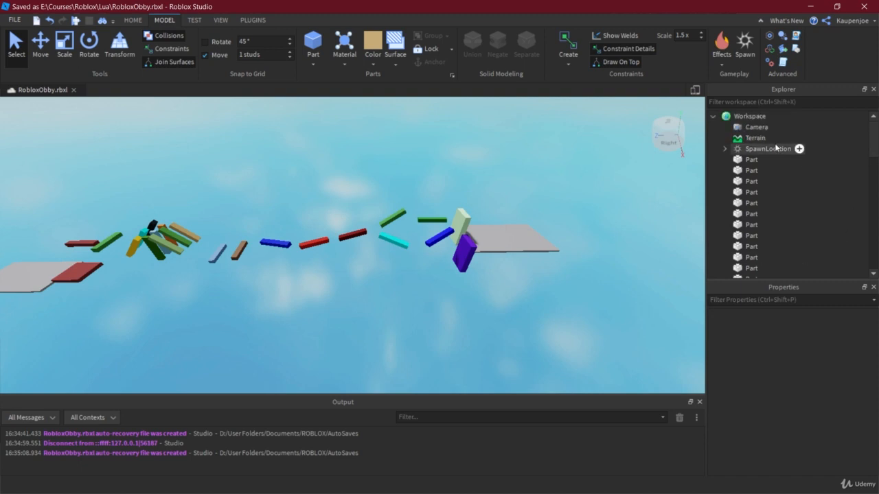
pyautogui.scroll(-11, 777, 180)
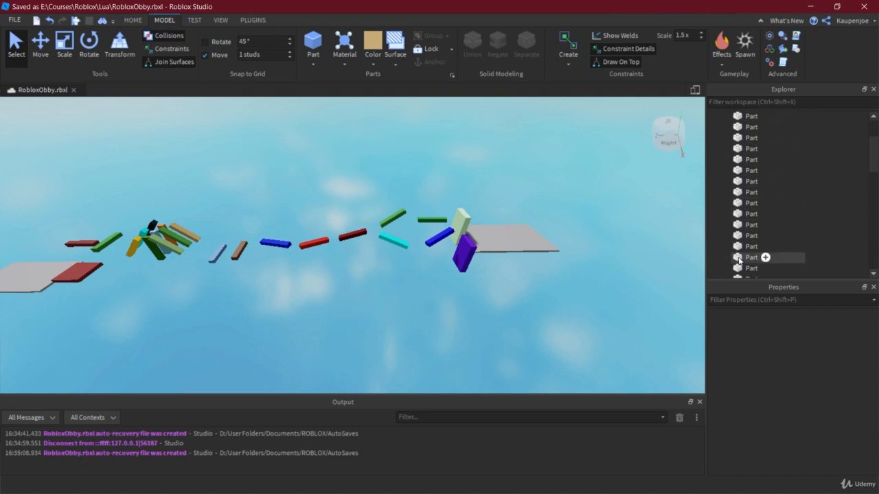
pyautogui.scroll(10, 765, 256)
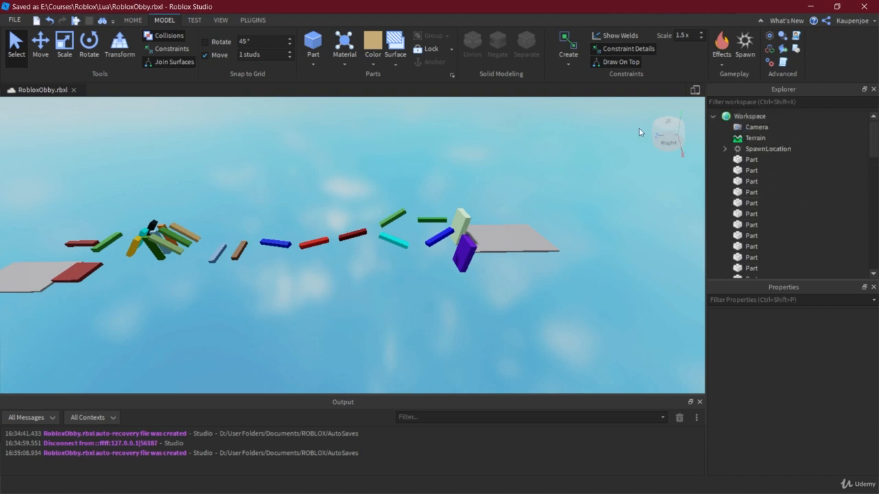
pyautogui.click(774, 116)
pyautogui.click(516, 168)
pyautogui.scroll(-3, 751, 195)
pyautogui.scroll(-4, 755, 193)
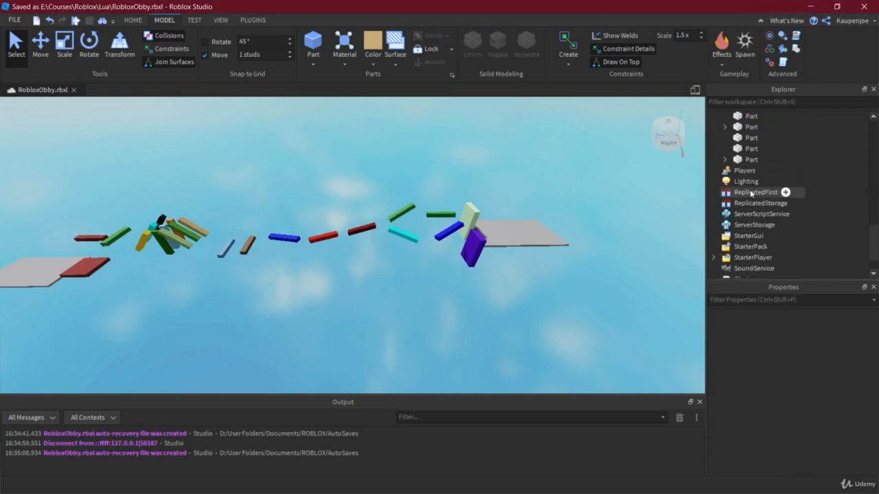
# Review the list of parts under Workspace in the Explorer and inspect individual course pieces by selecting them in the scene.
pyautogui.scroll(3, 769, 217)
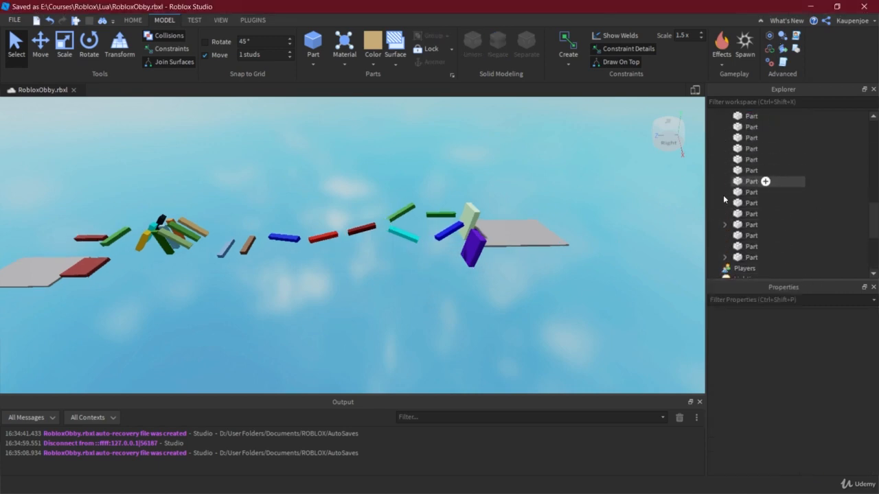
pyautogui.scroll(3, 755, 181)
pyautogui.click(751, 170)
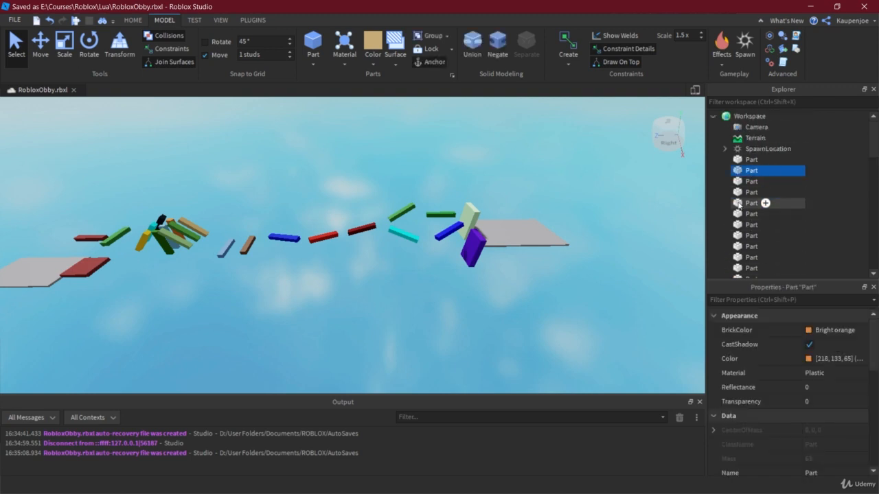
pyautogui.click(738, 204)
pyautogui.click(266, 169)
pyautogui.moveTo(262, 165); pyautogui.dragTo(293, 158, button='middle')
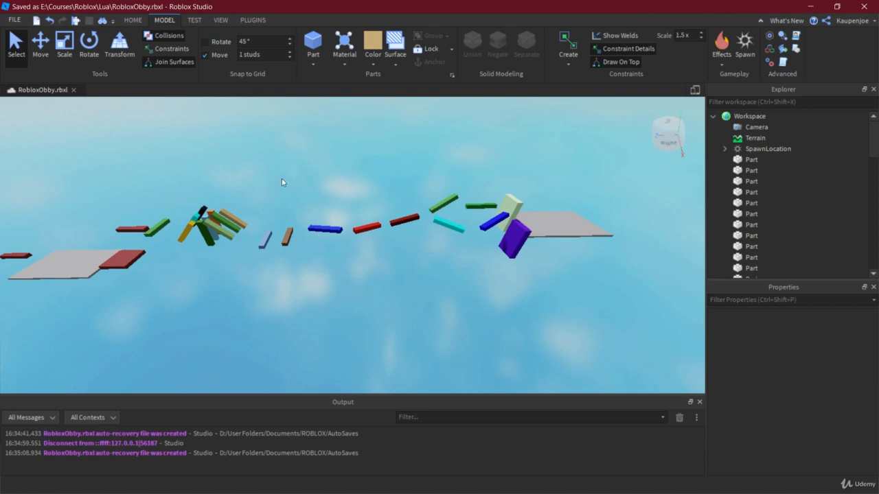
pyautogui.moveTo(284, 182); pyautogui.dragTo(524, 252, button='middle')
pyautogui.moveTo(406, 236); pyautogui.dragTo(293, 269, button='middle')
pyautogui.click(234, 243)
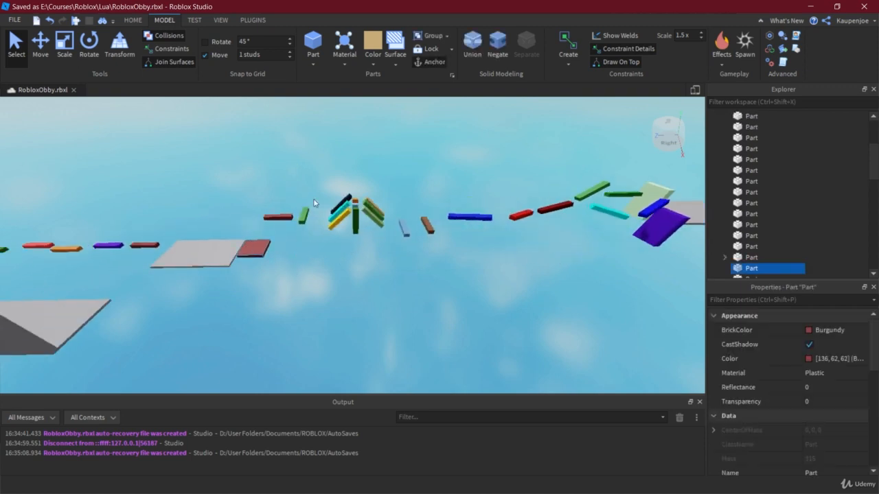
pyautogui.press('d')
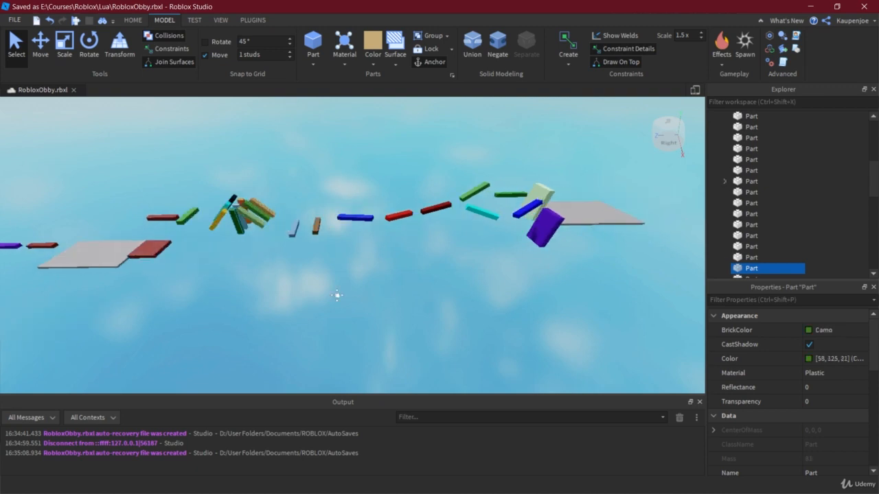
pyautogui.click(542, 218)
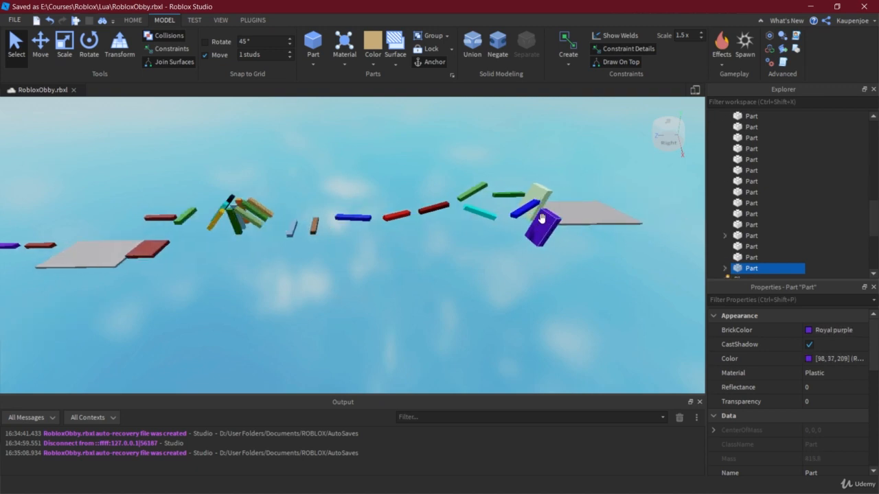
pyautogui.click(351, 284)
pyautogui.press('a')
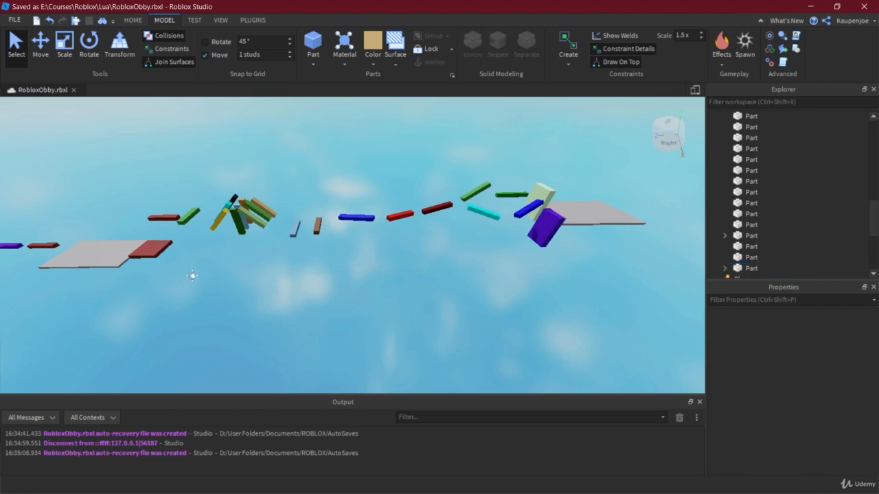
# Examine the course's middle section from its opposite side, covering the grey wall, the platforms and the coloured bars between them.
pyautogui.moveTo(171, 213); pyautogui.dragTo(327, 302, button='right')
pyautogui.press('a')
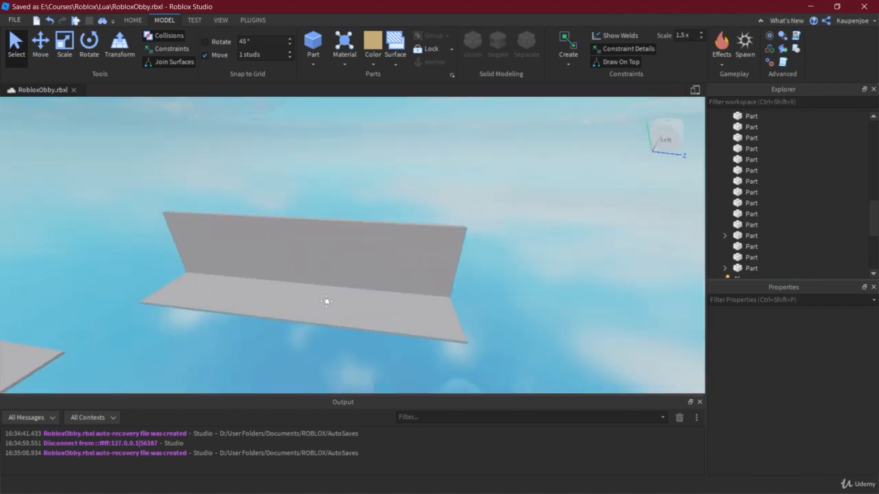
pyautogui.press('s')
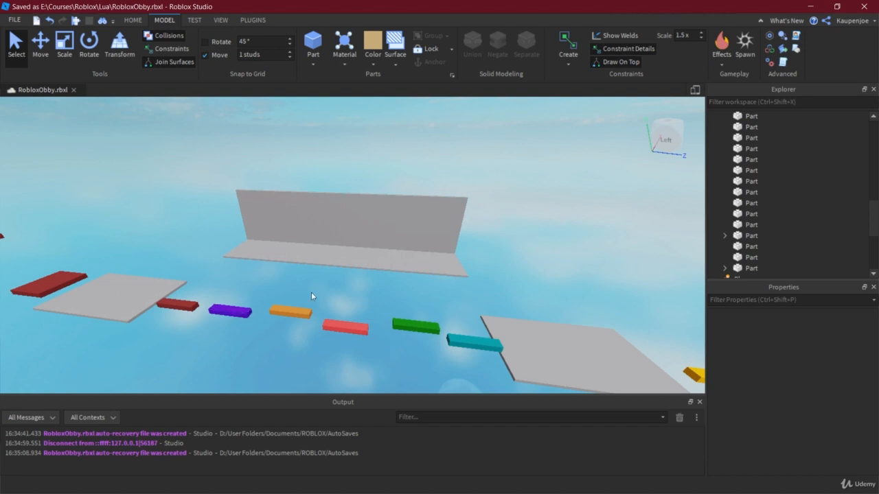
pyautogui.moveTo(569, 306); pyautogui.dragTo(361, 281, button='middle')
pyautogui.scroll(-3, 356, 275)
pyautogui.moveTo(347, 270); pyautogui.dragTo(344, 263, button='right')
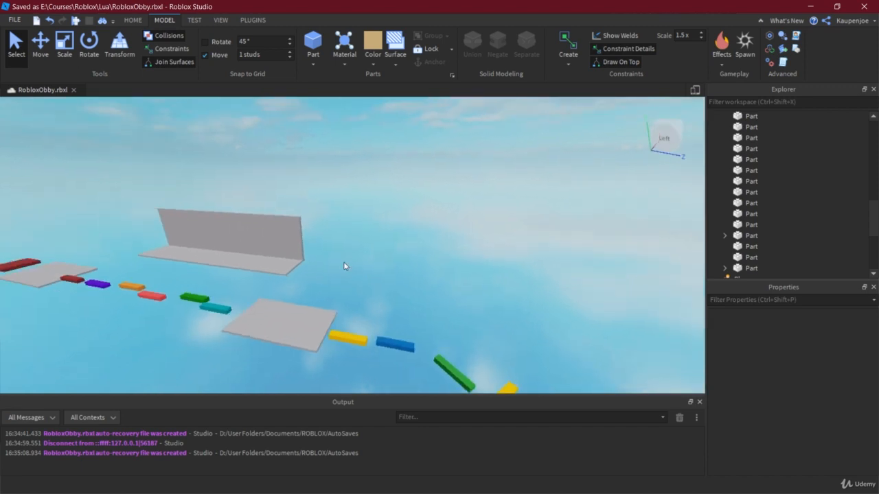
pyautogui.moveTo(344, 262); pyautogui.dragTo(375, 245, button='middle')
pyautogui.moveTo(308, 237); pyautogui.dragTo(349, 268, button='right')
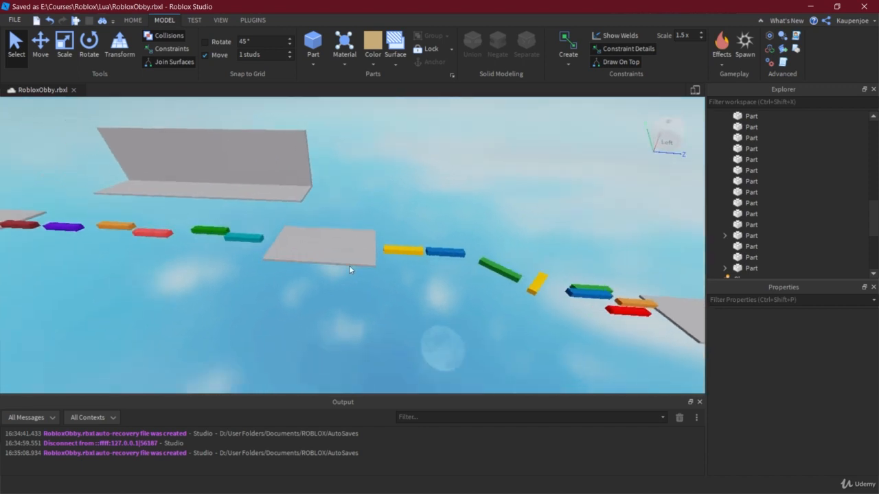
# Survey the whole obstacle course, from the grey end platform back to the starting platform with the spawn location.
pyautogui.click(306, 251)
pyautogui.moveTo(306, 251); pyautogui.dragTo(618, 269, button='middle')
pyautogui.click(232, 250)
pyautogui.moveTo(231, 249); pyautogui.dragTo(479, 303, button='middle')
pyautogui.click(221, 272)
pyautogui.moveTo(435, 327); pyautogui.dragTo(384, 292, button='middle')
pyautogui.click(384, 292)
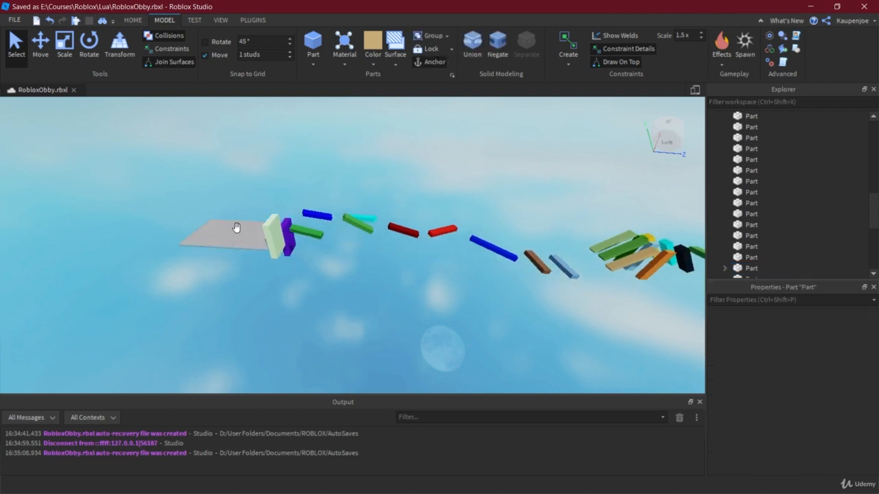
pyautogui.click(376, 265)
pyautogui.click(241, 248)
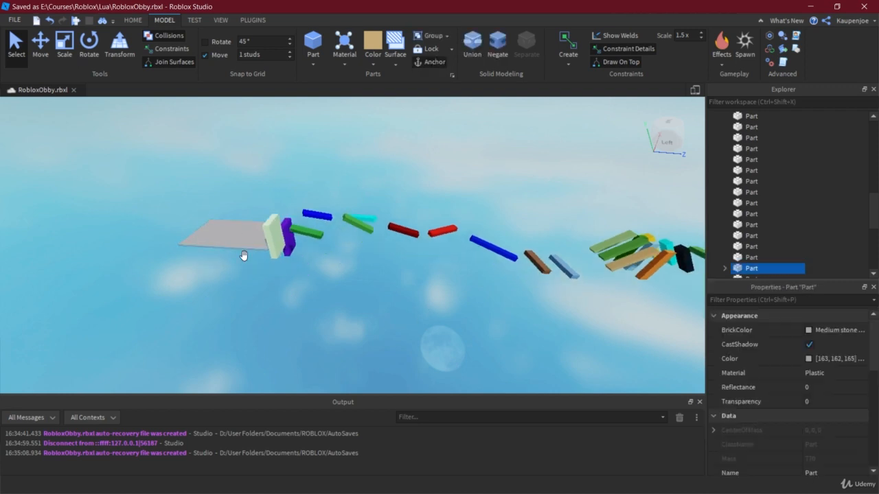
pyautogui.moveTo(545, 323); pyautogui.dragTo(220, 312, button='middle')
pyautogui.click(143, 264)
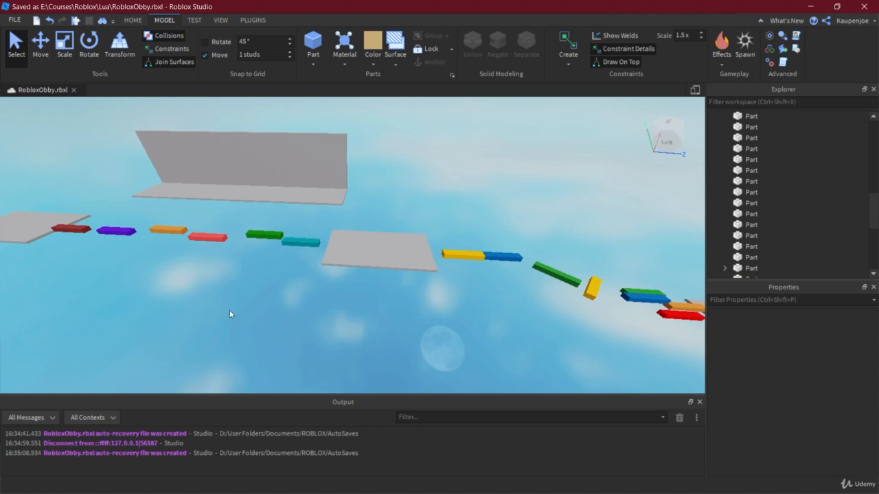
pyautogui.moveTo(417, 368); pyautogui.dragTo(273, 337, button='middle')
pyautogui.moveTo(423, 320); pyautogui.dragTo(308, 311, button='middle')
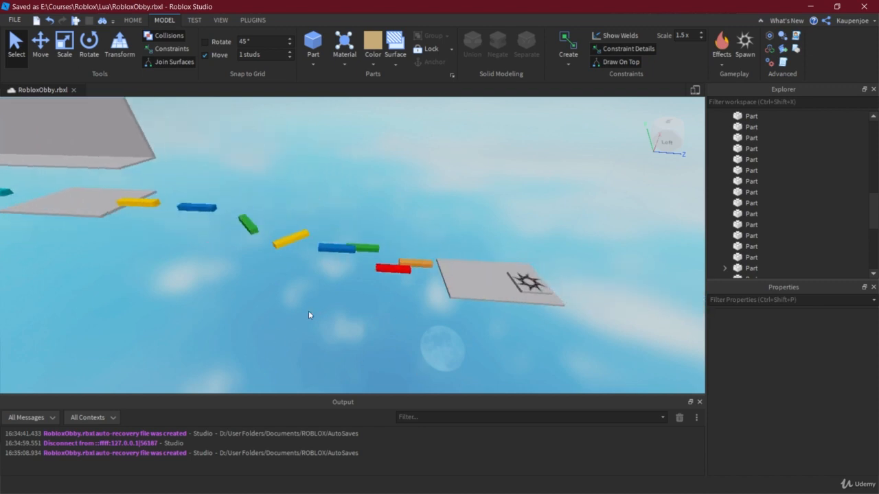